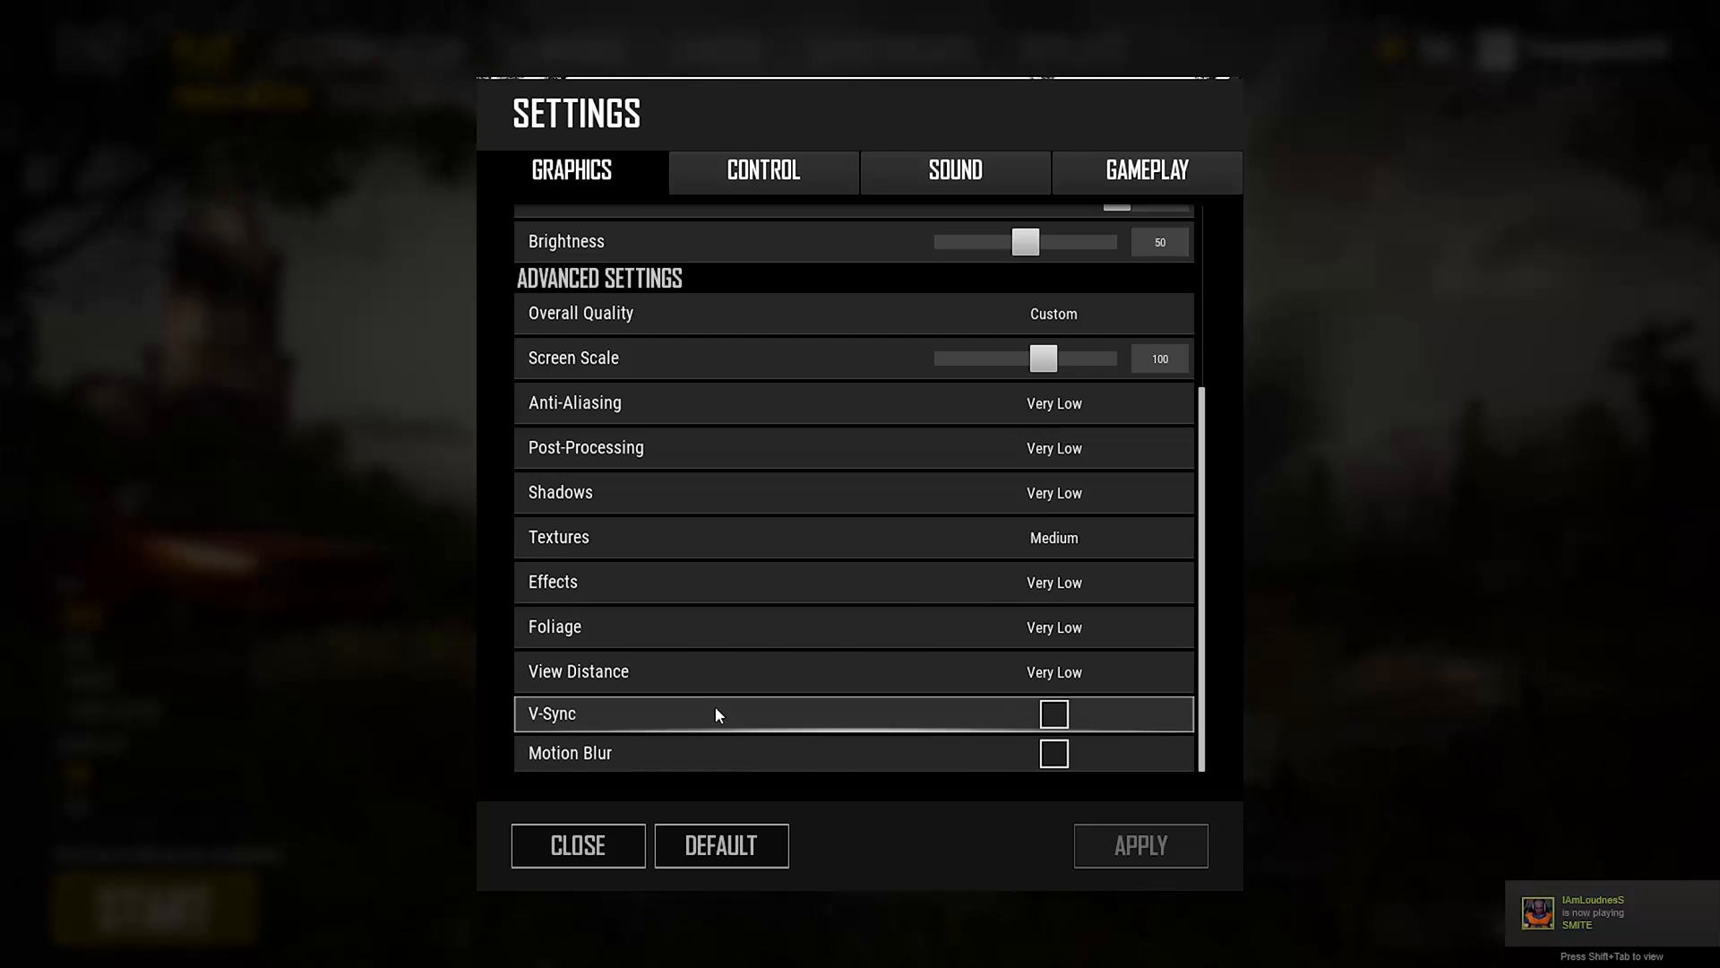
# Set the display resolution to 1280 * 720 and apply it
pyautogui.scroll(5, 998, 636)
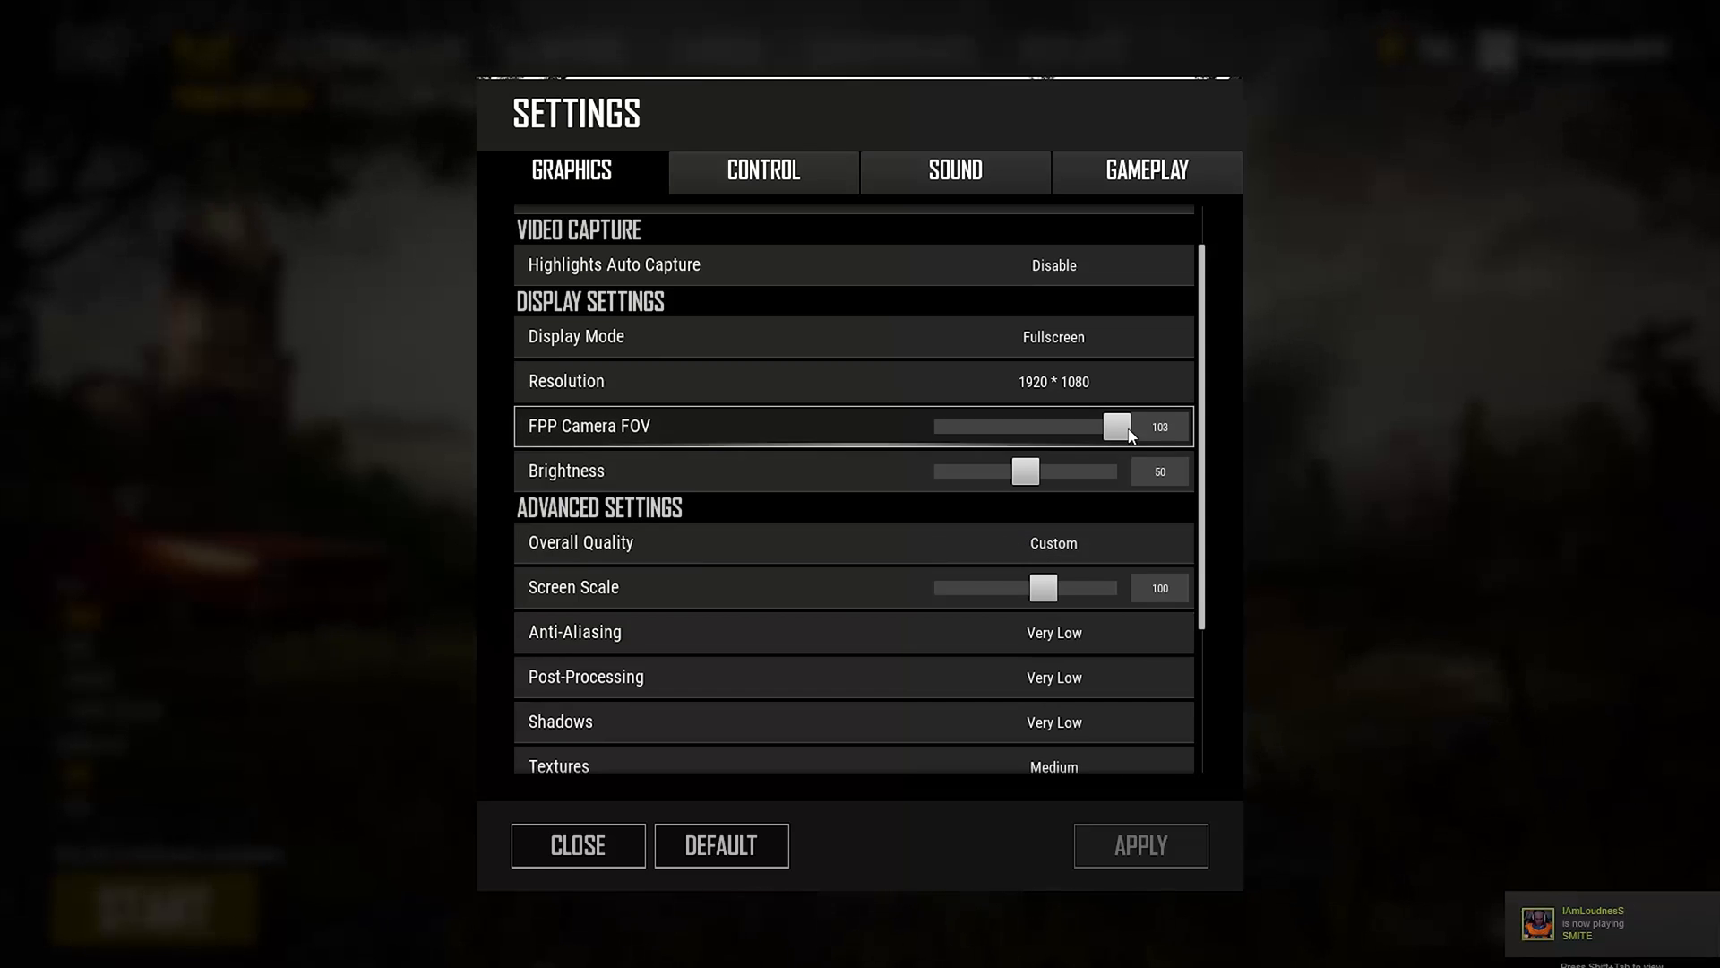
pyautogui.click(1078, 384)
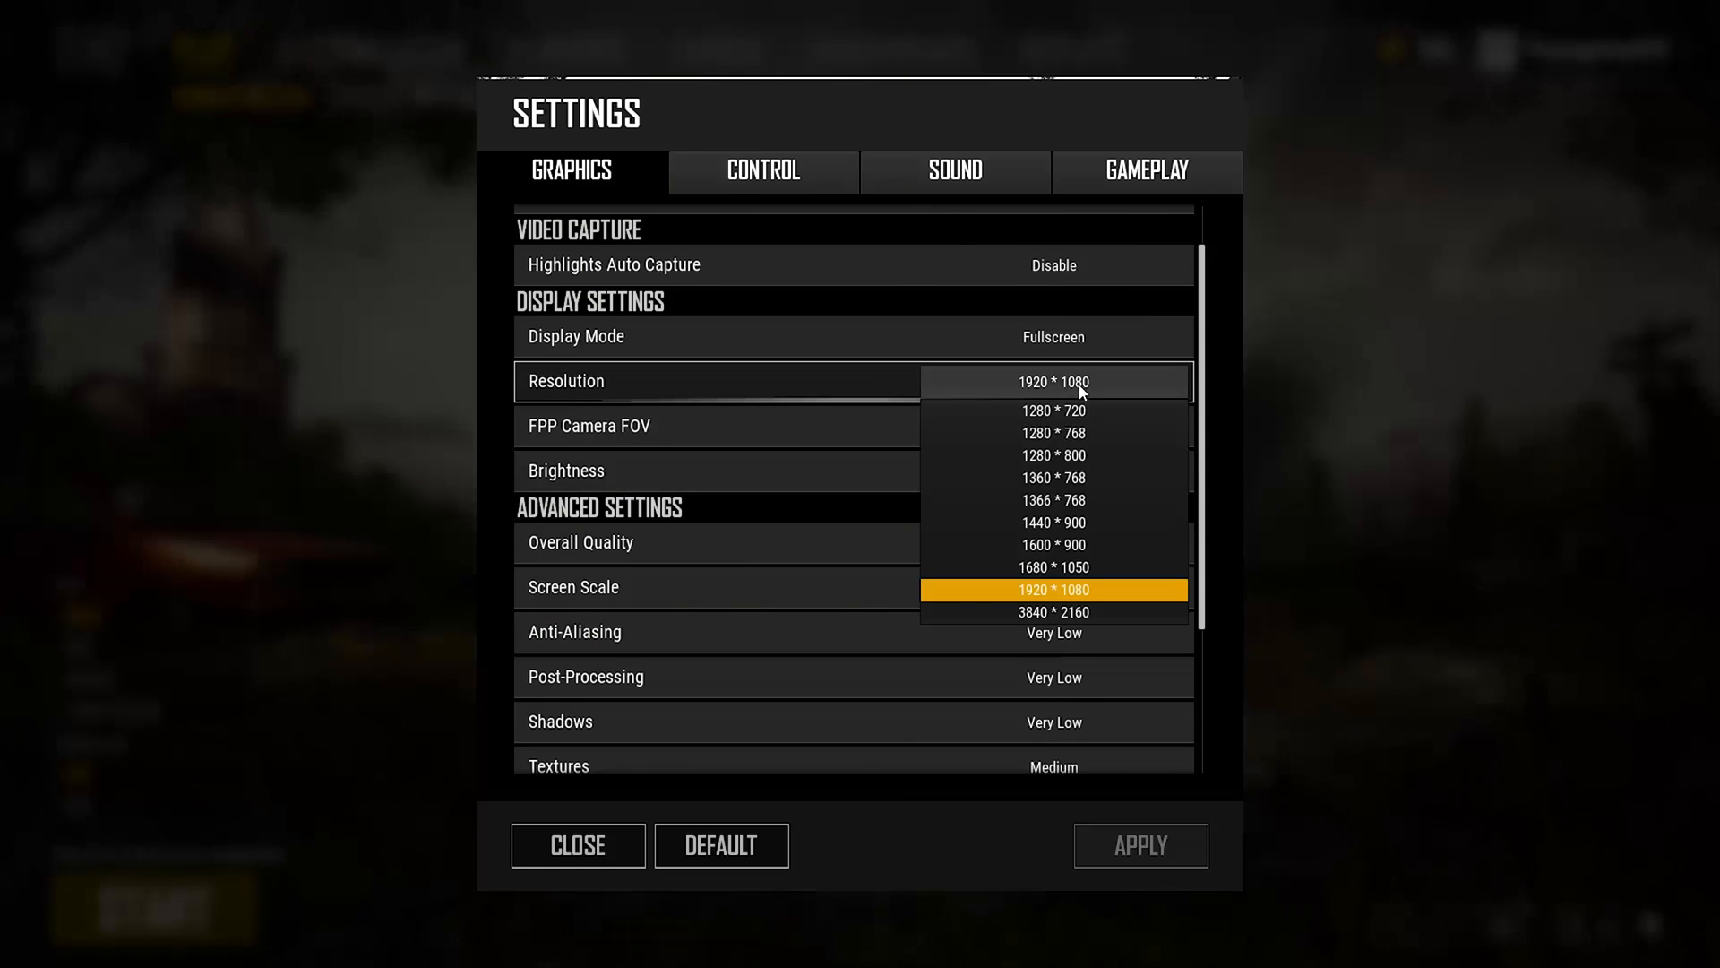
pyautogui.scroll(2, 1087, 488)
pyautogui.click(1066, 471)
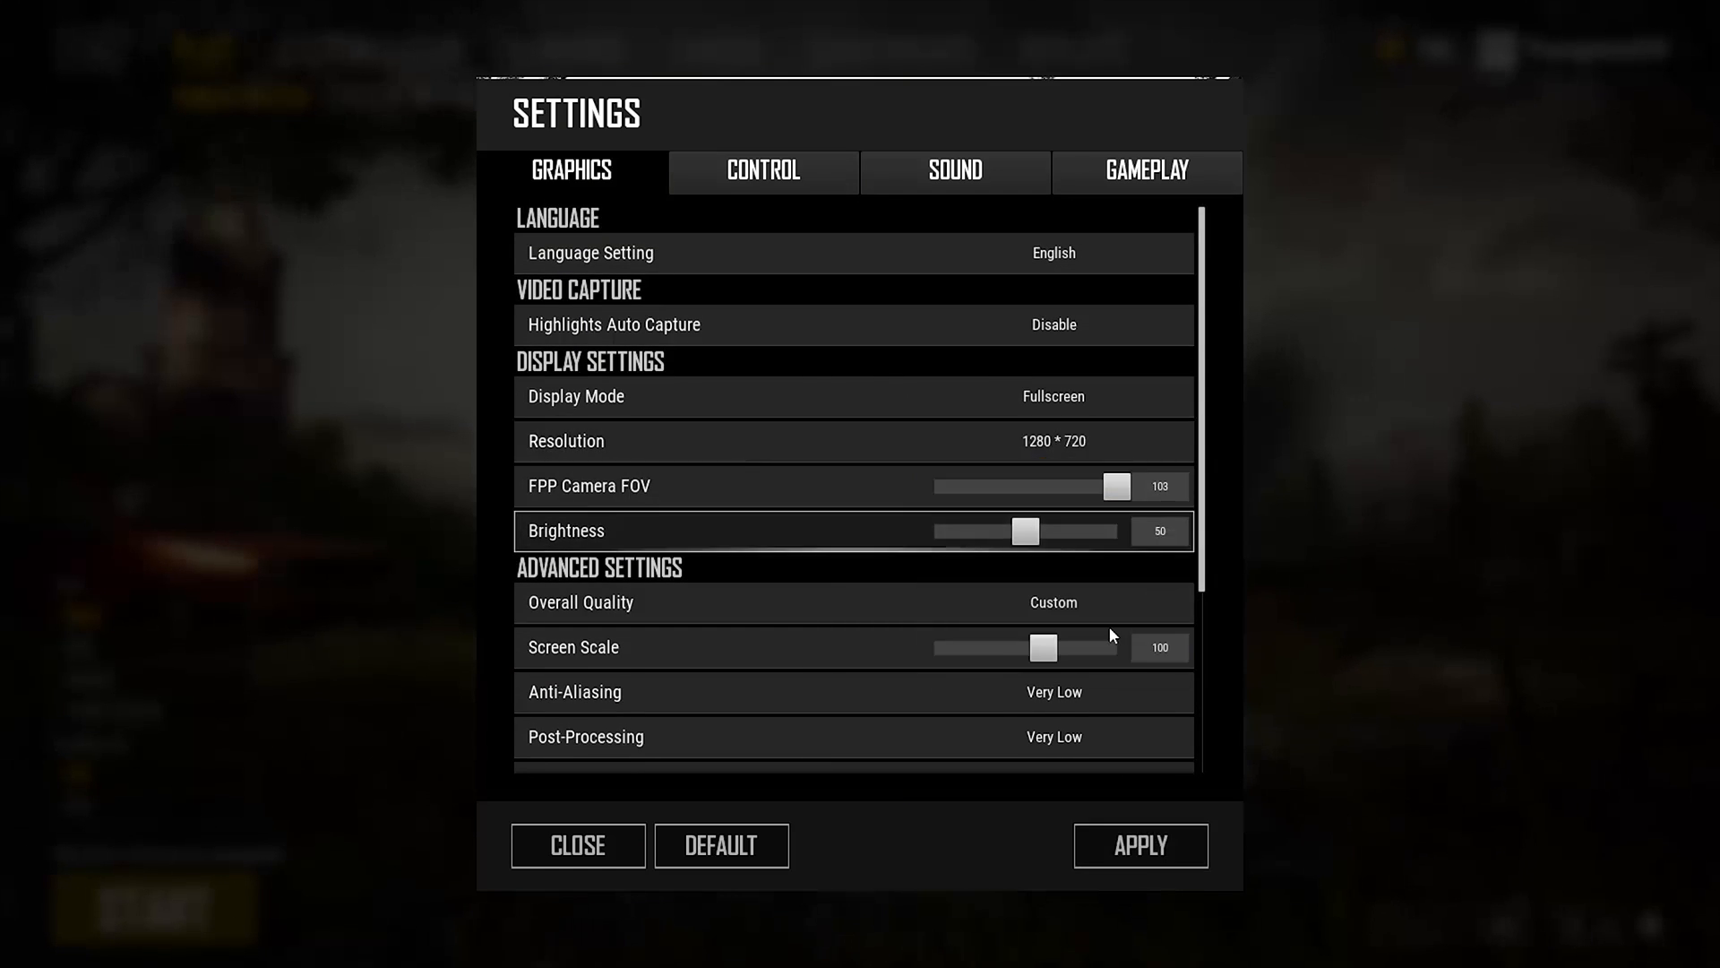
pyautogui.click(1132, 857)
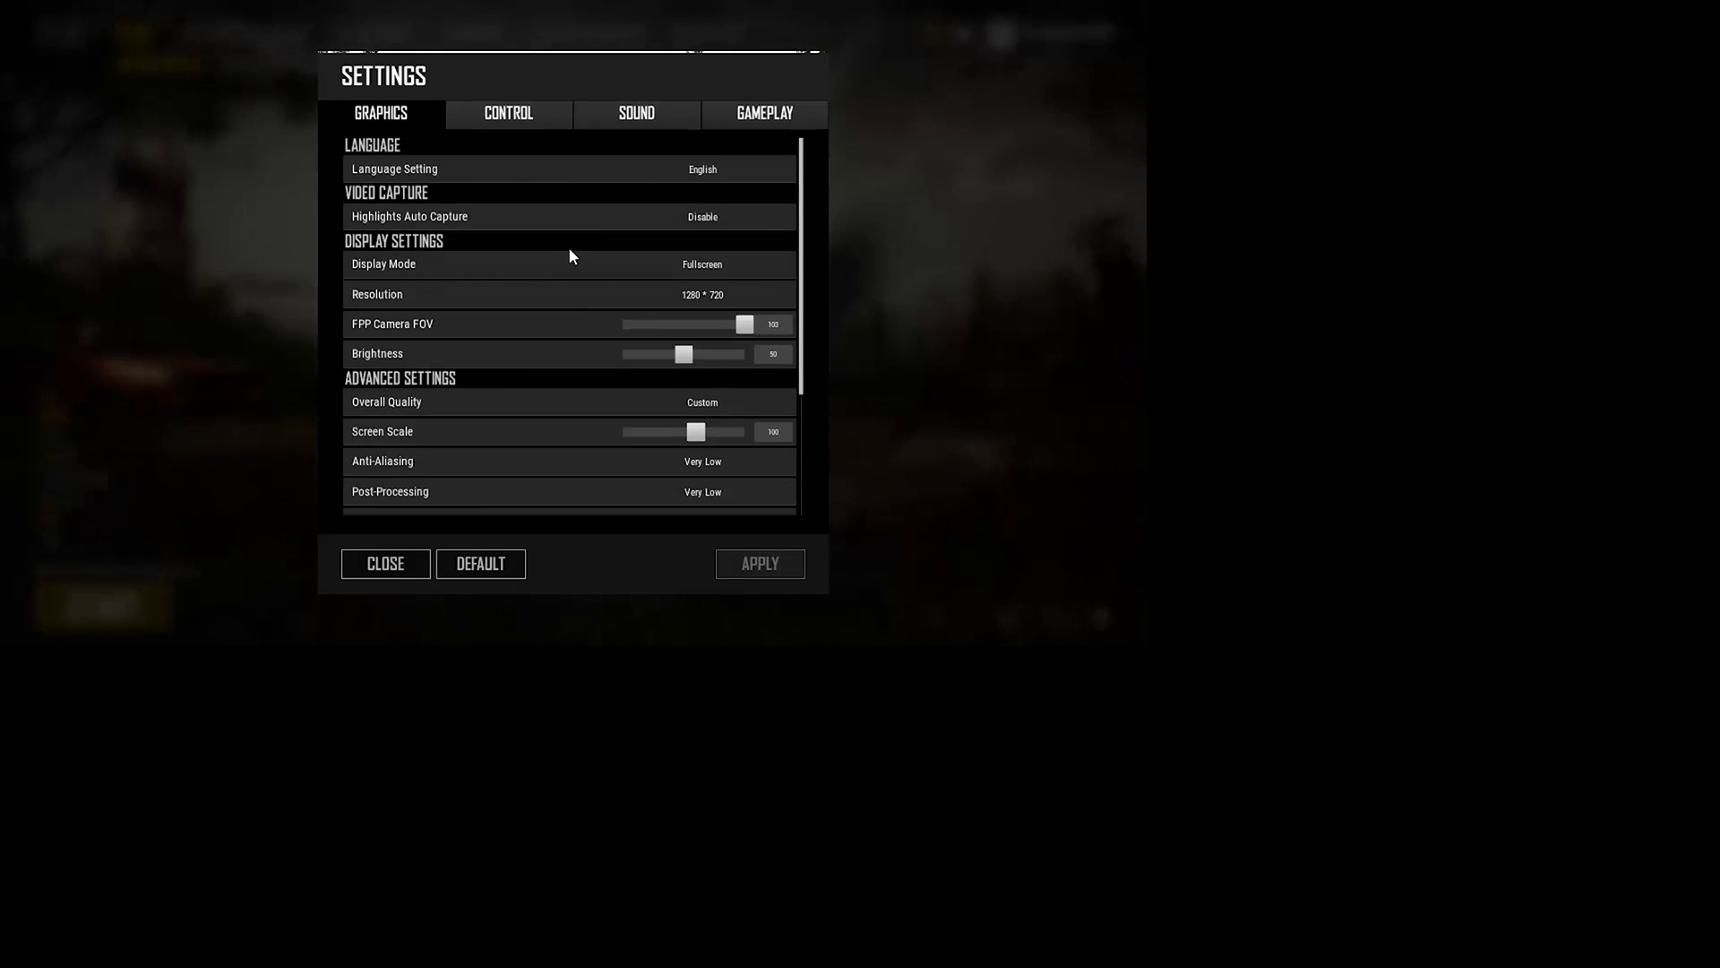
# Set the display resolution to 1920 * 1080, apply it and close the game settings
pyautogui.scroll(-2, 681, 314)
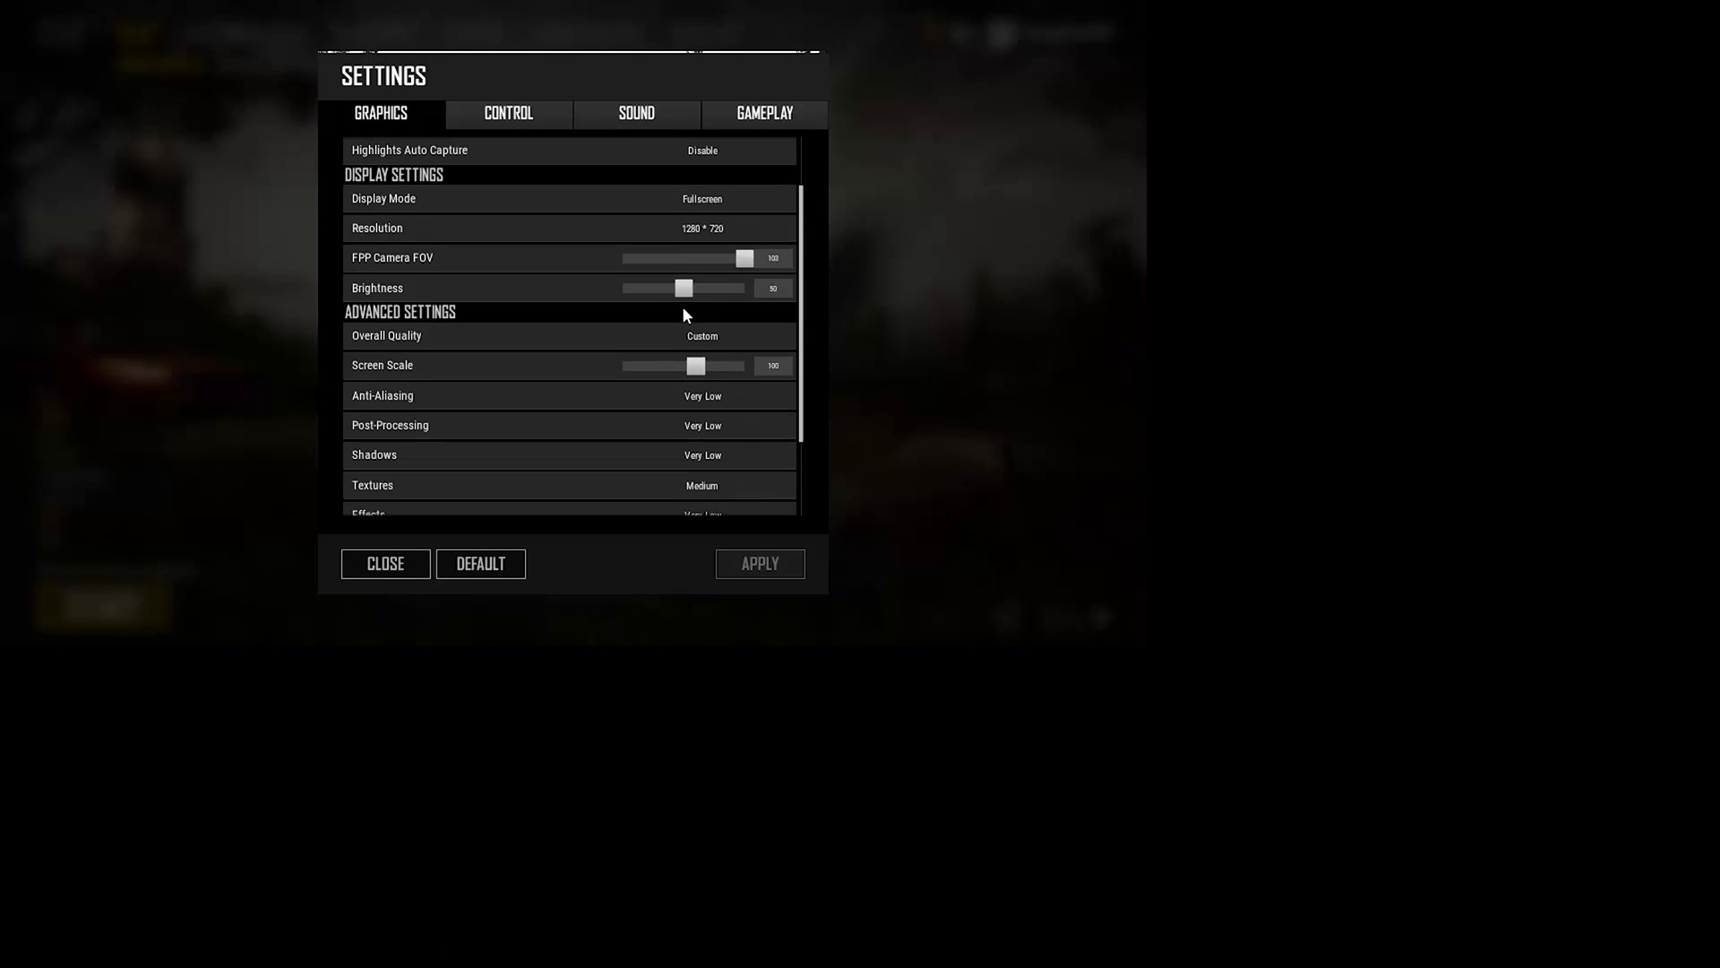
pyautogui.click(708, 218)
pyautogui.click(717, 357)
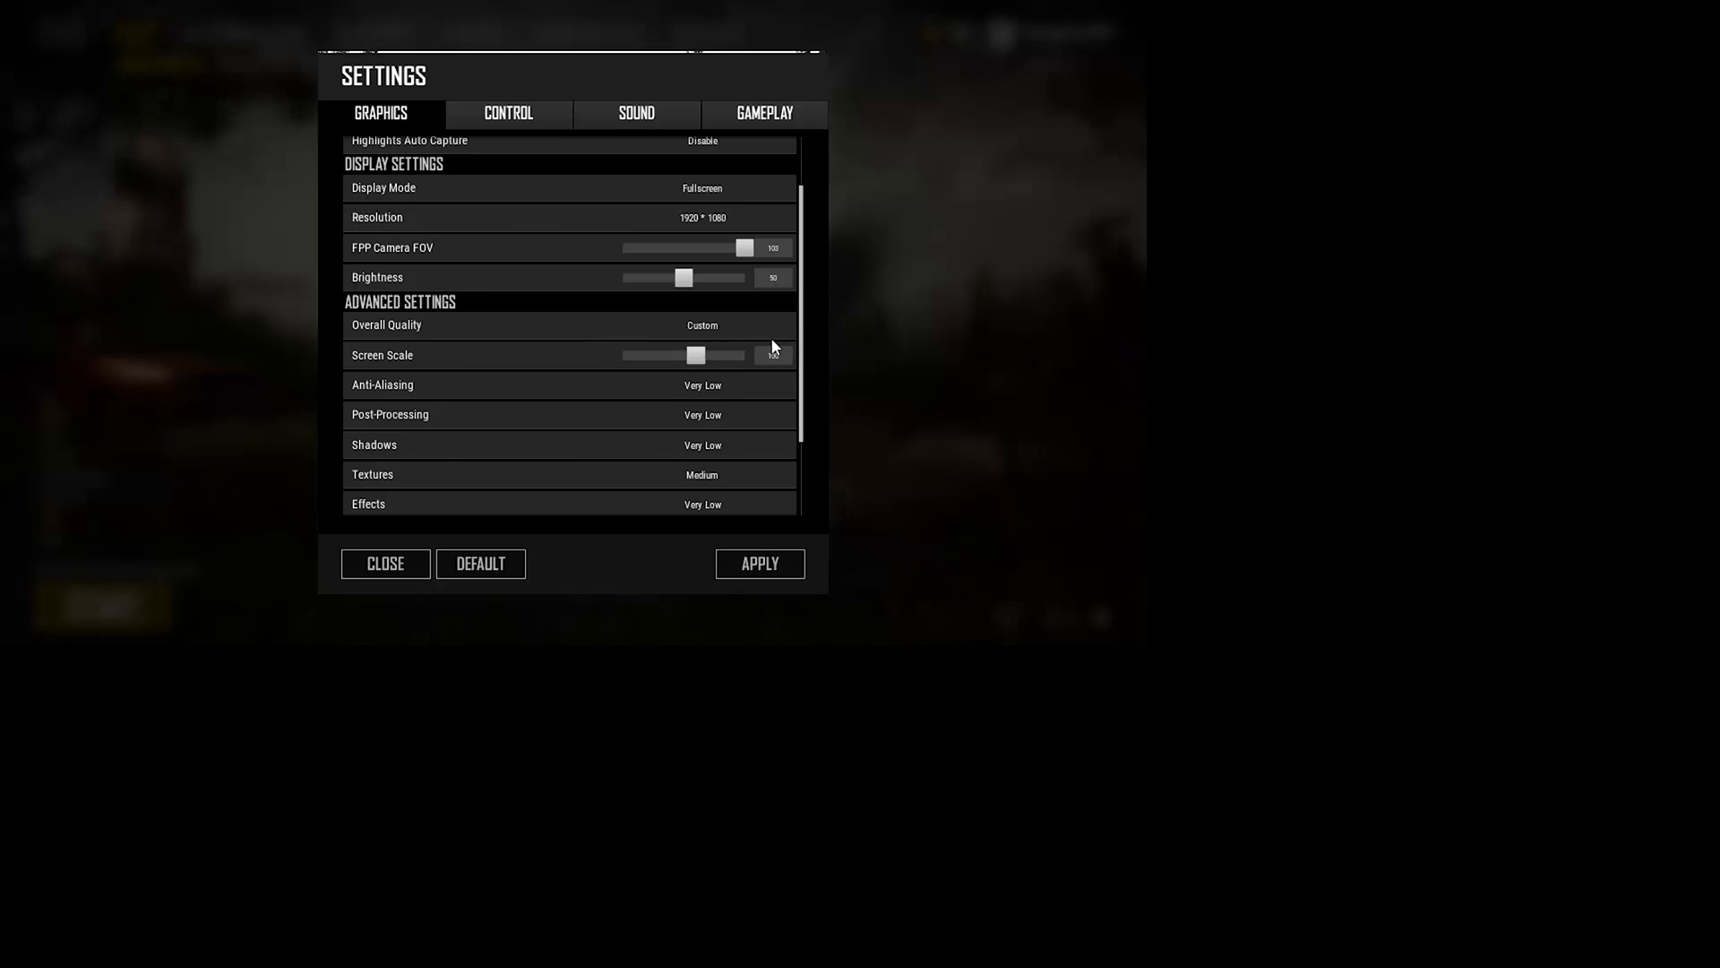
pyautogui.click(776, 568)
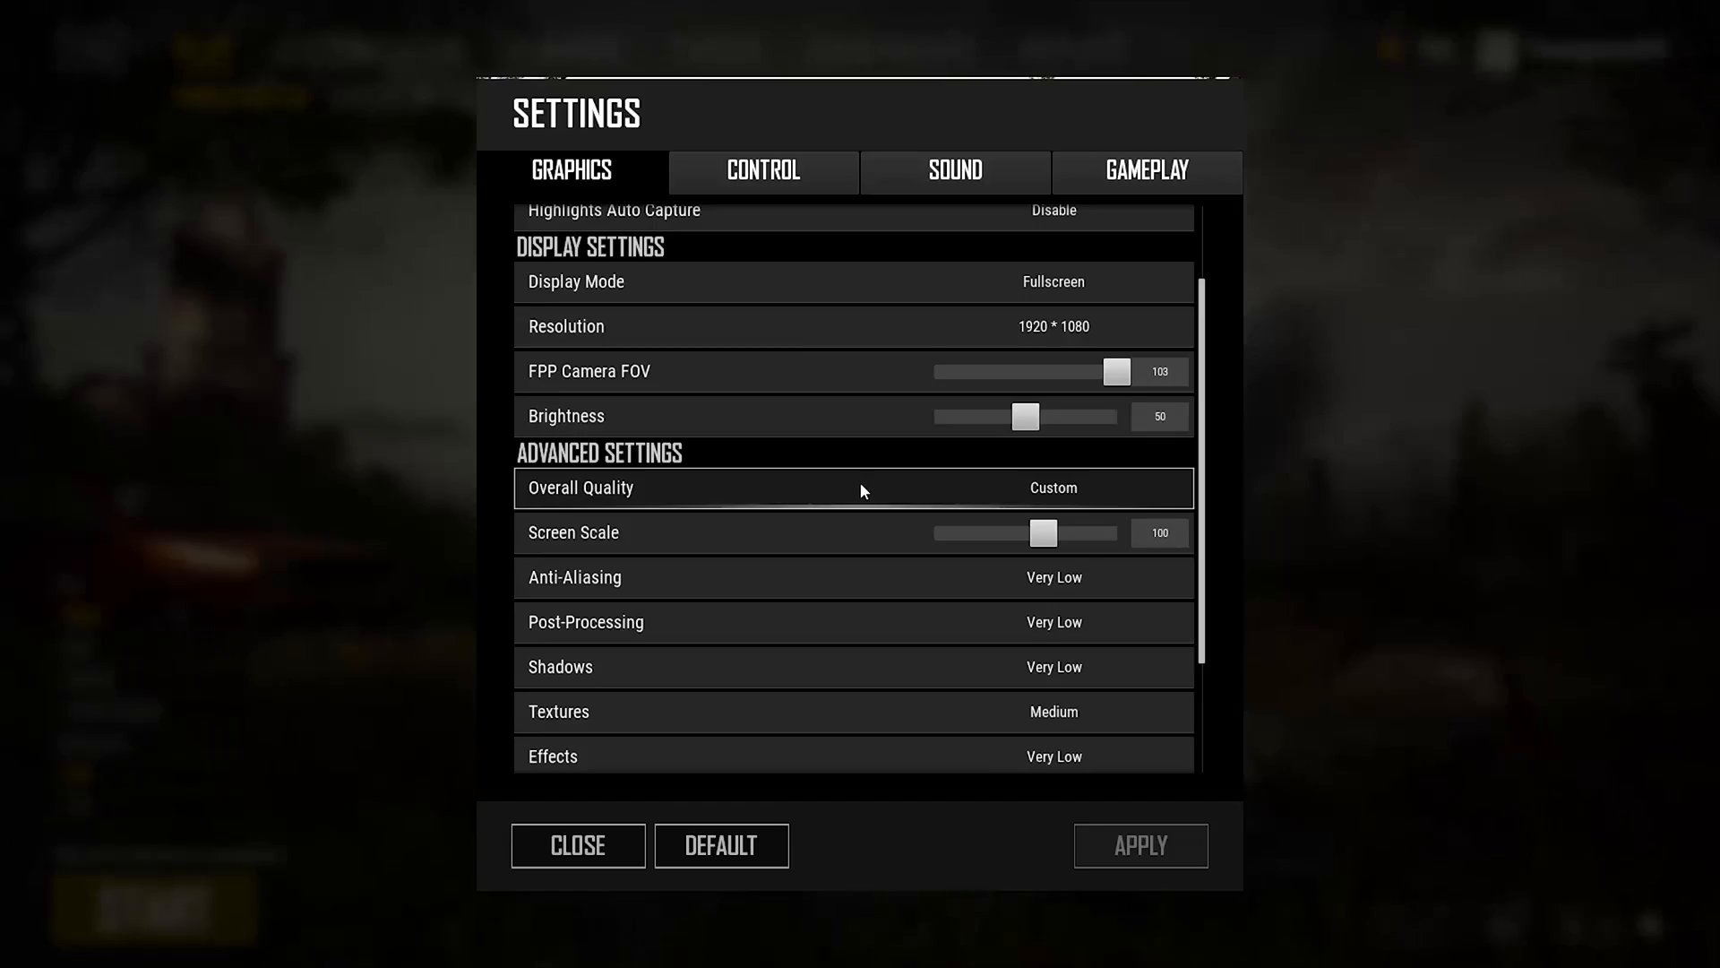
pyautogui.click(578, 845)
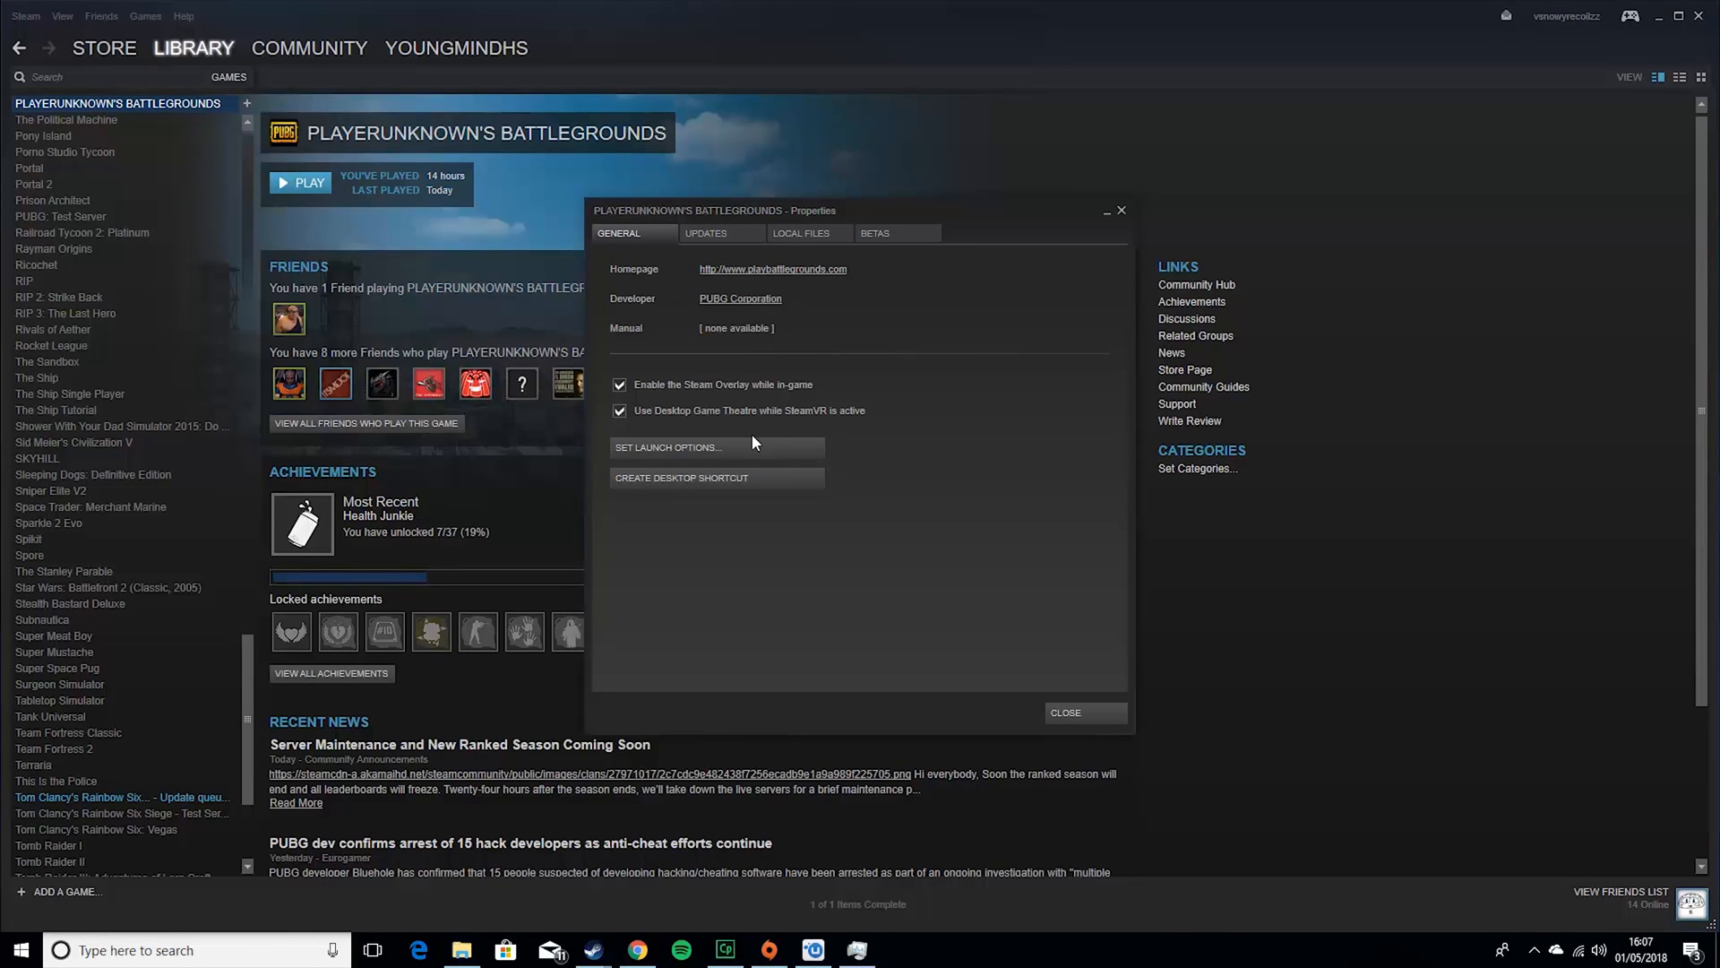
# Reopen the properties of PLAYERUNKNOWN'S BATTLEGROUNDS and bring up its launch options
pyautogui.click(1121, 210)
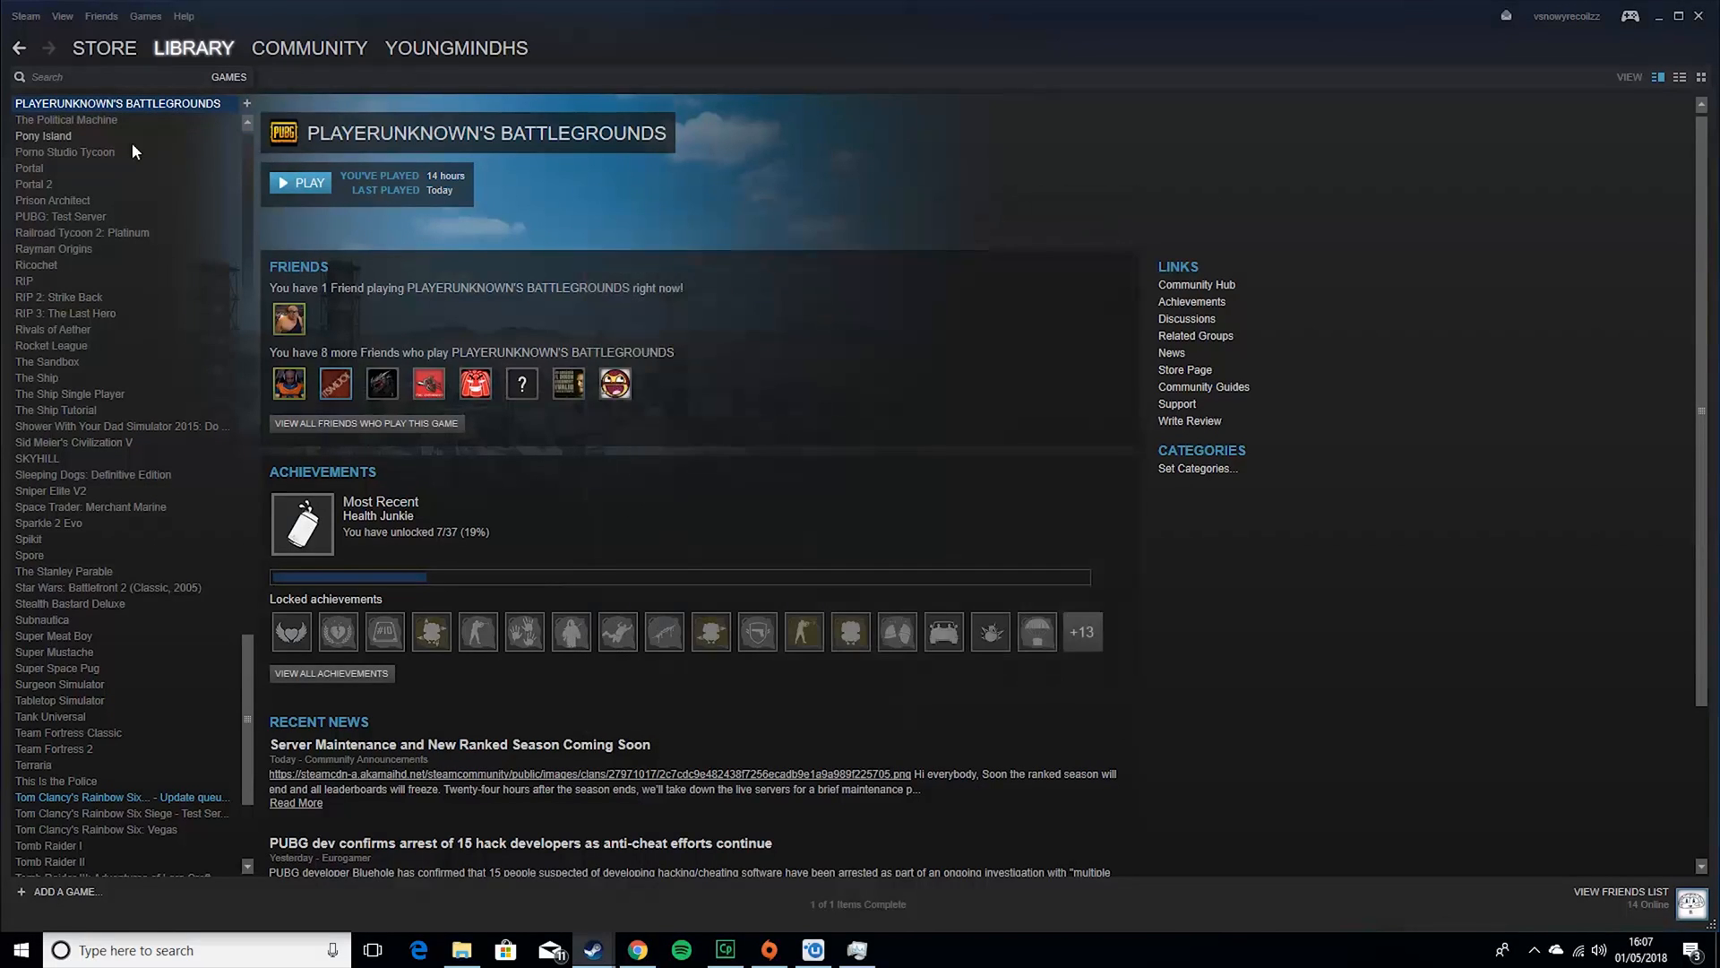
pyautogui.rightClick(181, 108)
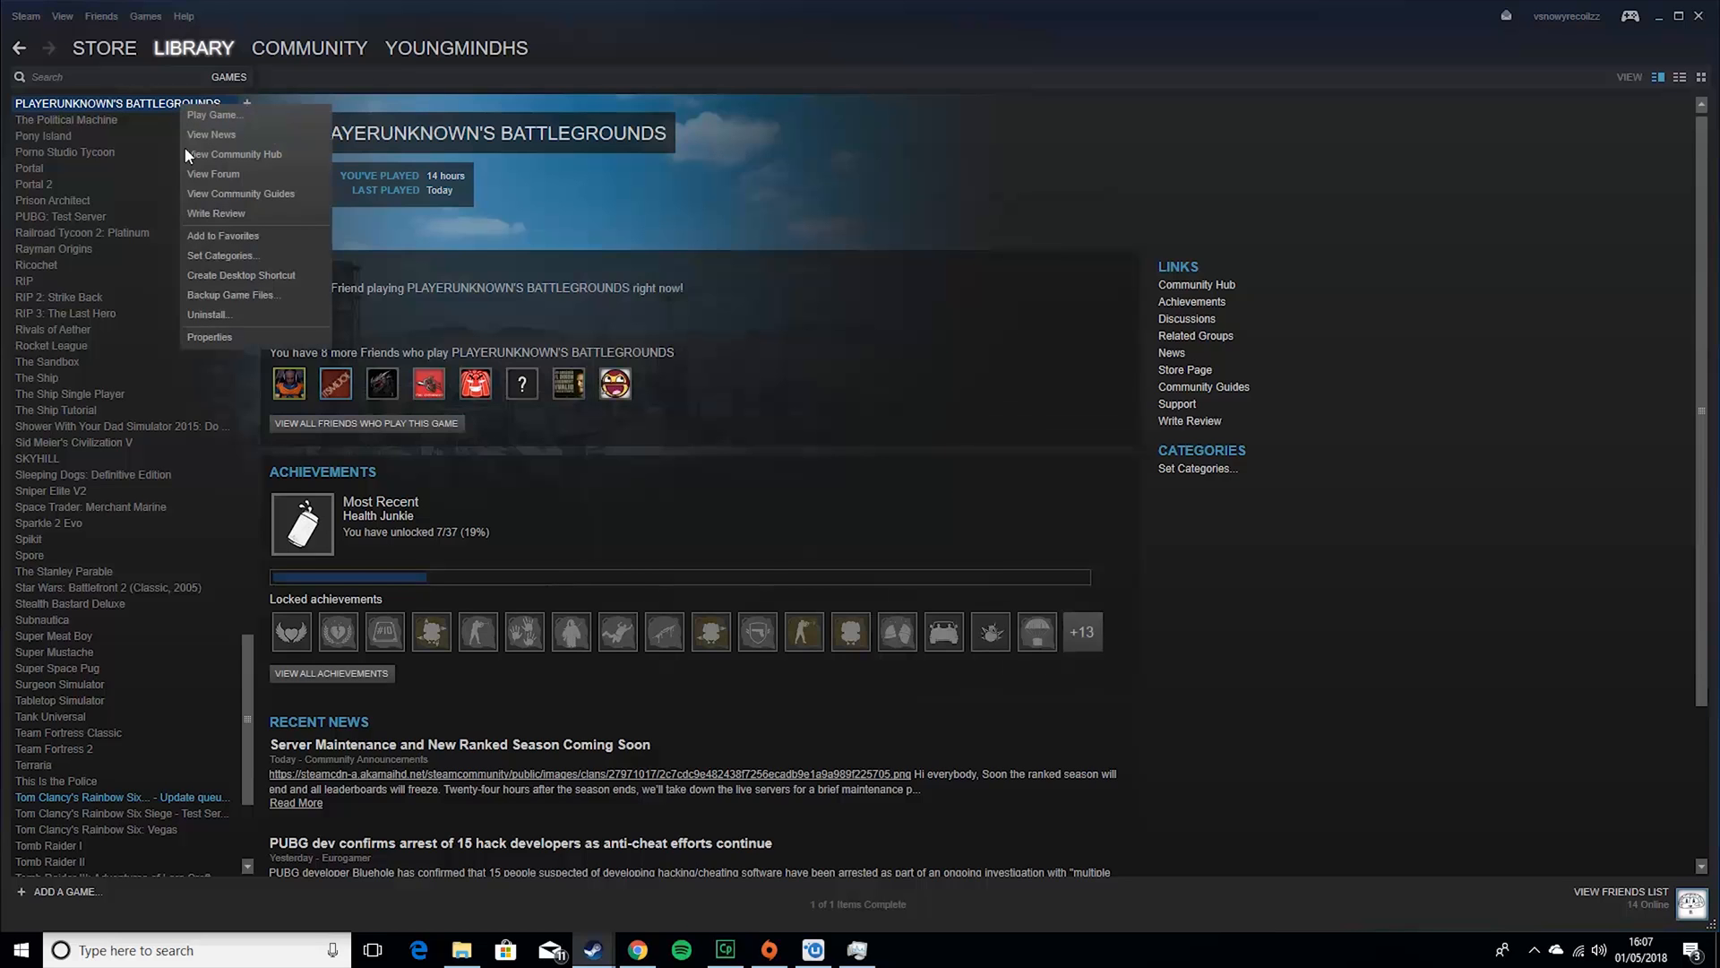
pyautogui.click(217, 339)
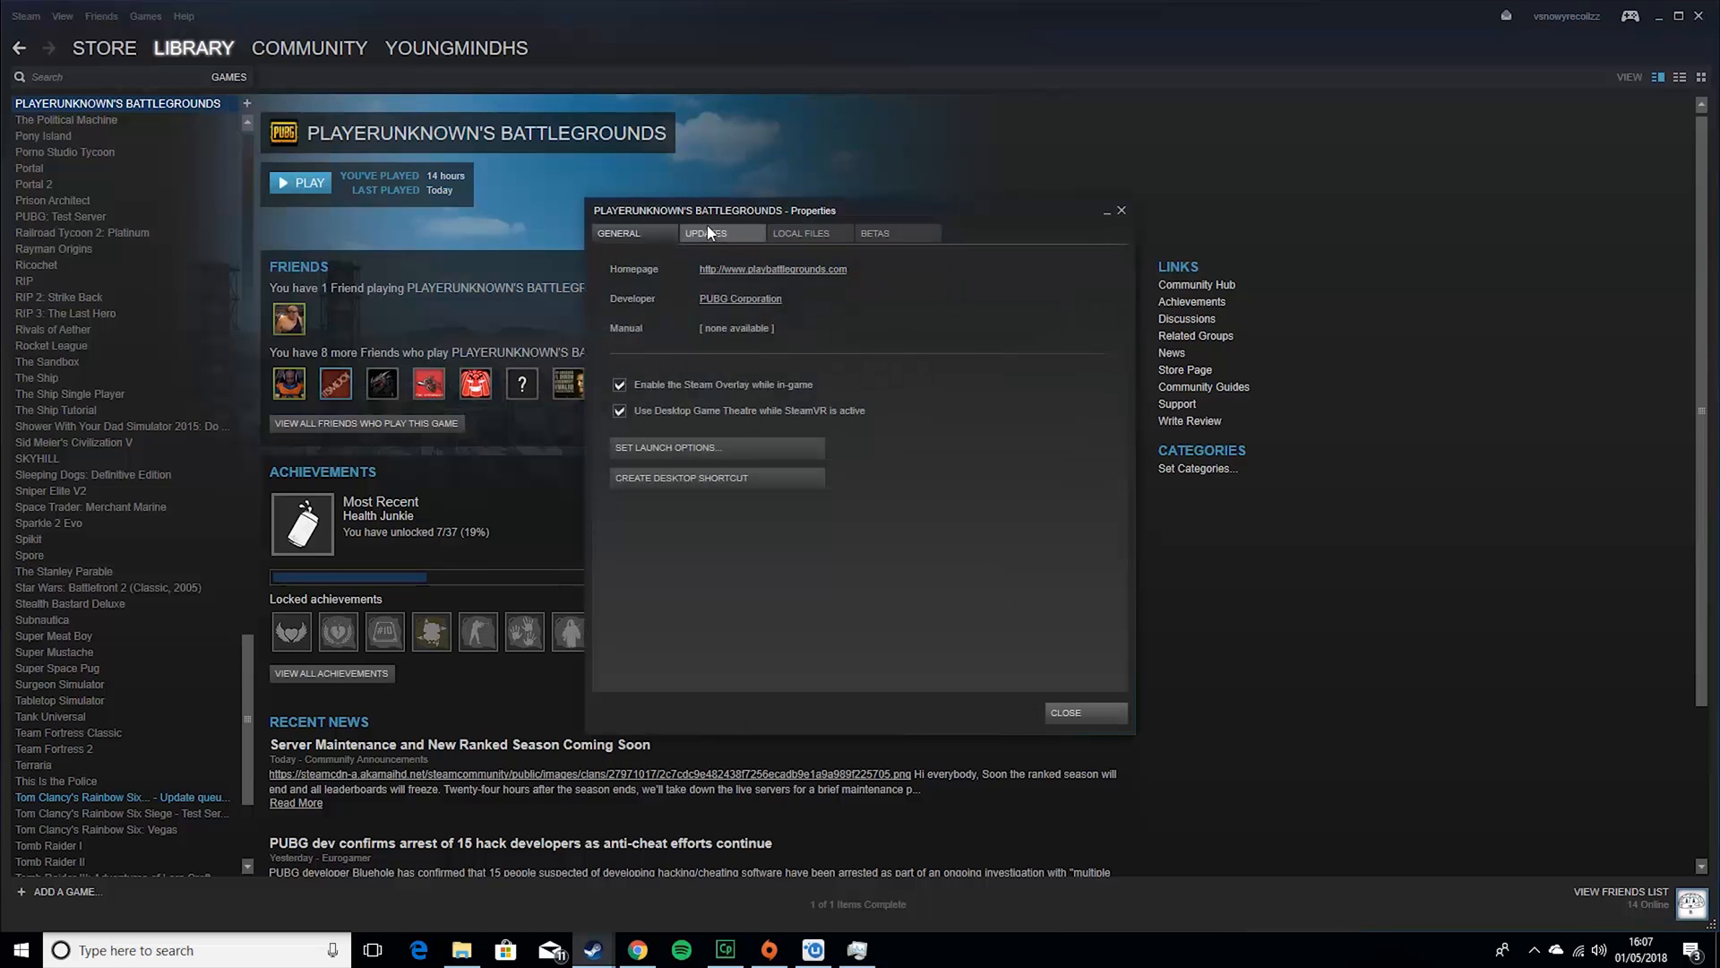
pyautogui.click(688, 447)
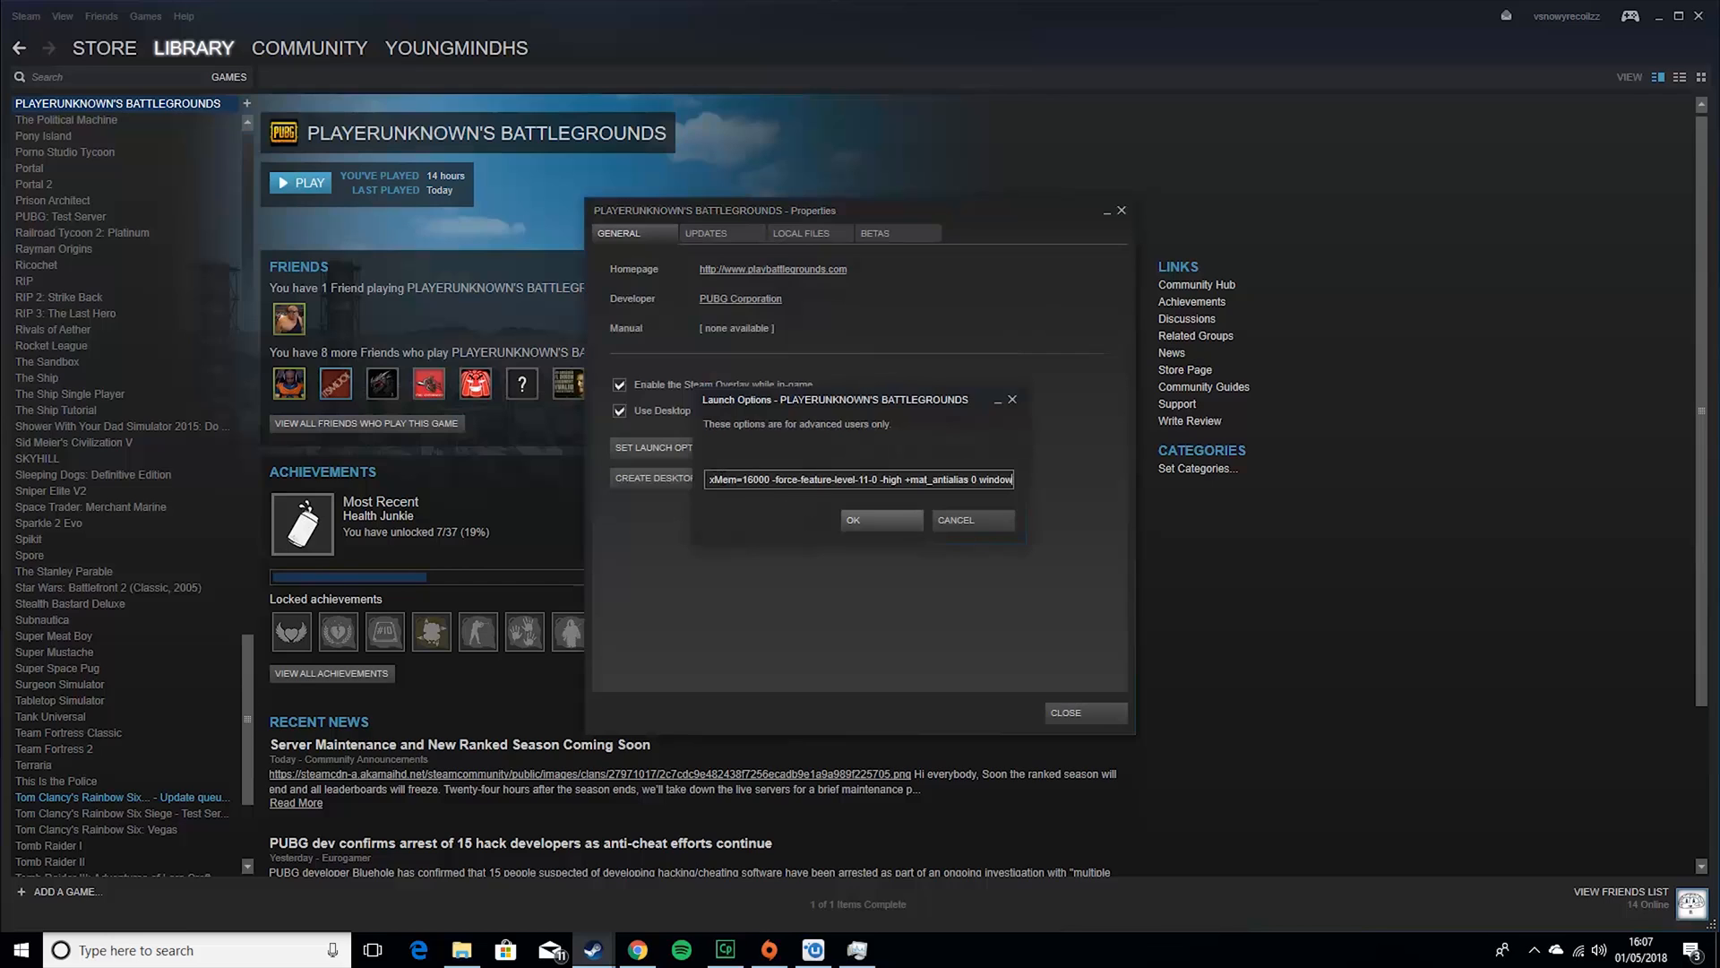
# Examine the full launch options string, including the maxMem value, and accept it before closing the game's properties
pyautogui.hotkey('ctrl', 'a')
pyautogui.click(932, 479)
pyautogui.moveTo(931, 480); pyautogui.dragTo(368, 424)
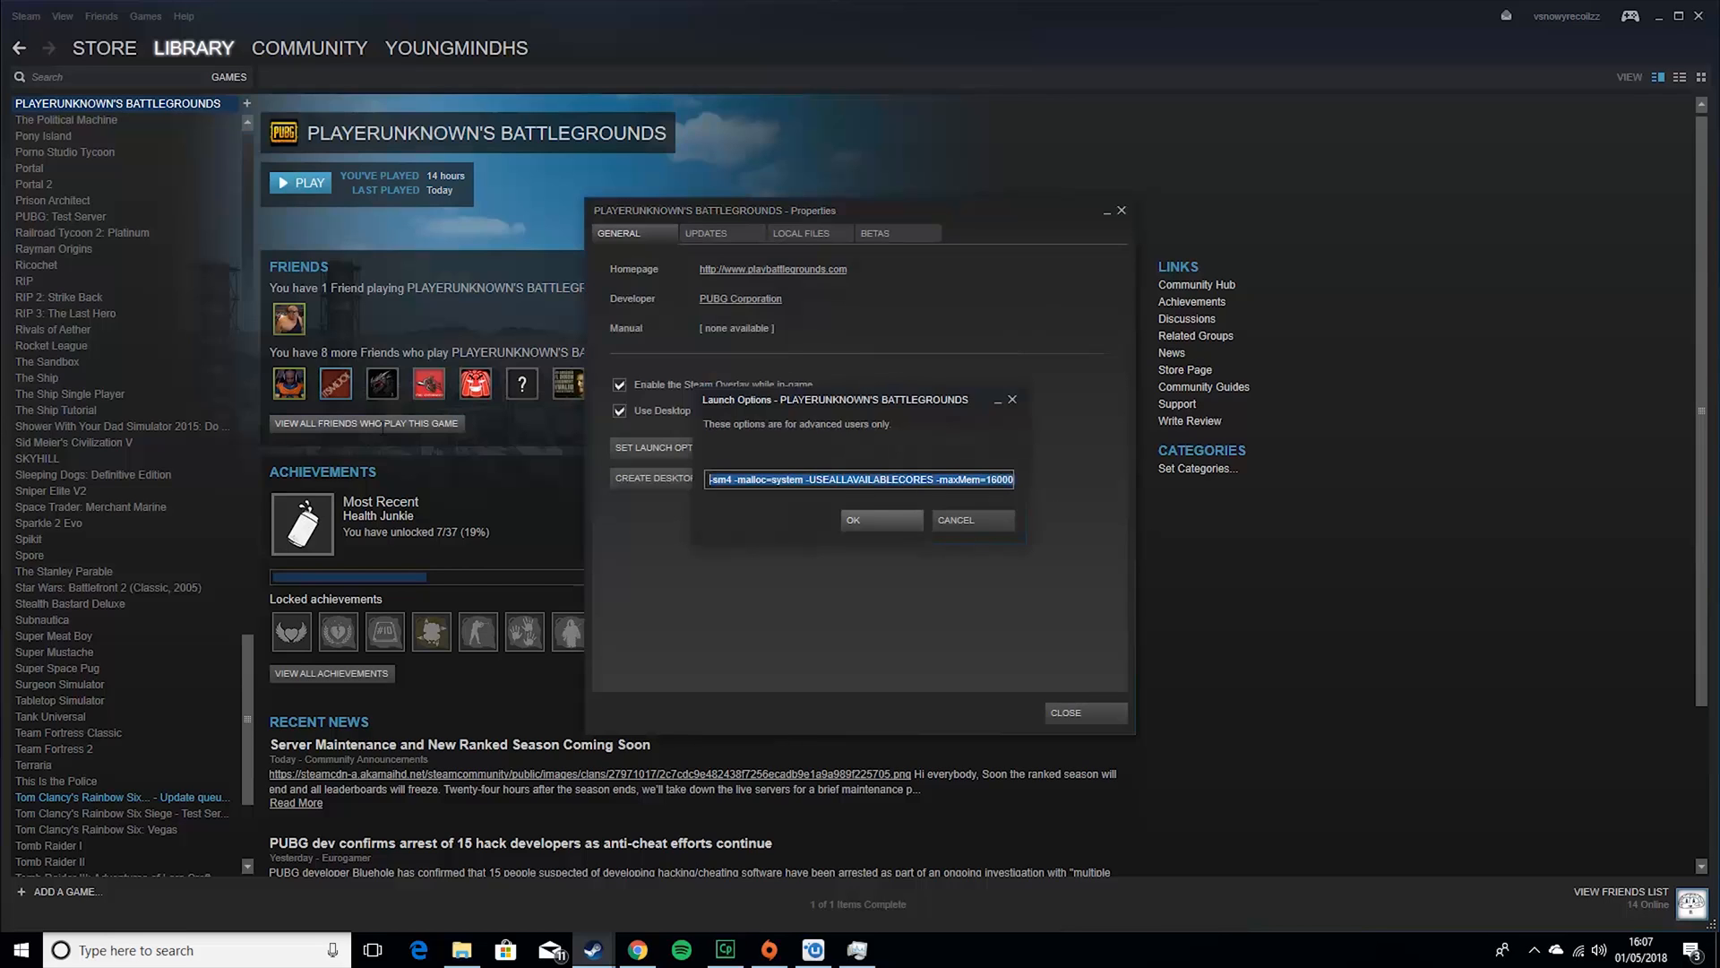
pyautogui.click(771, 478)
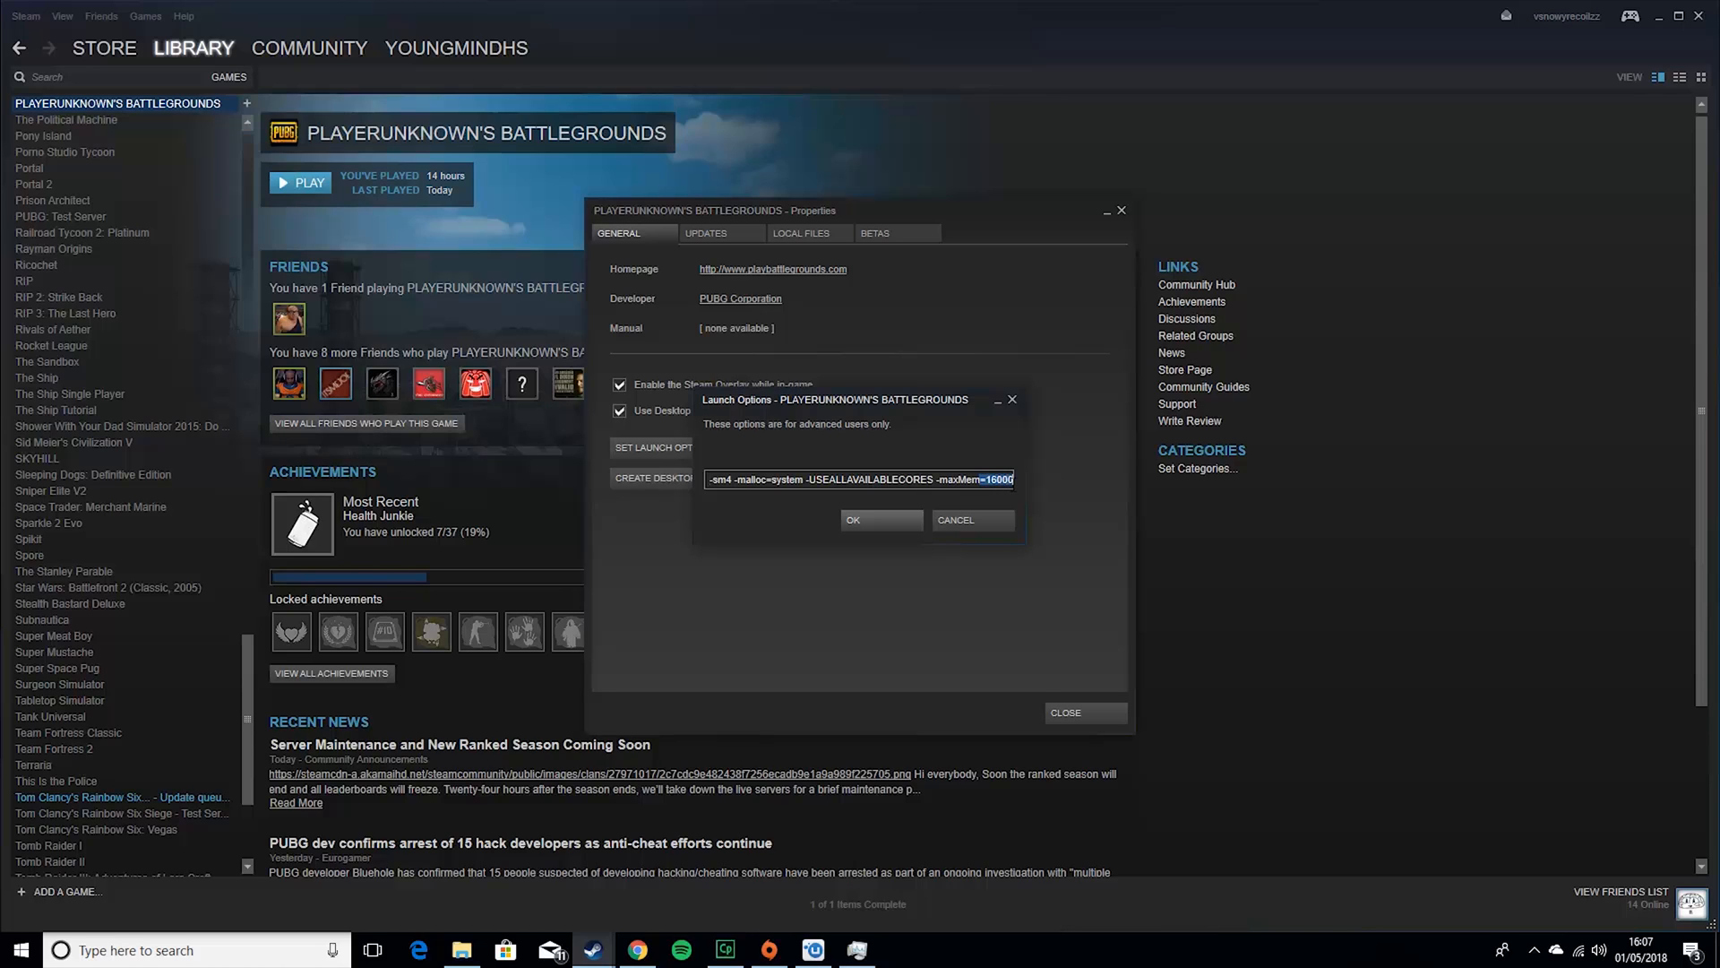
pyautogui.moveTo(1015, 481); pyautogui.dragTo(1022, 484)
pyautogui.click(1003, 484)
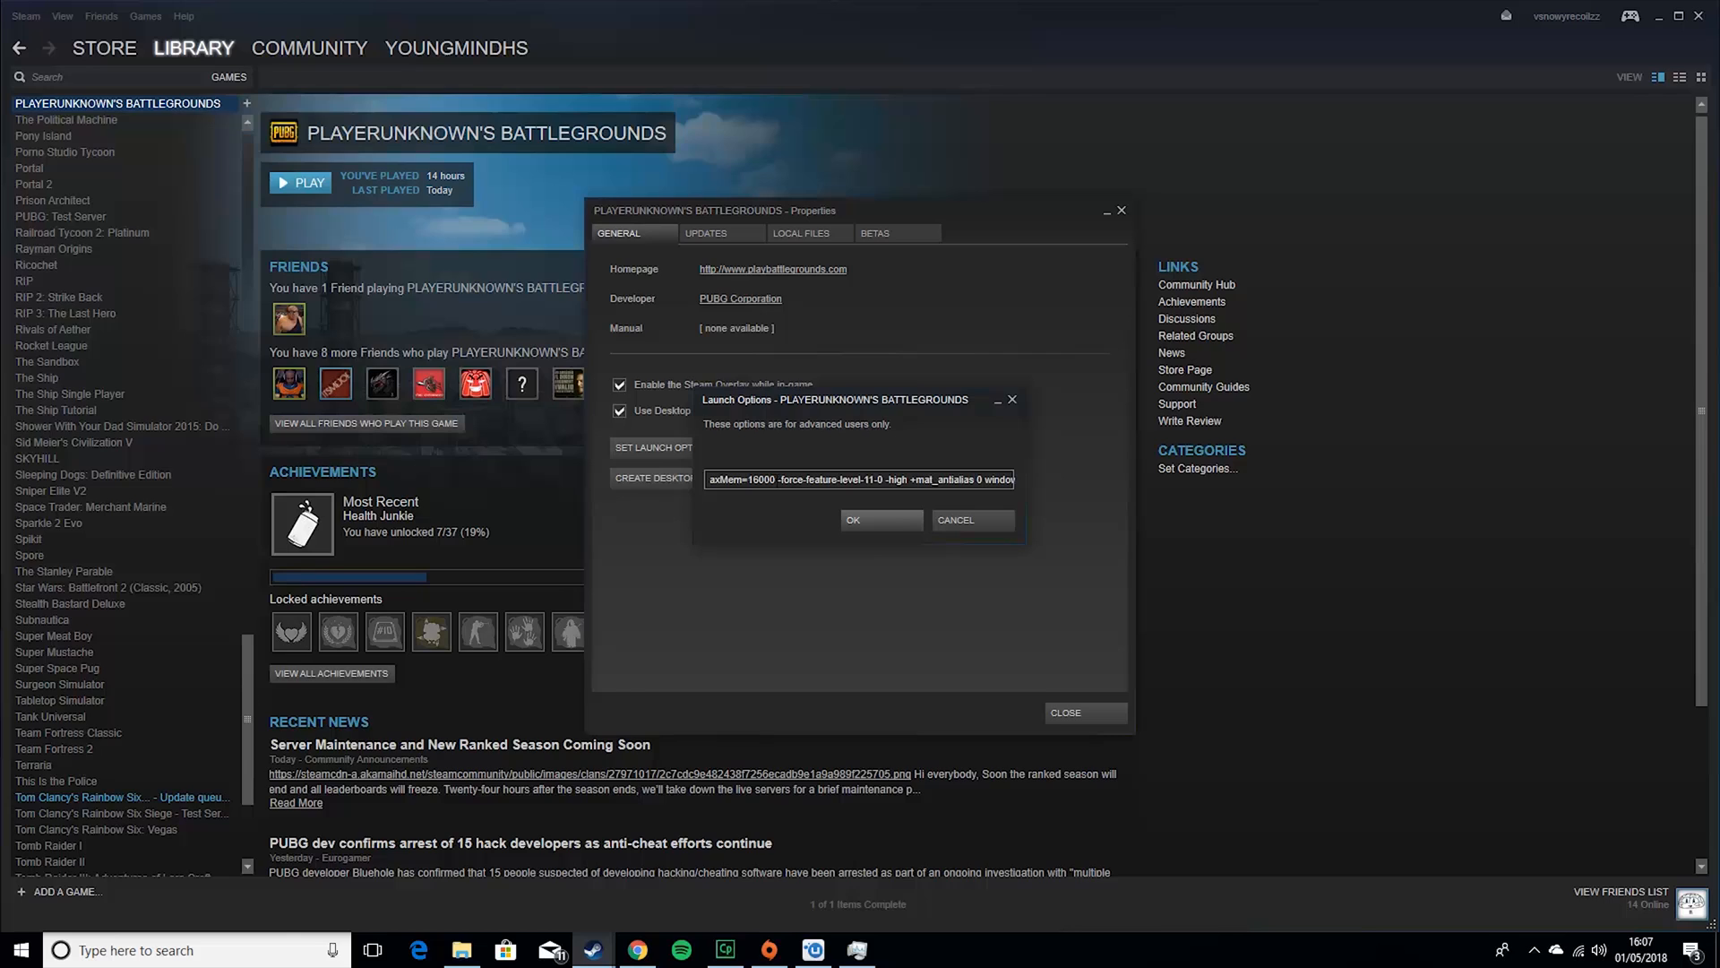
pyautogui.doubleClick(769, 479)
pyautogui.click(884, 522)
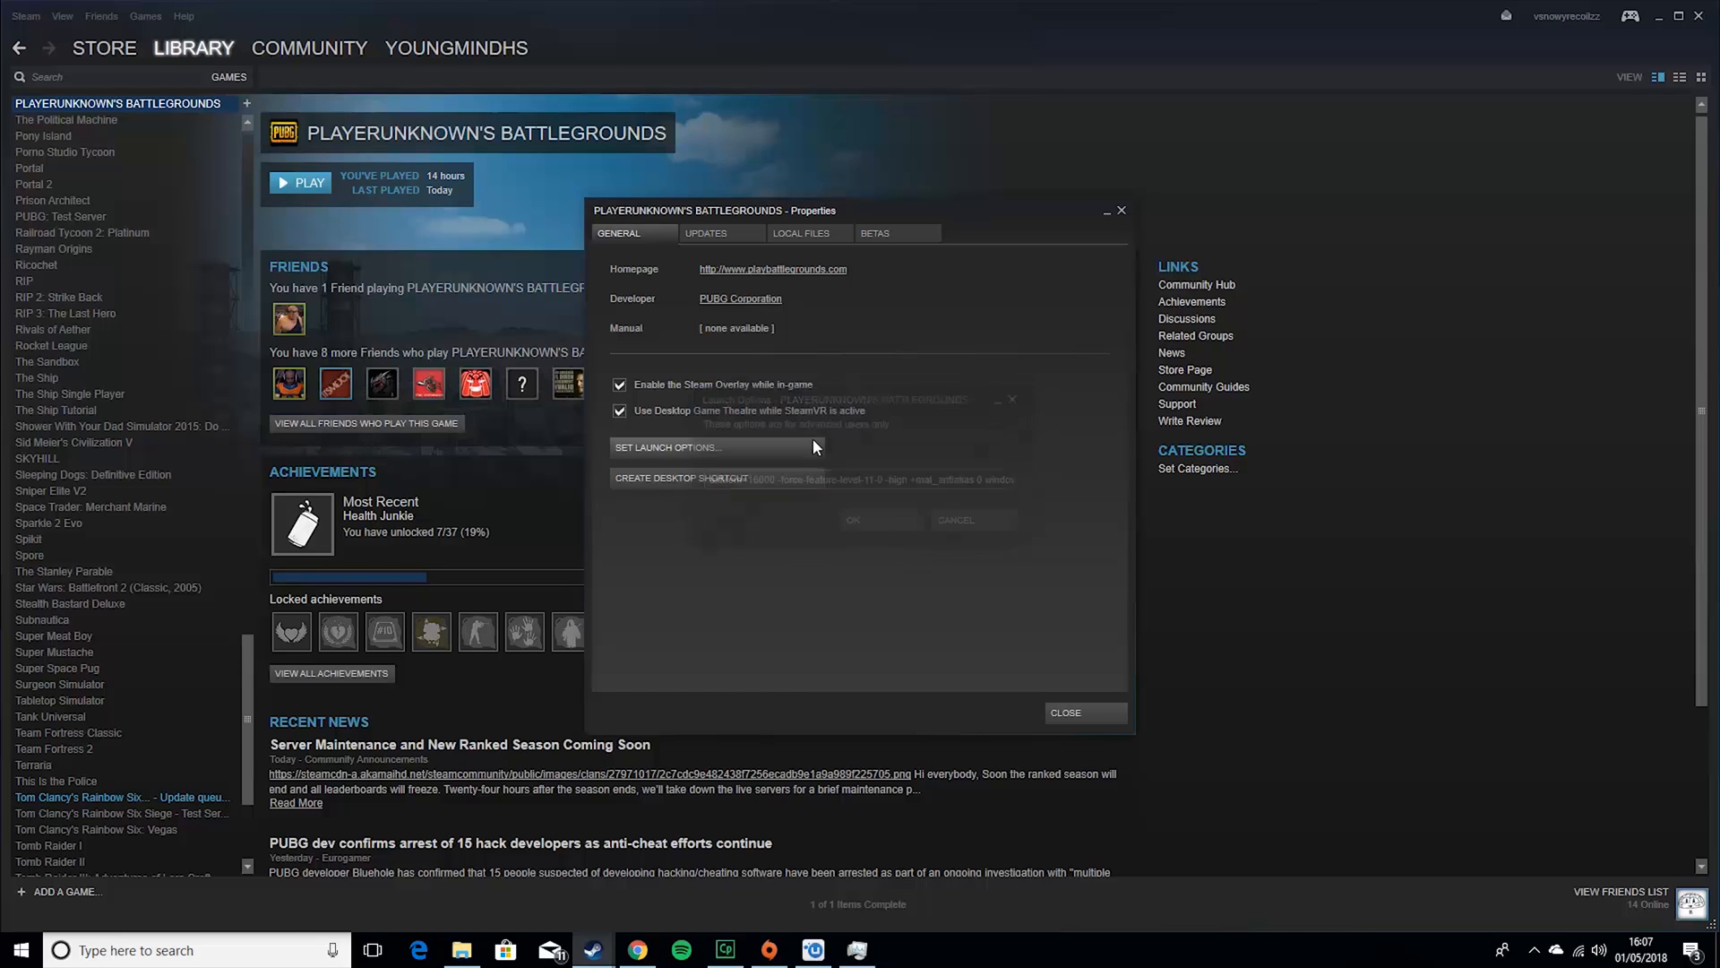
pyautogui.click(1070, 714)
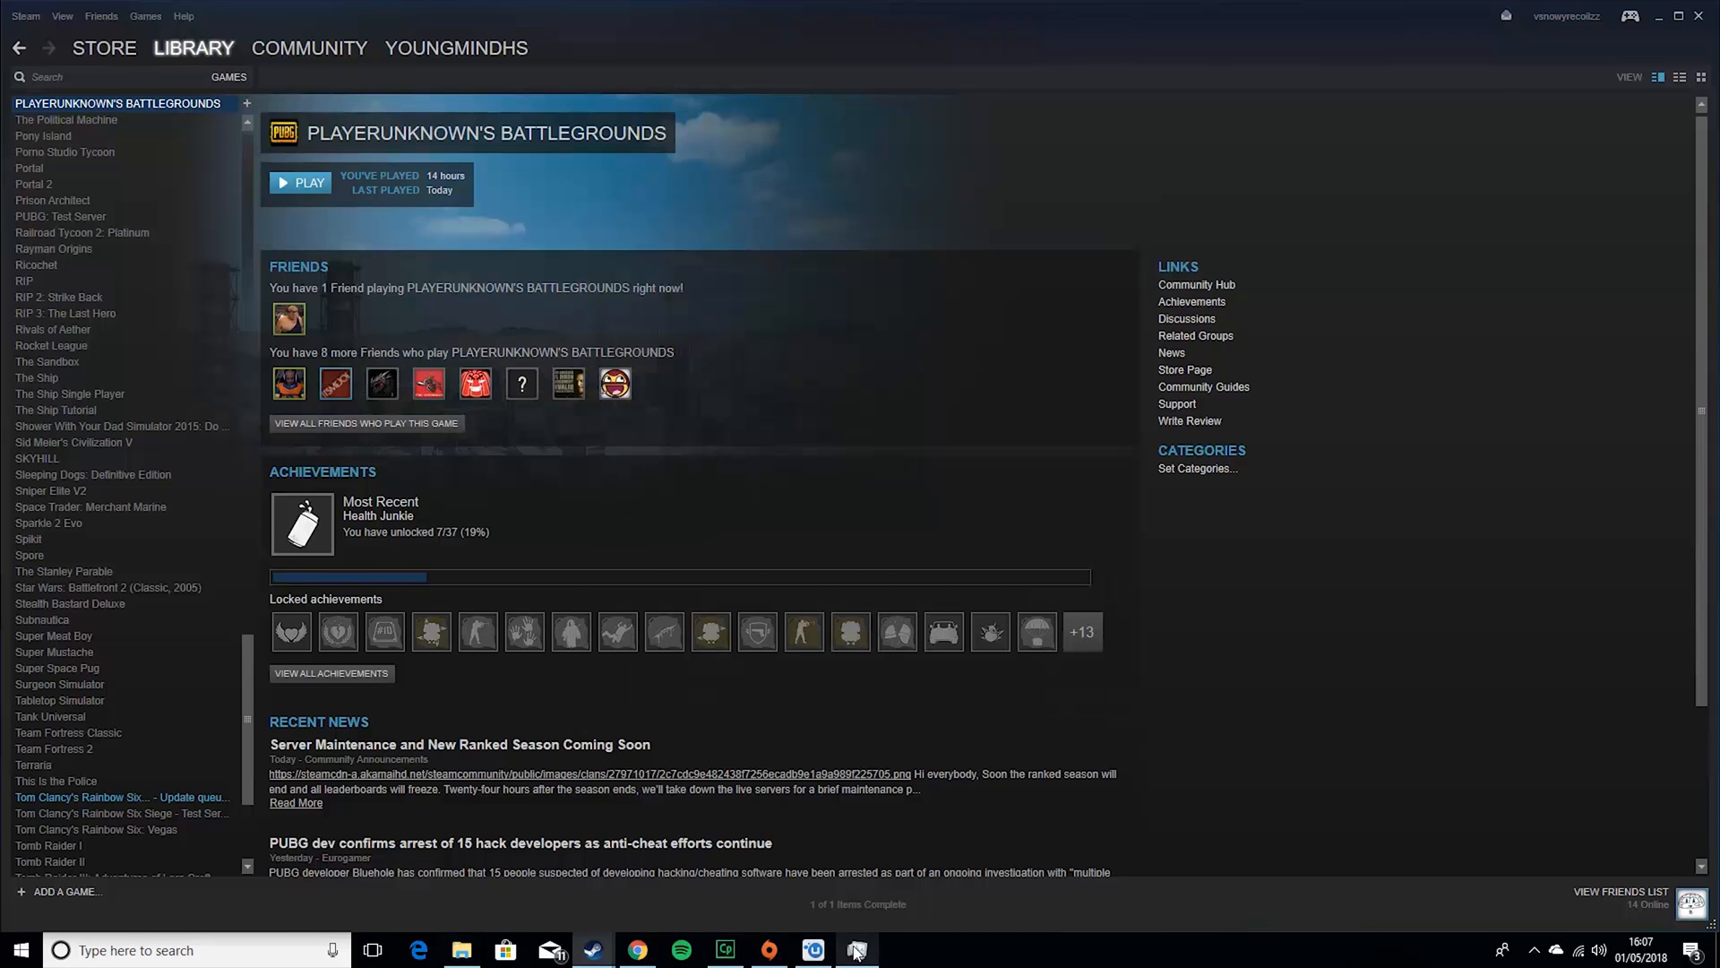
# Launch PLAYERUNKNOWN'S BATTLEGROUNDS, switch to Task Manager and locate TslGame.exe in the detailed process list
pyautogui.click(292, 191)
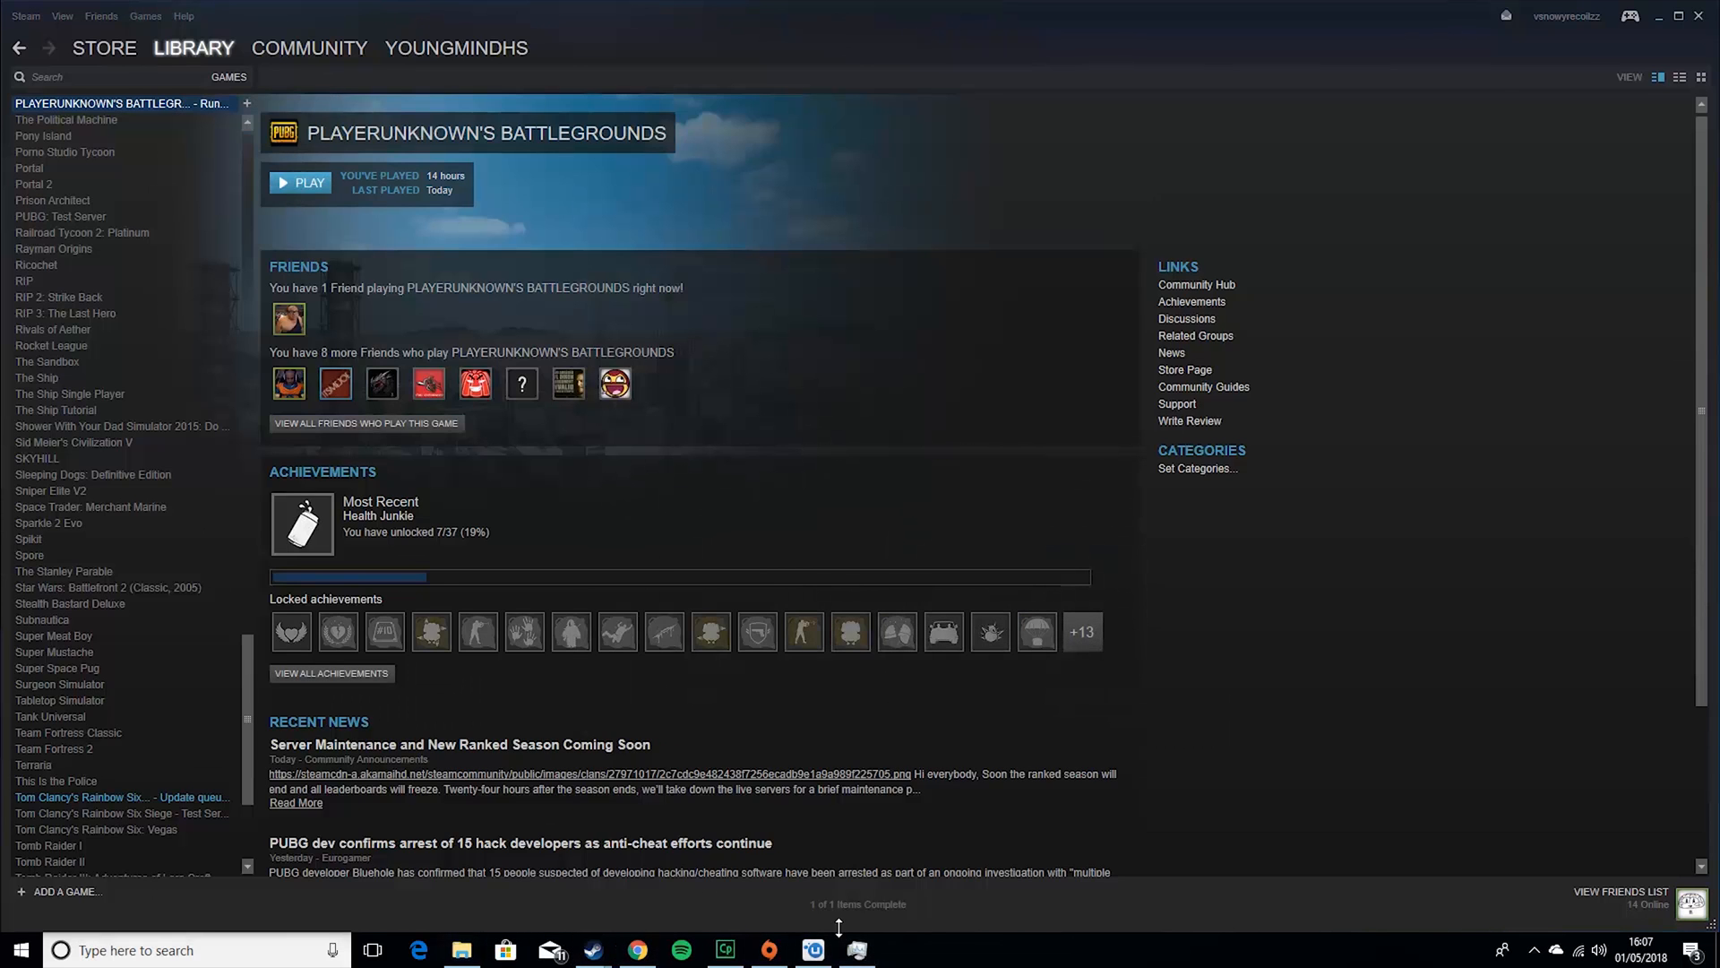
pyautogui.click(869, 957)
pyautogui.scroll(-1, 359, 448)
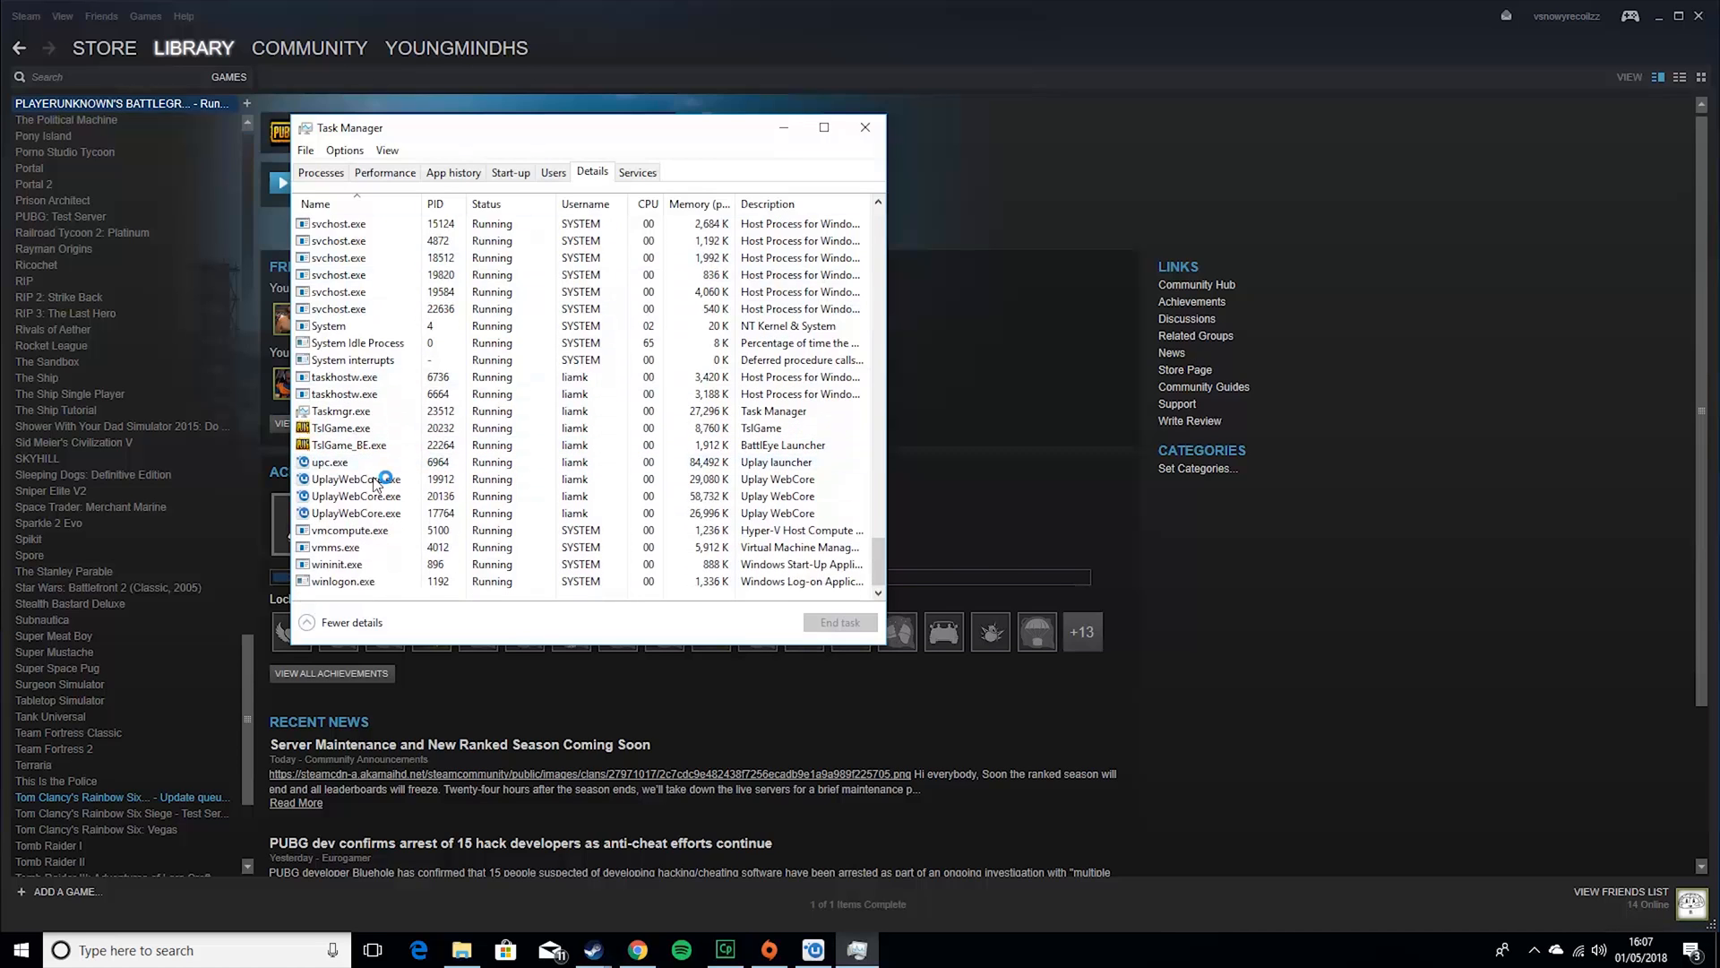
pyautogui.scroll(20, 385, 453)
pyautogui.scroll(15, 417, 448)
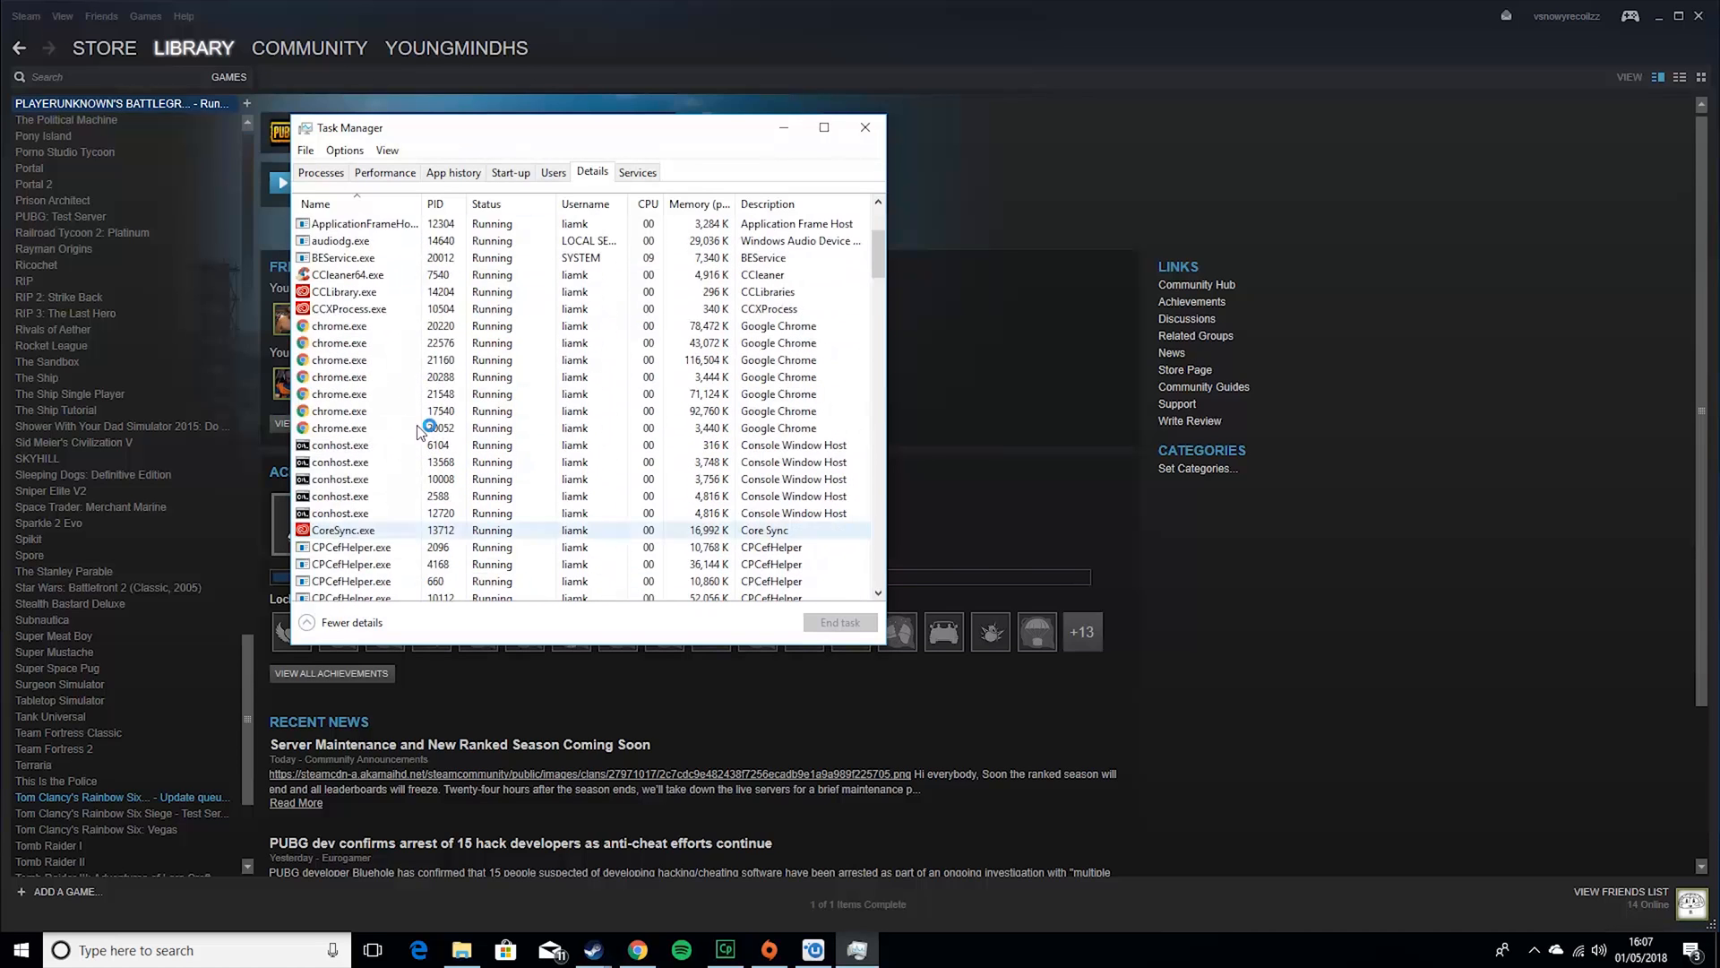
pyautogui.scroll(-15, 448, 377)
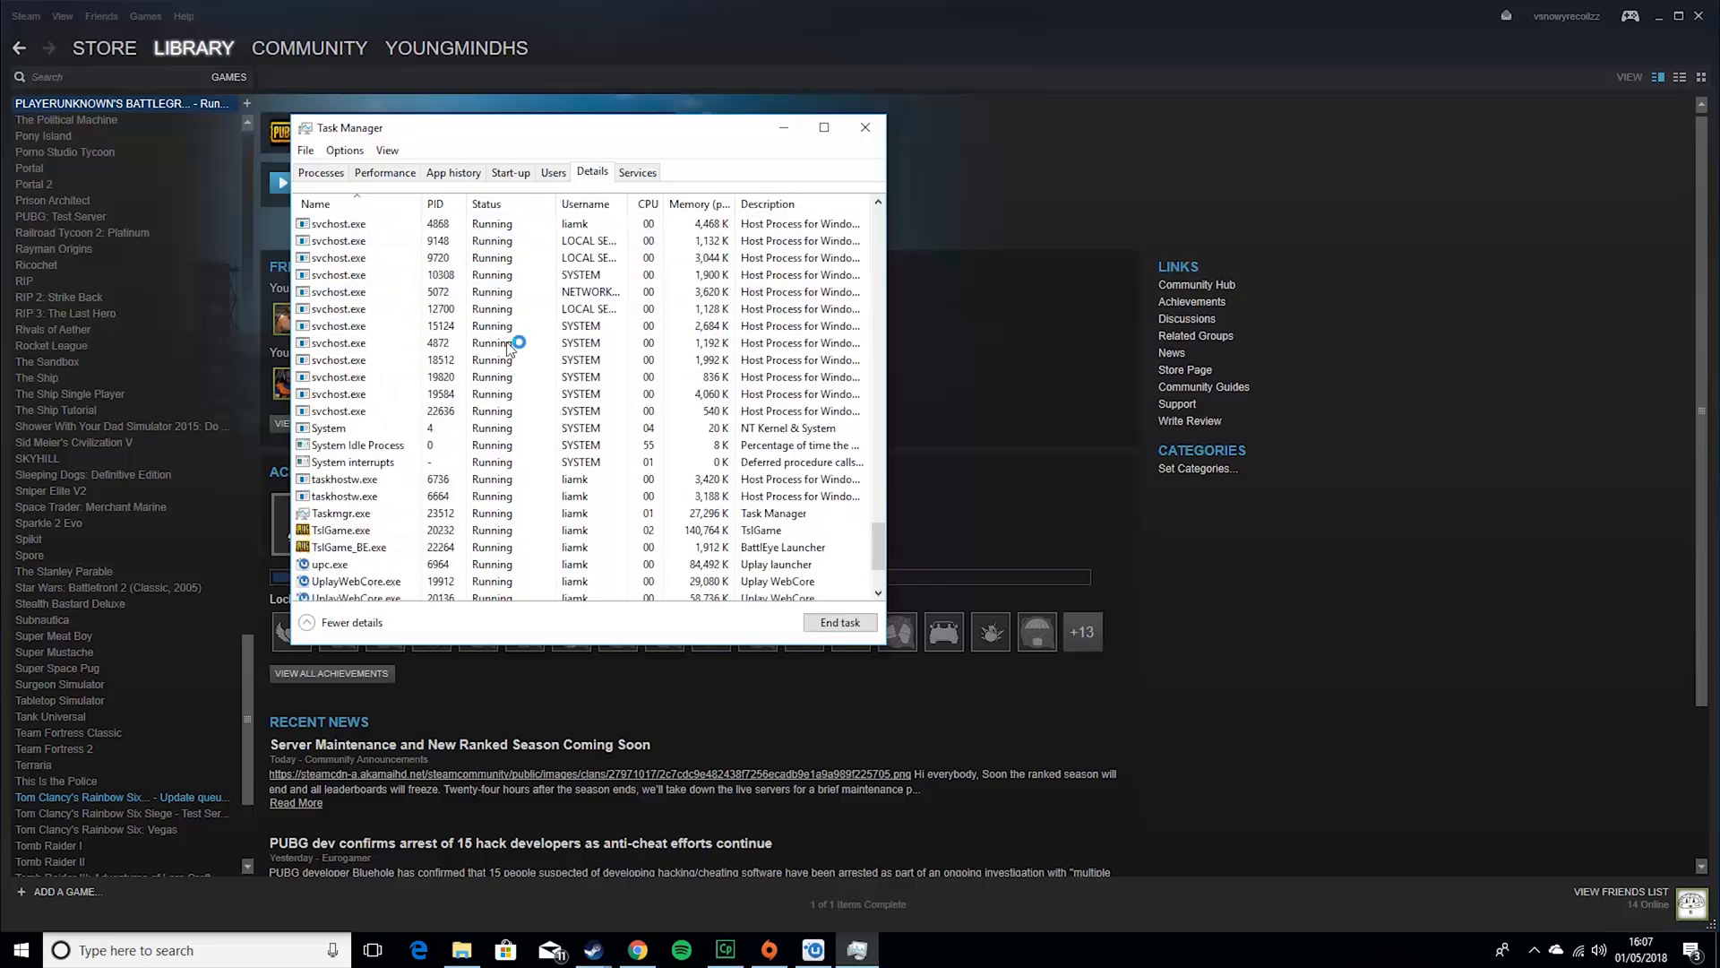
pyautogui.scroll(-1, 358, 426)
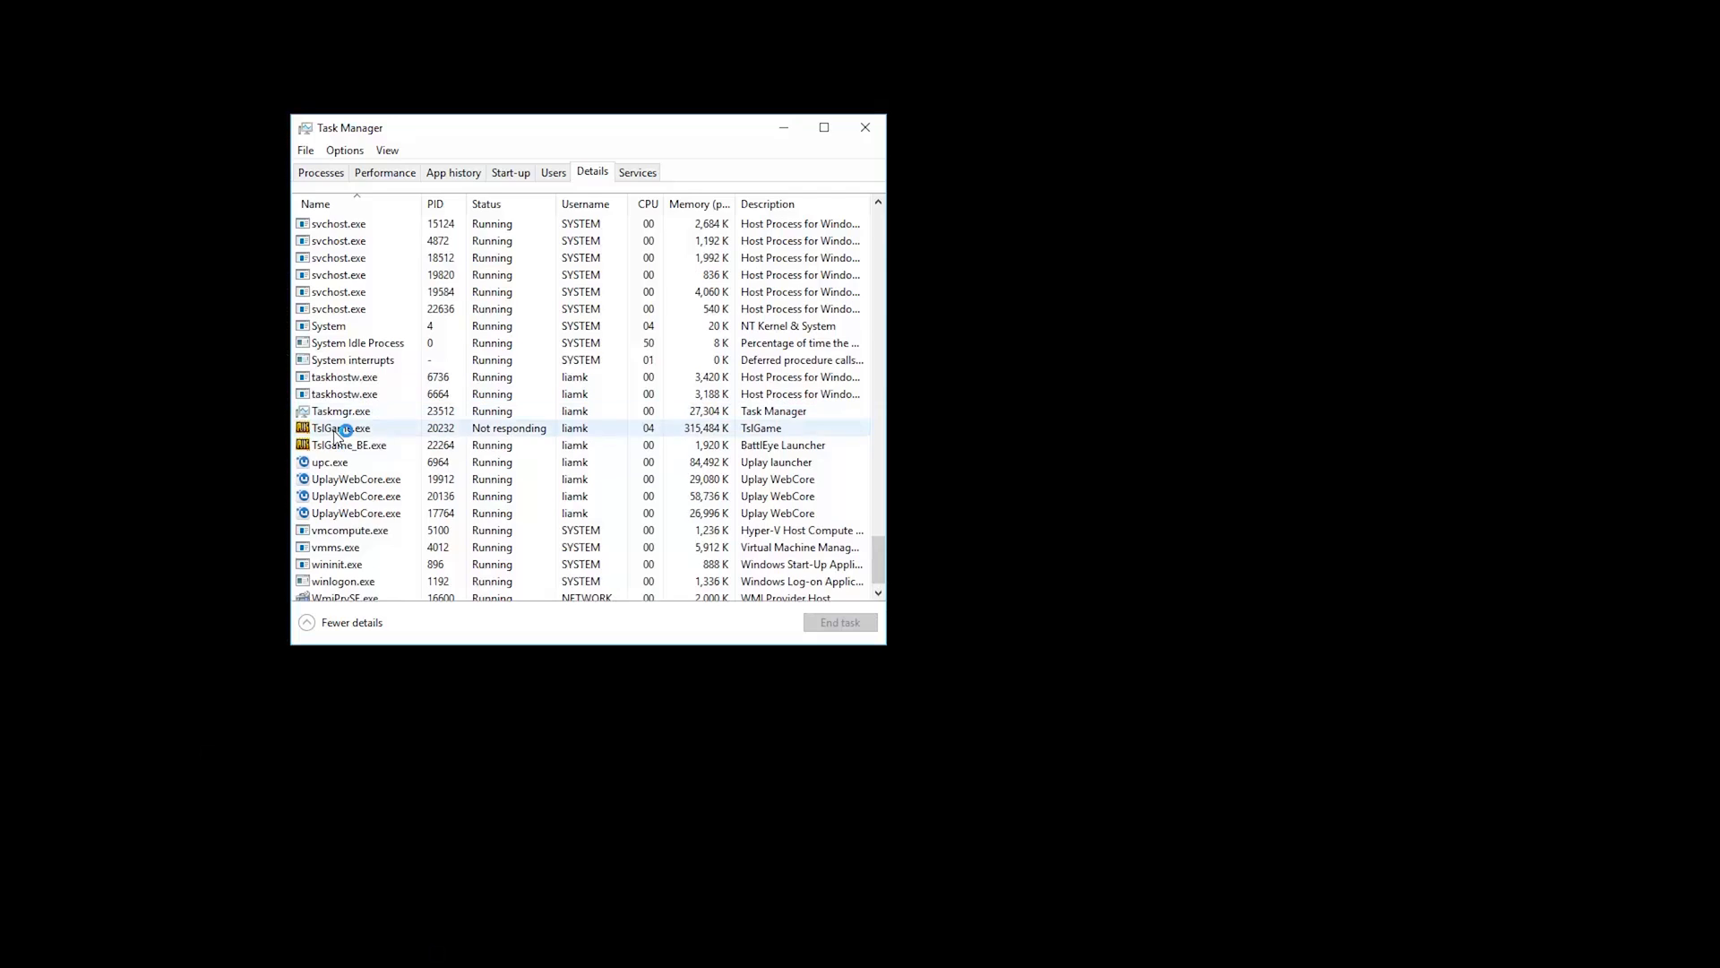
# Set the priority of the TslGame.exe process to High
pyautogui.click(335, 429)
pyautogui.rightClick(333, 432)
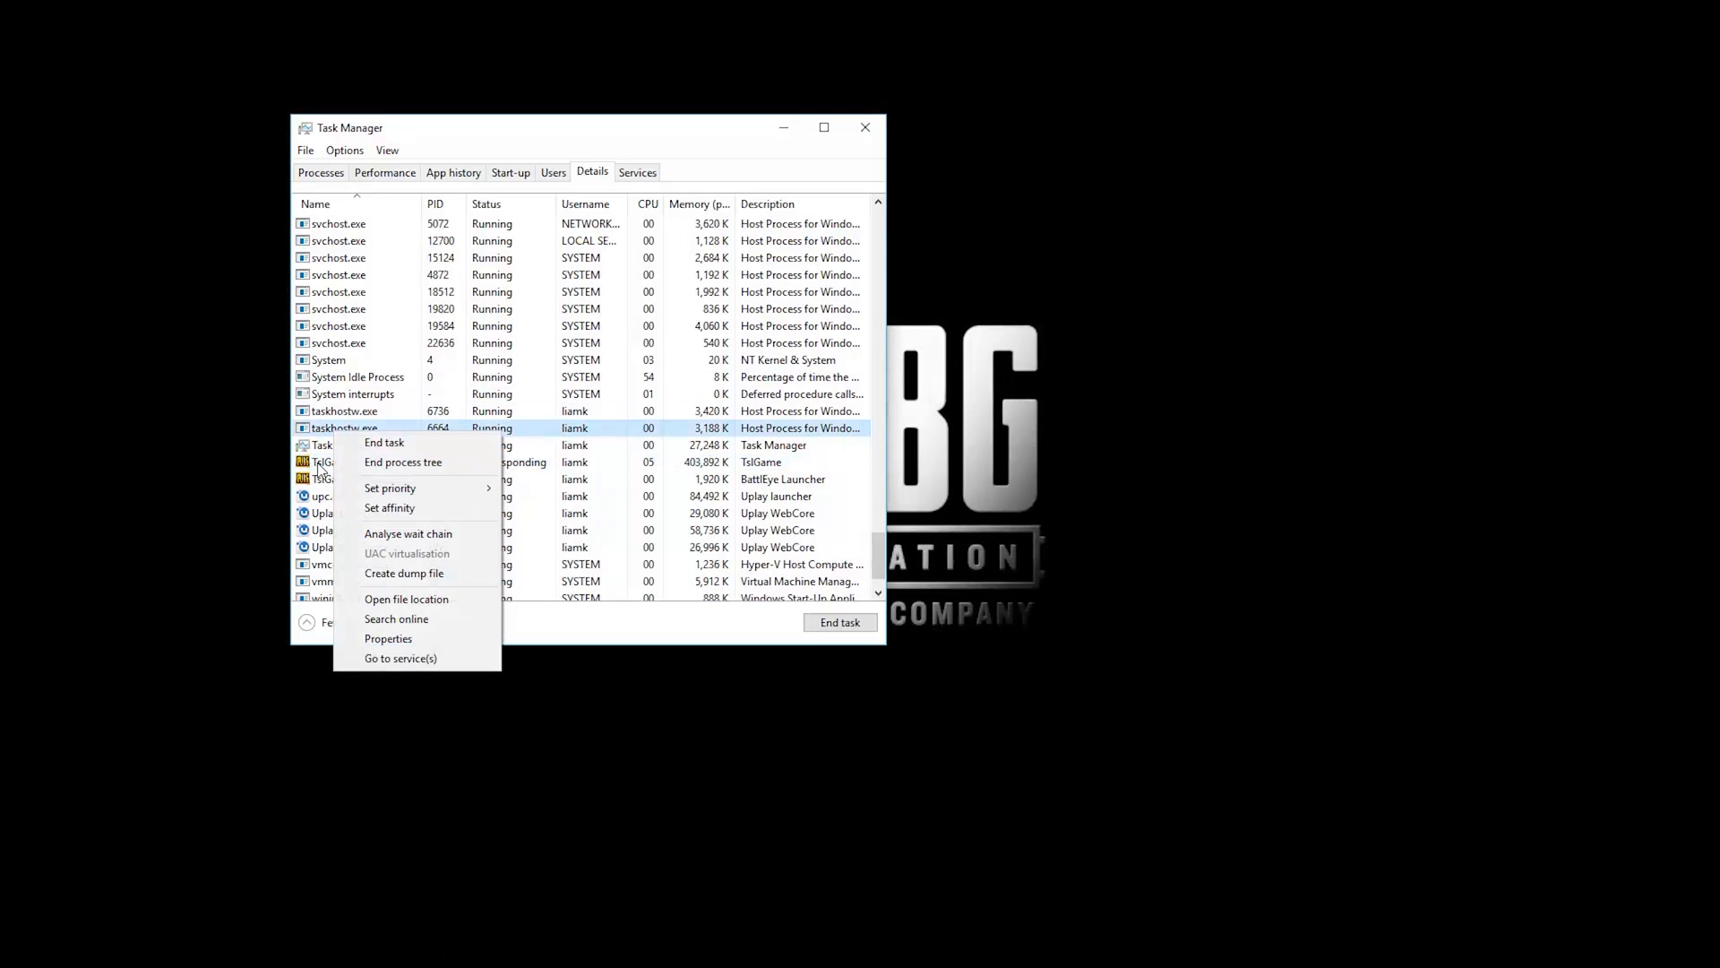
pyautogui.click(325, 462)
pyautogui.rightClick(319, 464)
pyautogui.moveTo(360, 527)
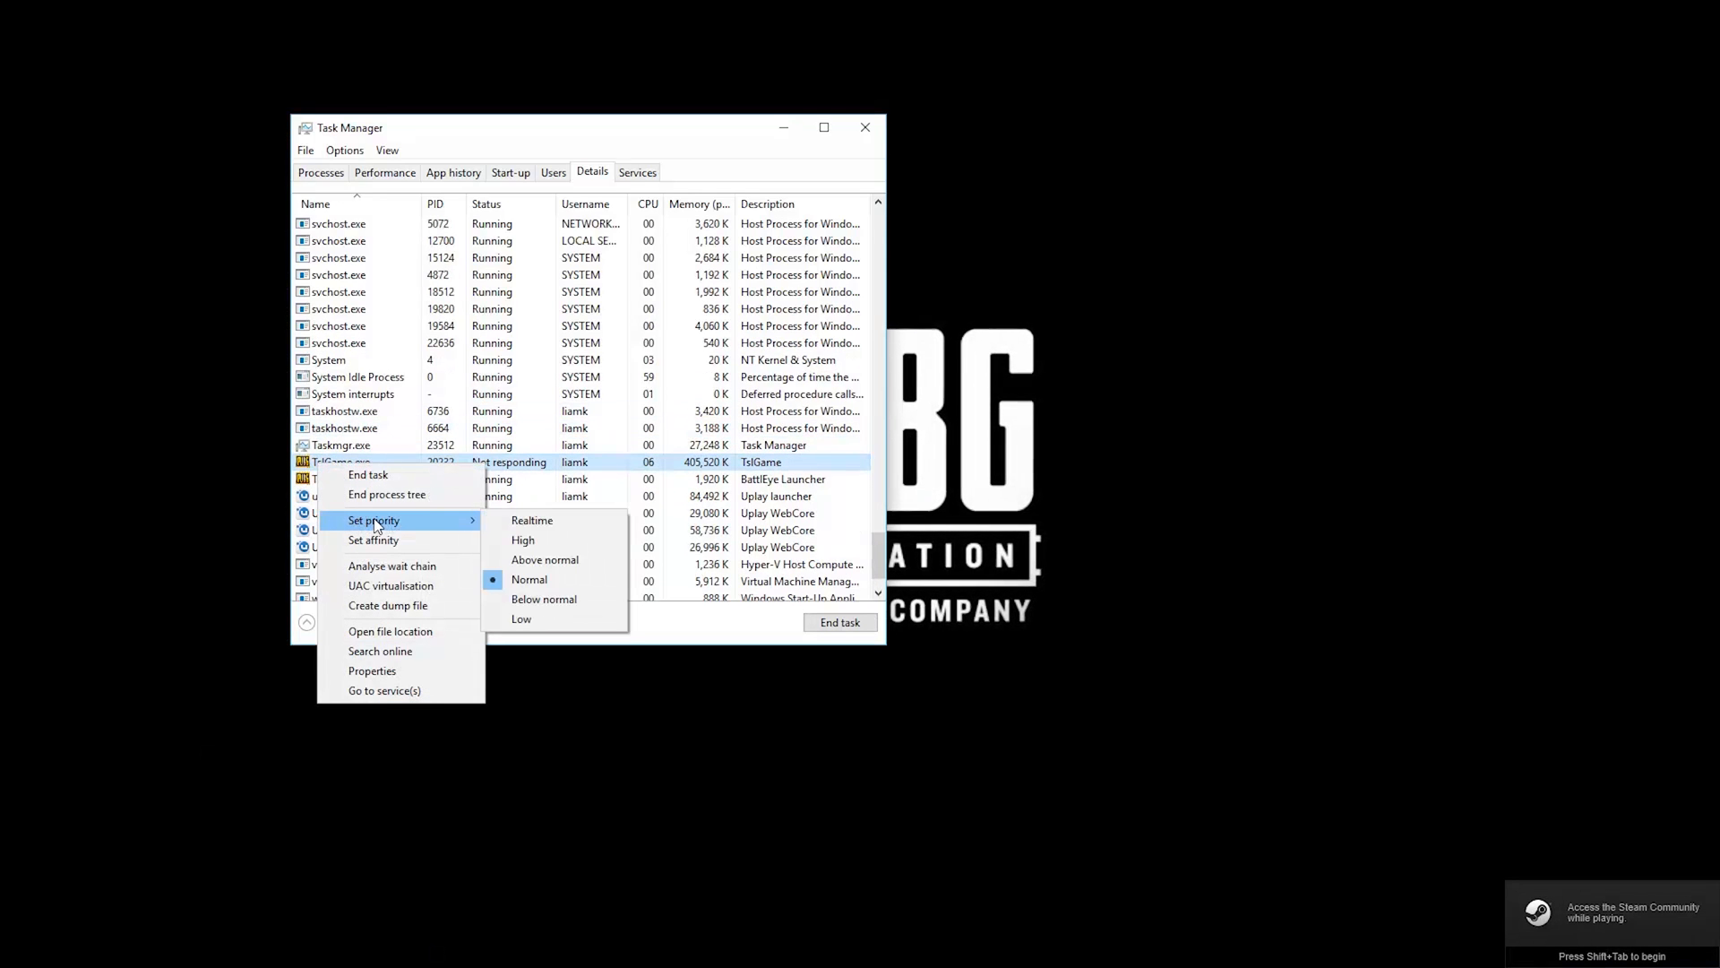
pyautogui.click(568, 560)
pyautogui.click(877, 498)
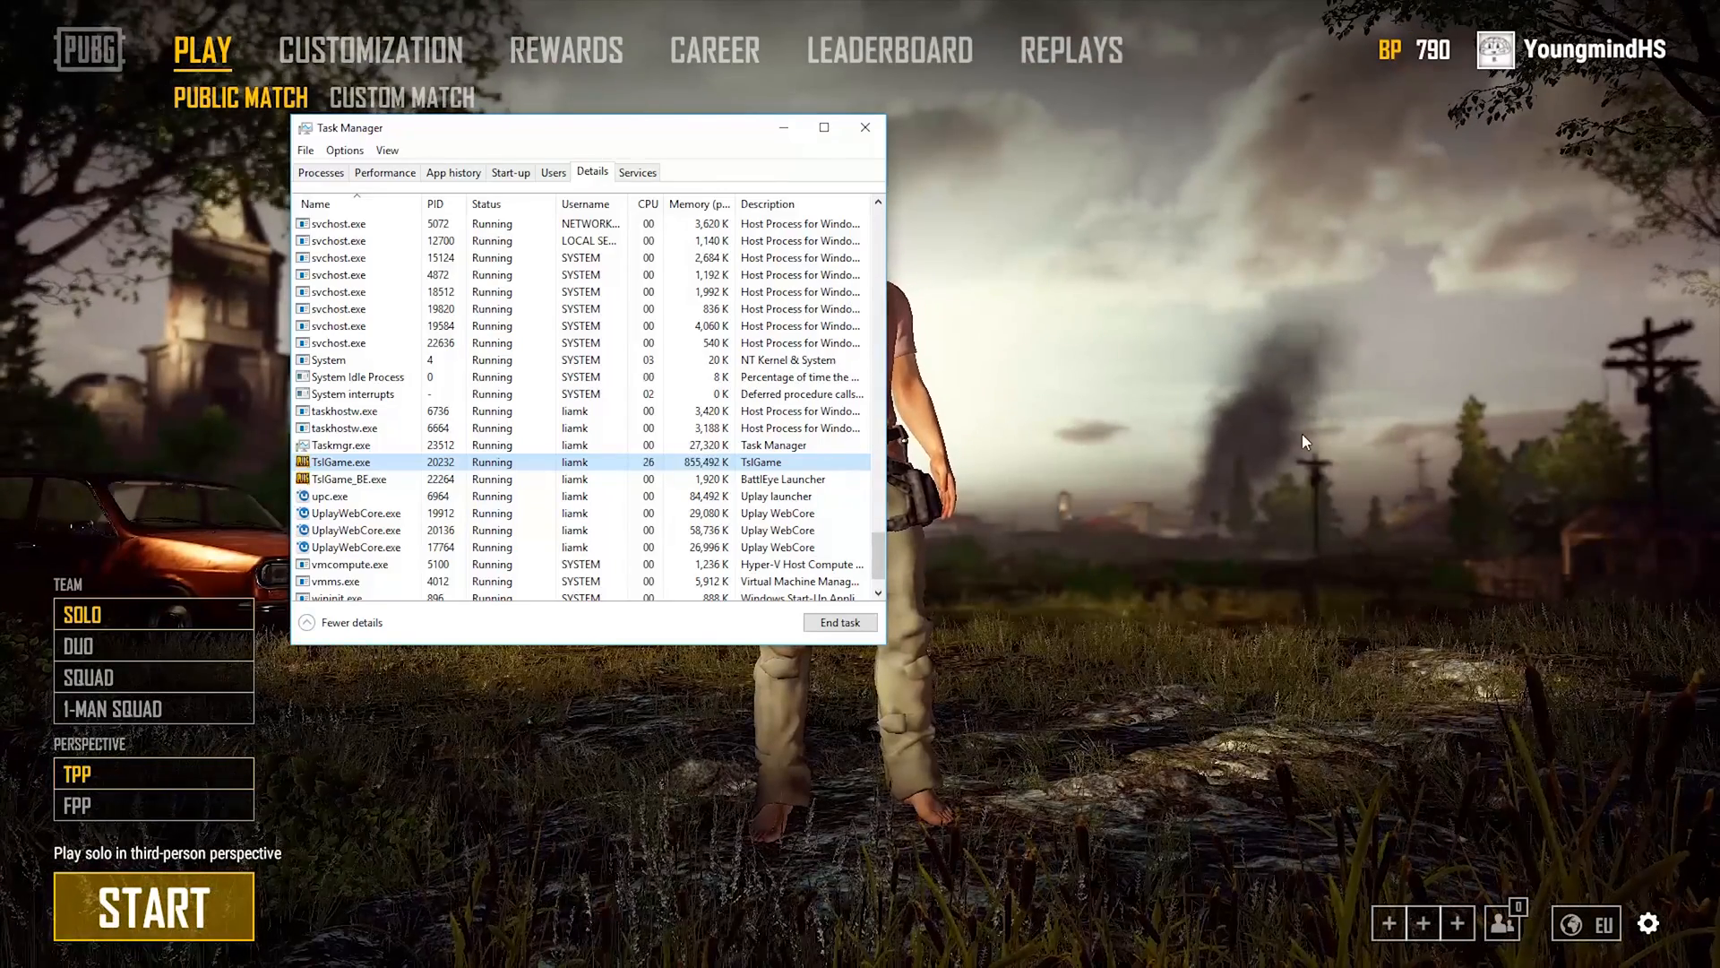
# Switch to the game and back to Task Manager, and try to set the TslGame.exe priority to Normal
pyautogui.click(1303, 433)
pyautogui.hotkey('alt', 'Tab')
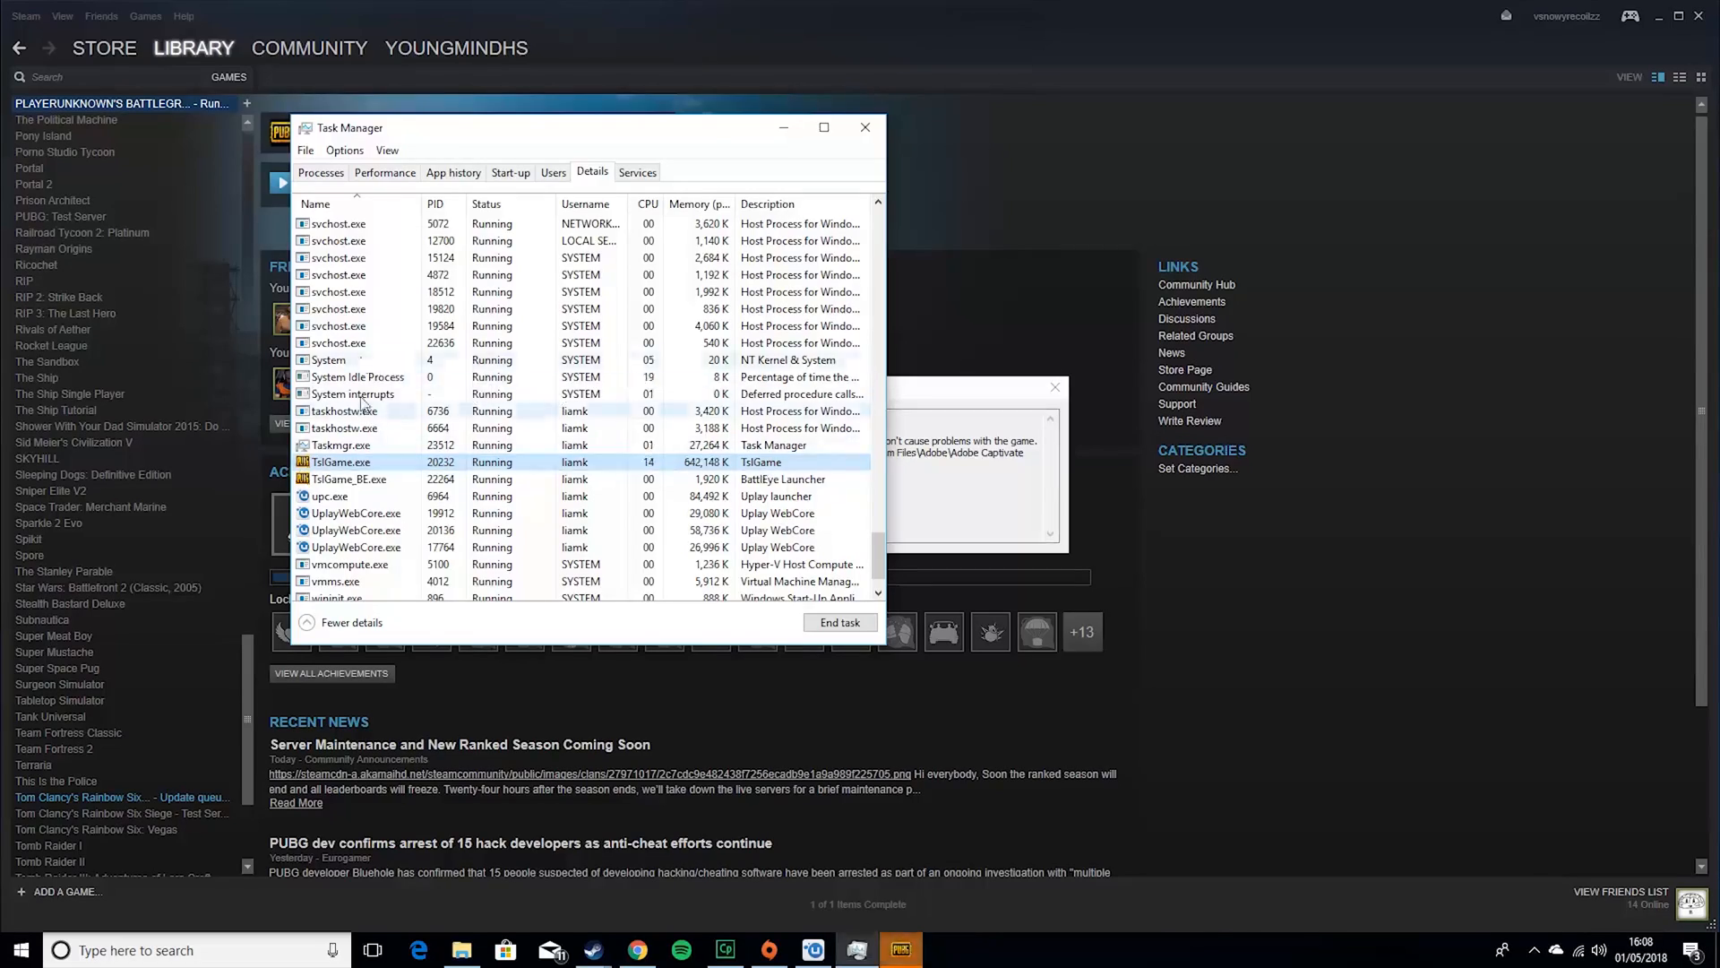
pyautogui.rightClick(368, 469)
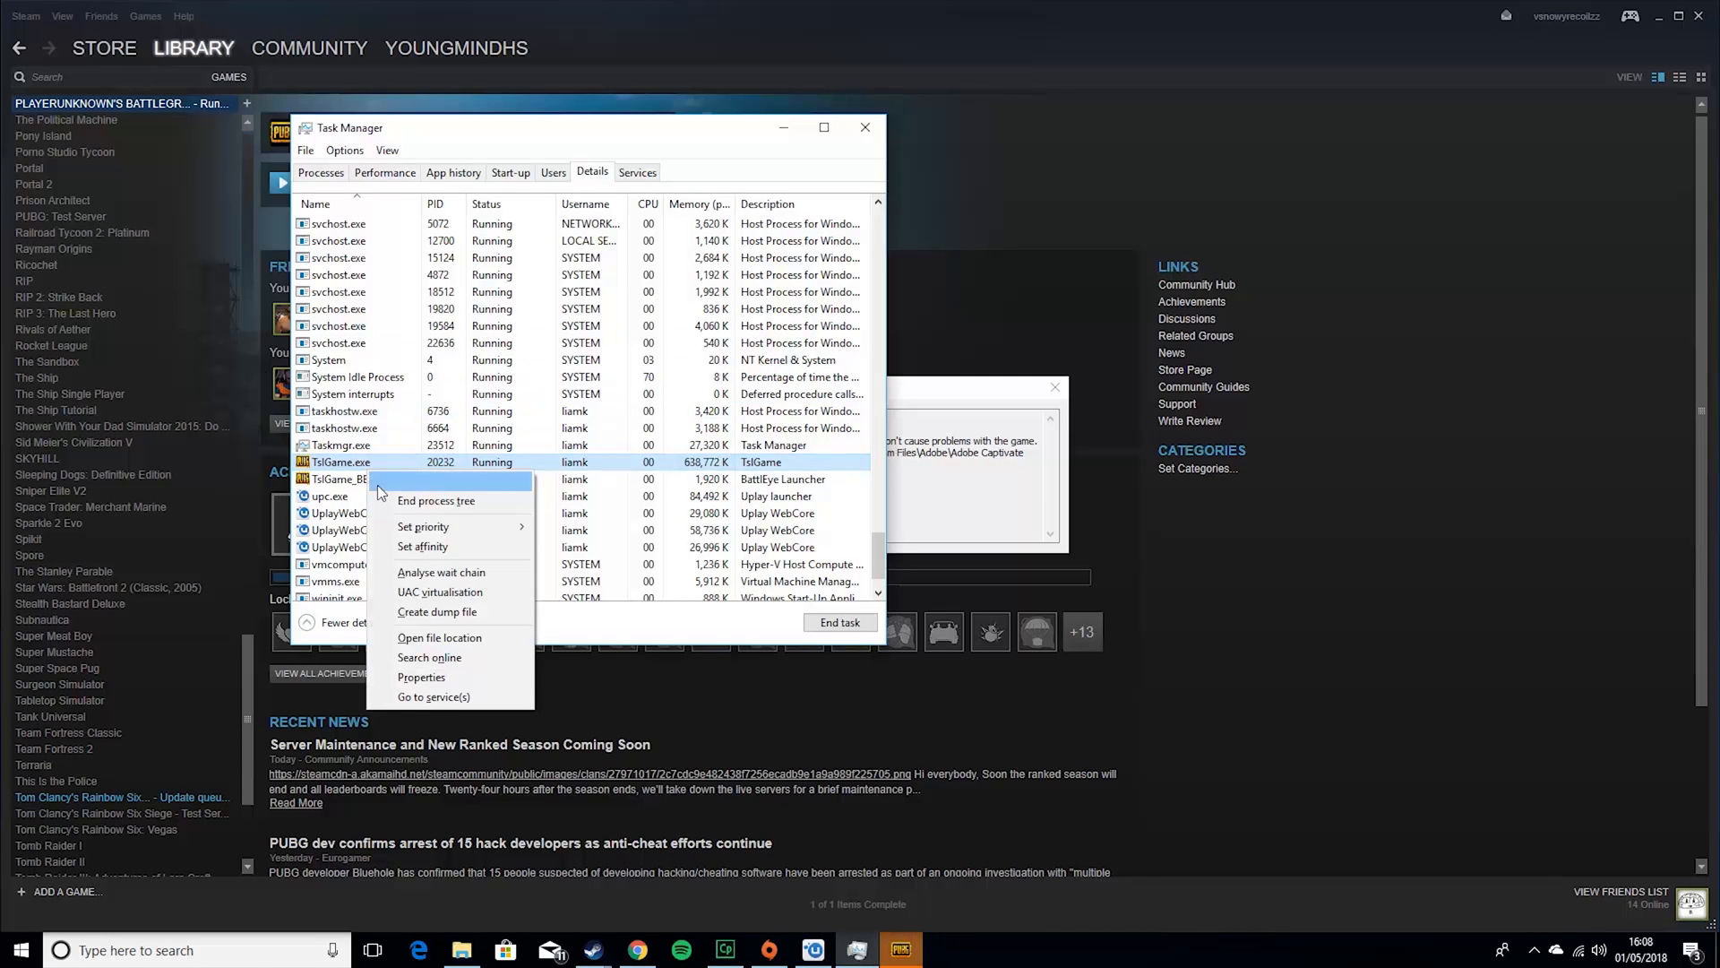
pyautogui.moveTo(430, 529)
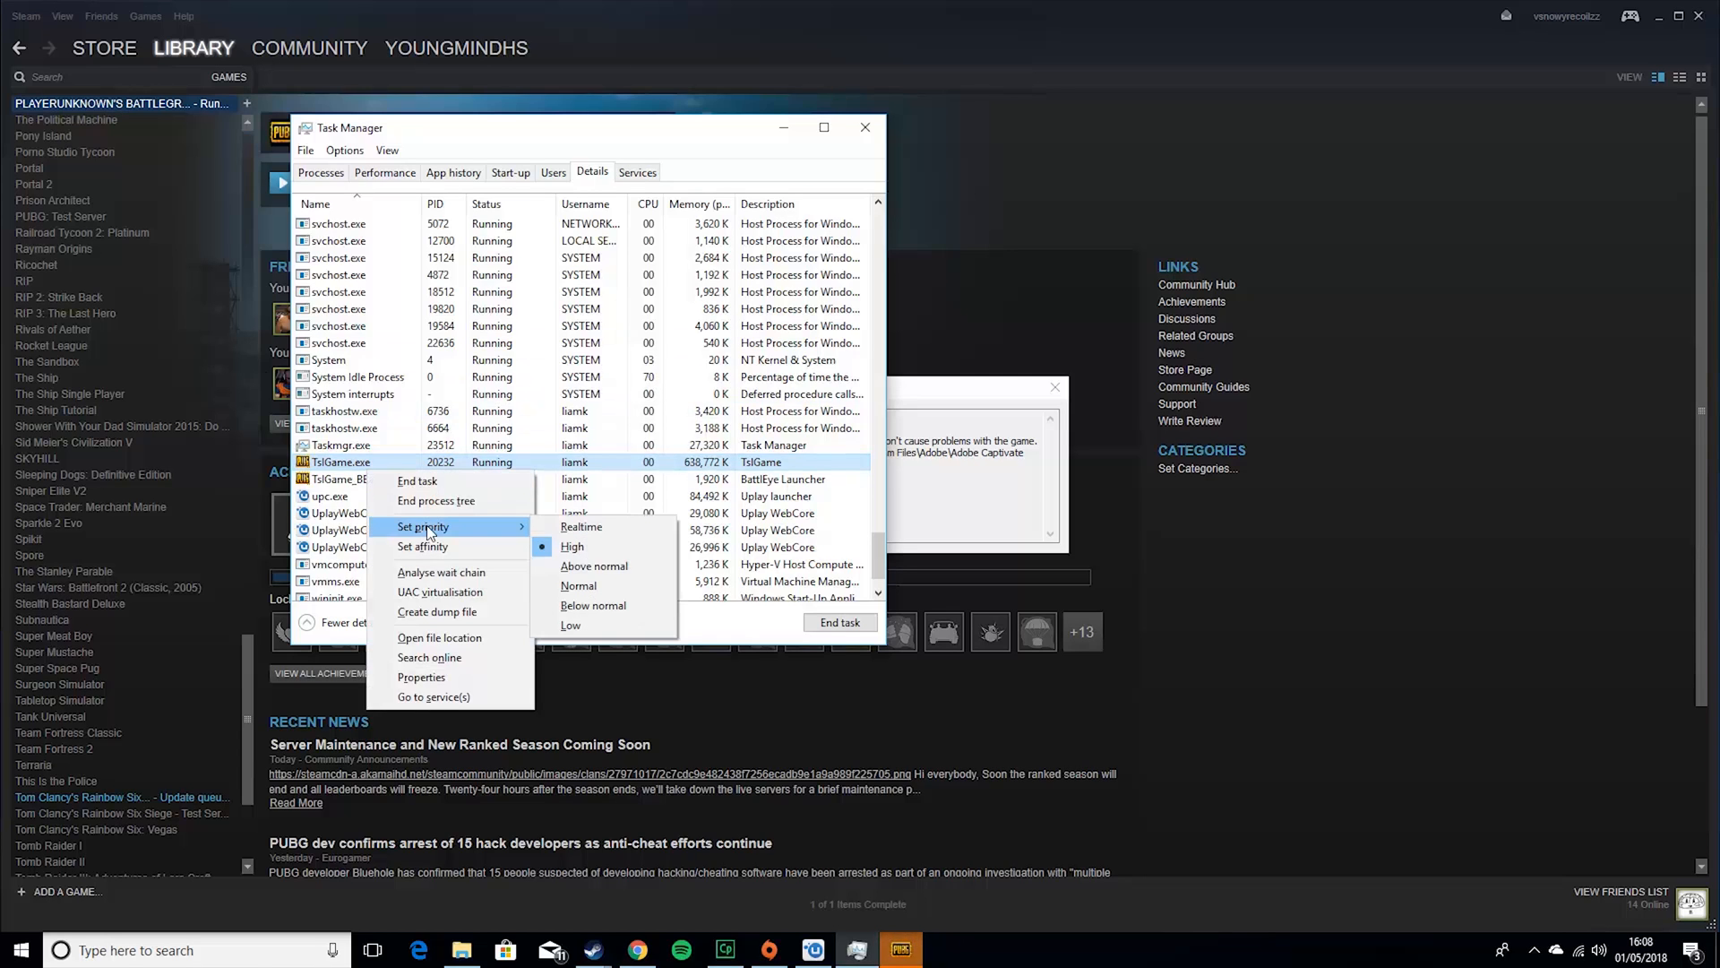
pyautogui.click(613, 585)
pyautogui.moveTo(893, 405); pyautogui.dragTo(981, 613)
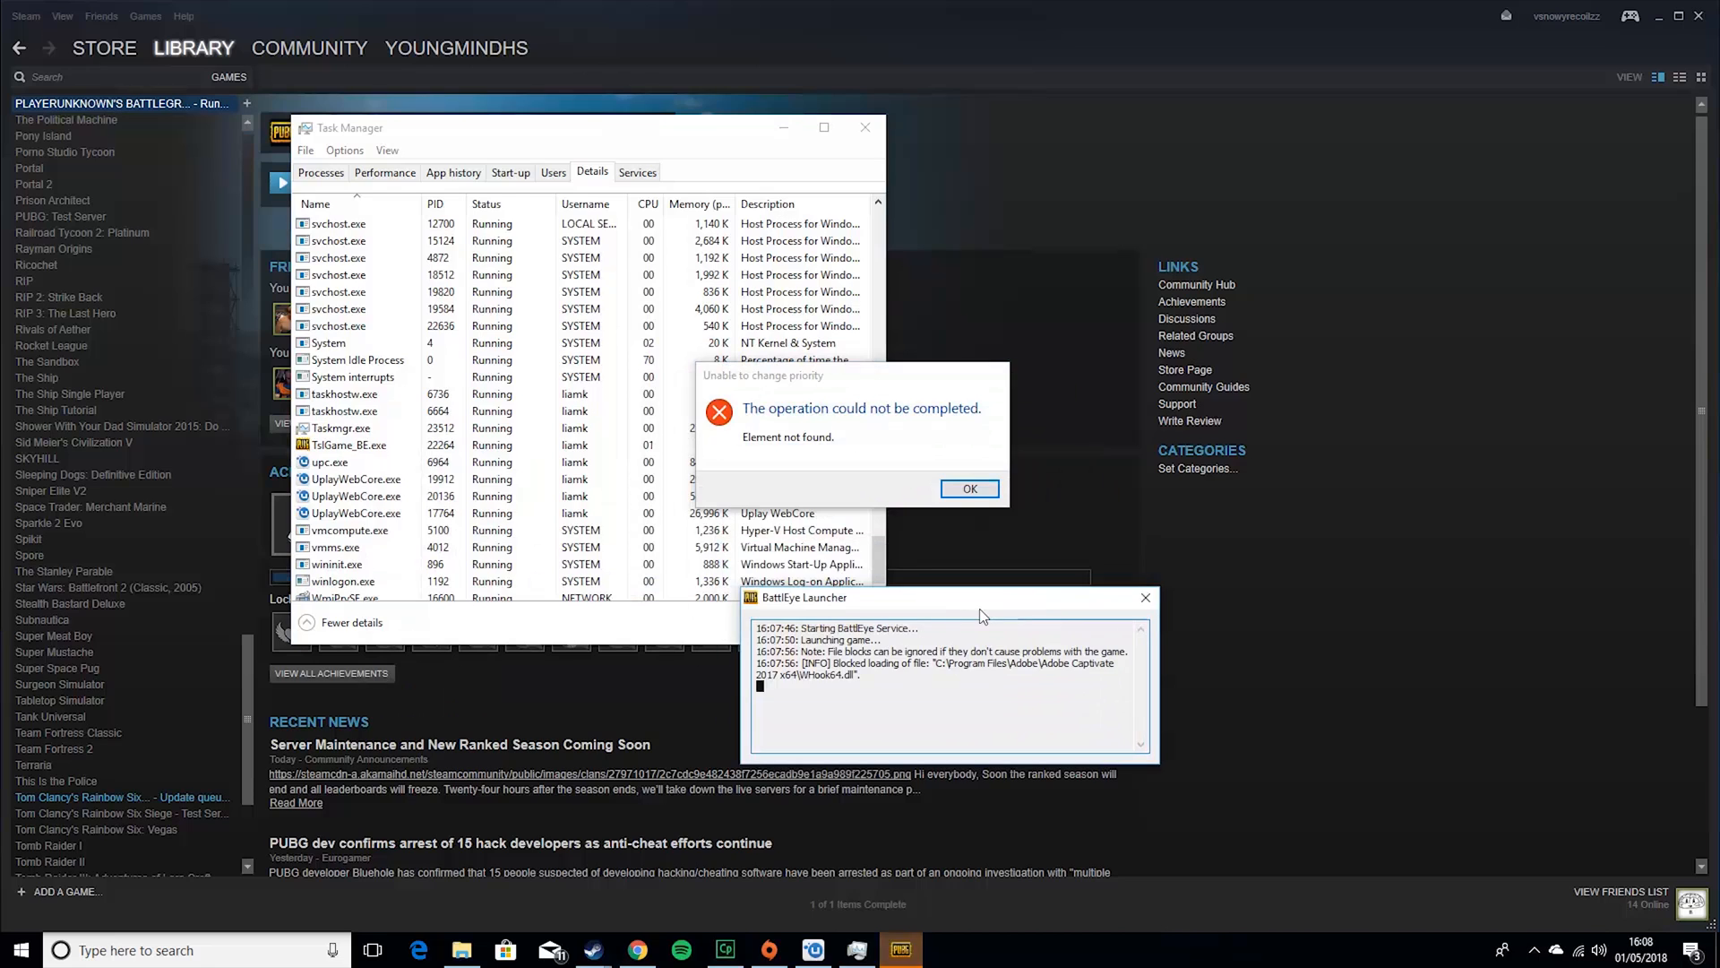
pyautogui.click(969, 481)
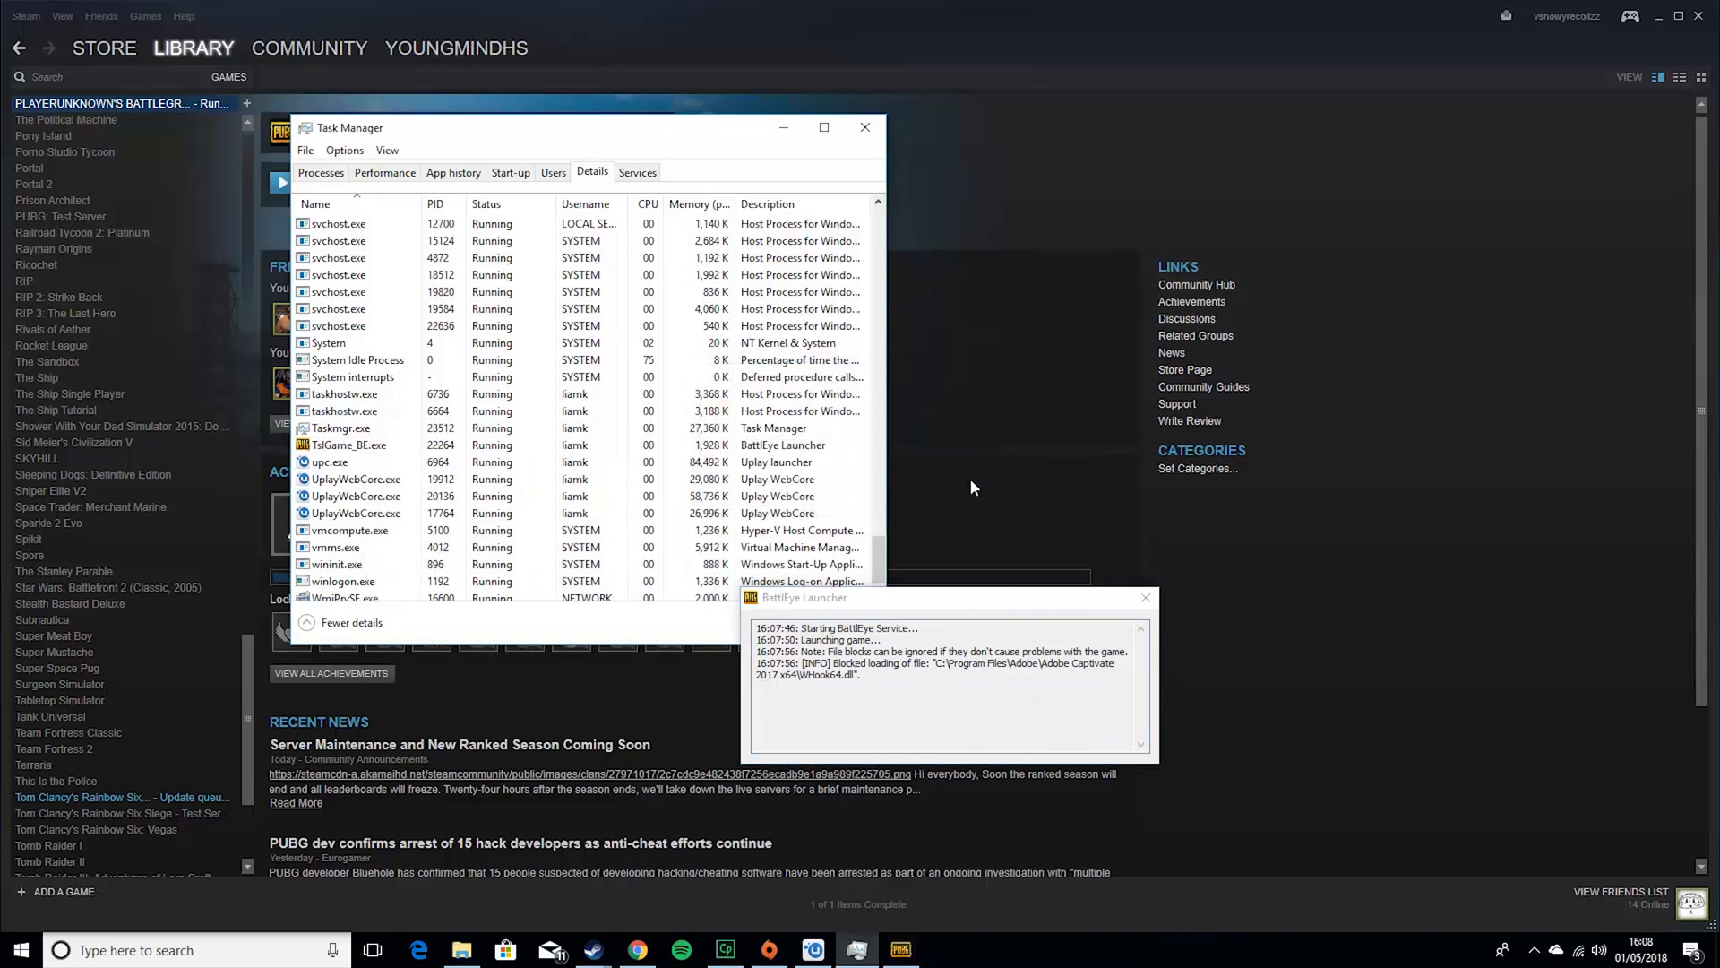
# Close Task Manager and the BattlEye Launcher window
pyautogui.click(866, 127)
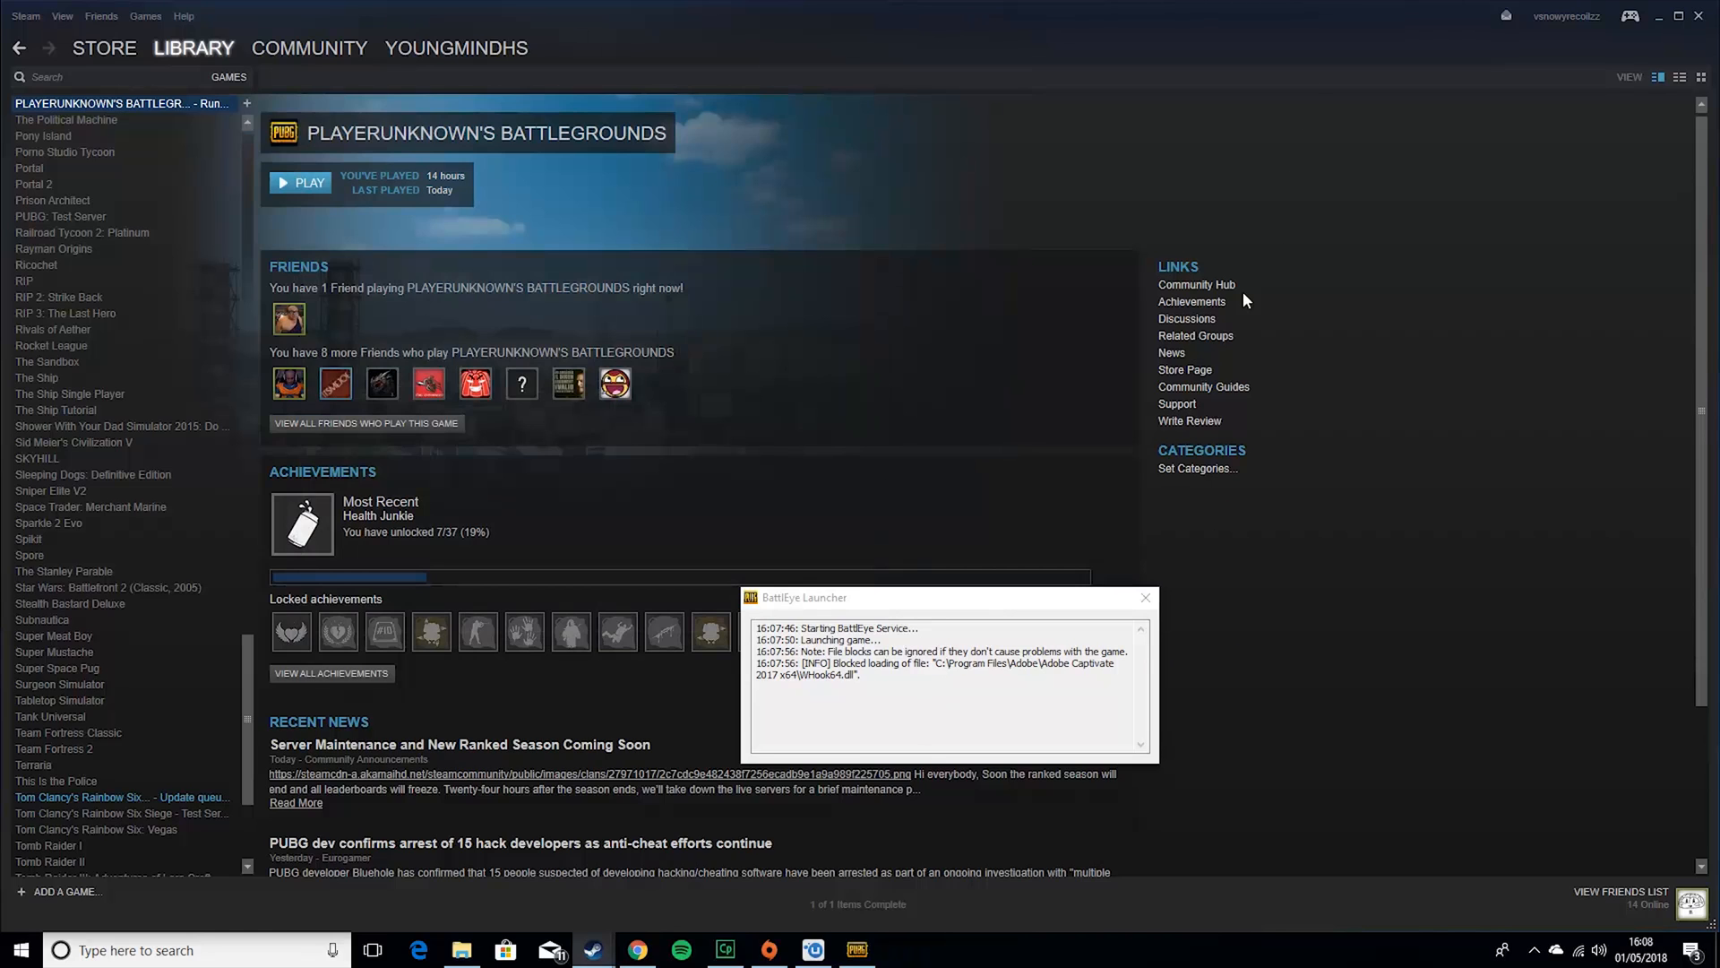
pyautogui.click(1146, 598)
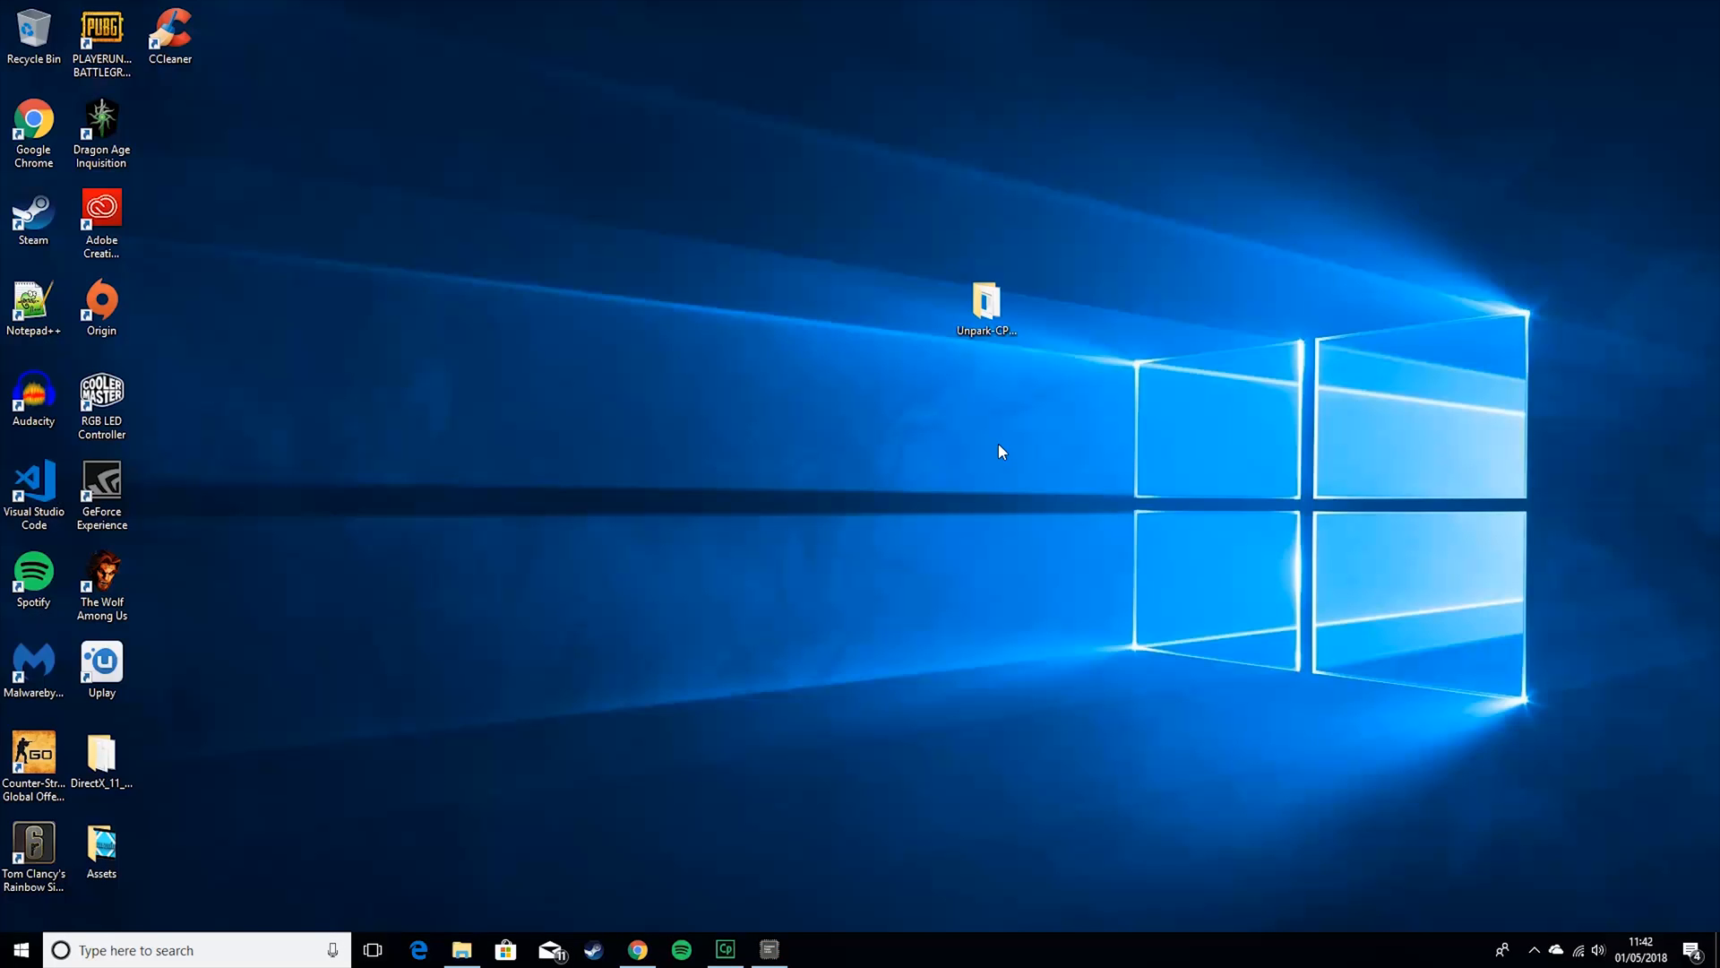
# Open the Manage Parked CPU's utility from the Unpark-CPU folder and move its window clear of the desktop folder
pyautogui.doubleClick(983, 306)
pyautogui.moveTo(1165, 151); pyautogui.dragTo(984, 136)
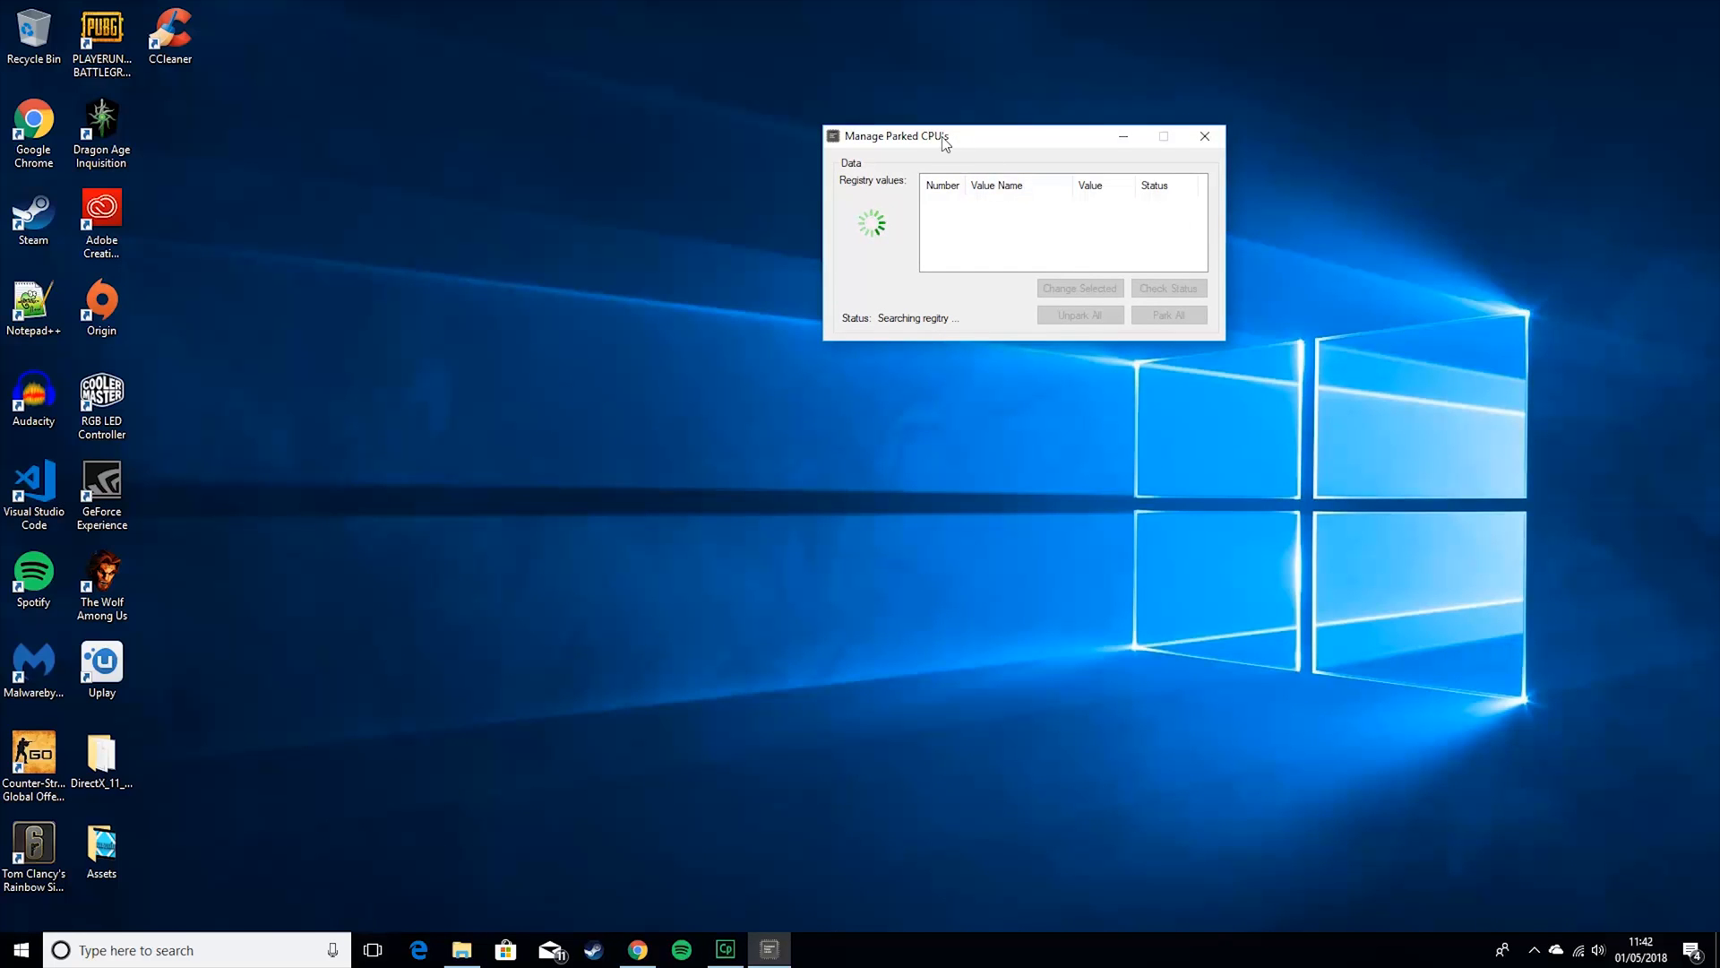
pyautogui.moveTo(941, 137); pyautogui.dragTo(754, 229)
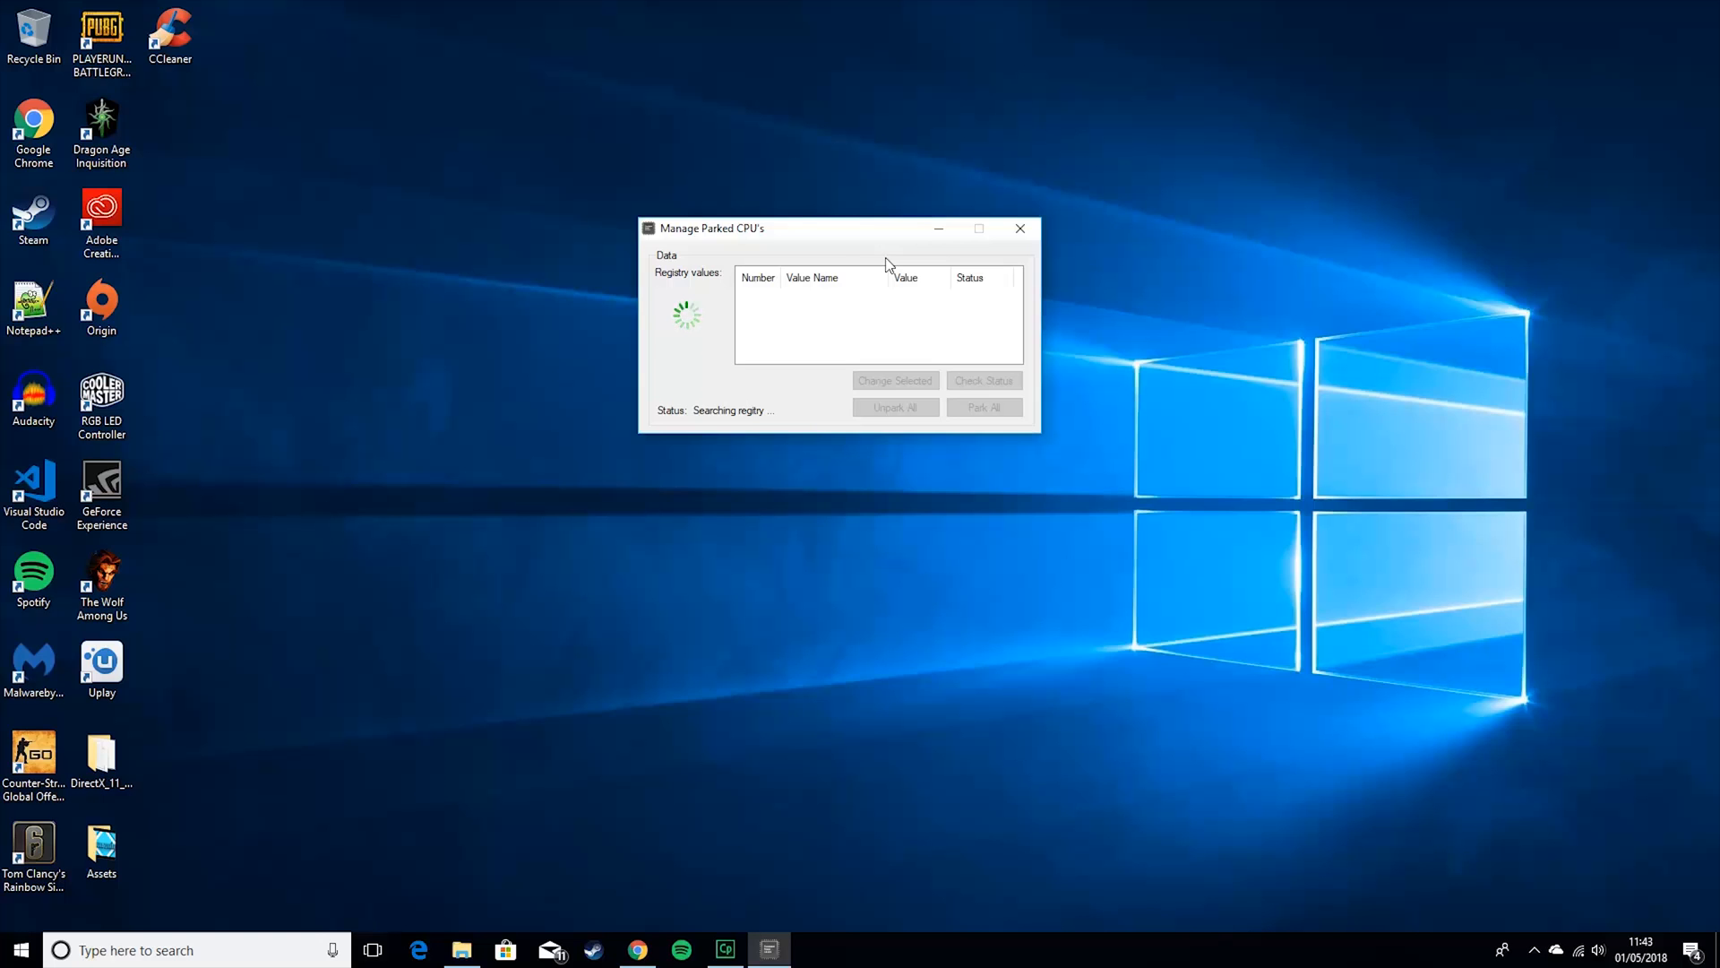
pyautogui.moveTo(686, 230); pyautogui.dragTo(423, 124)
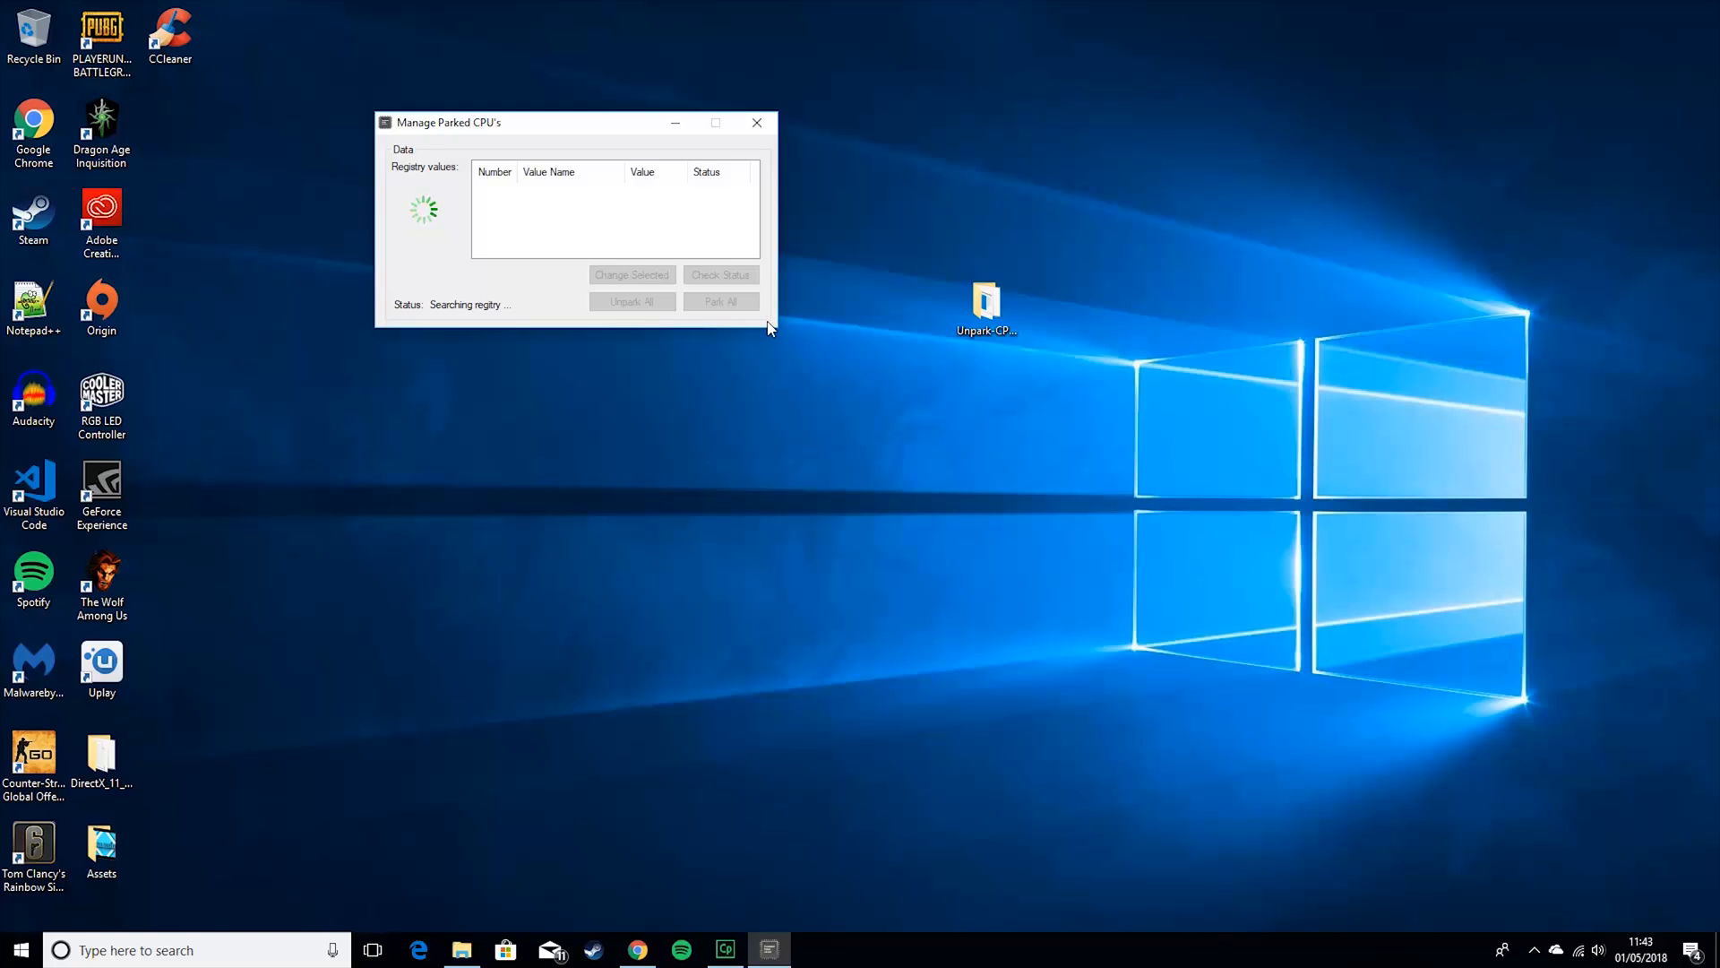
# Open the Windows Services console and move its window clear of the Manage Parked CPU's window
pyautogui.moveTo(542, 127); pyautogui.dragTo(734, 137)
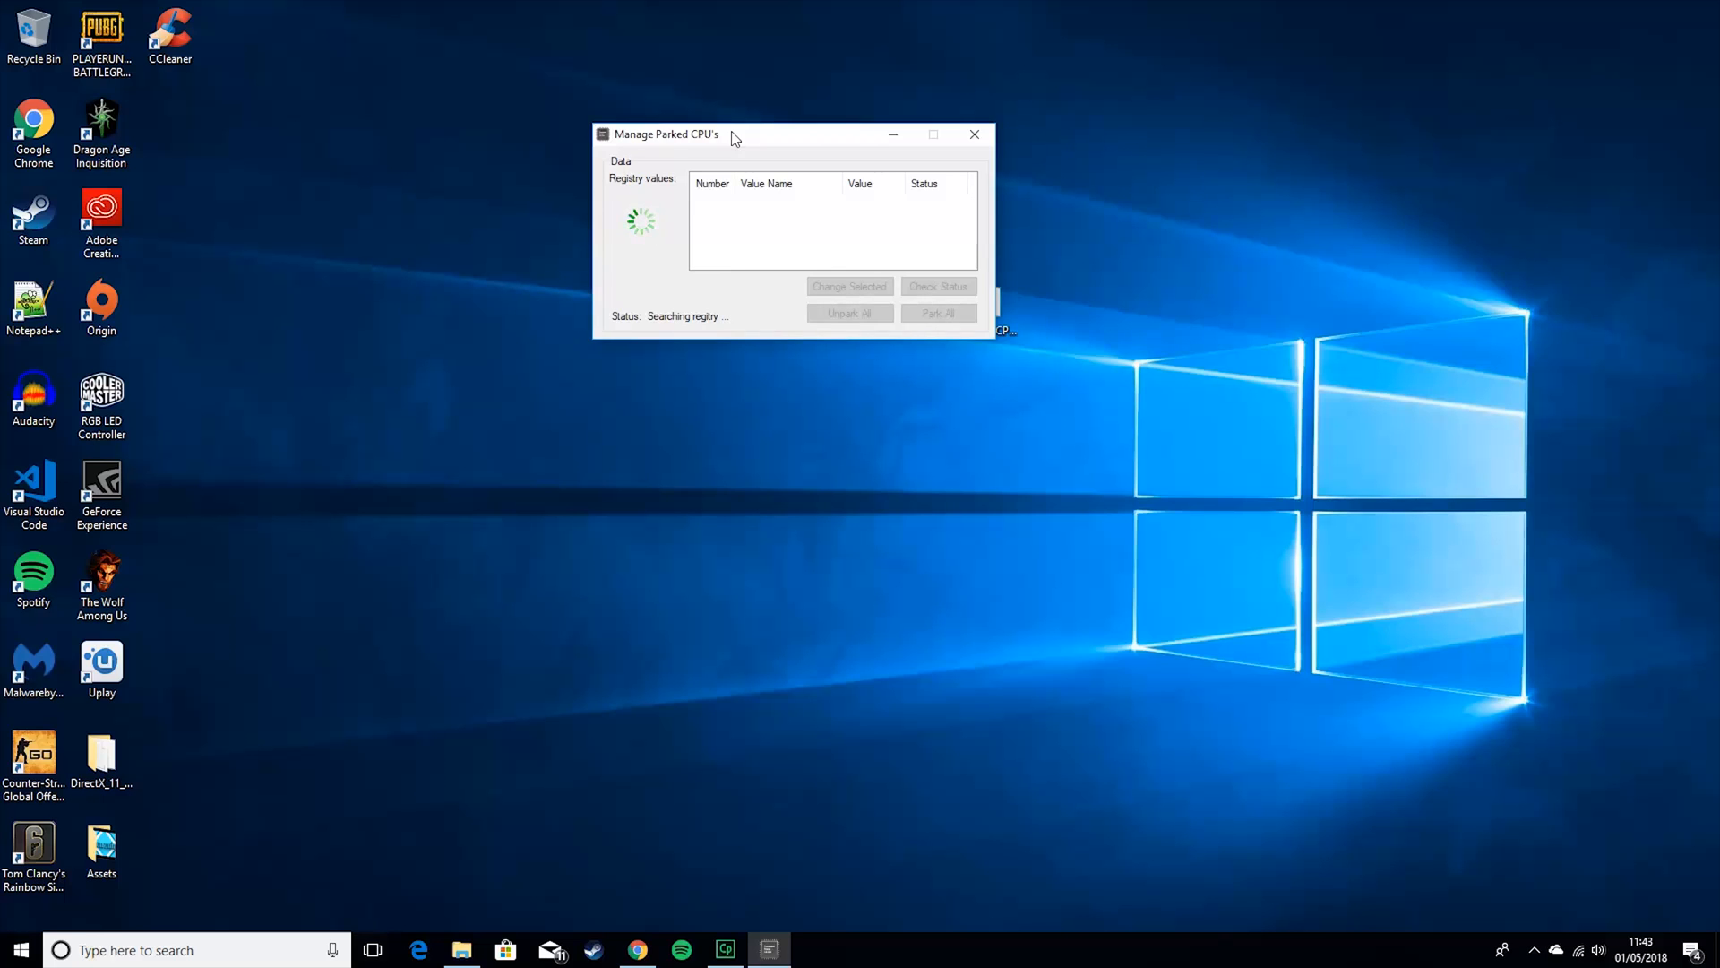
pyautogui.moveTo(735, 137); pyautogui.dragTo(690, 197)
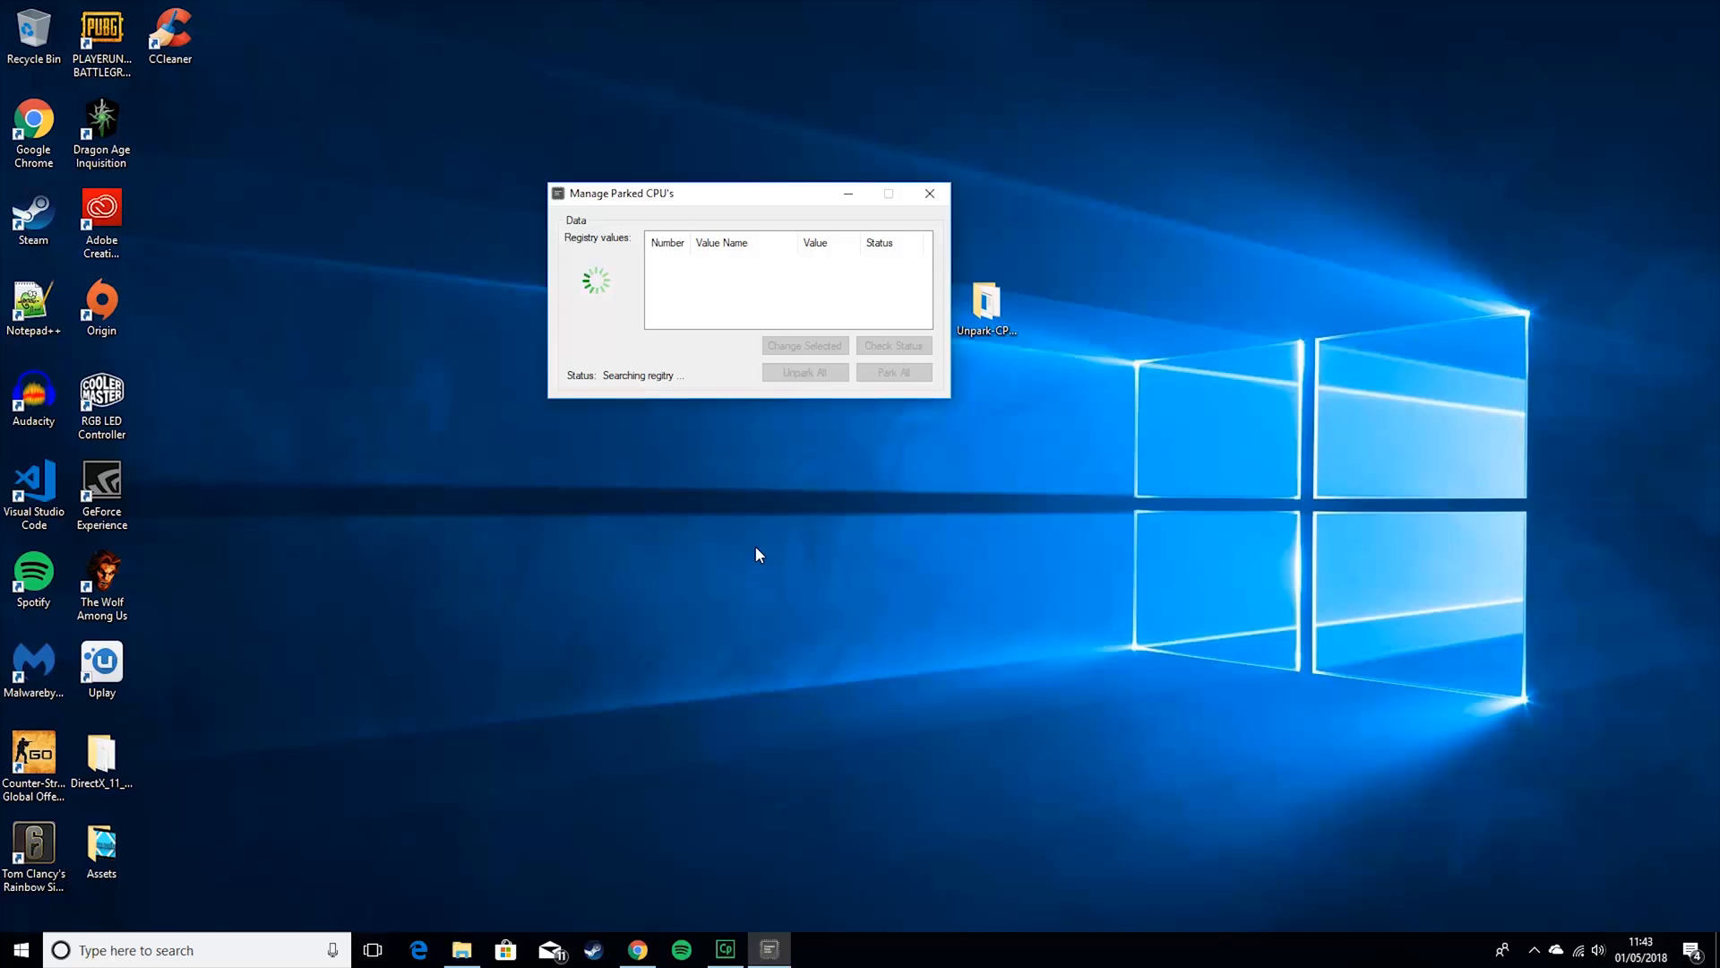
pyautogui.click(164, 937)
pyautogui.write('serv')
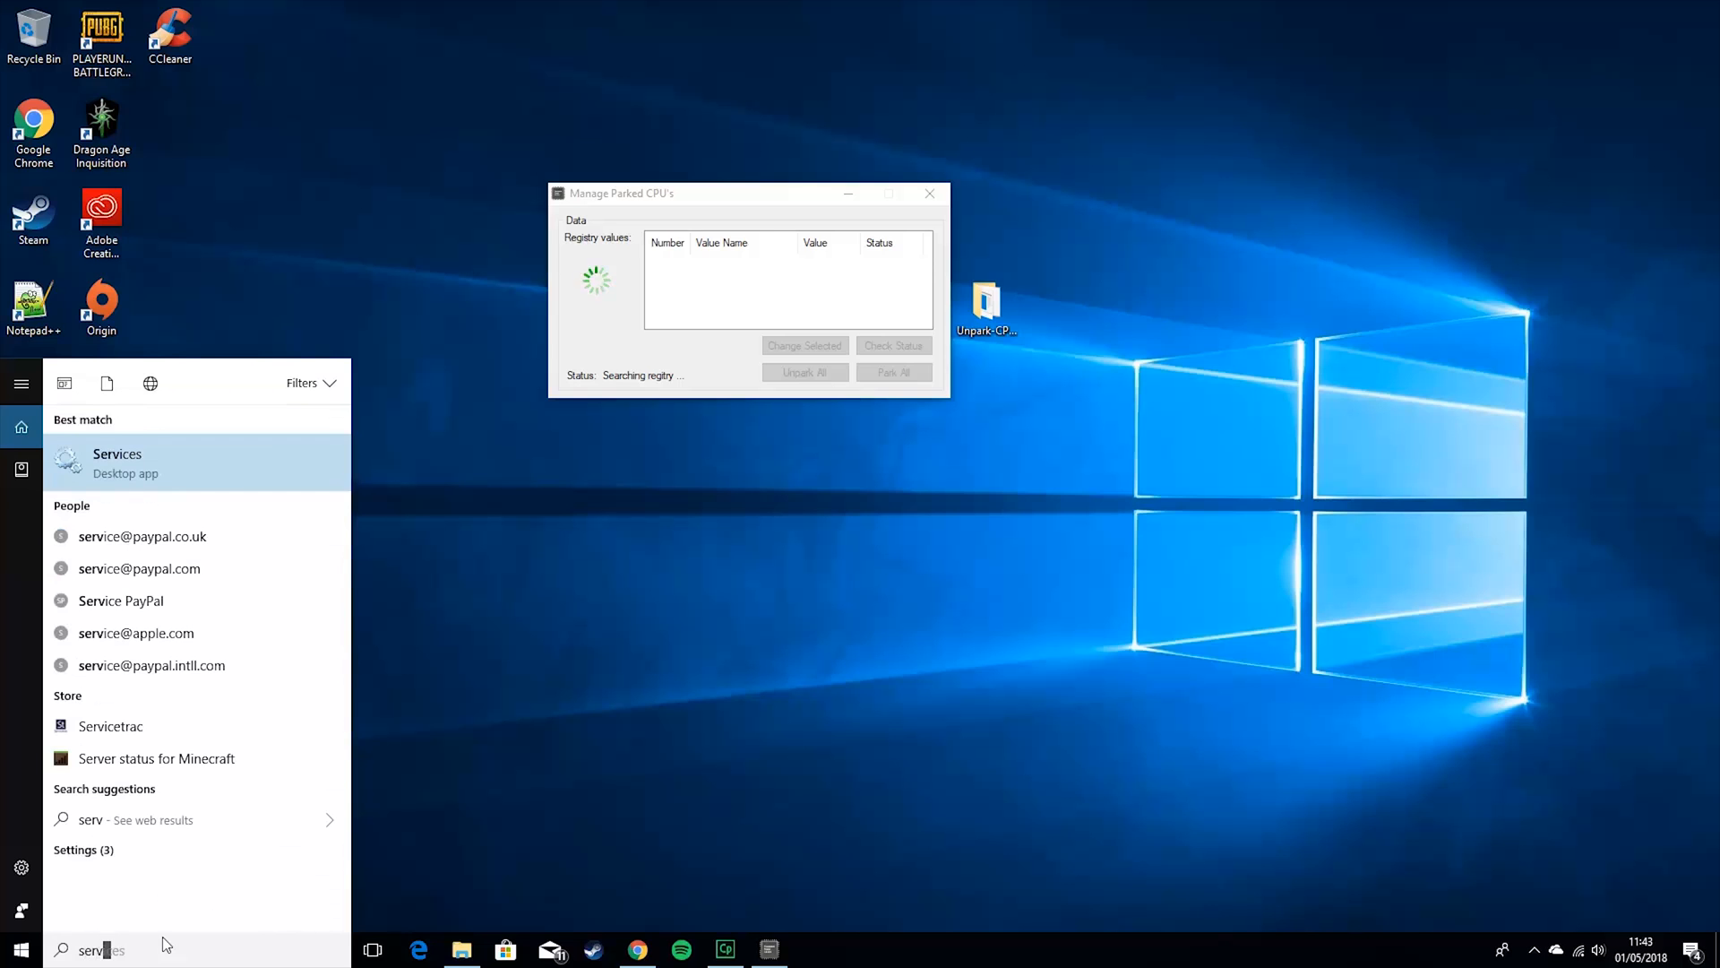
pyautogui.press('Return')
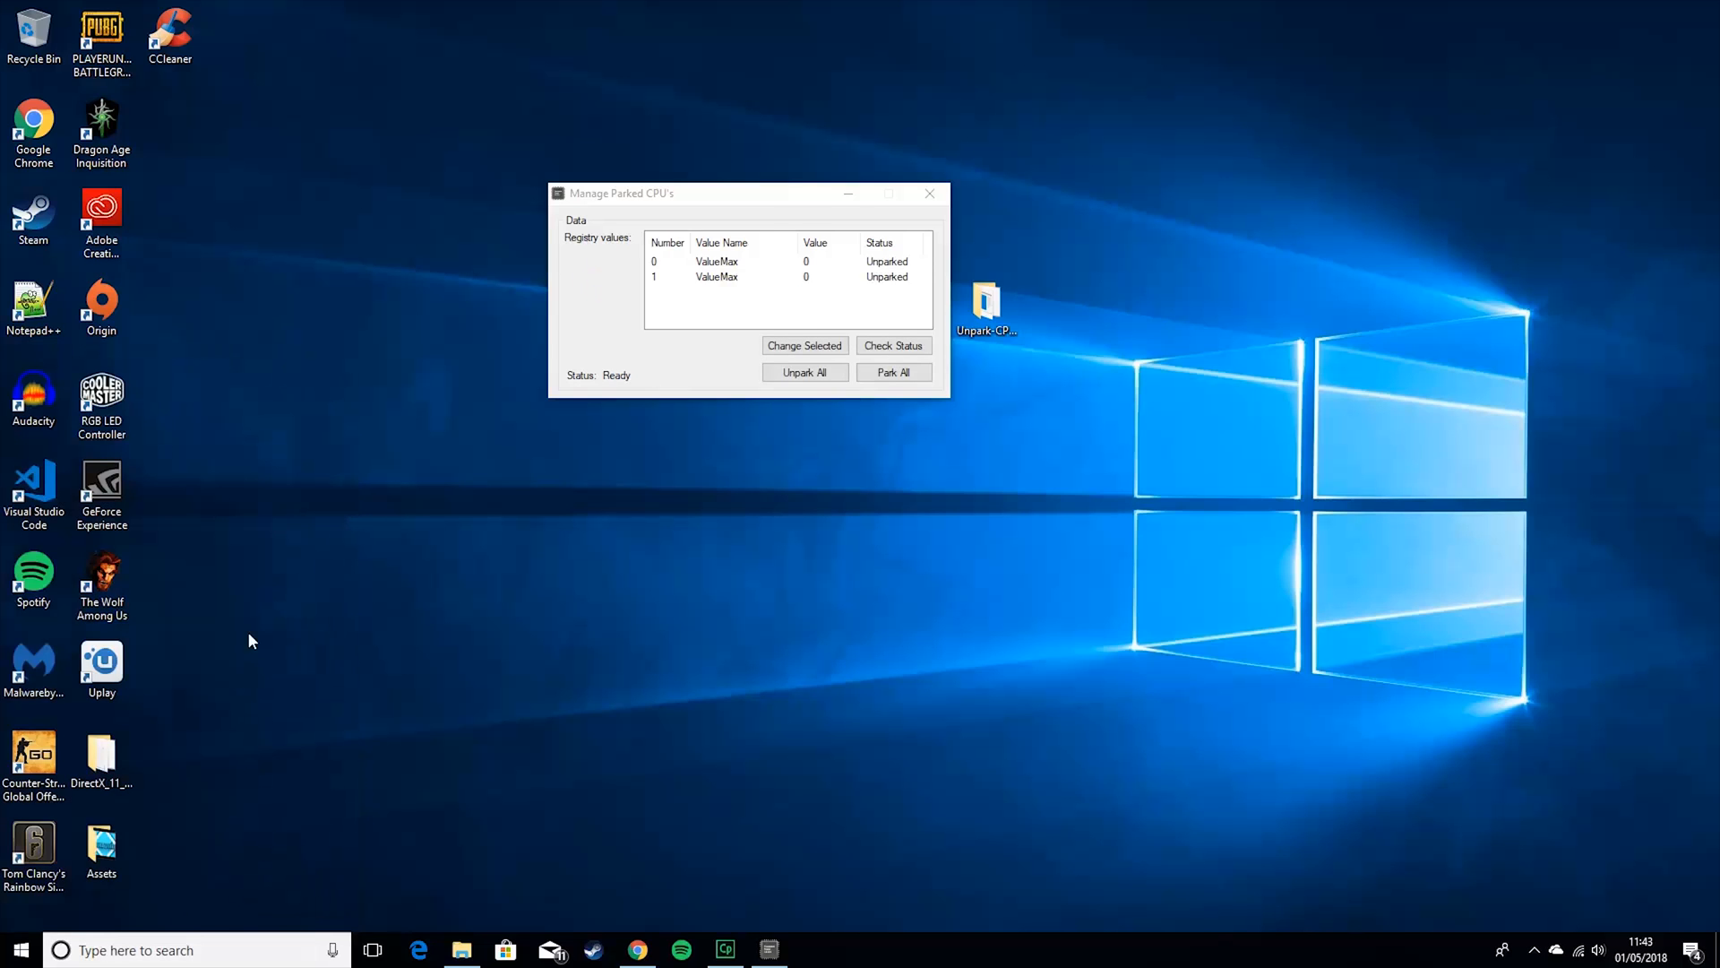
pyautogui.moveTo(513, 68); pyautogui.dragTo(1200, 500)
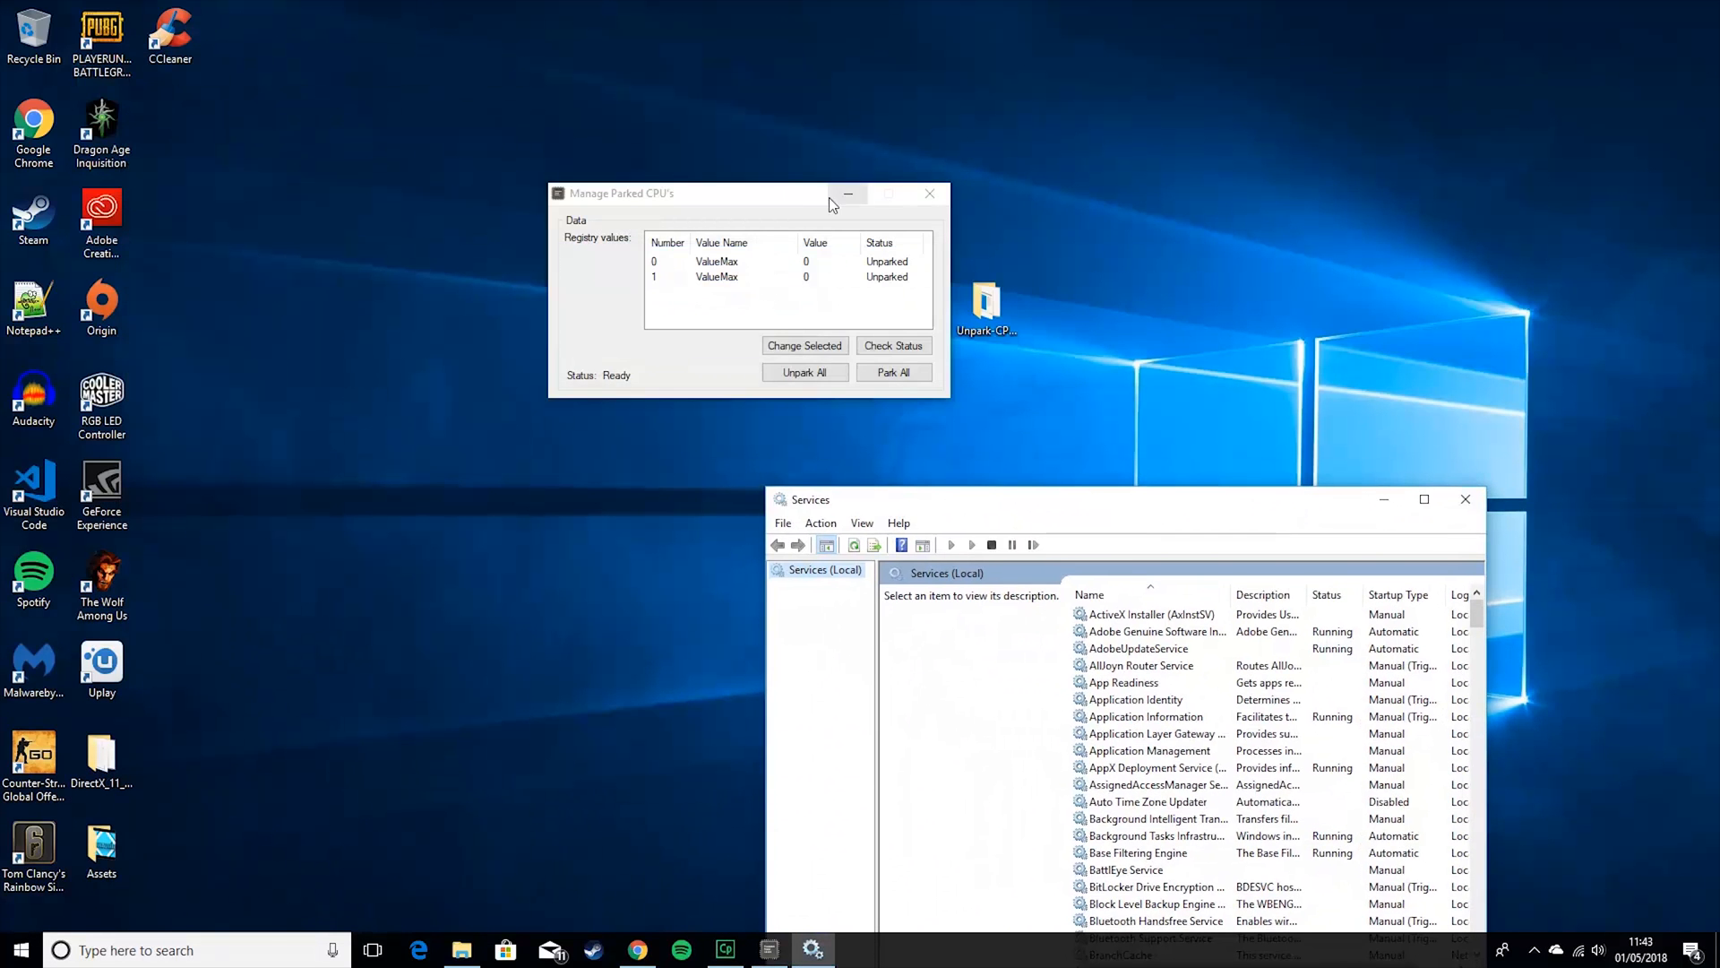
# Close the Manage Parked CPU's utility and reposition the Services window so its whole list fits on the desktop
pyautogui.moveTo(830, 197); pyautogui.dragTo(1098, 117)
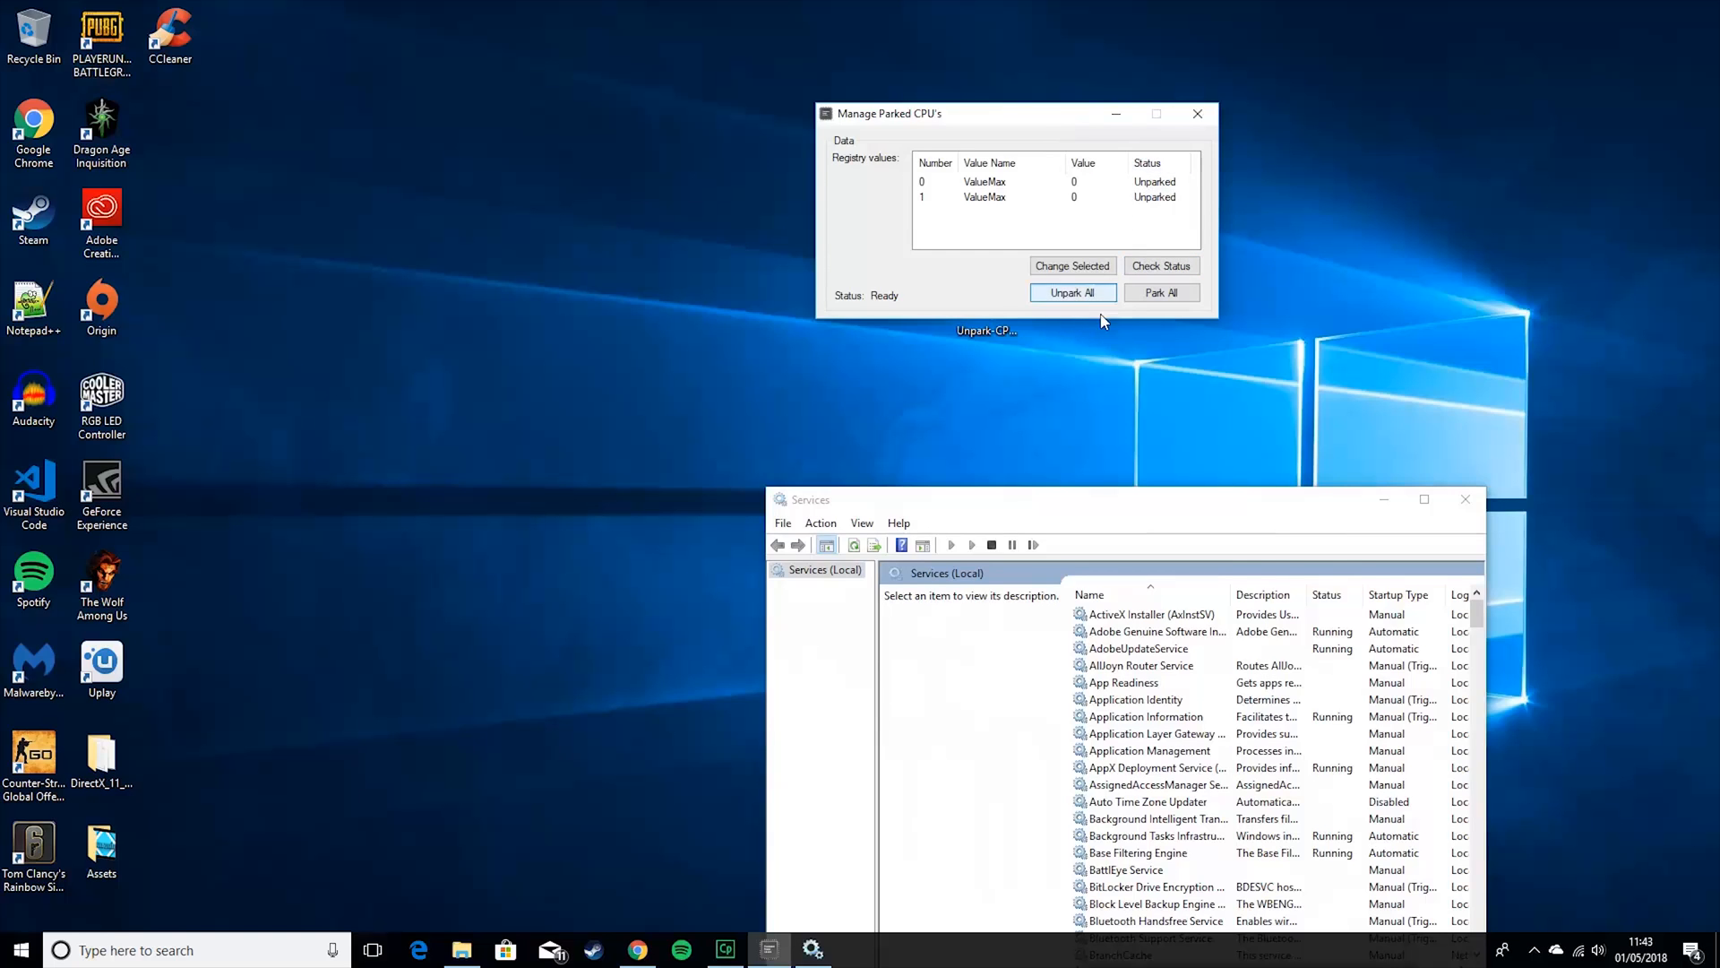
pyautogui.click(1212, 116)
pyautogui.moveTo(1090, 517); pyautogui.dragTo(638, 52)
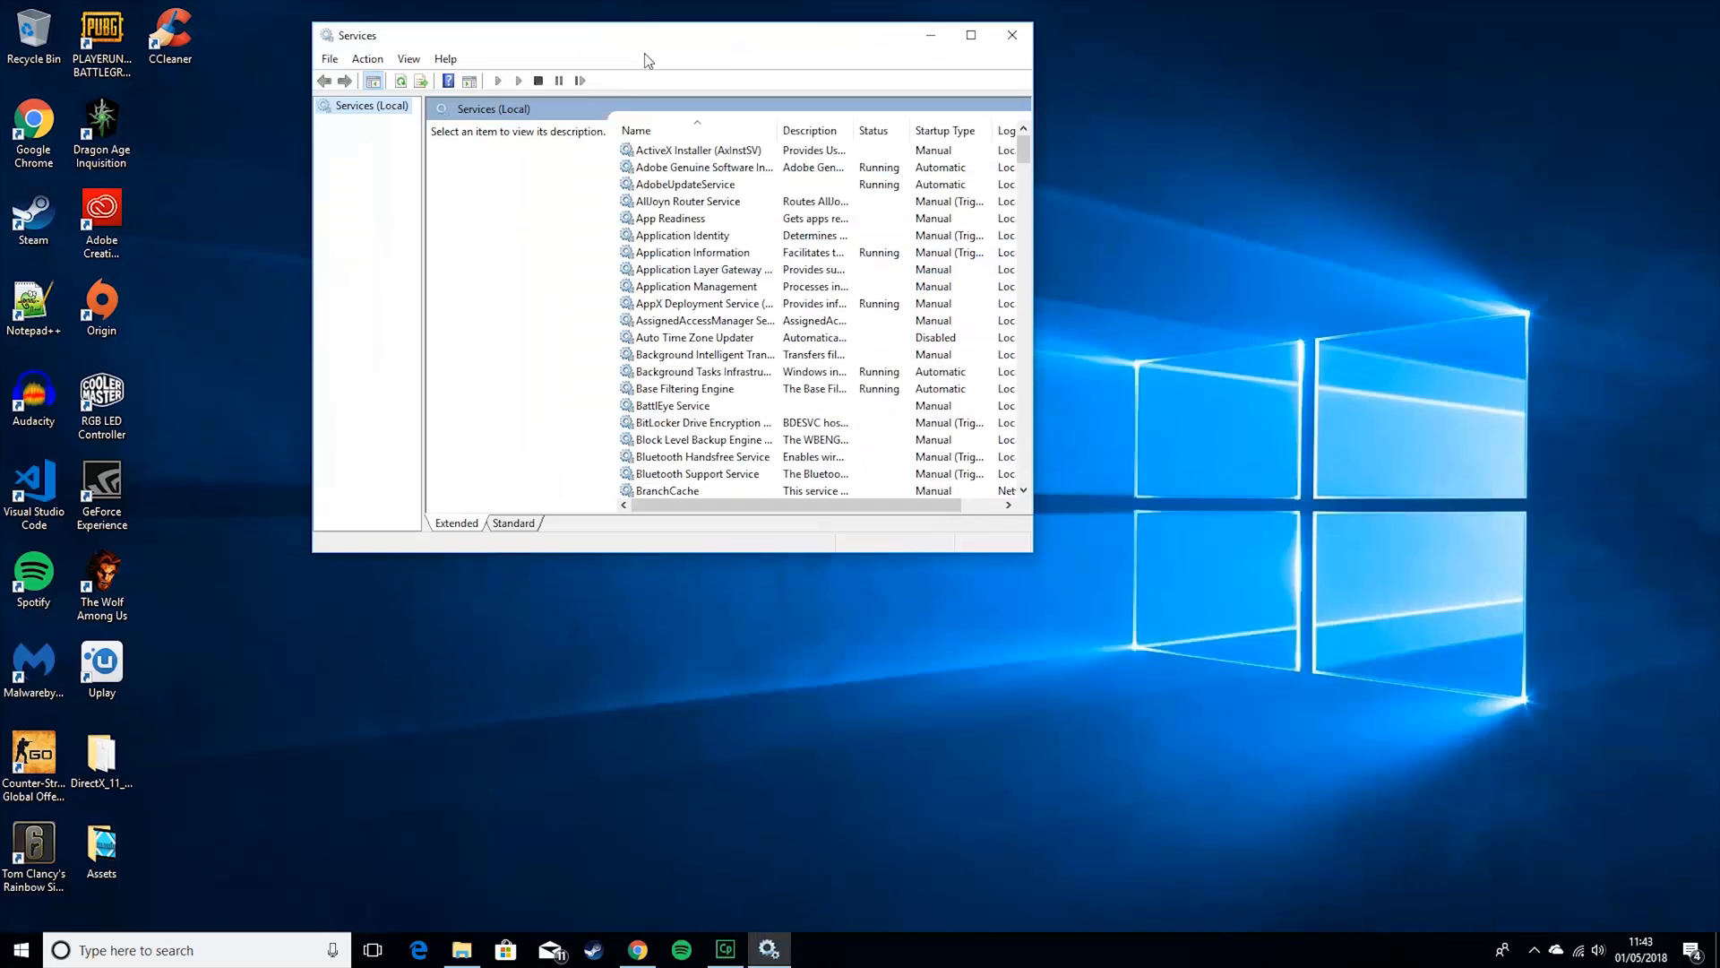
# Check in the Superfetch service's properties that the startup type is Disabled and accept the dialog
pyautogui.scroll(-15, 694, 363)
pyautogui.scroll(-15, 694, 363)
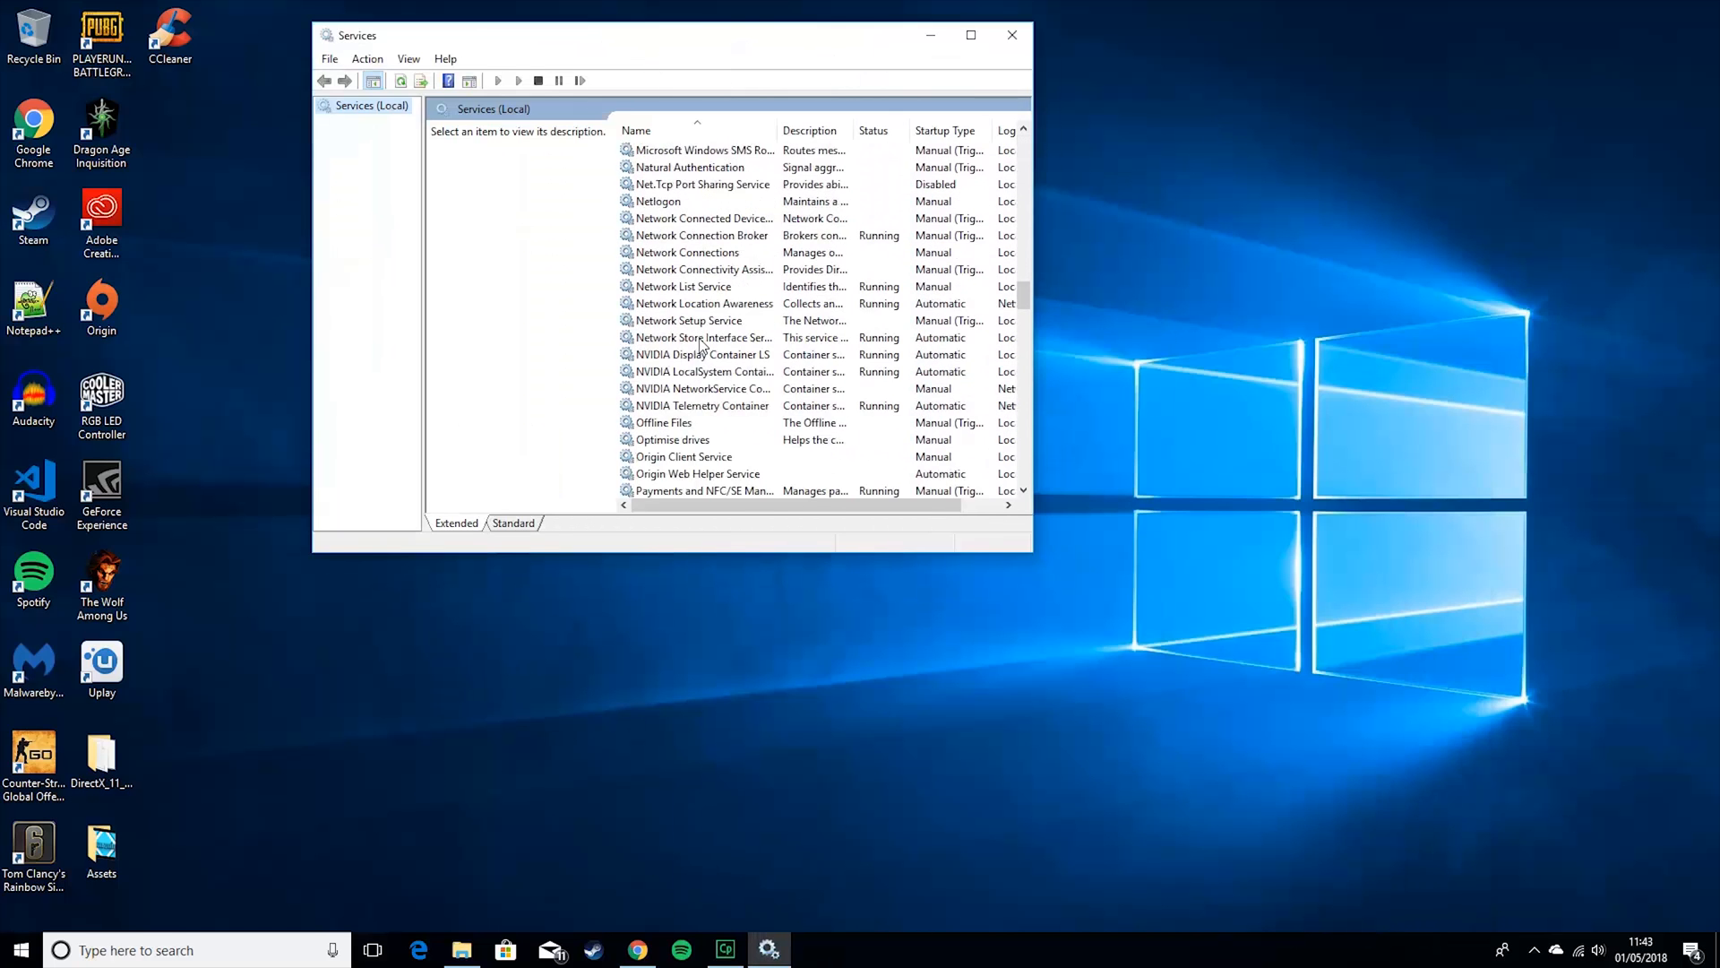
pyautogui.scroll(-10, 704, 346)
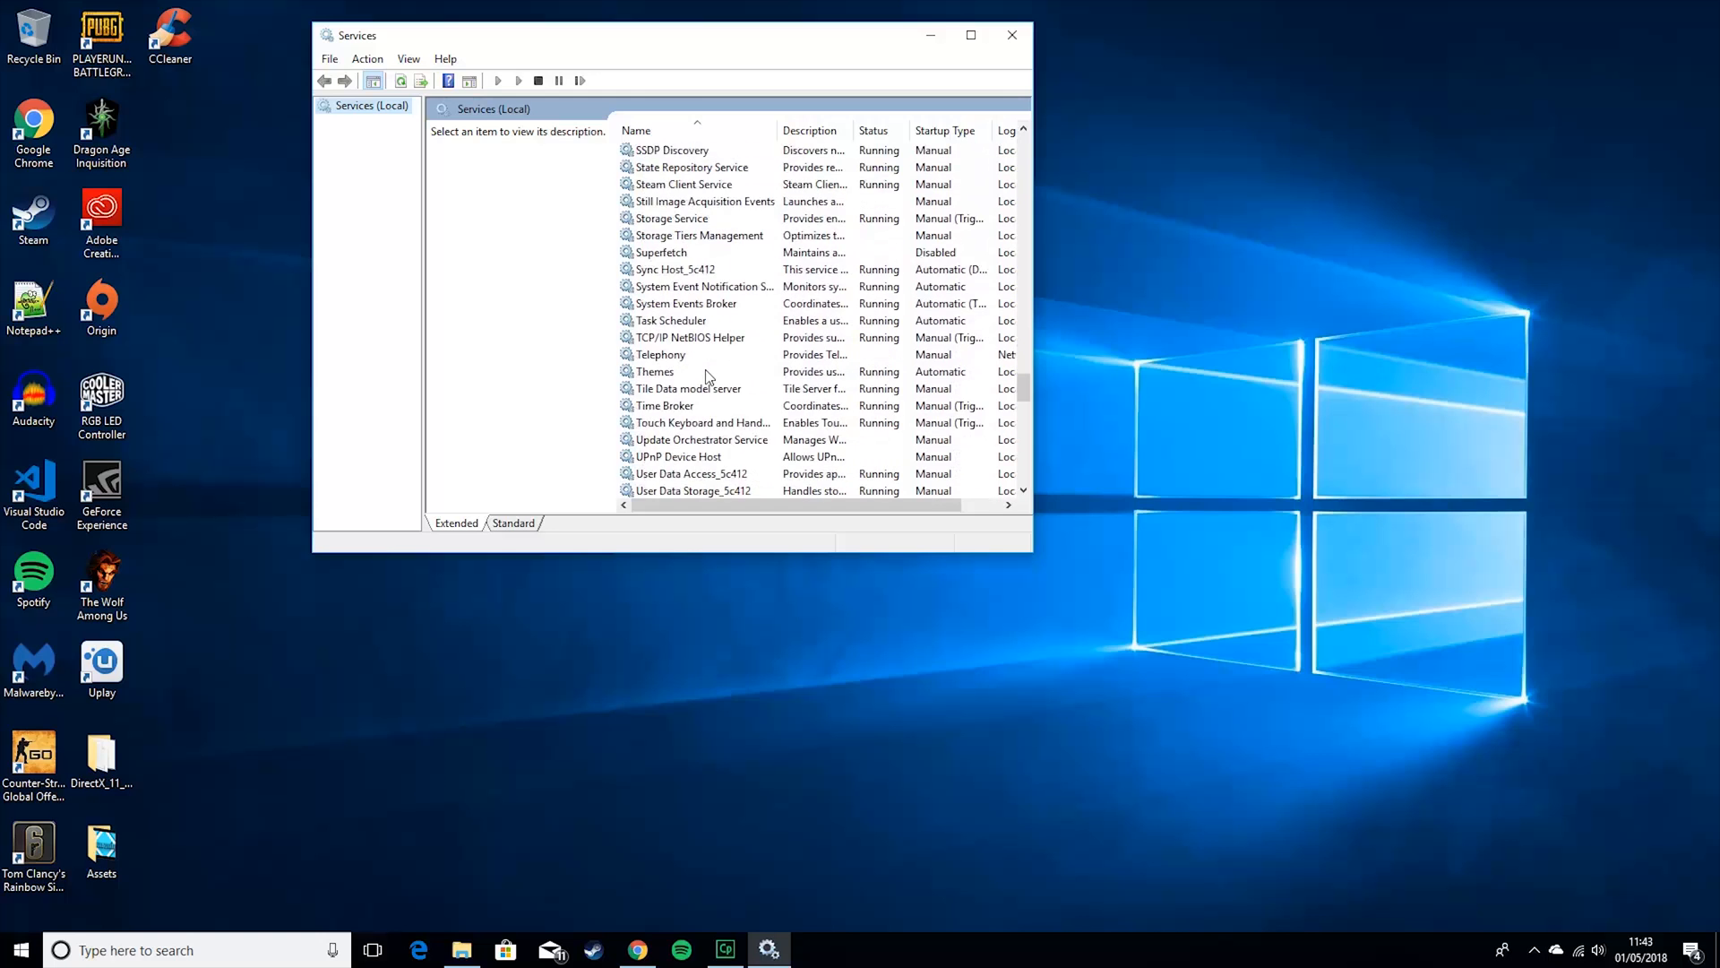
pyautogui.click(672, 257)
pyautogui.rightClick(674, 255)
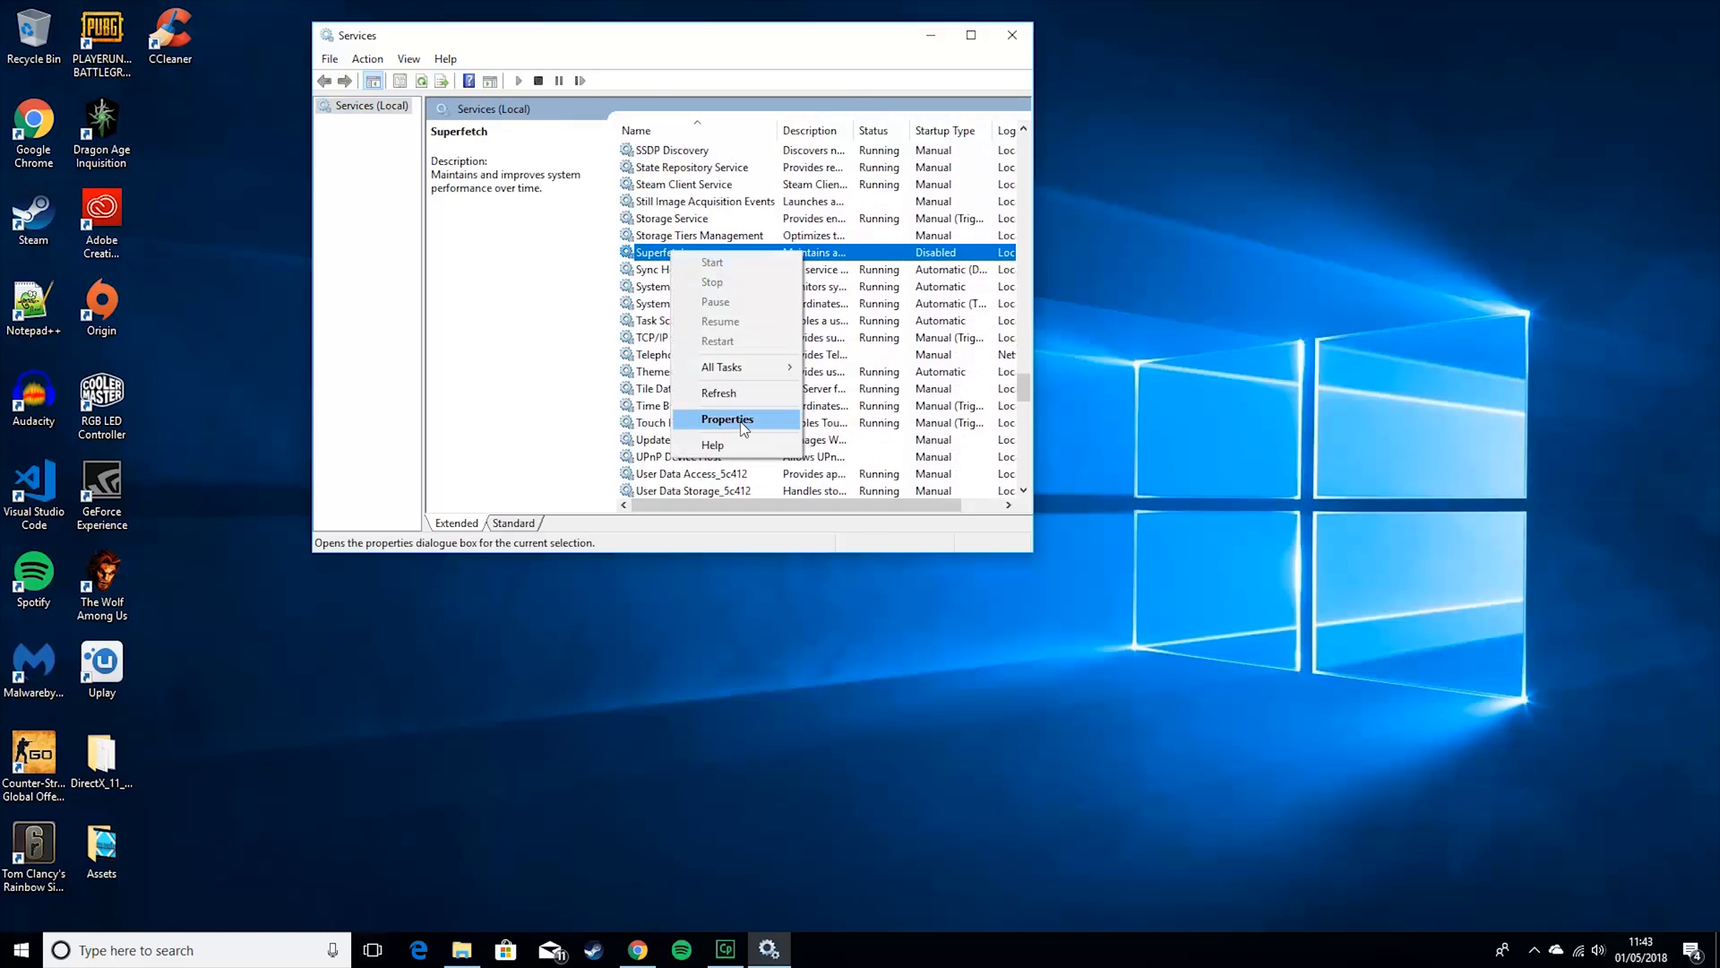
pyautogui.click(727, 421)
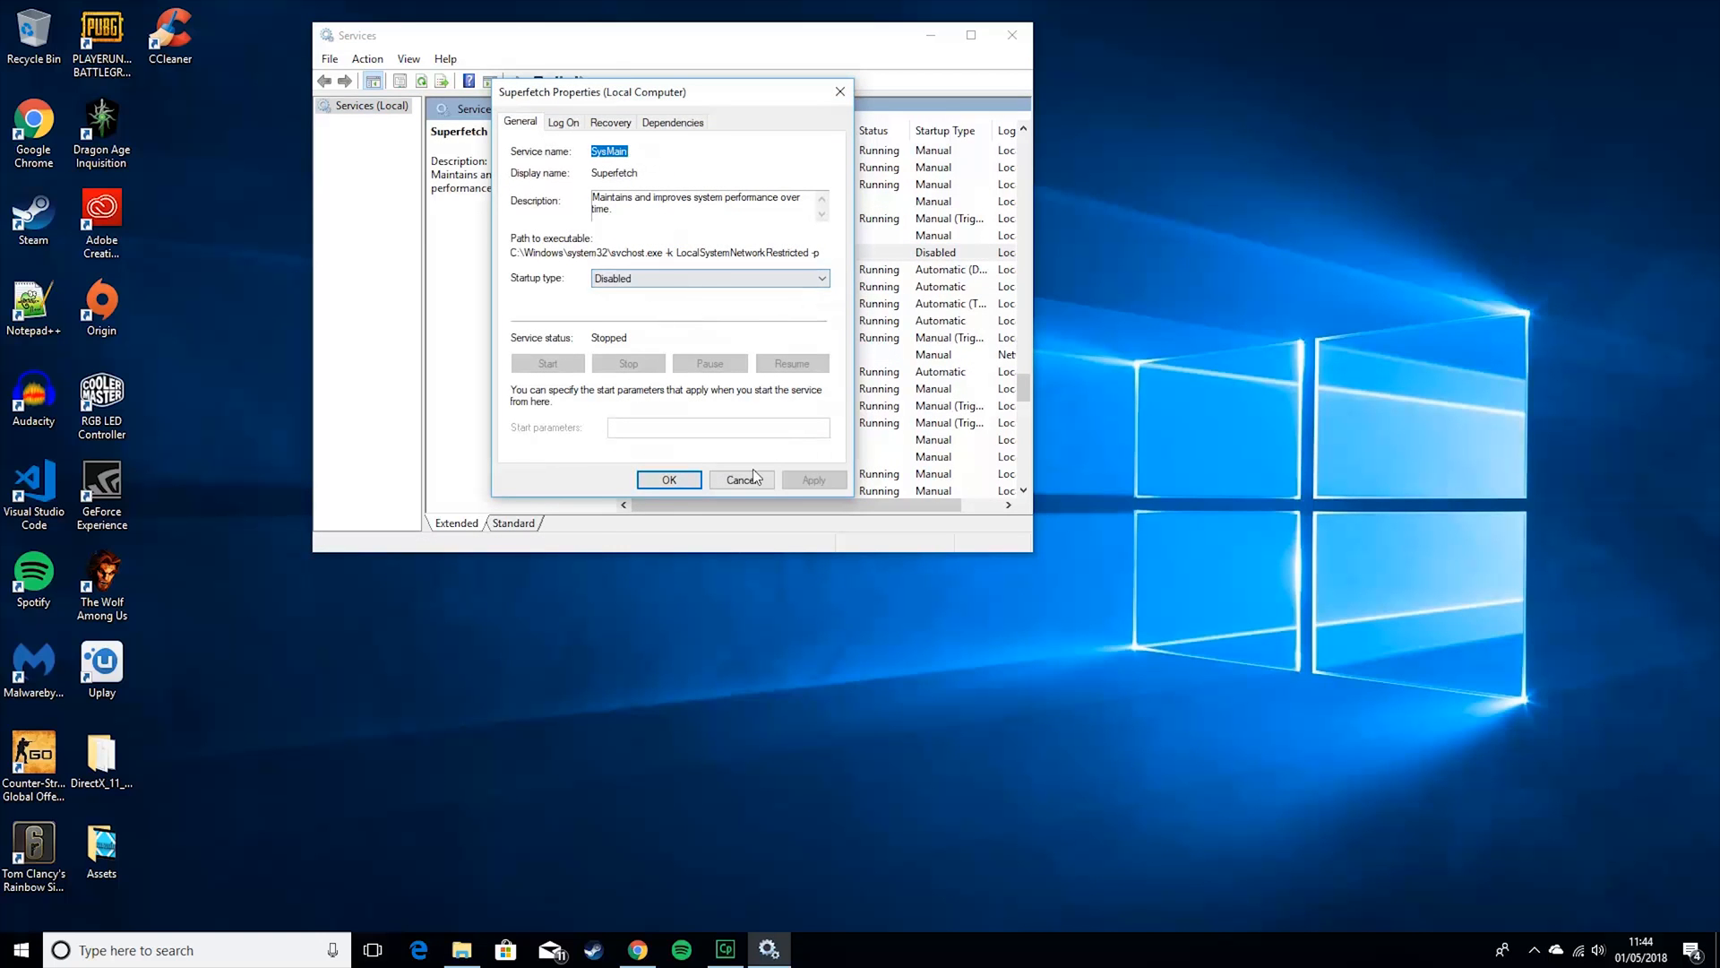
pyautogui.click(669, 479)
# Check in the Windows Search service's properties that the startup type is Disabled, accept the dialog and close Services
pyautogui.scroll(-15, 731, 408)
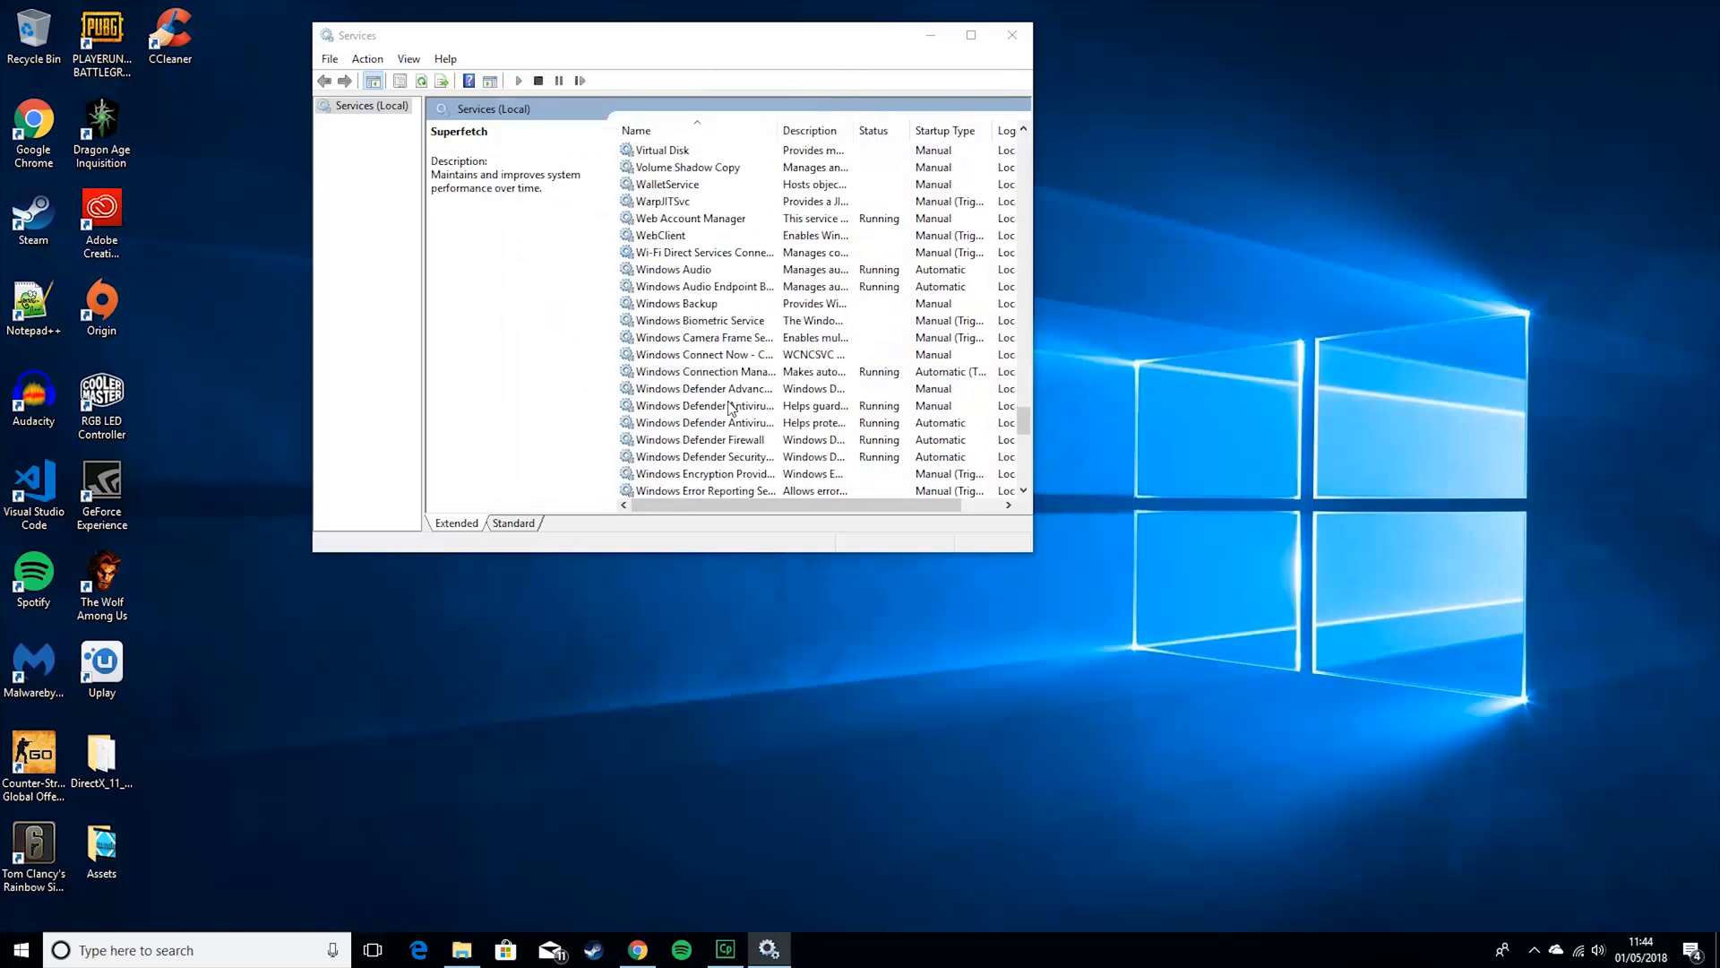
pyautogui.scroll(-2, 731, 407)
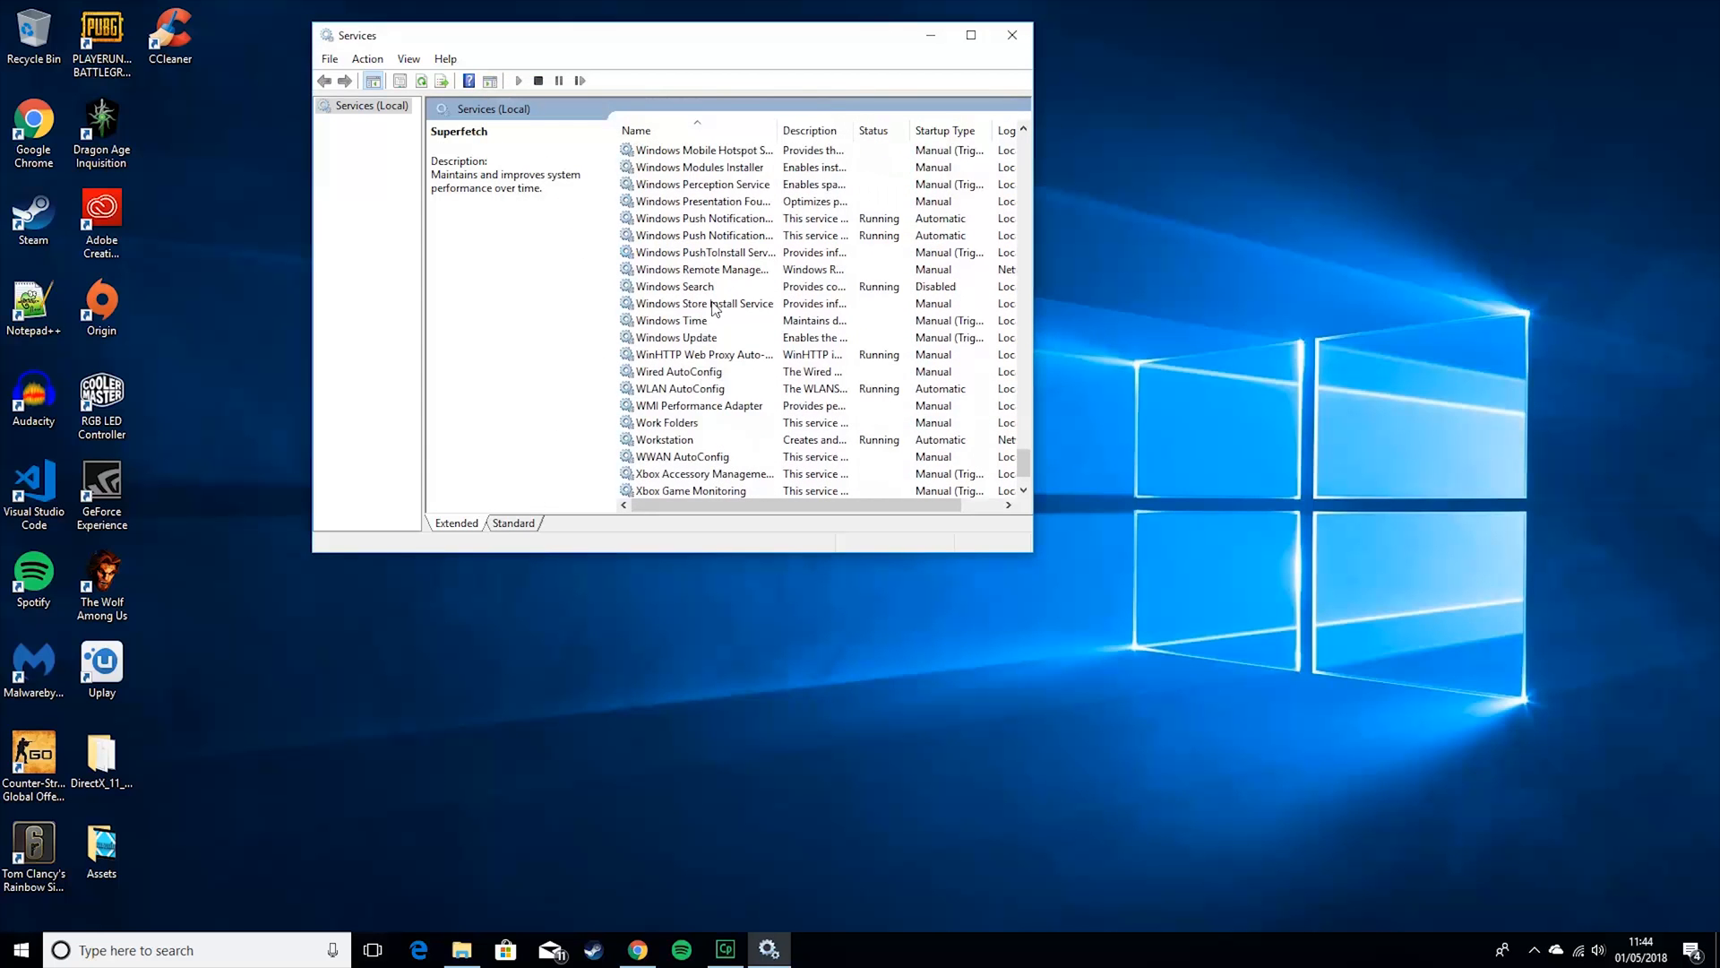
pyautogui.rightClick(702, 288)
pyautogui.click(753, 464)
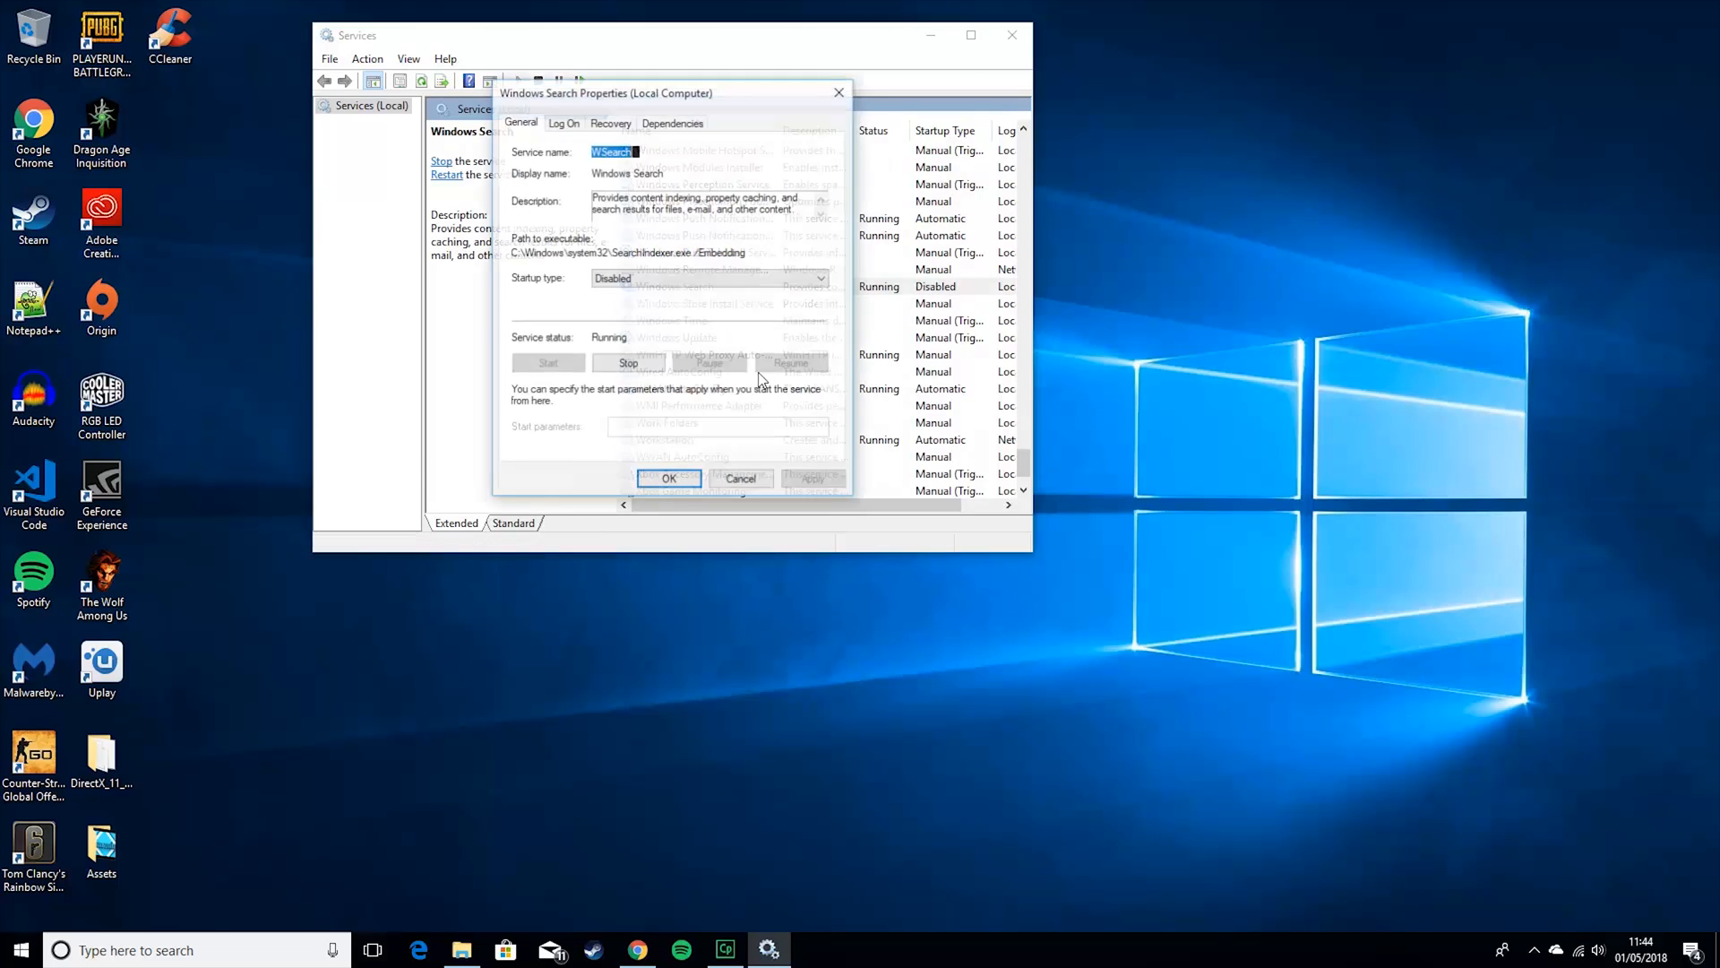
pyautogui.click(674, 477)
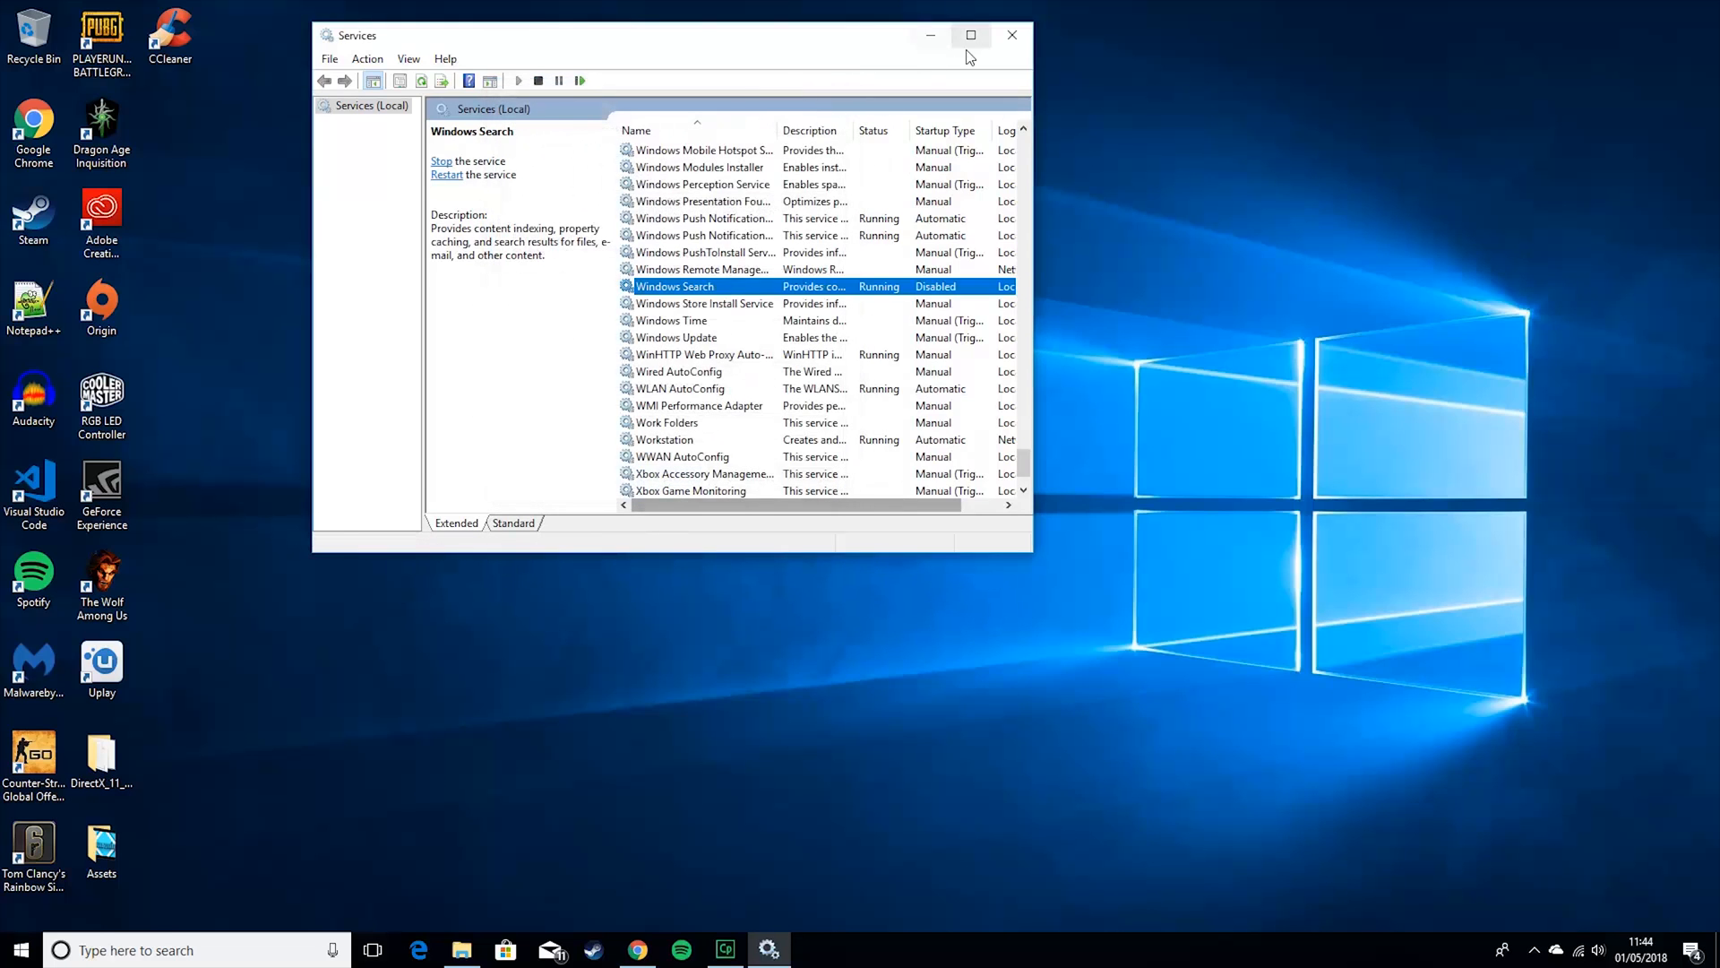
pyautogui.click(997, 48)
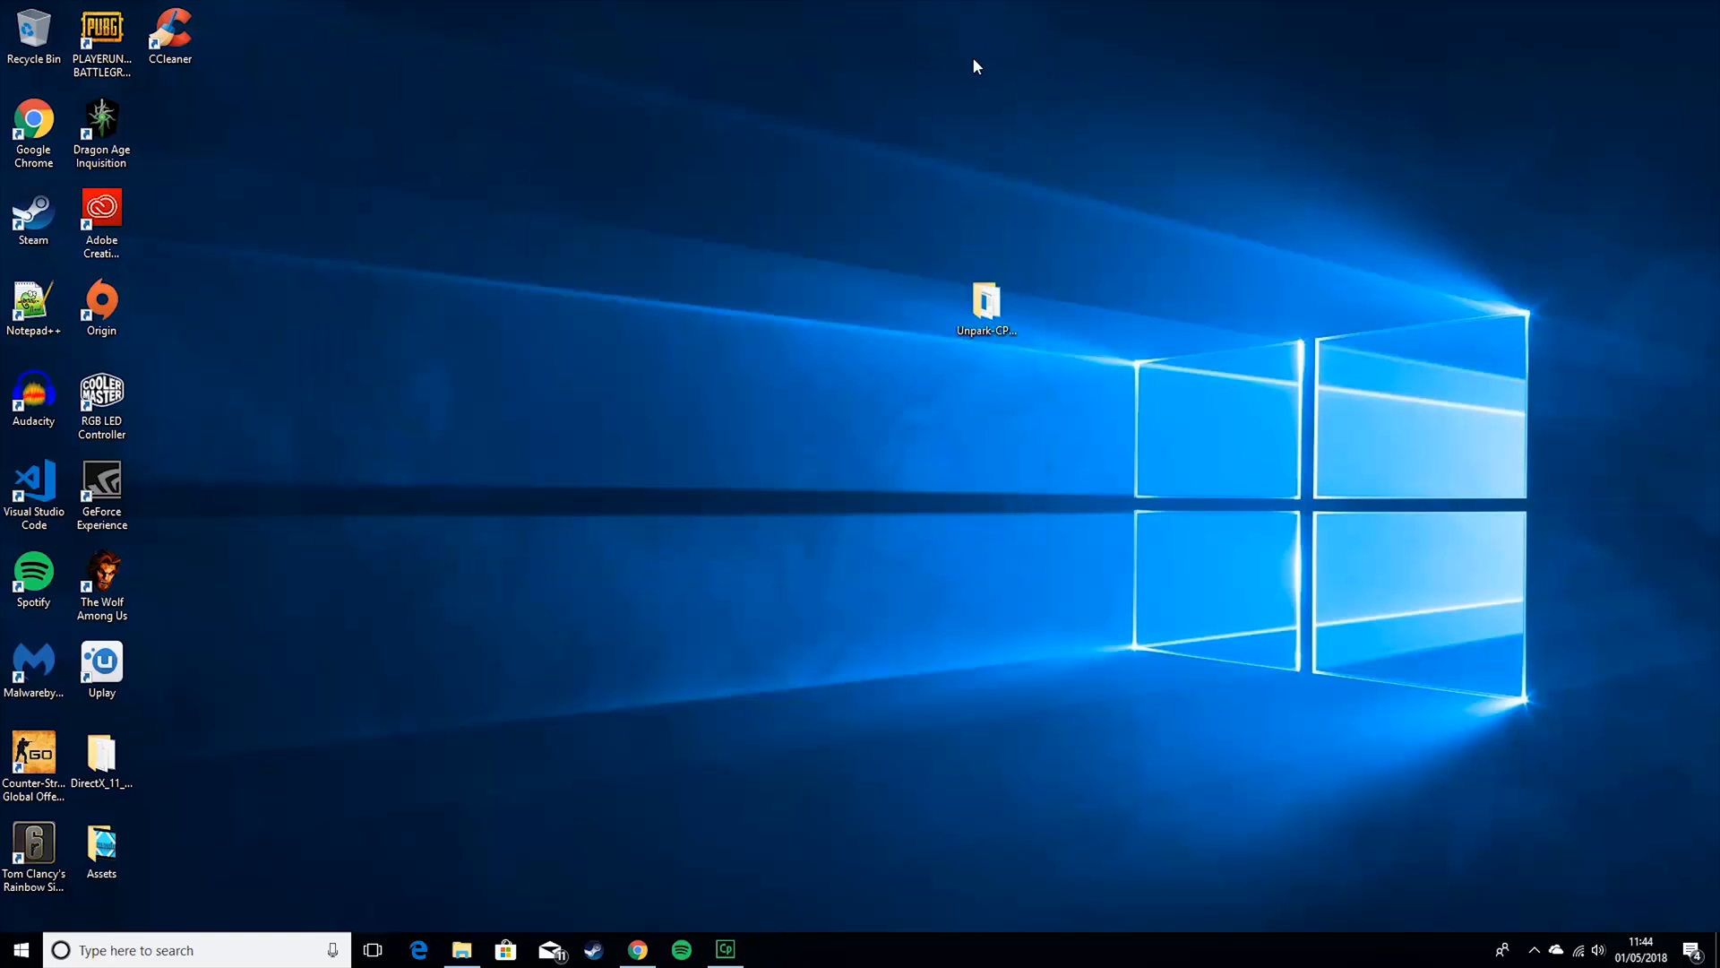
# Switch to CCleaner, run the cleaner on the selected files, confirm their deletion and close it
pyautogui.doubleClick(170, 36)
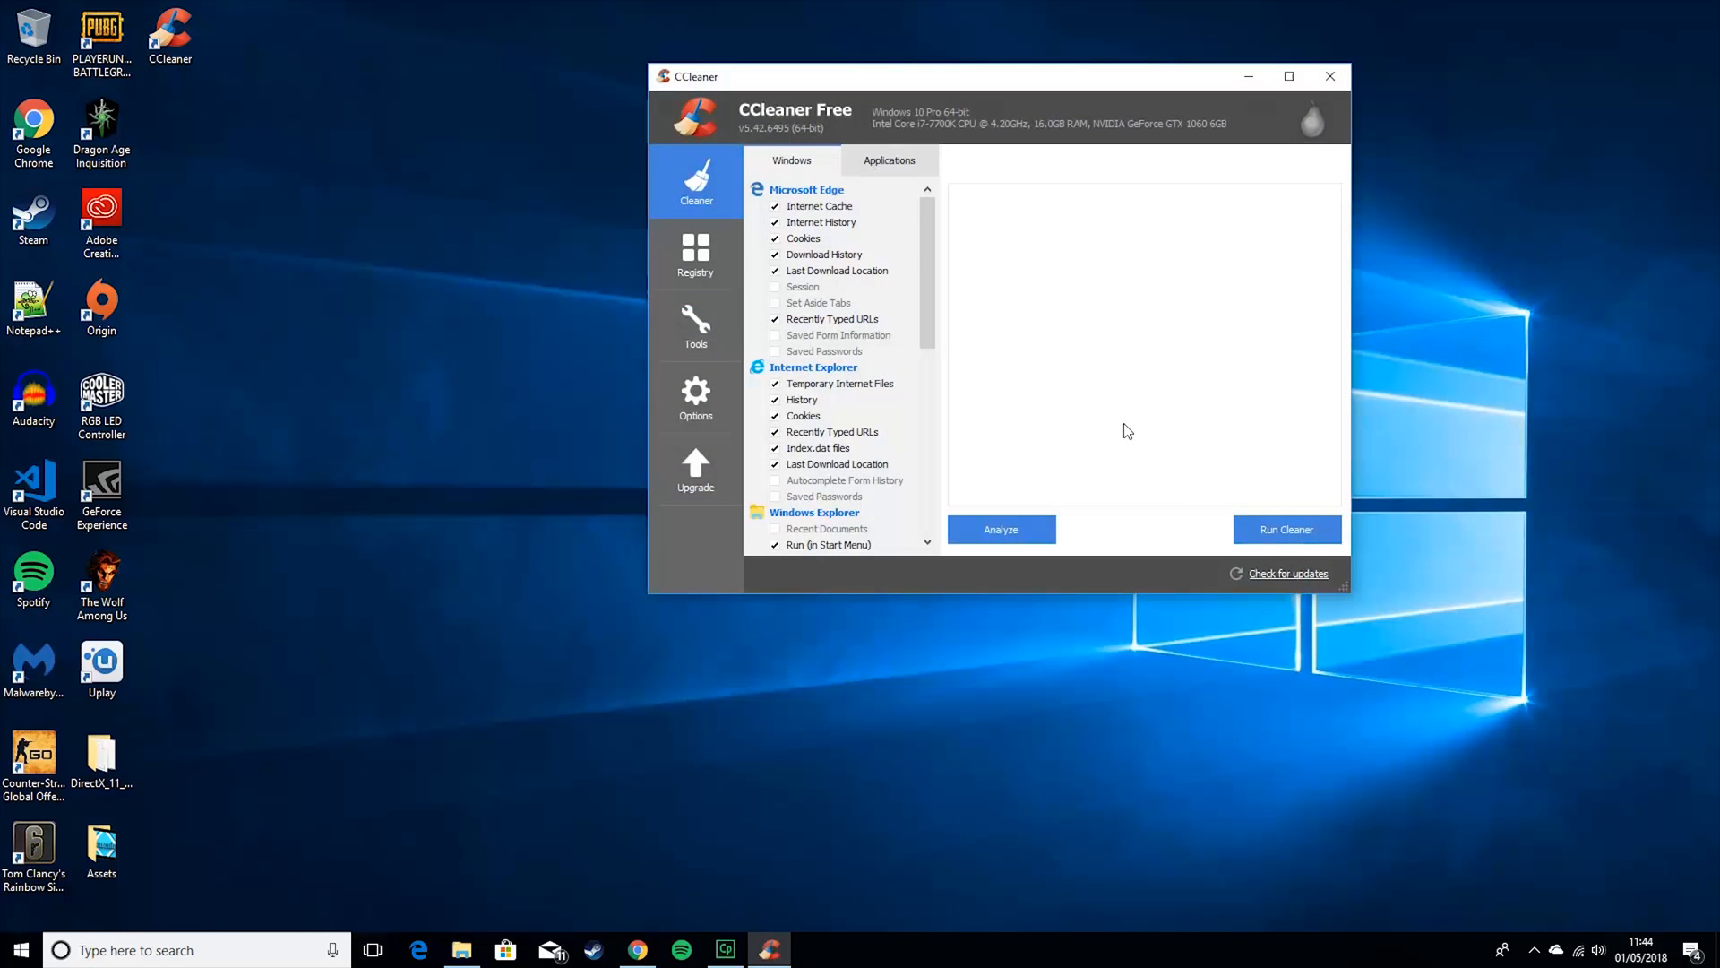
pyautogui.click(1281, 525)
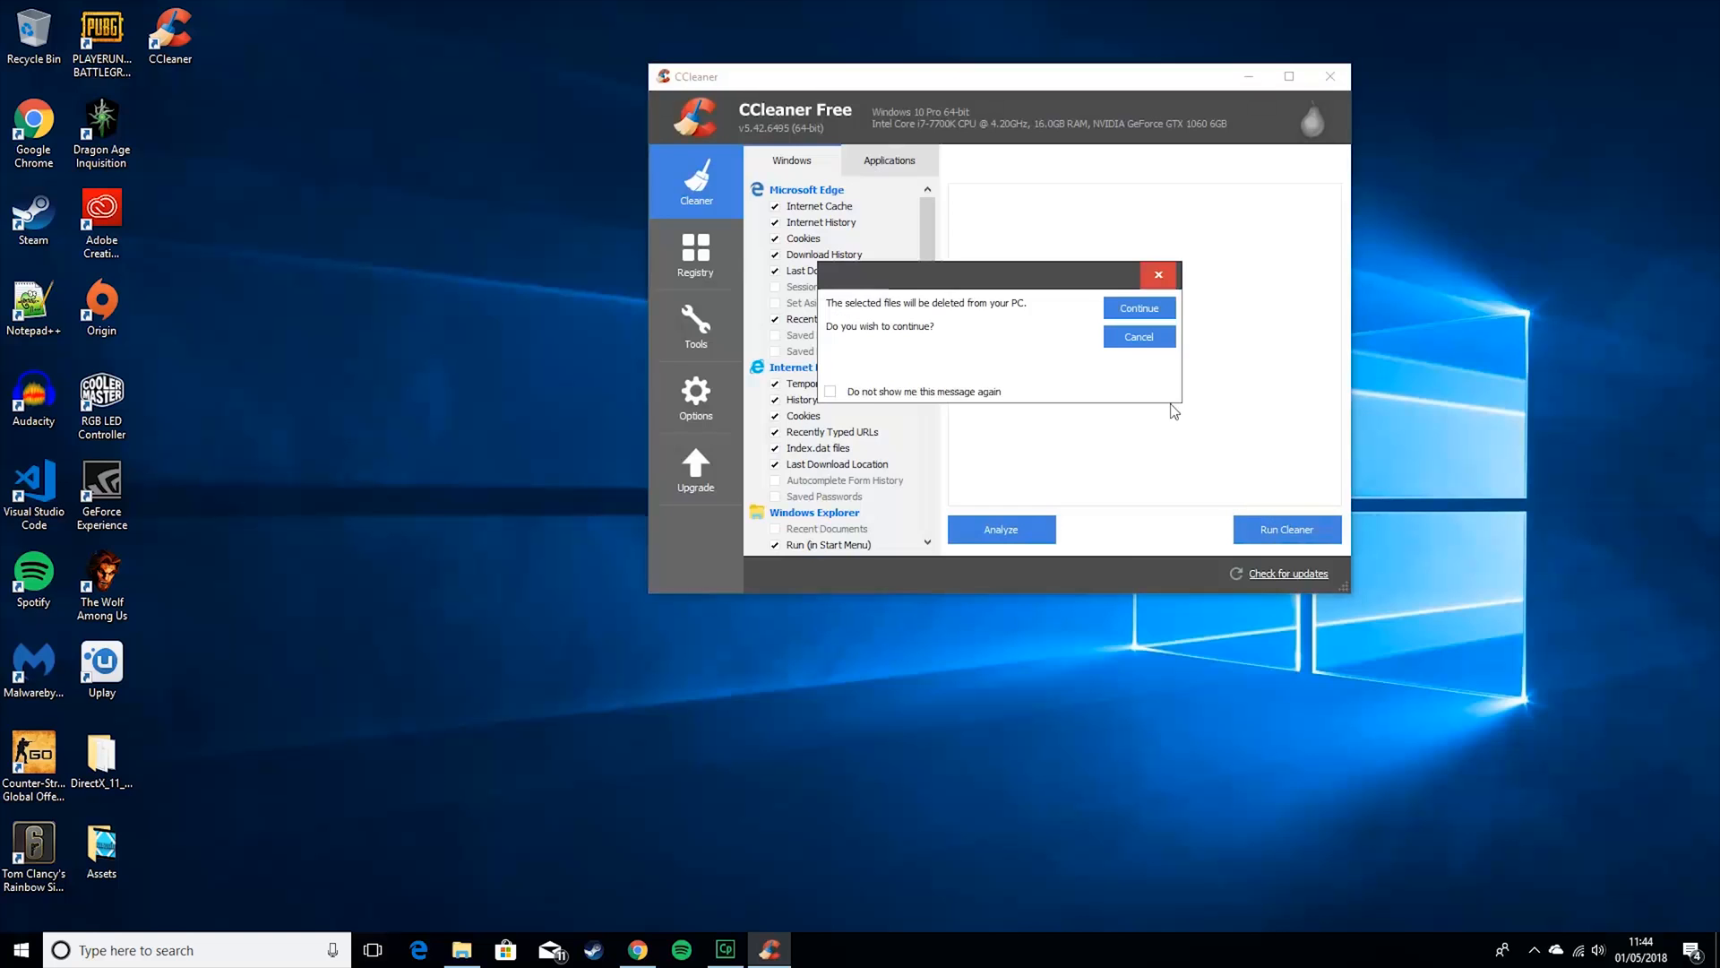
pyautogui.click(1139, 308)
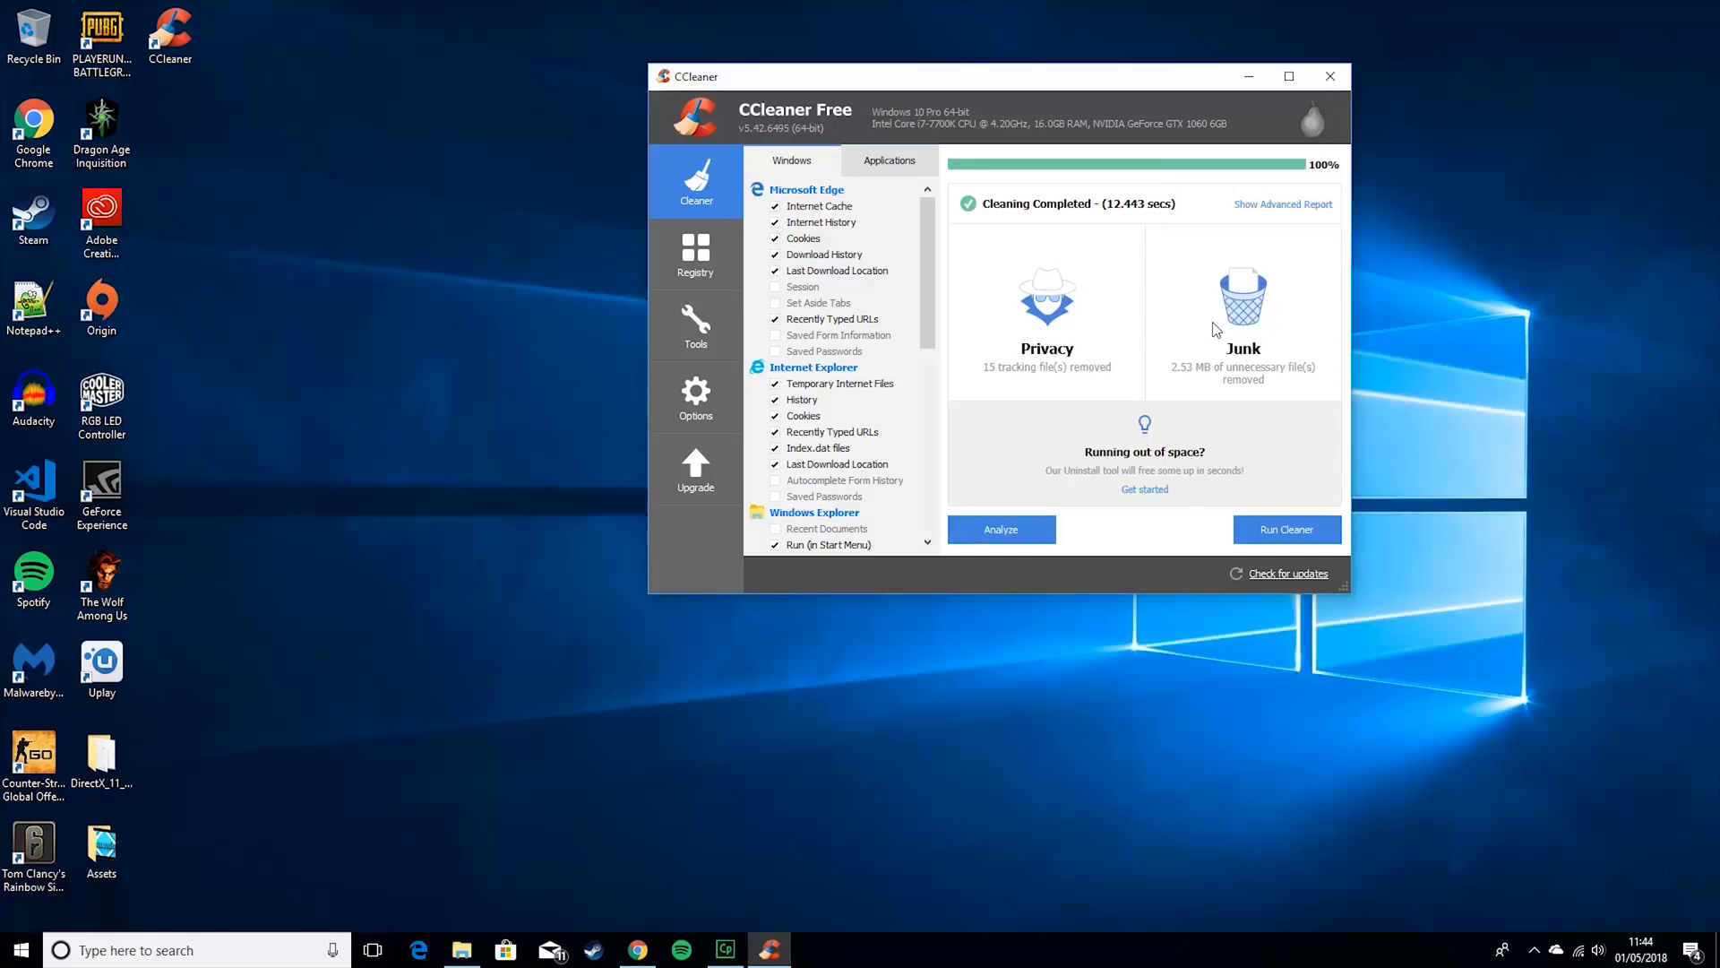
pyautogui.click(1329, 88)
pyautogui.click(127, 957)
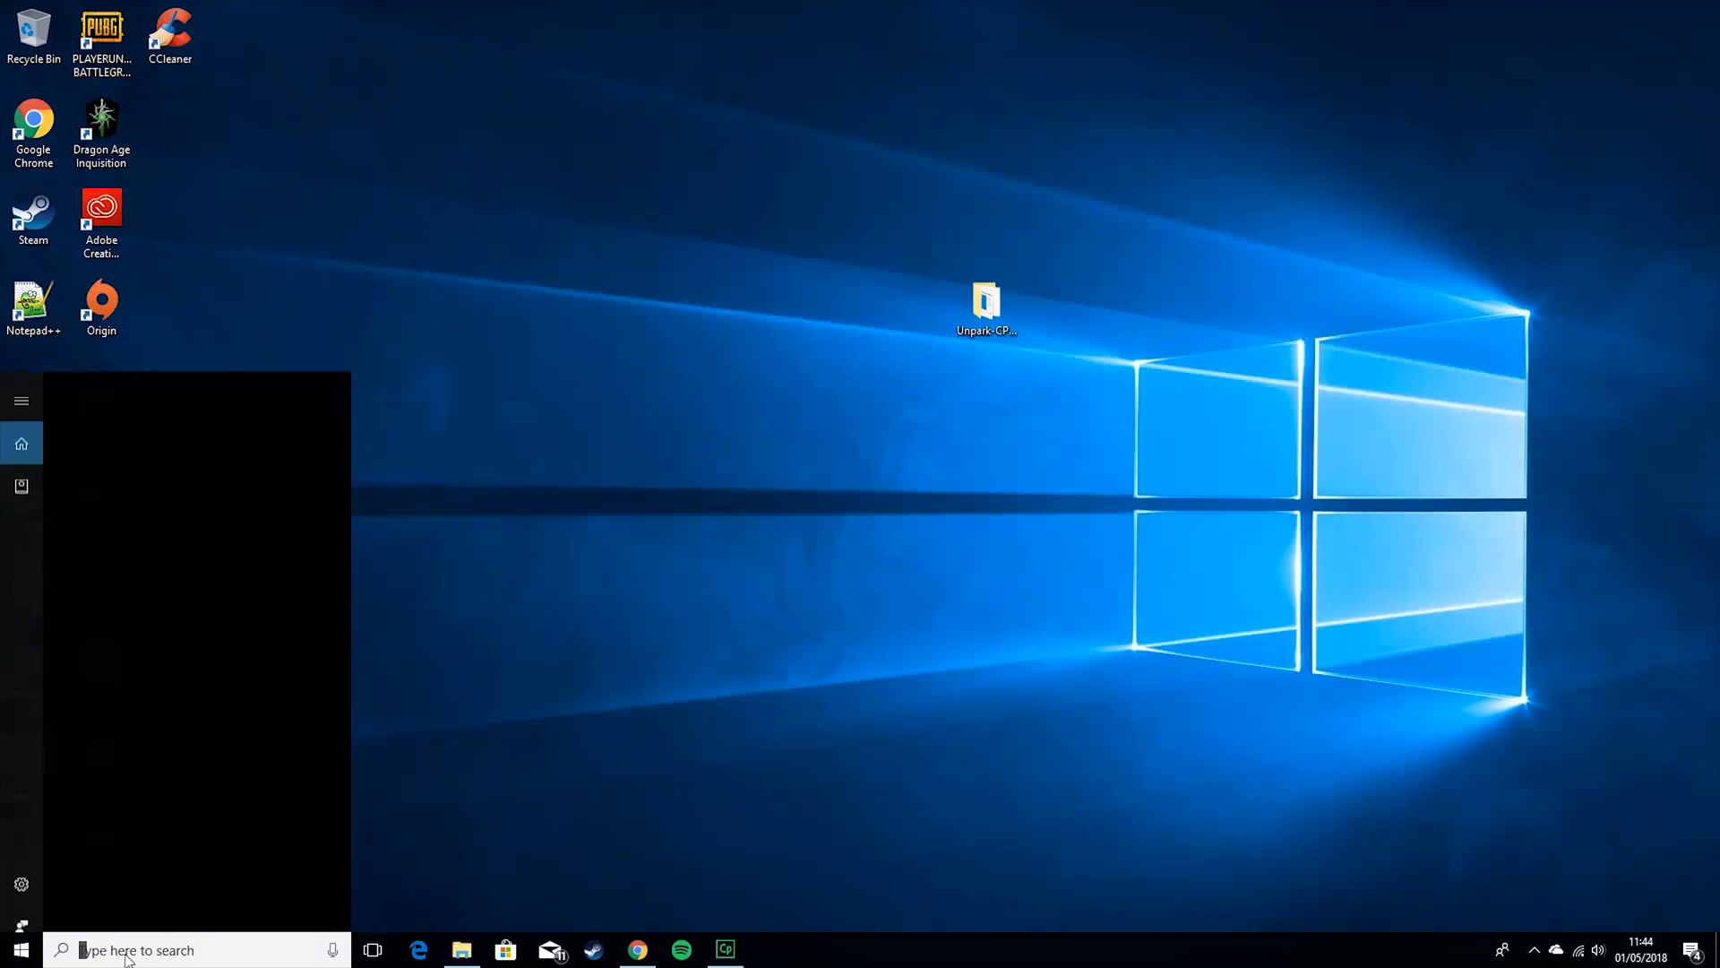
pyautogui.write('run')
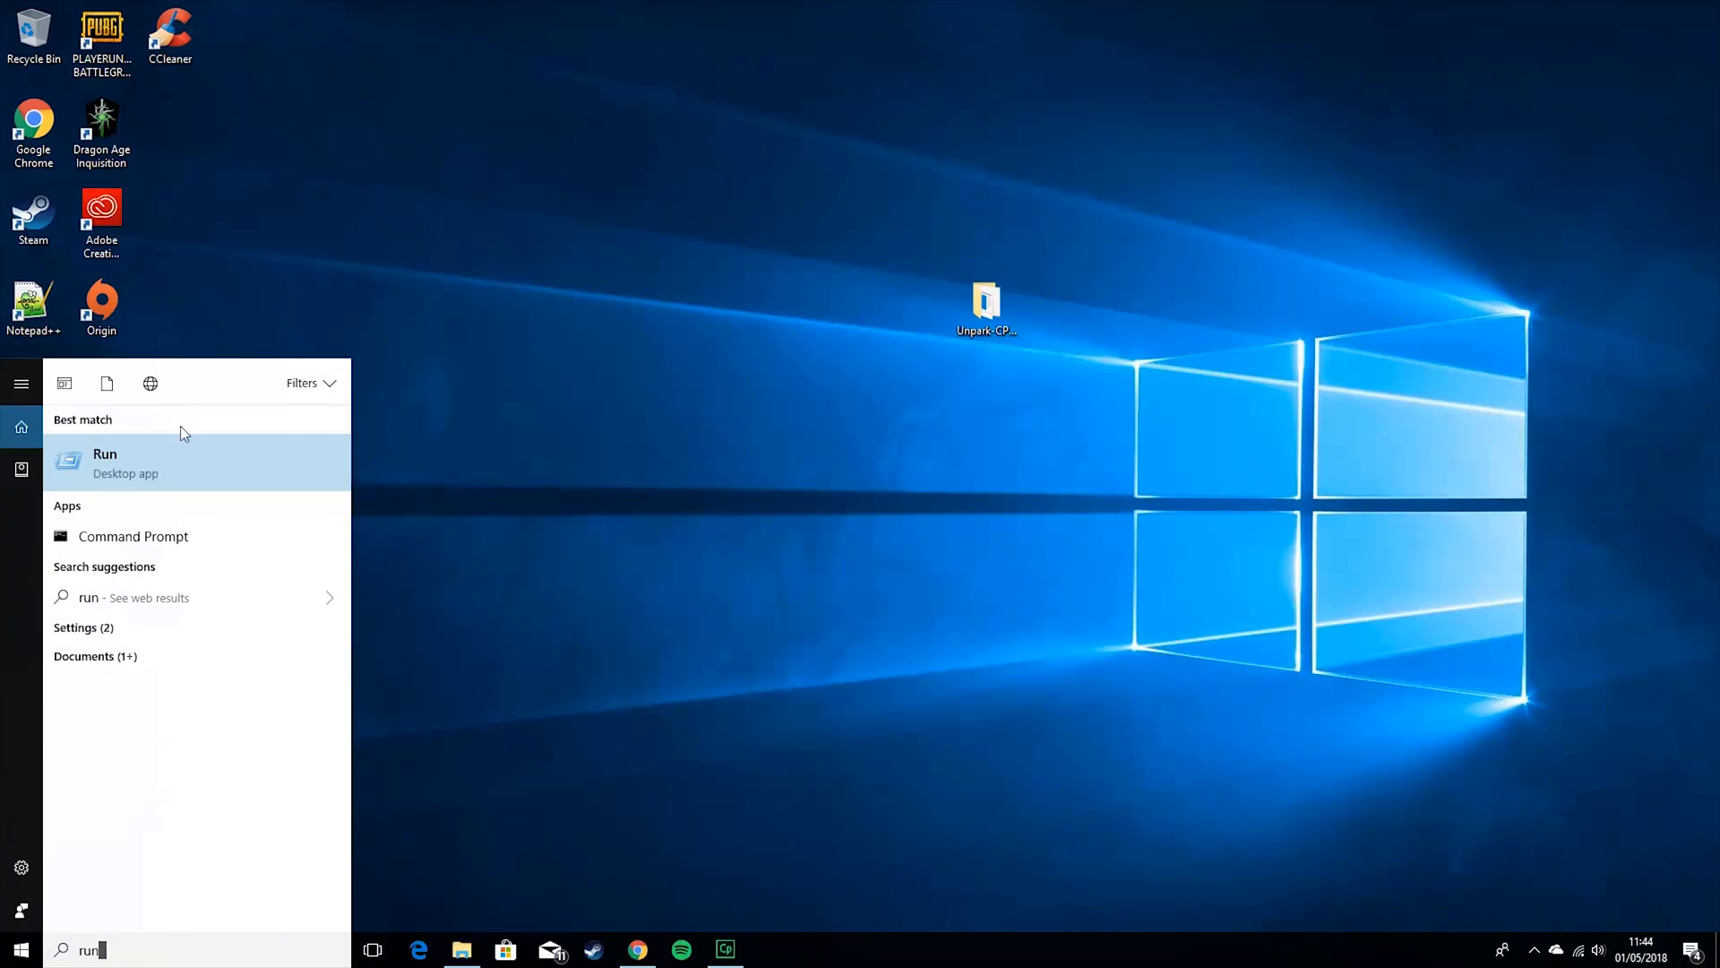
pyautogui.click(781, 638)
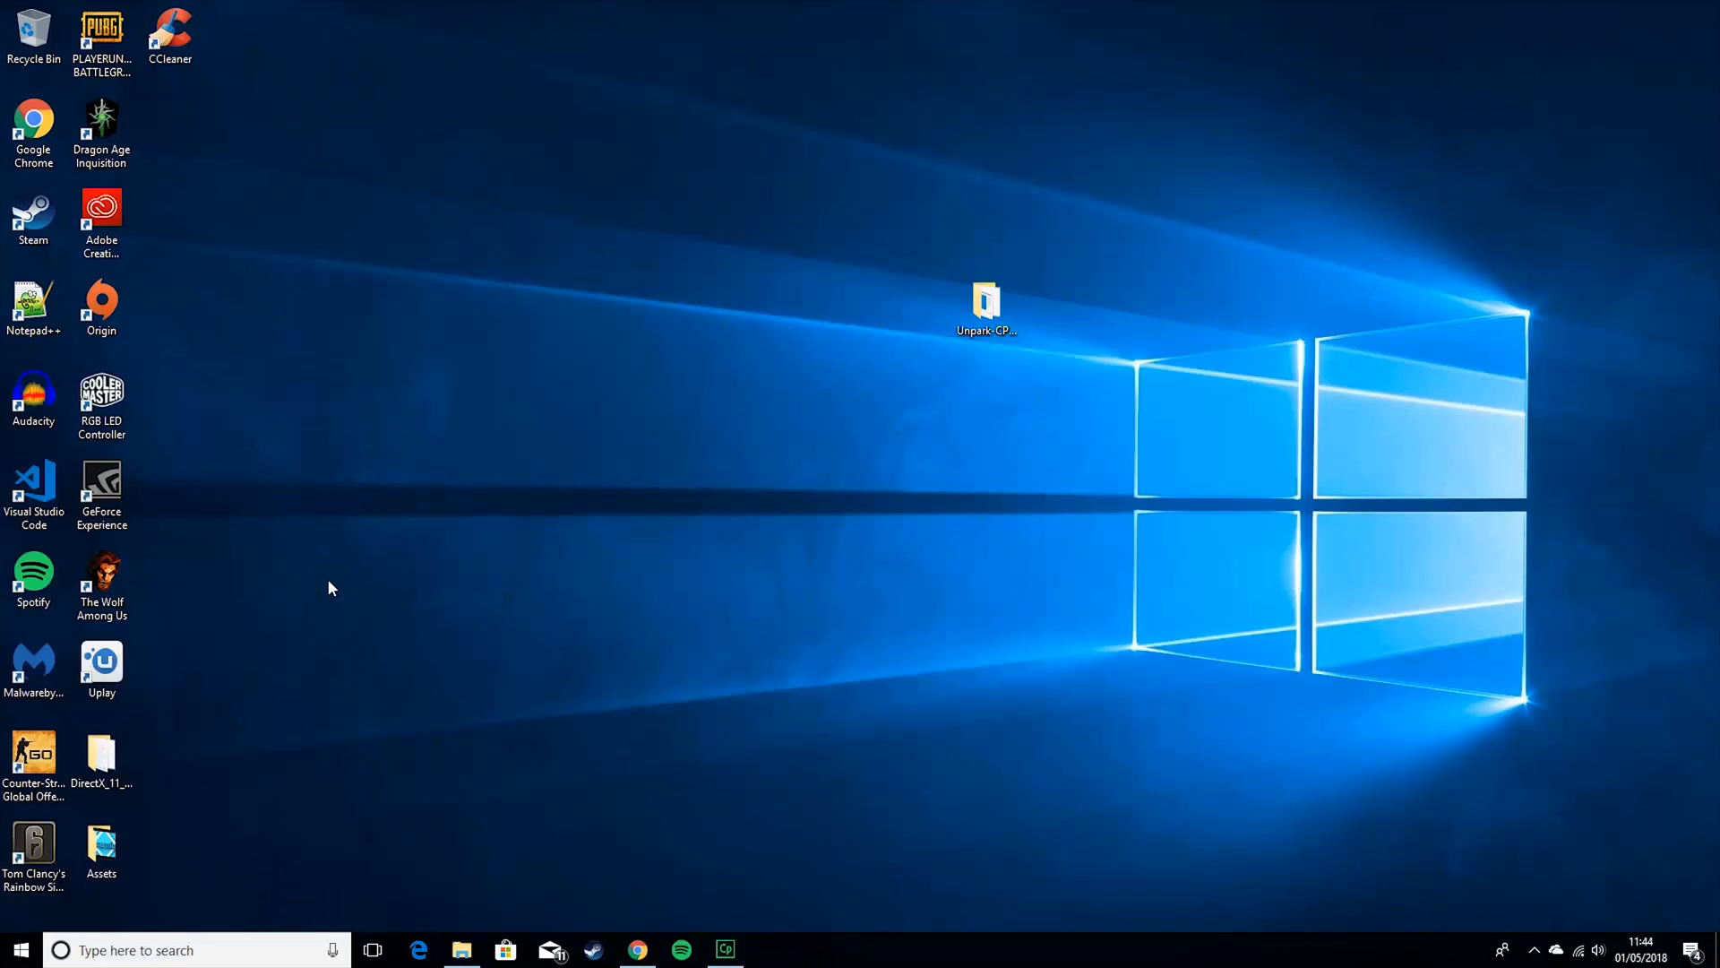
# Open the user's Temp folder by running %temp% from the Run dialog
pyautogui.press('super+r')
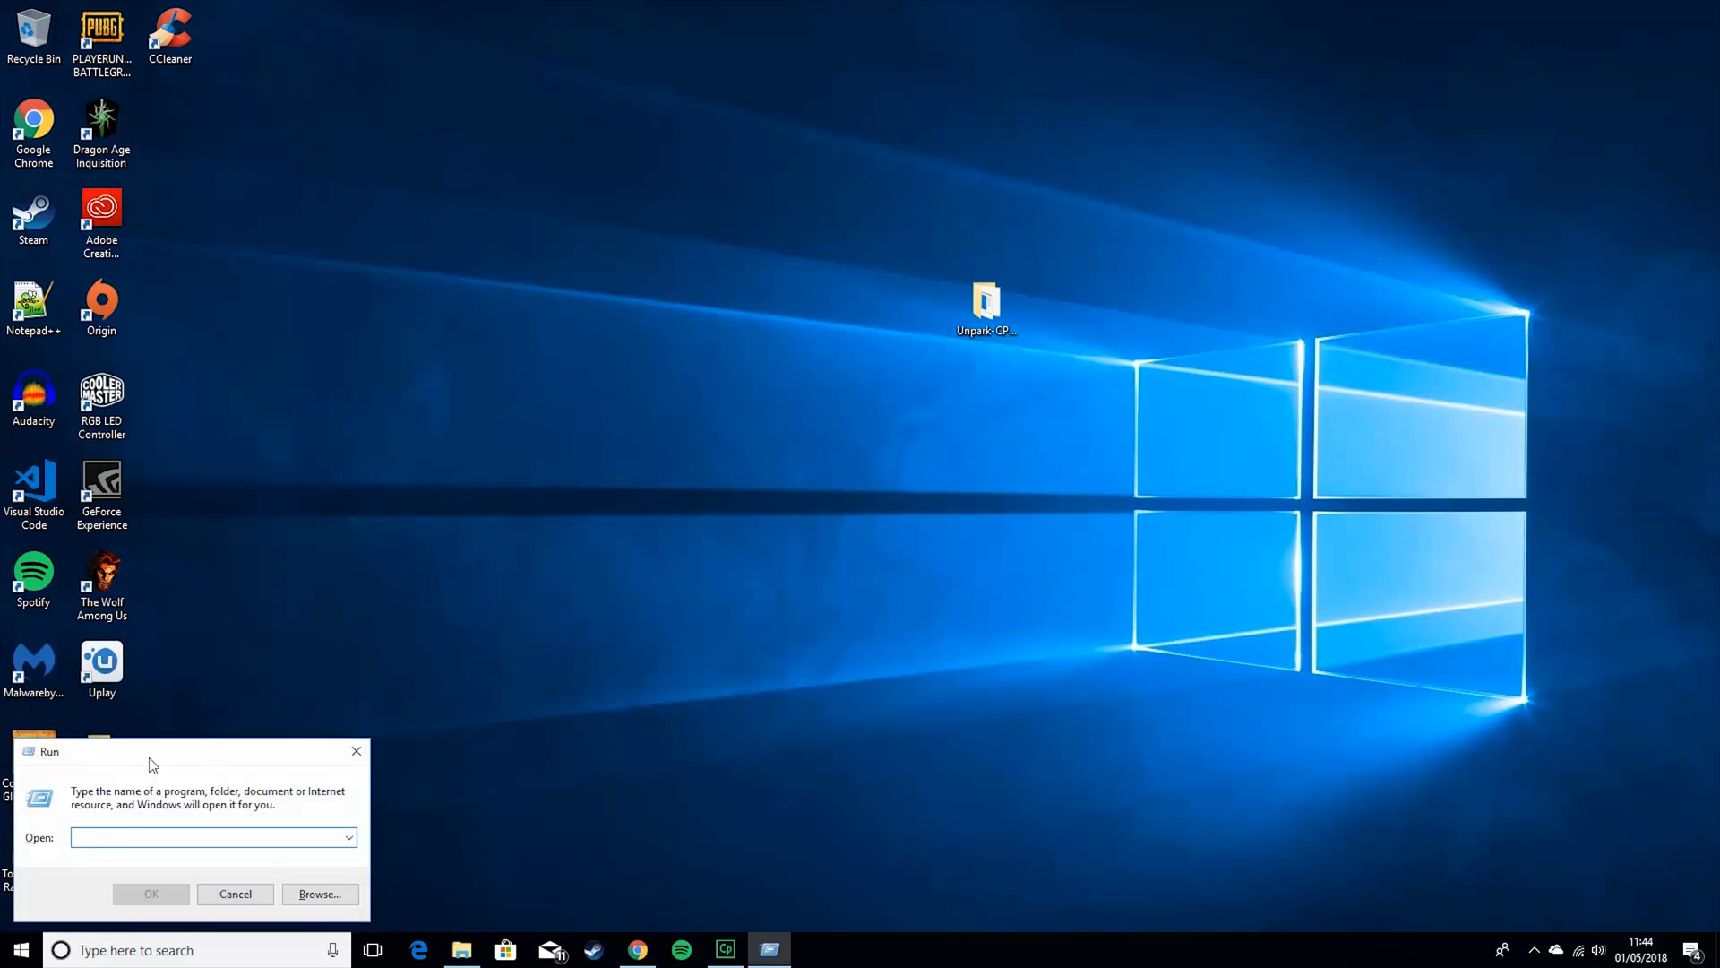
pyautogui.moveTo(150, 751); pyautogui.dragTo(824, 386)
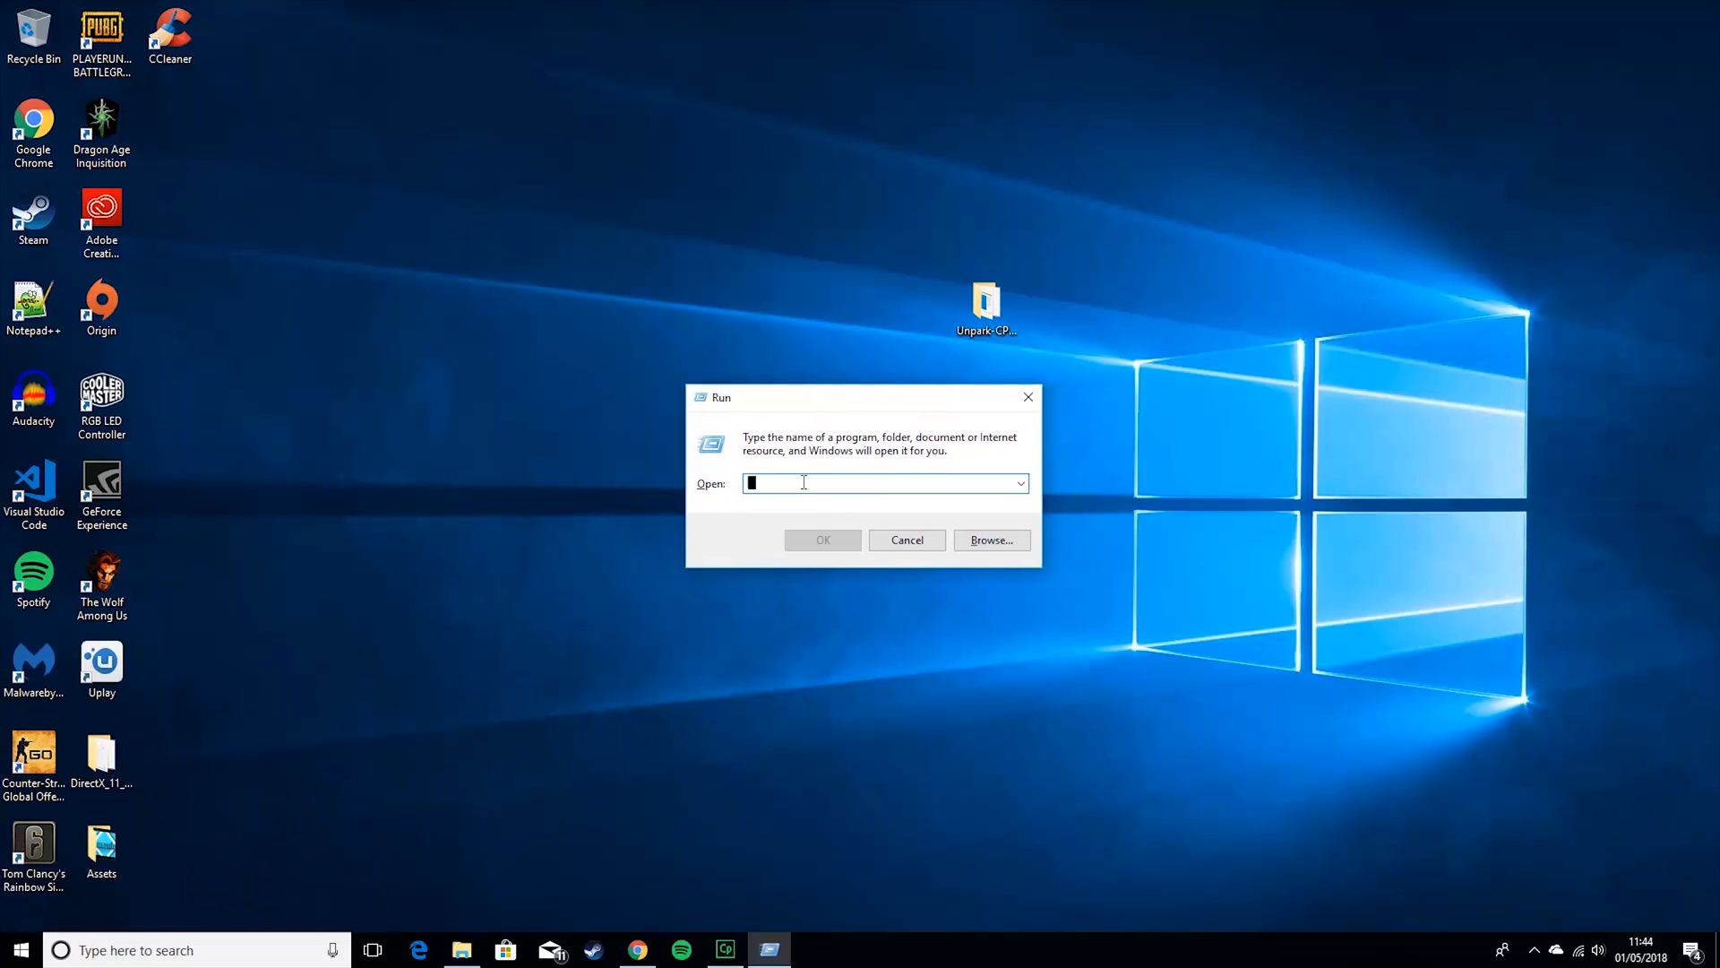
pyautogui.write('%temp%')
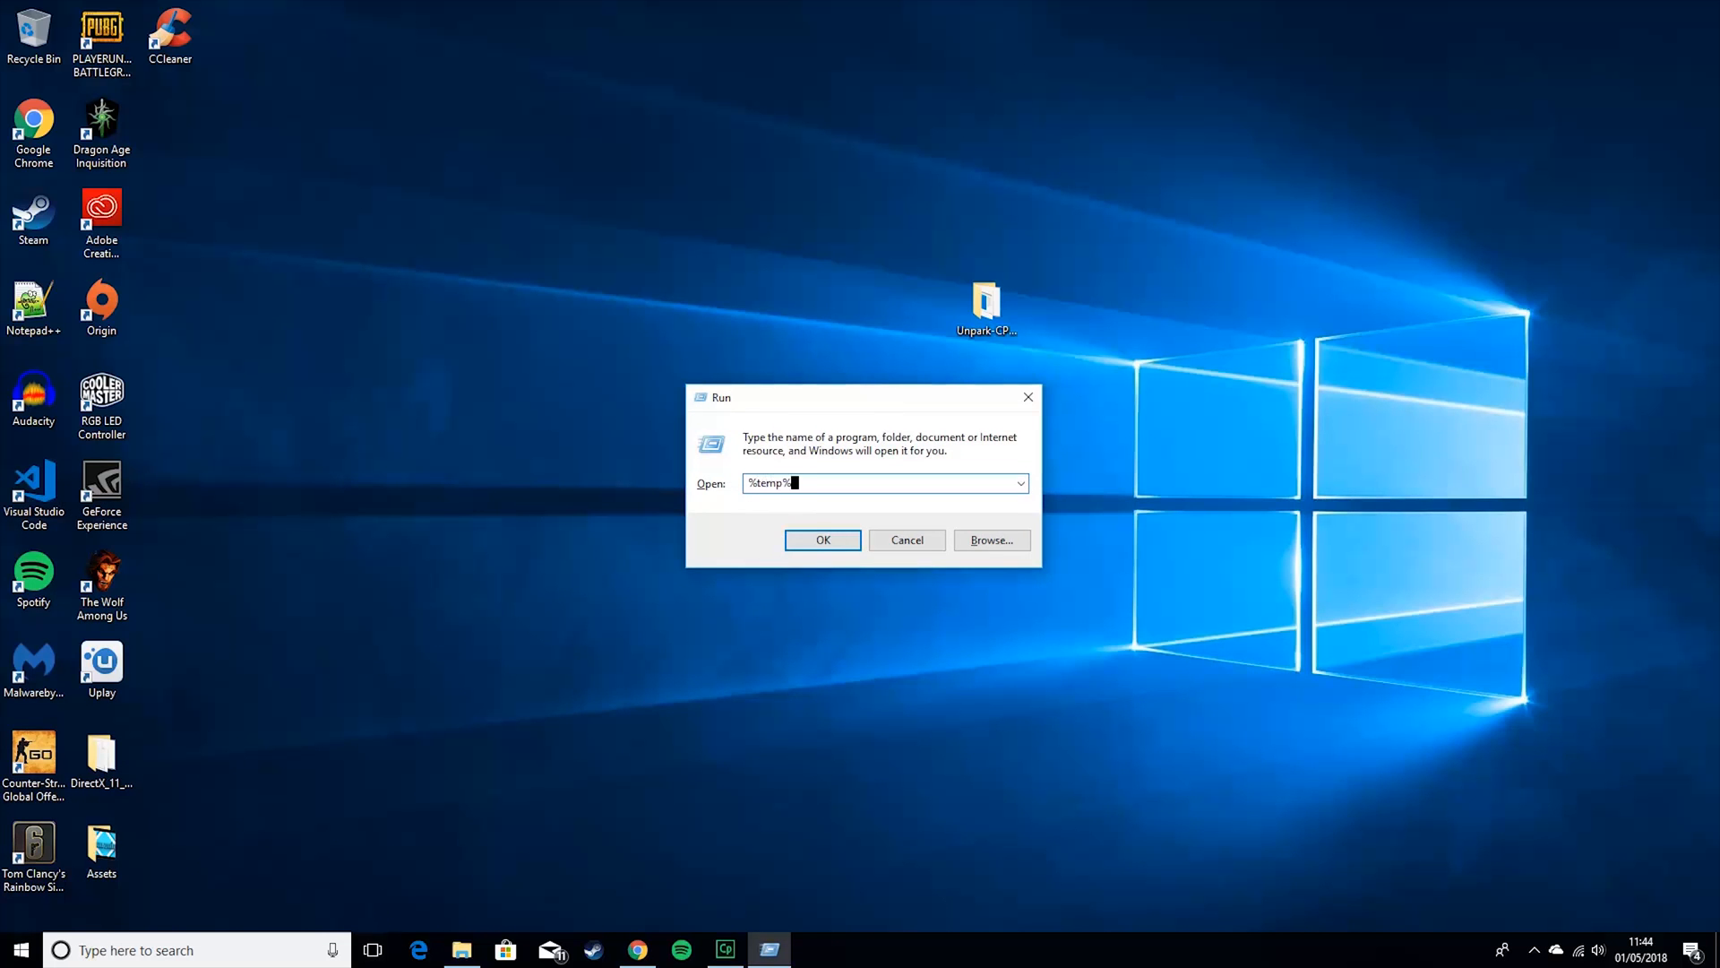
pyautogui.press('Return')
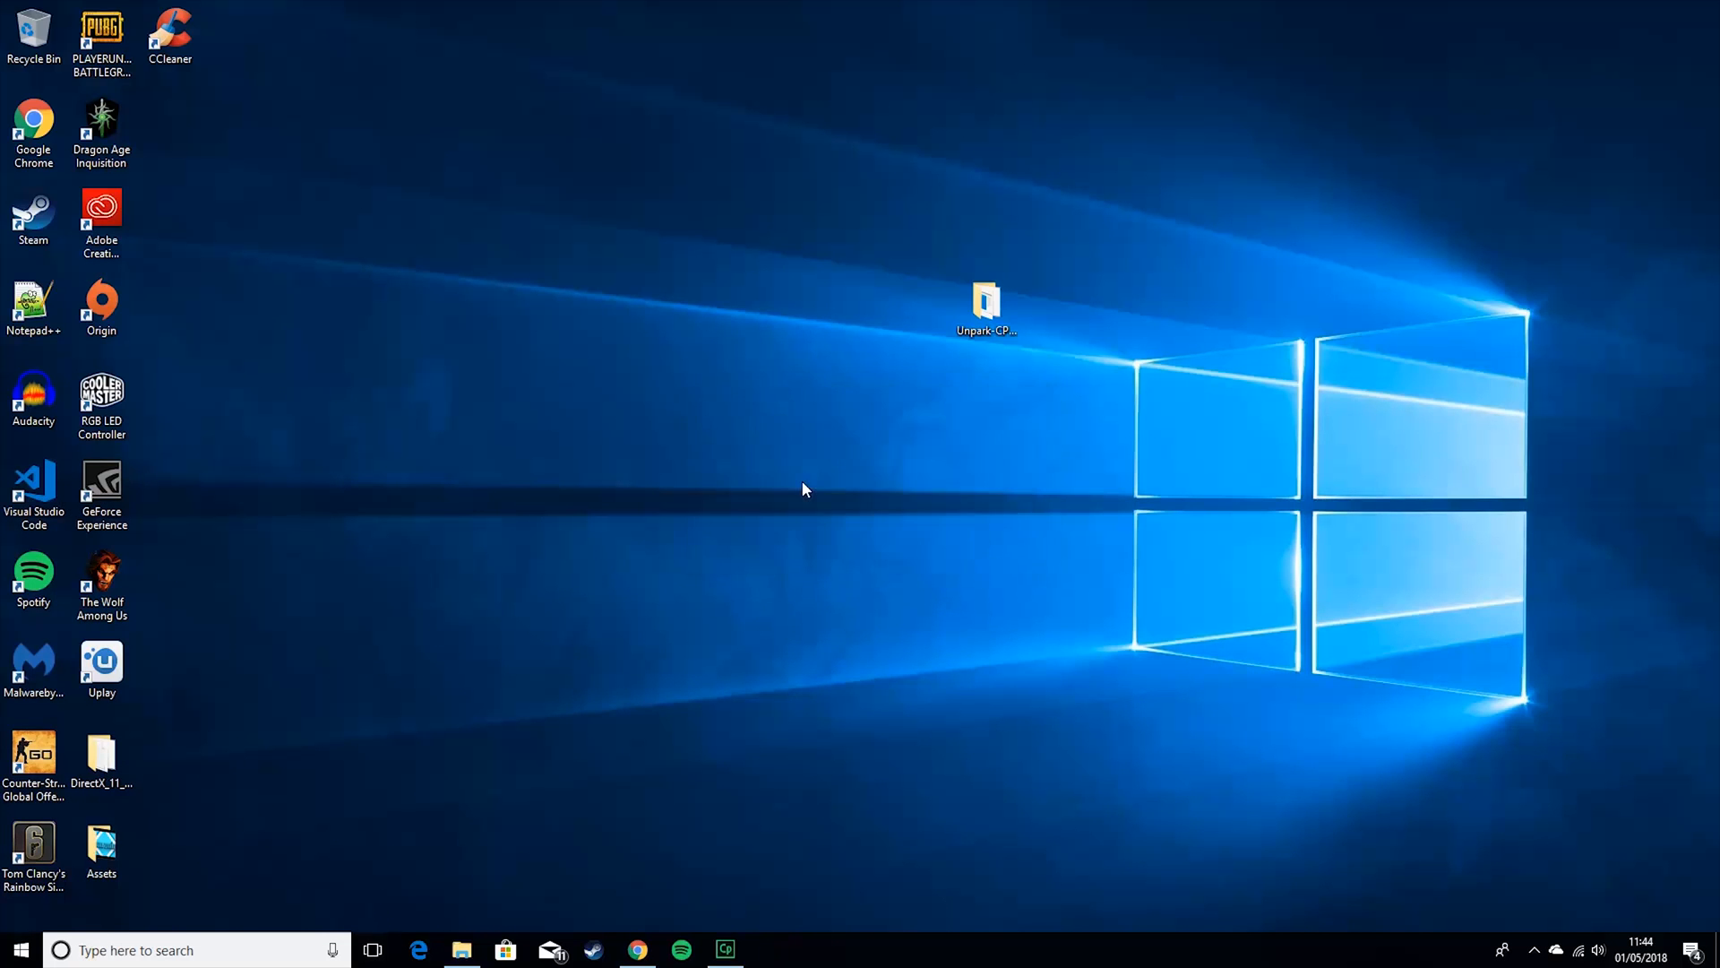
# Delete everything in the Temp folder, skipping all items in use and granting administrator permission for the VulkanRT folder
pyautogui.click(583, 400)
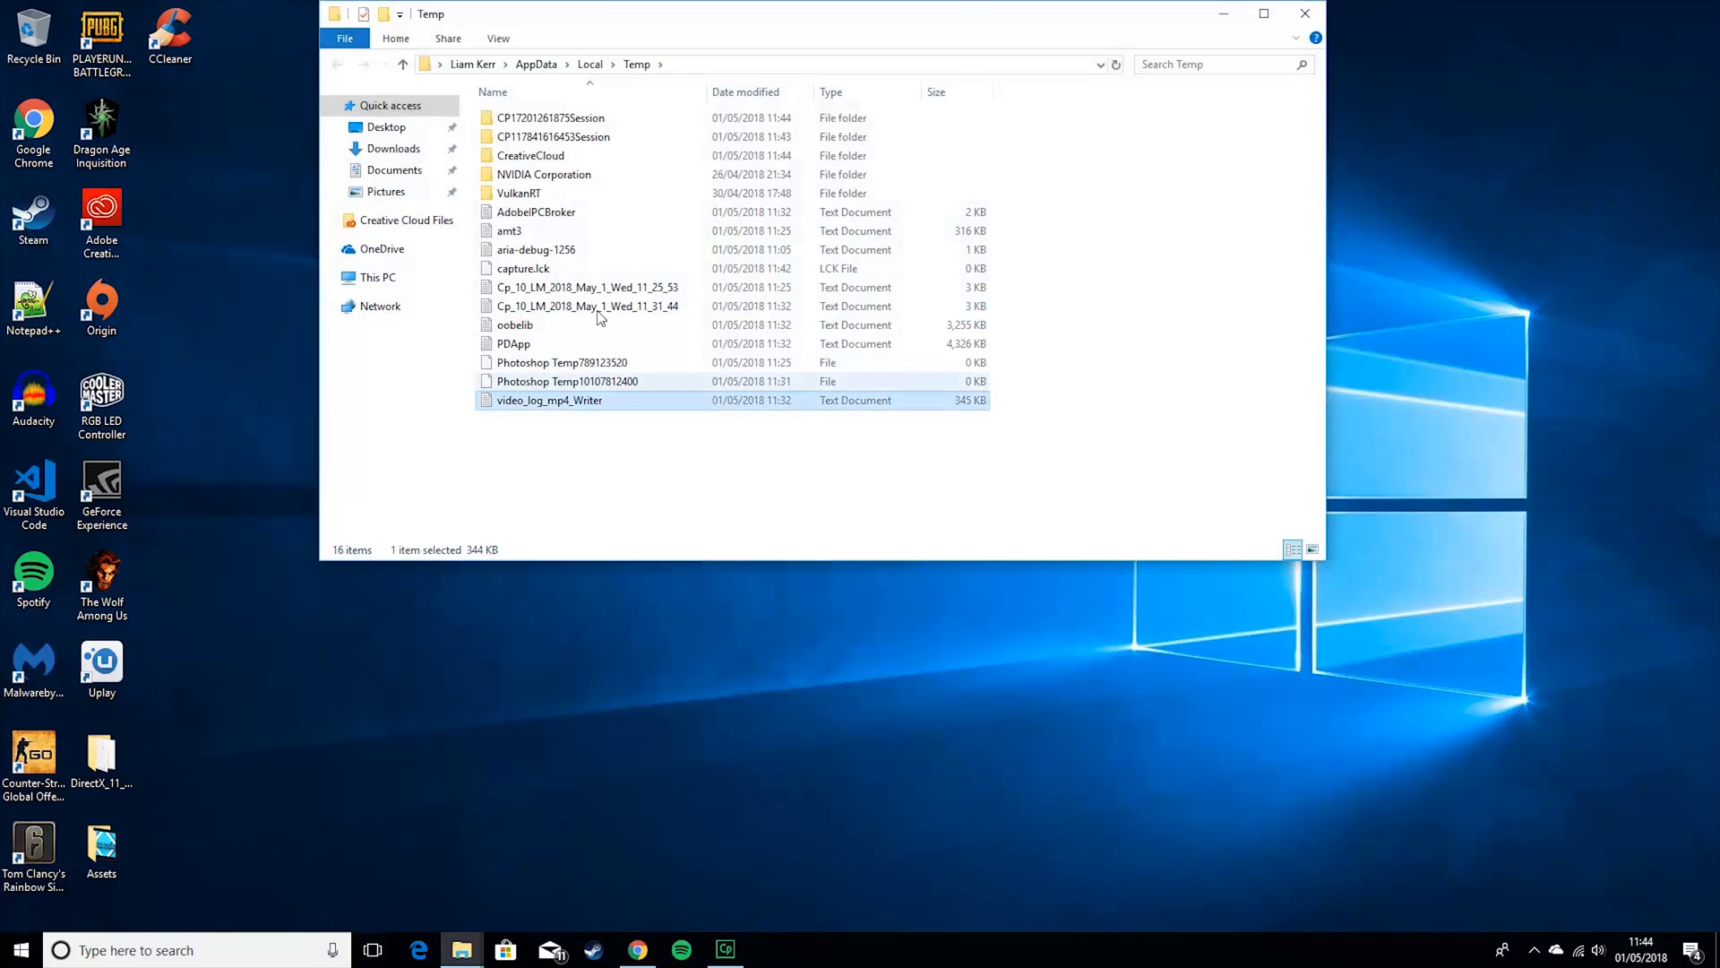
pyautogui.keyDown('shift'); pyautogui.click(554, 120); pyautogui.keyUp('shift')
pyautogui.press('Delete')
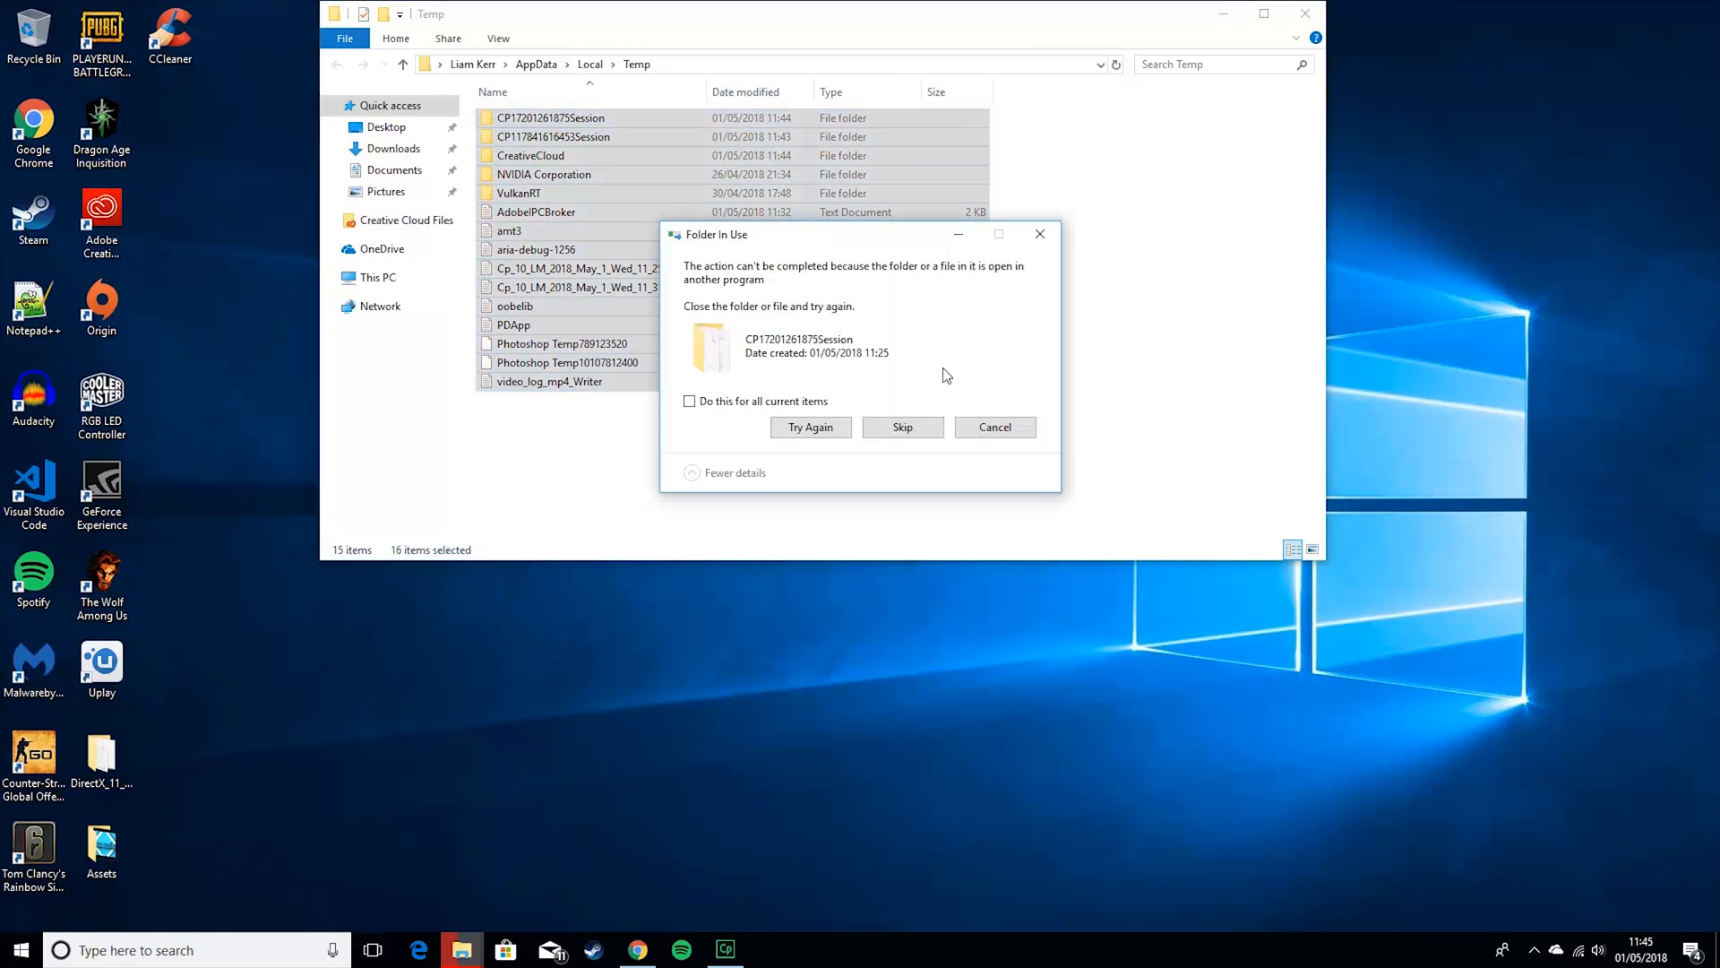
pyautogui.click(811, 428)
pyautogui.click(892, 430)
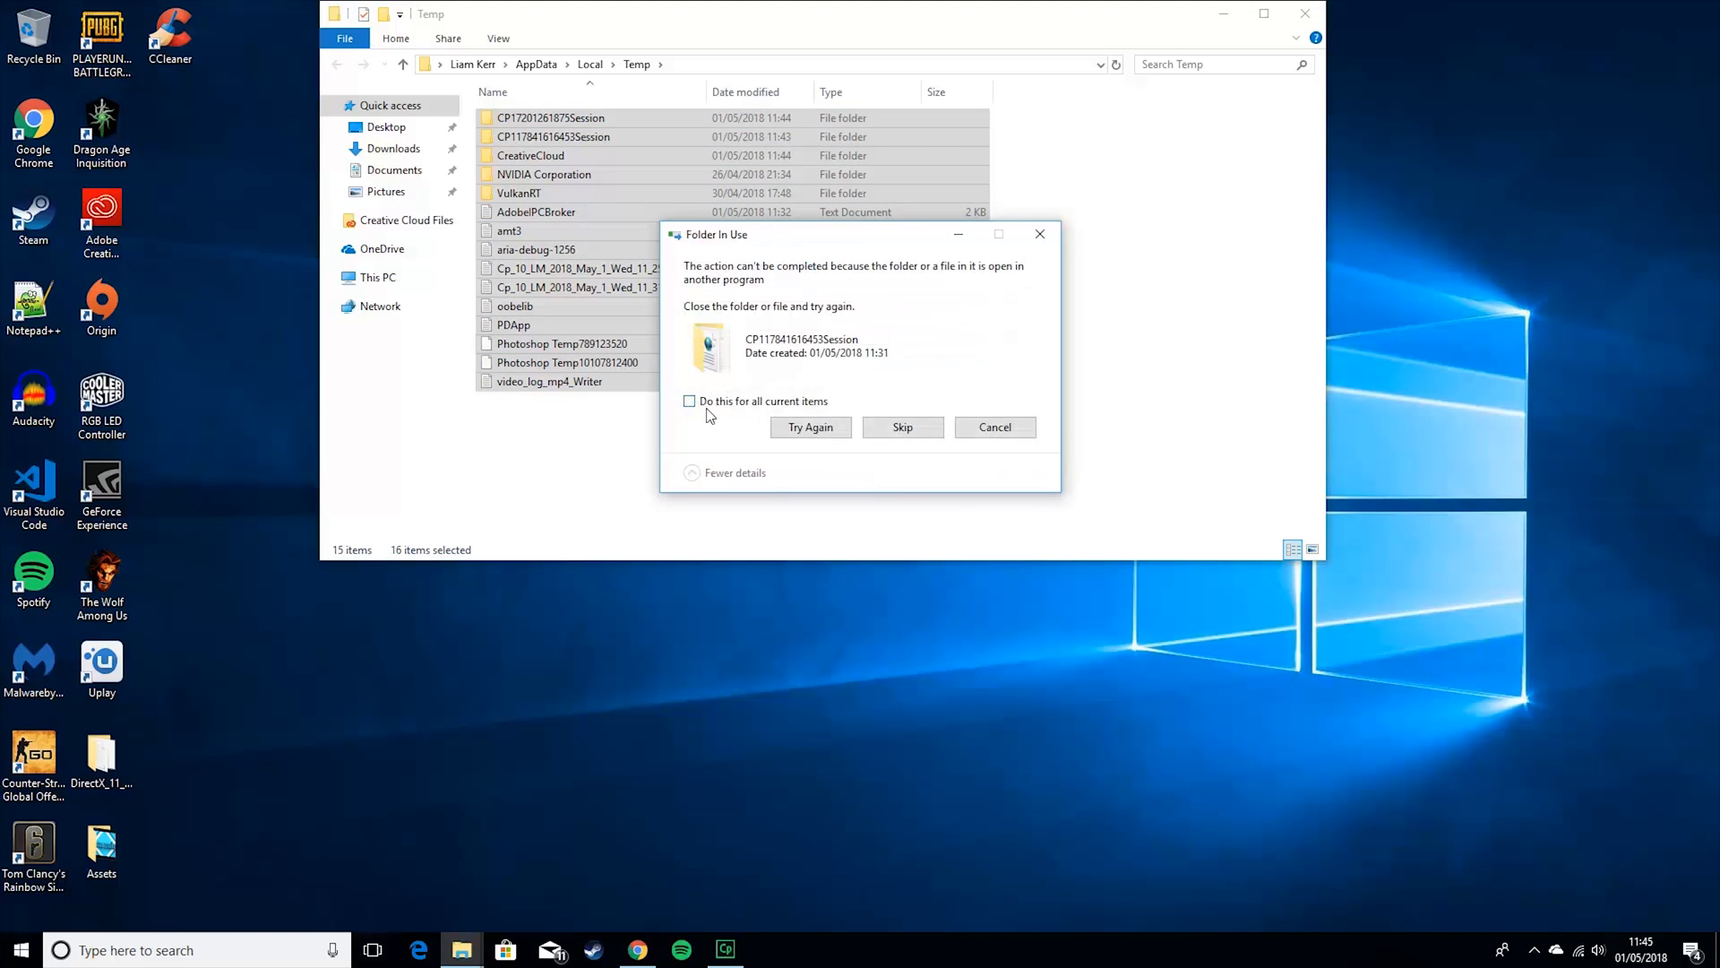
pyautogui.click(689, 400)
pyautogui.click(903, 428)
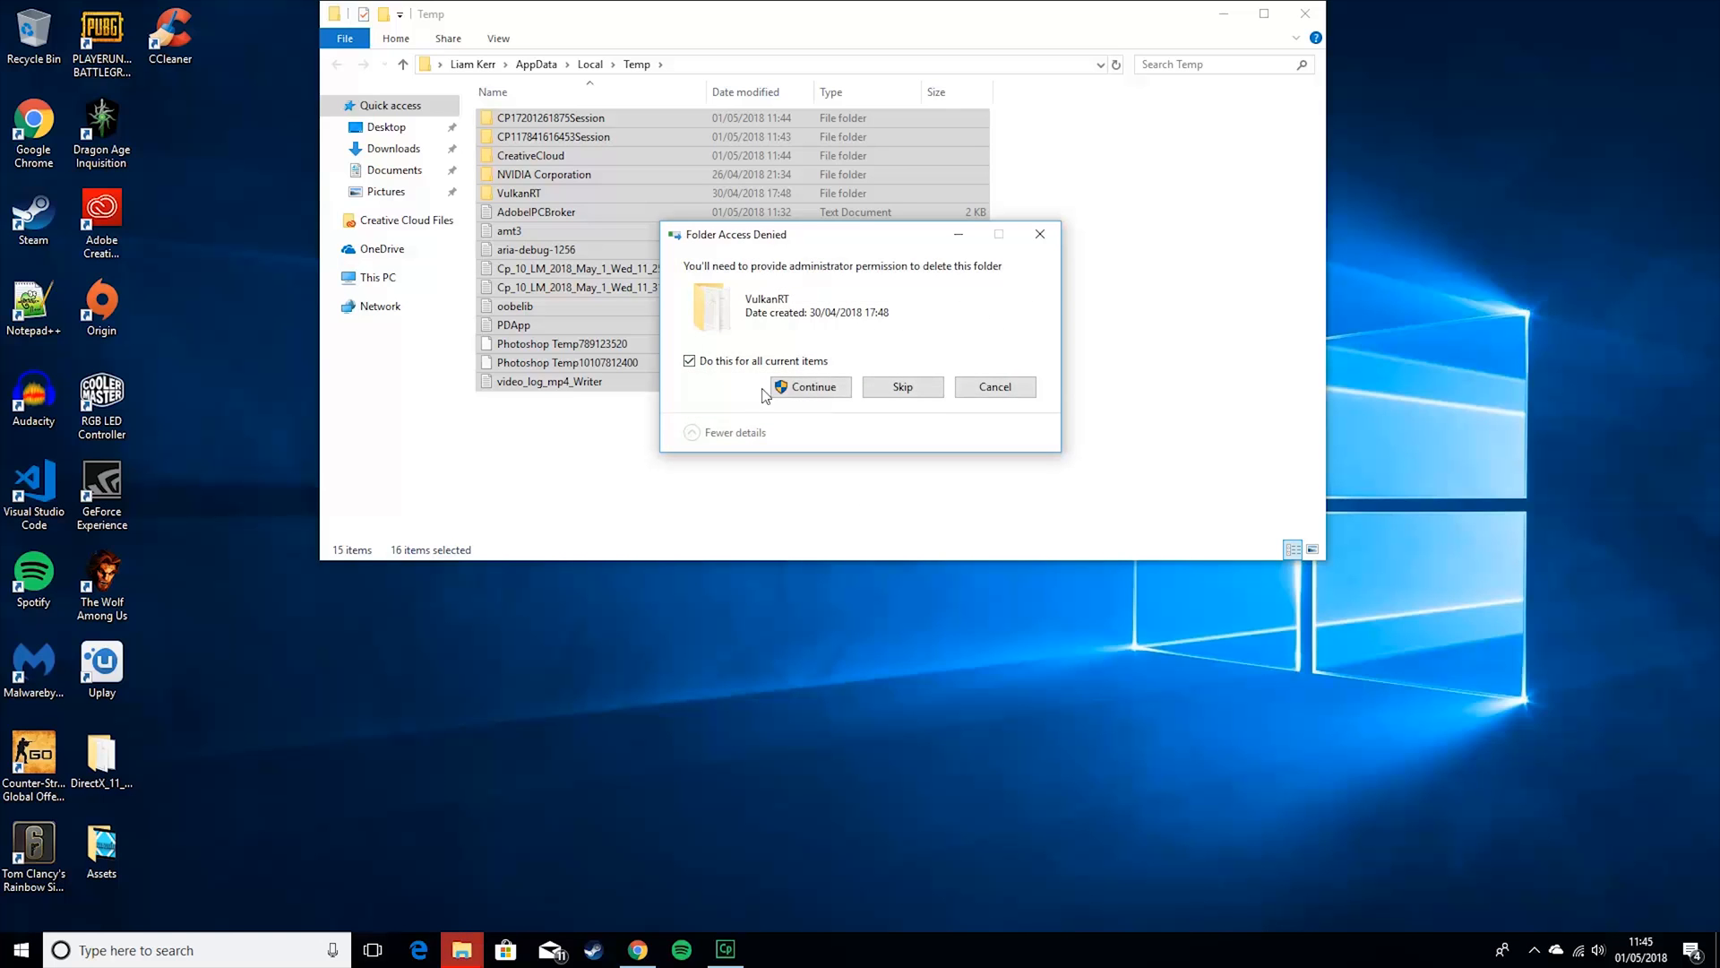
pyautogui.click(773, 389)
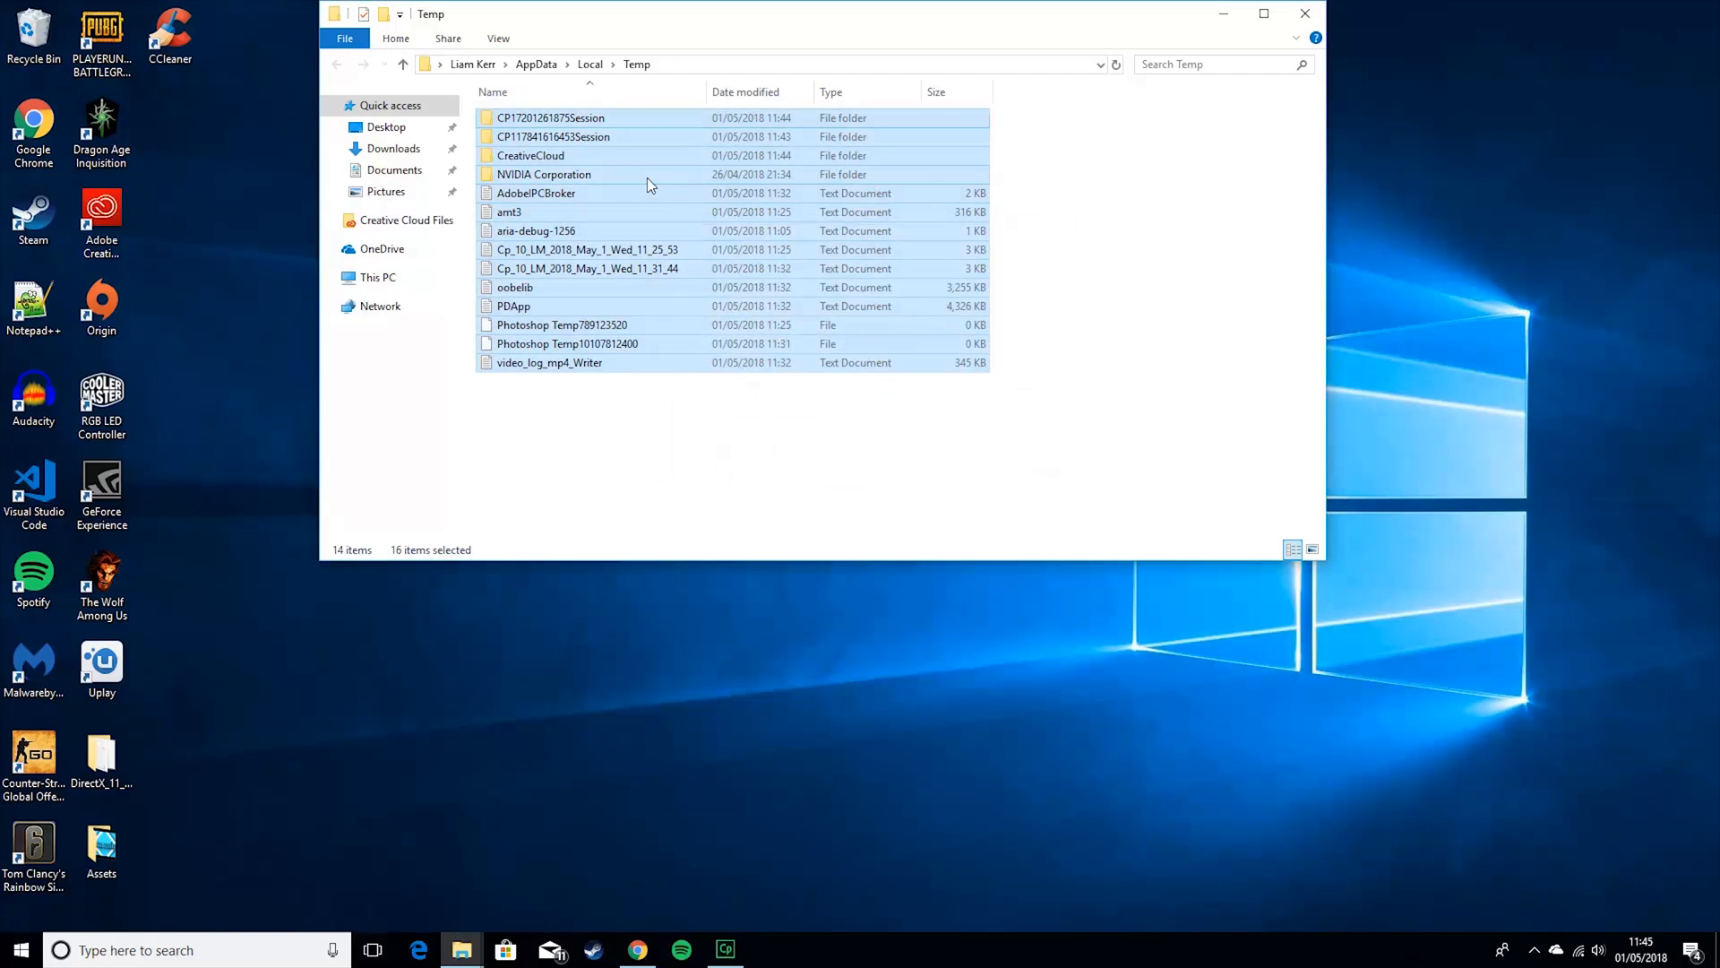
# Look over the remaining items in the Temp folder and close its window
pyautogui.click(556, 455)
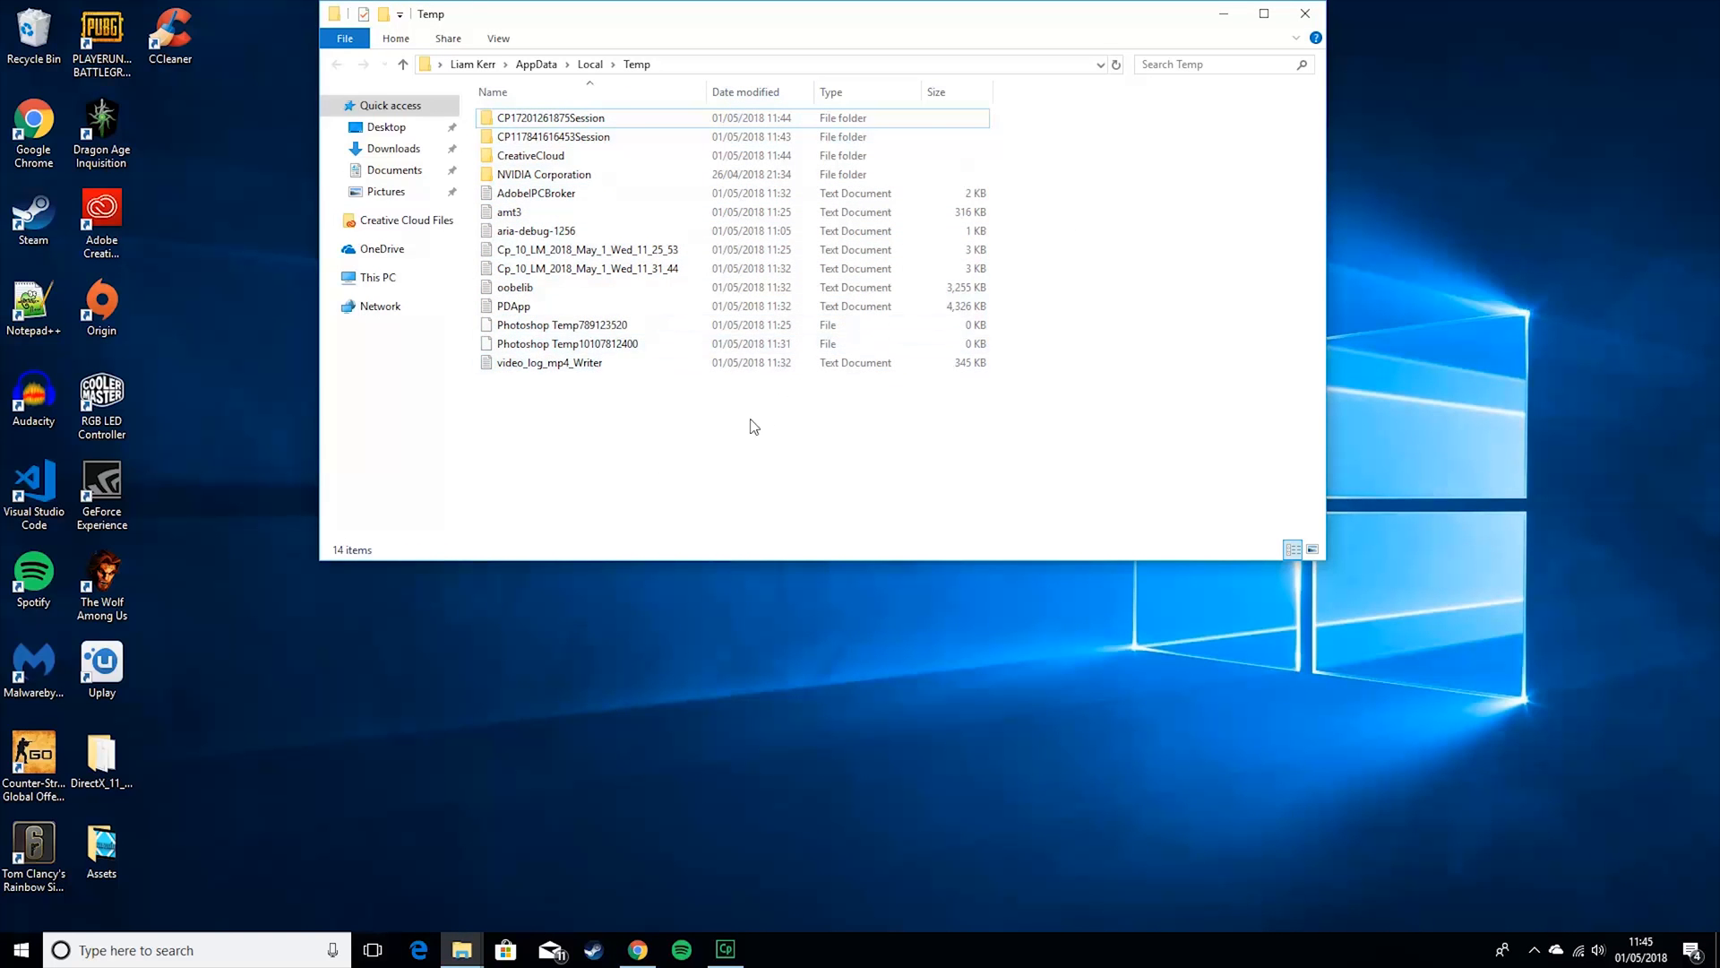
pyautogui.moveTo(752, 417); pyautogui.dragTo(776, 135)
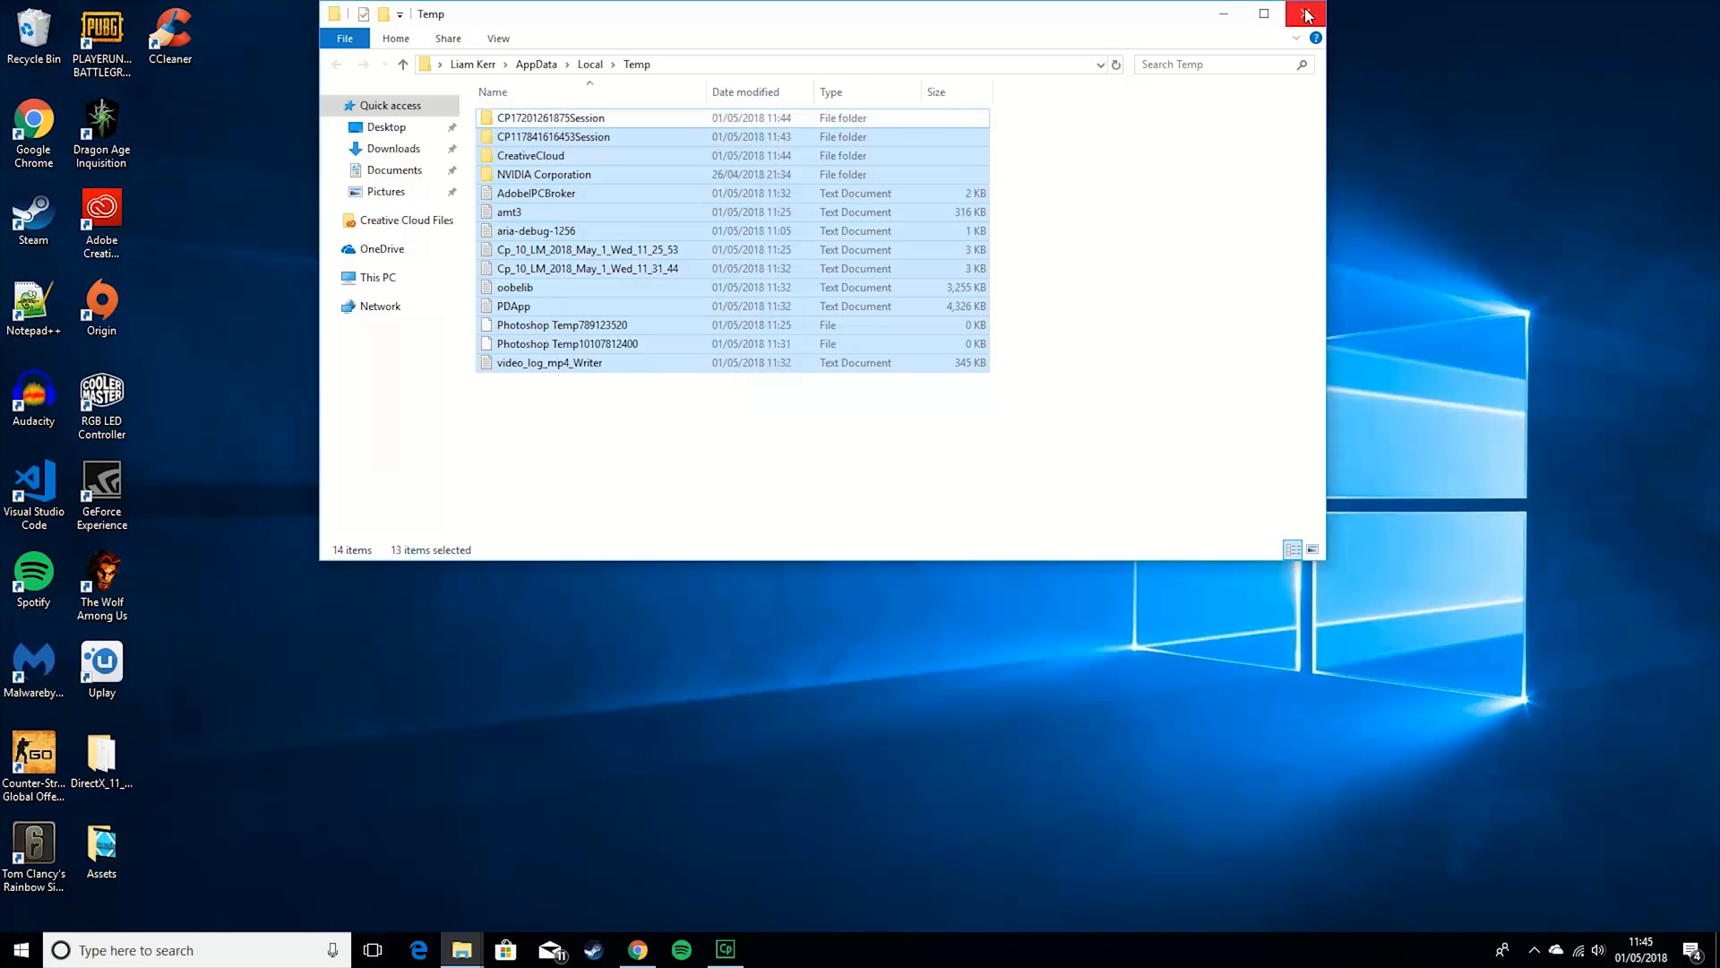
pyautogui.click(1305, 13)
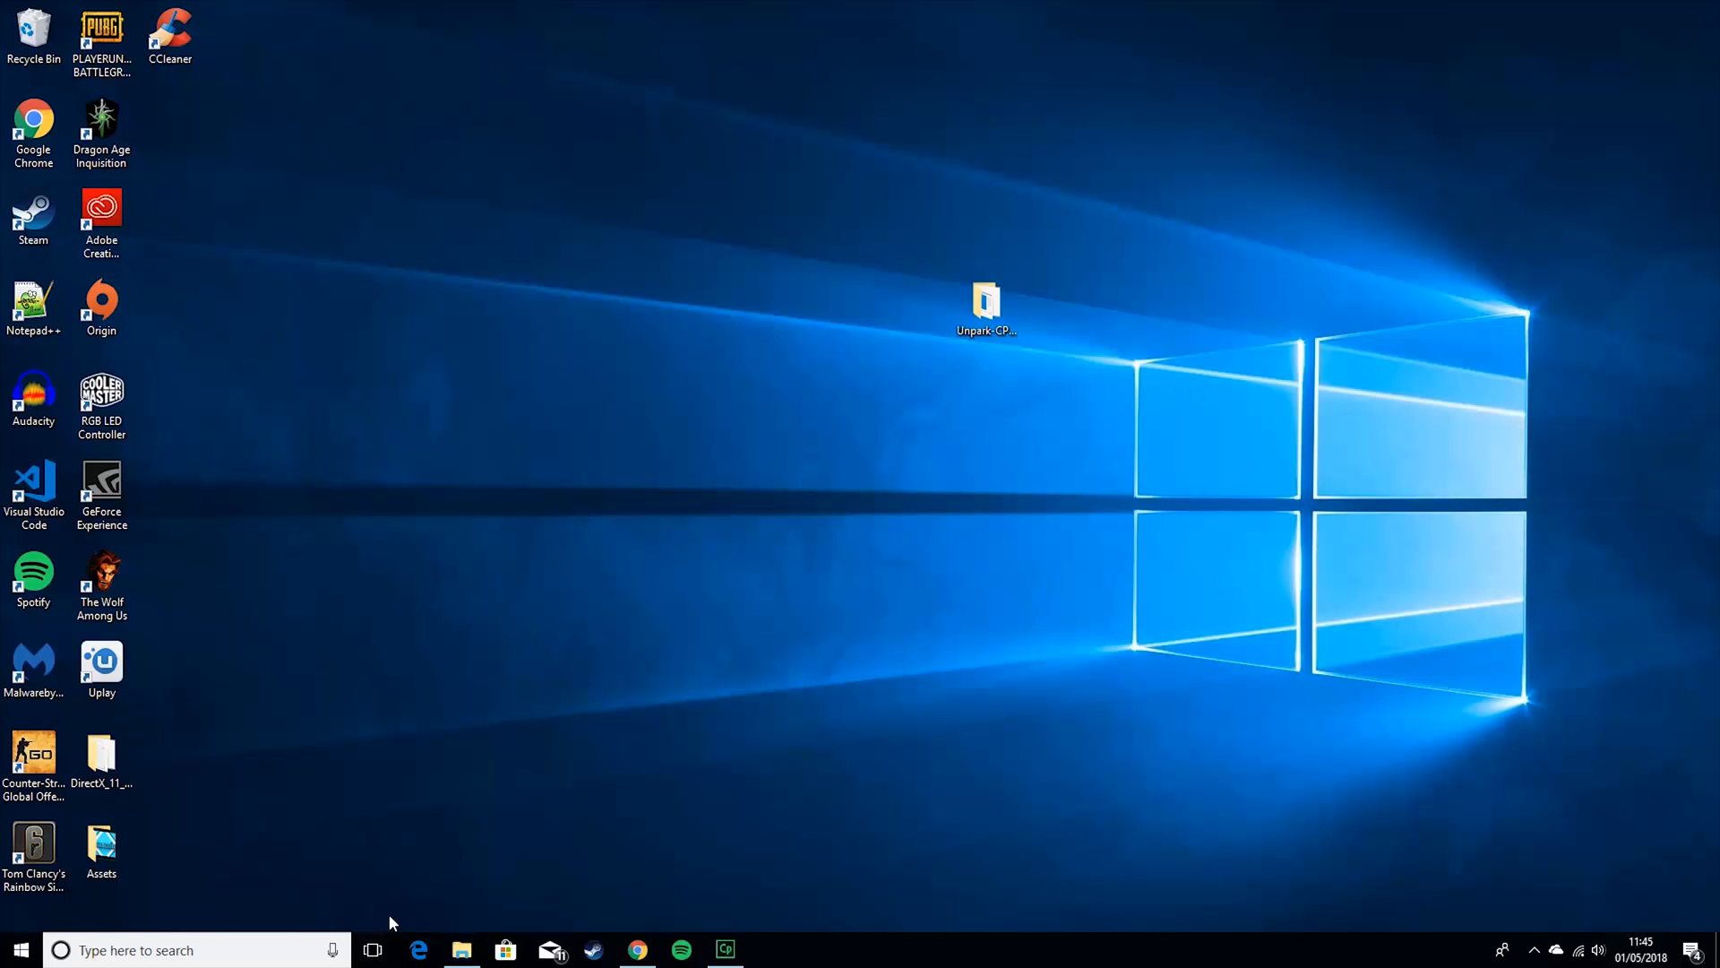
# Open the Recycle Bin from the desktop
pyautogui.doubleClick(33, 31)
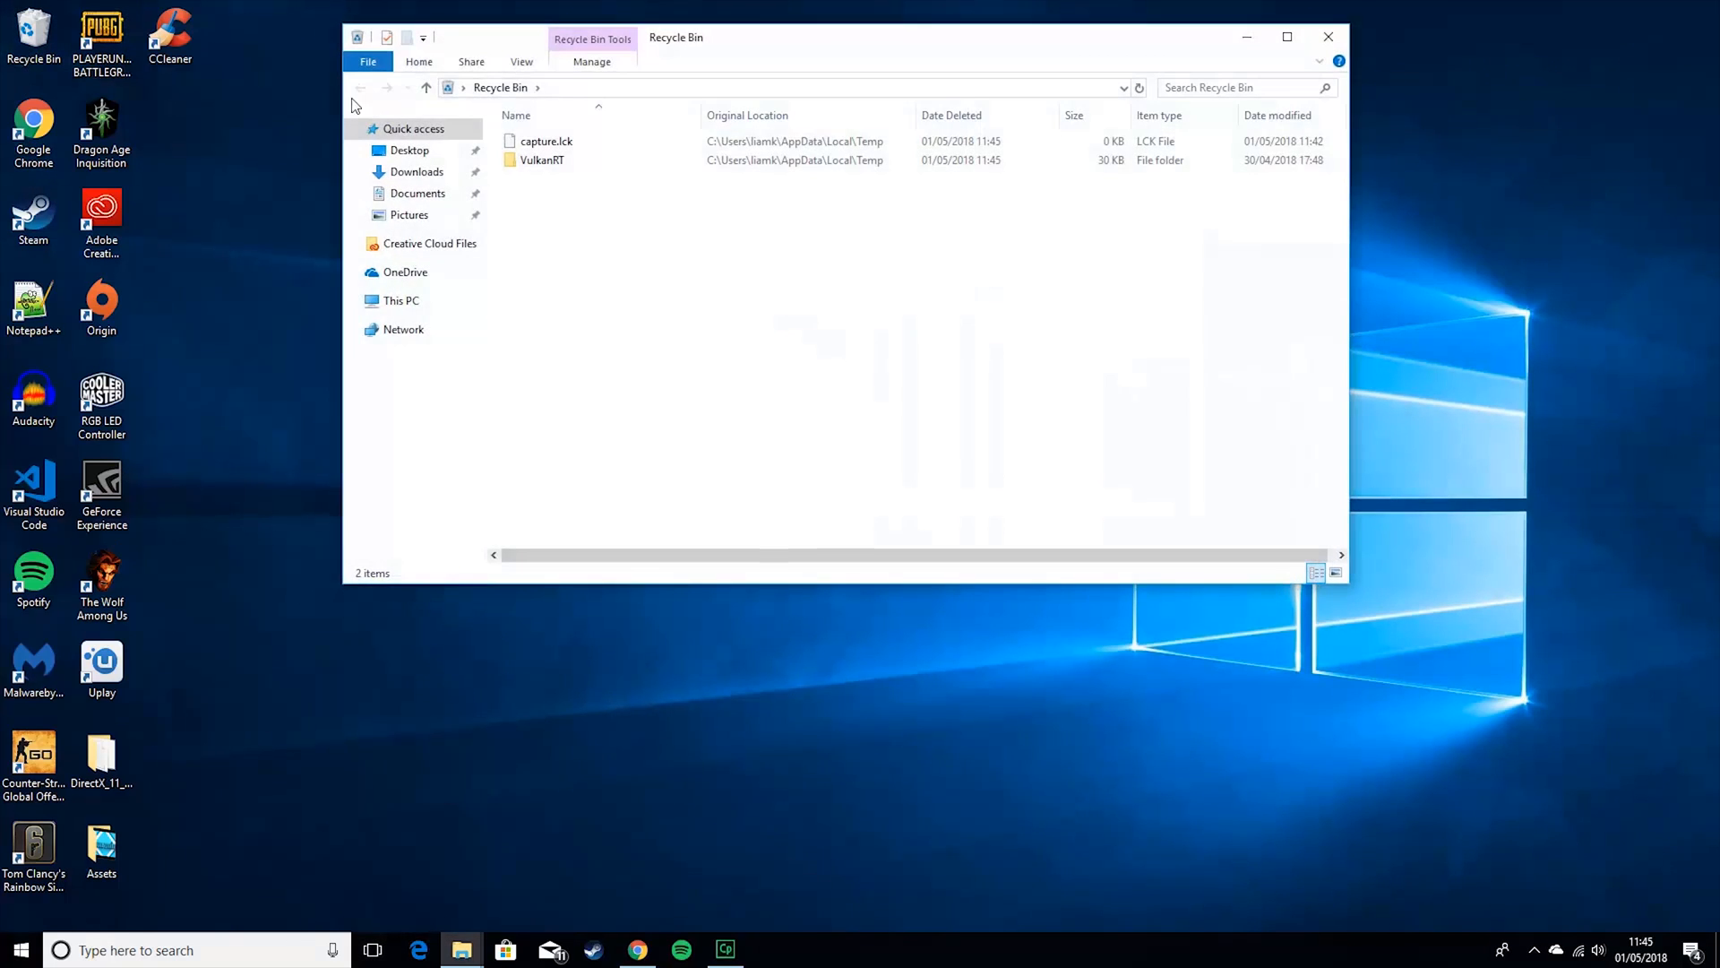
pyautogui.rightClick(591, 204)
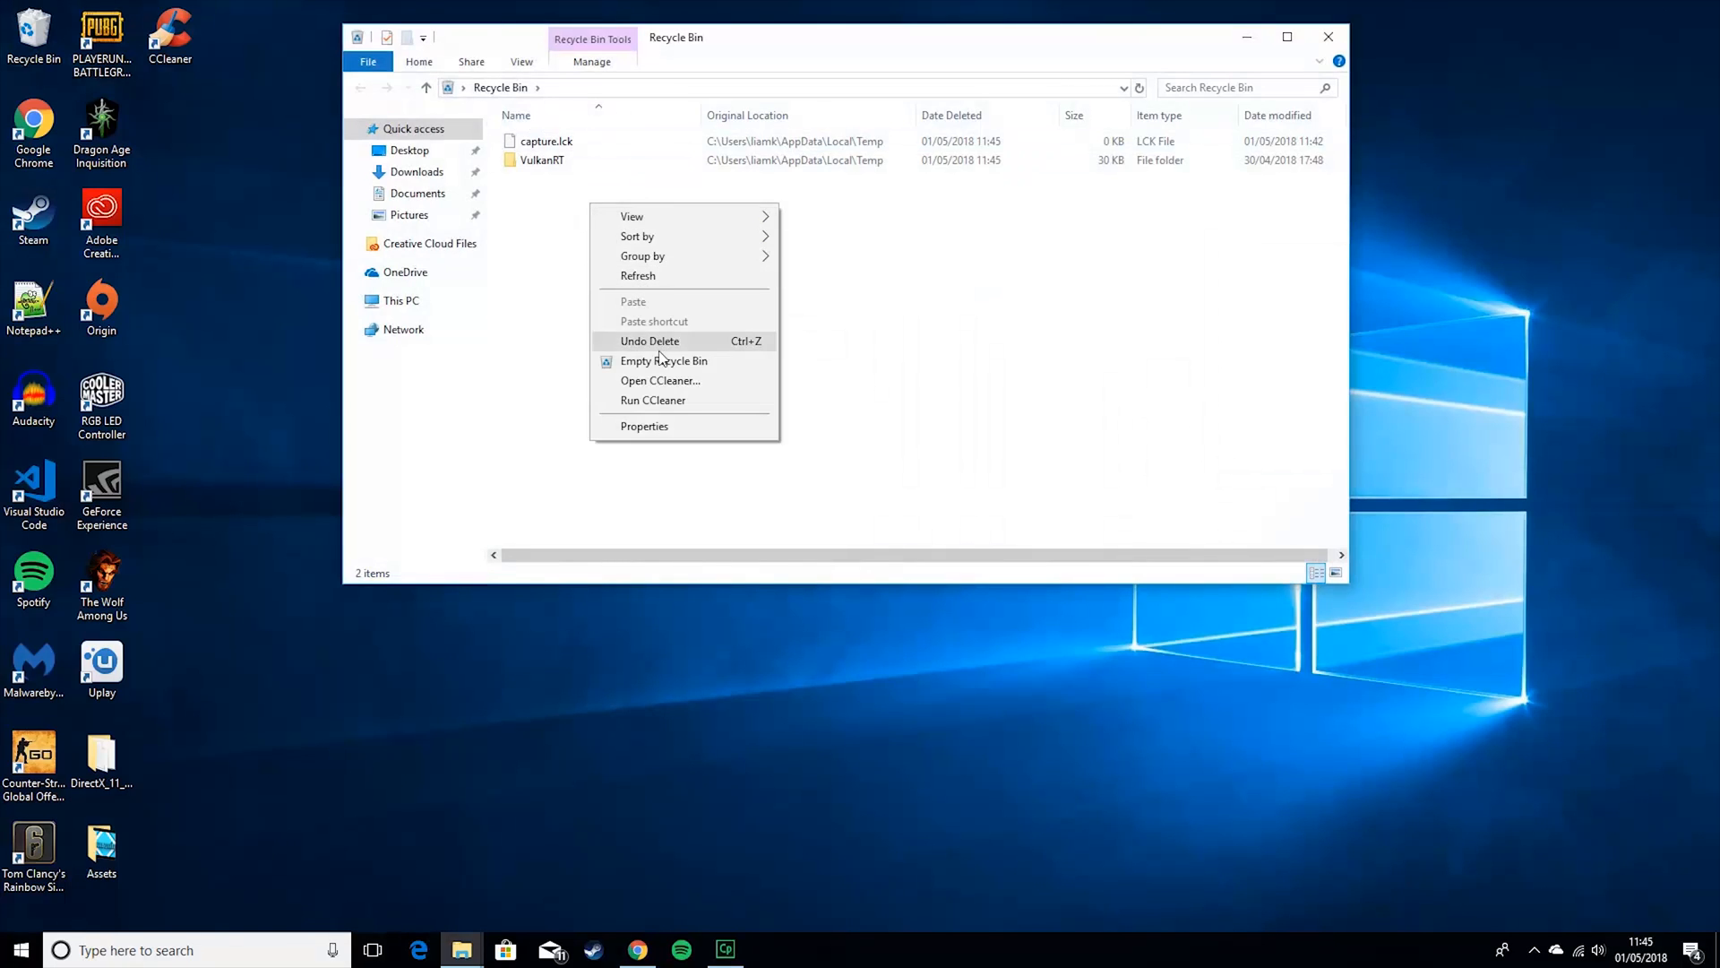
pyautogui.click(660, 350)
pyautogui.rightClick(595, 240)
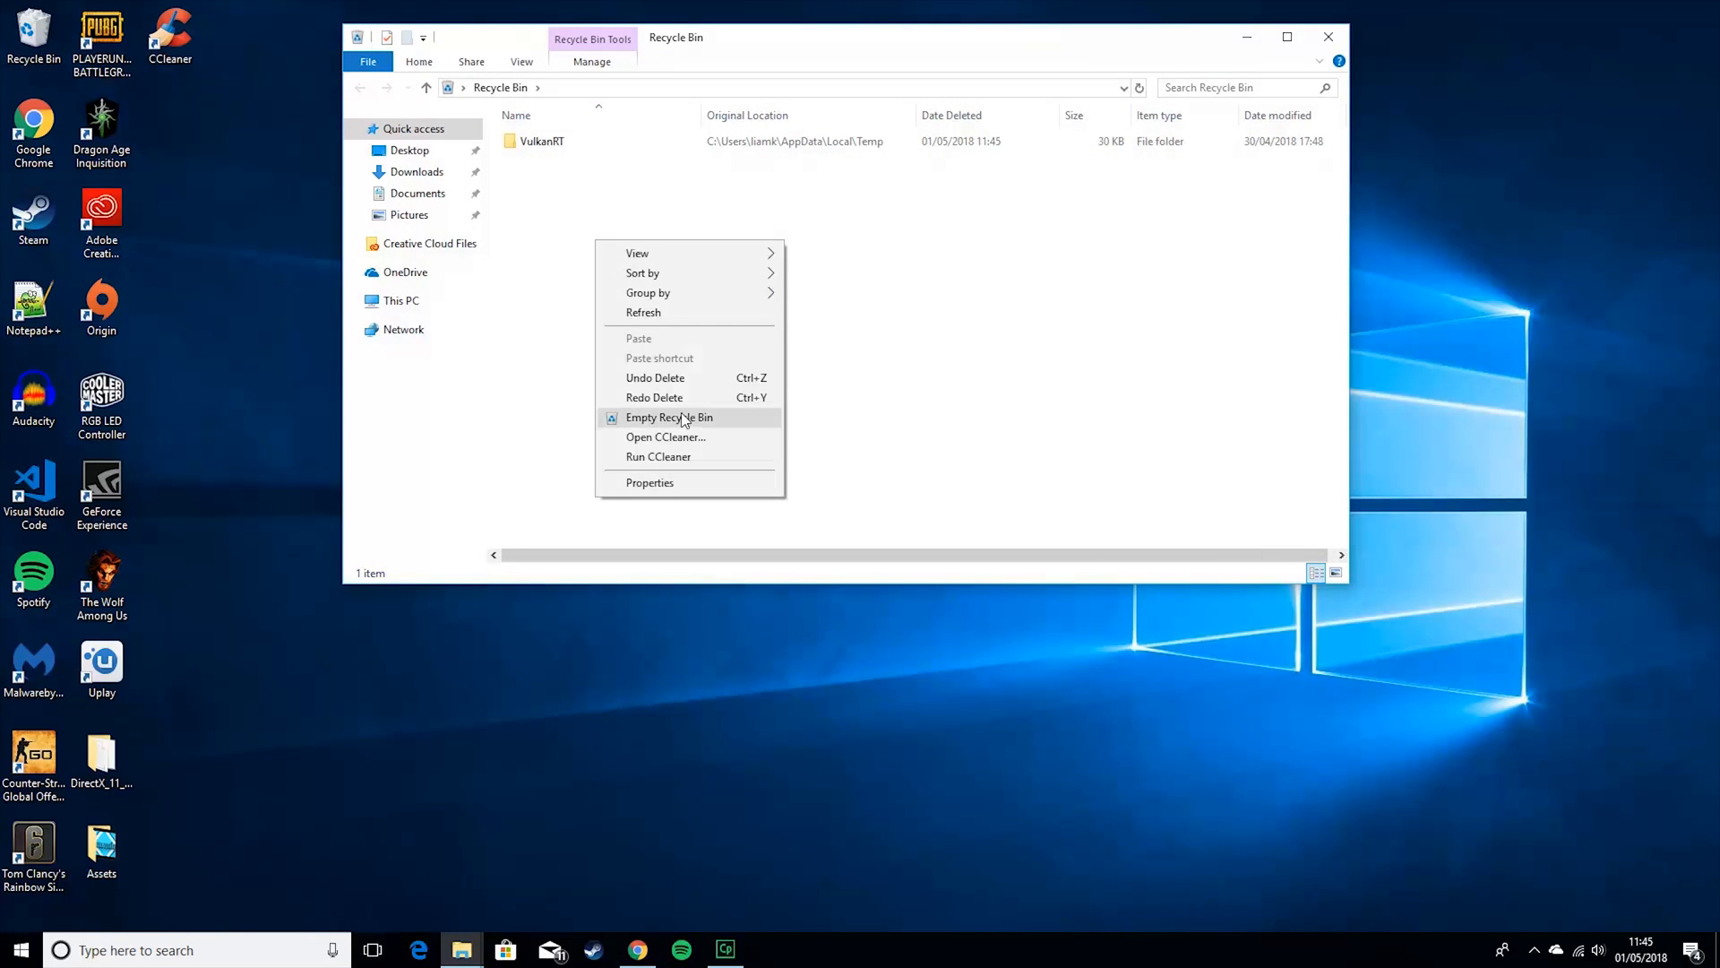
pyautogui.click(654, 397)
# Empty the Recycle Bin, confirm the permanent deletion, grant administrator permission for all current items and close its window
pyautogui.rightClick(674, 305)
pyautogui.click(712, 443)
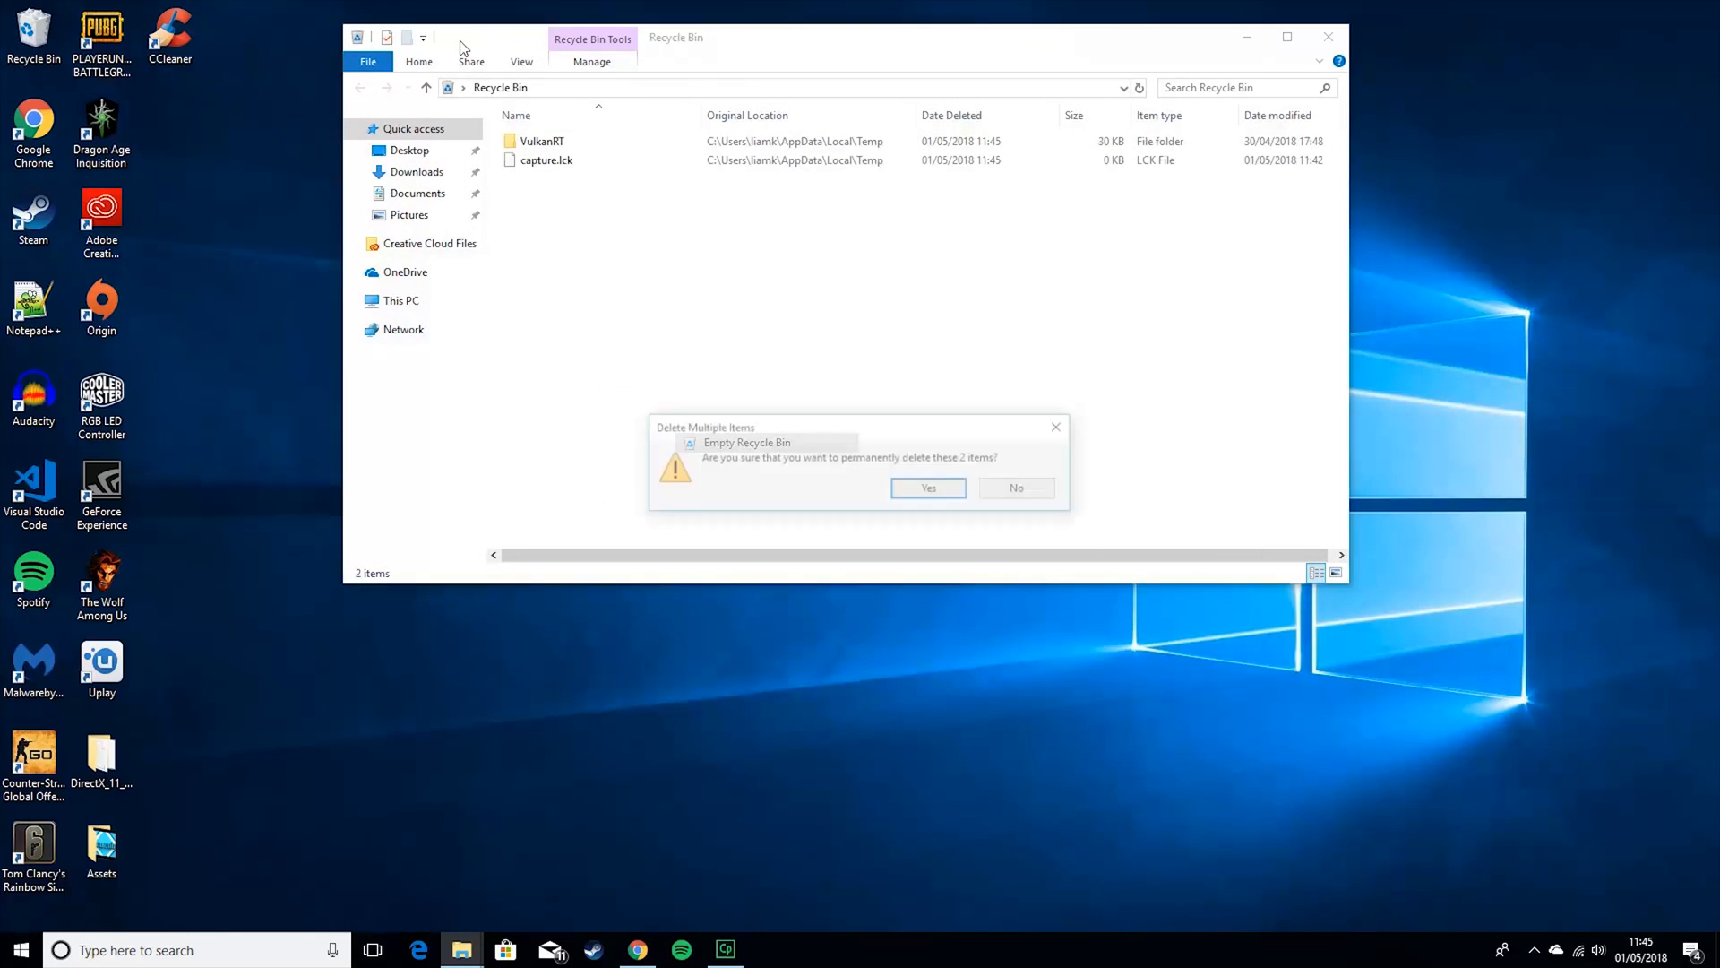
pyautogui.click(928, 490)
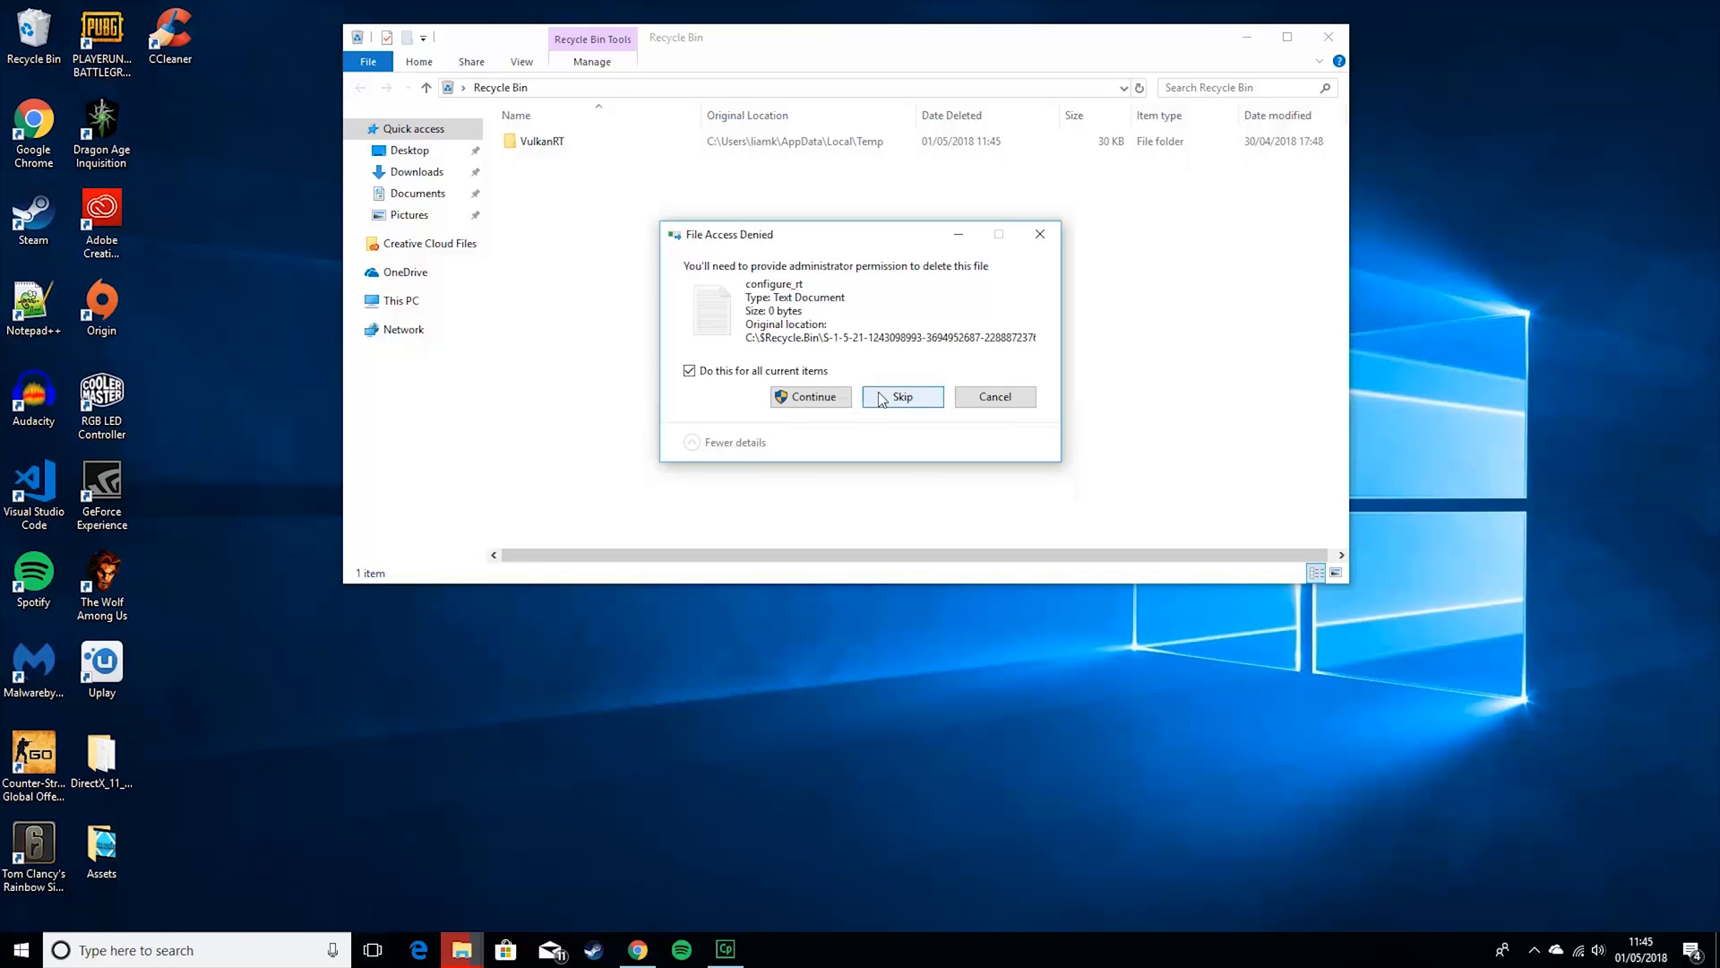
pyautogui.click(689, 370)
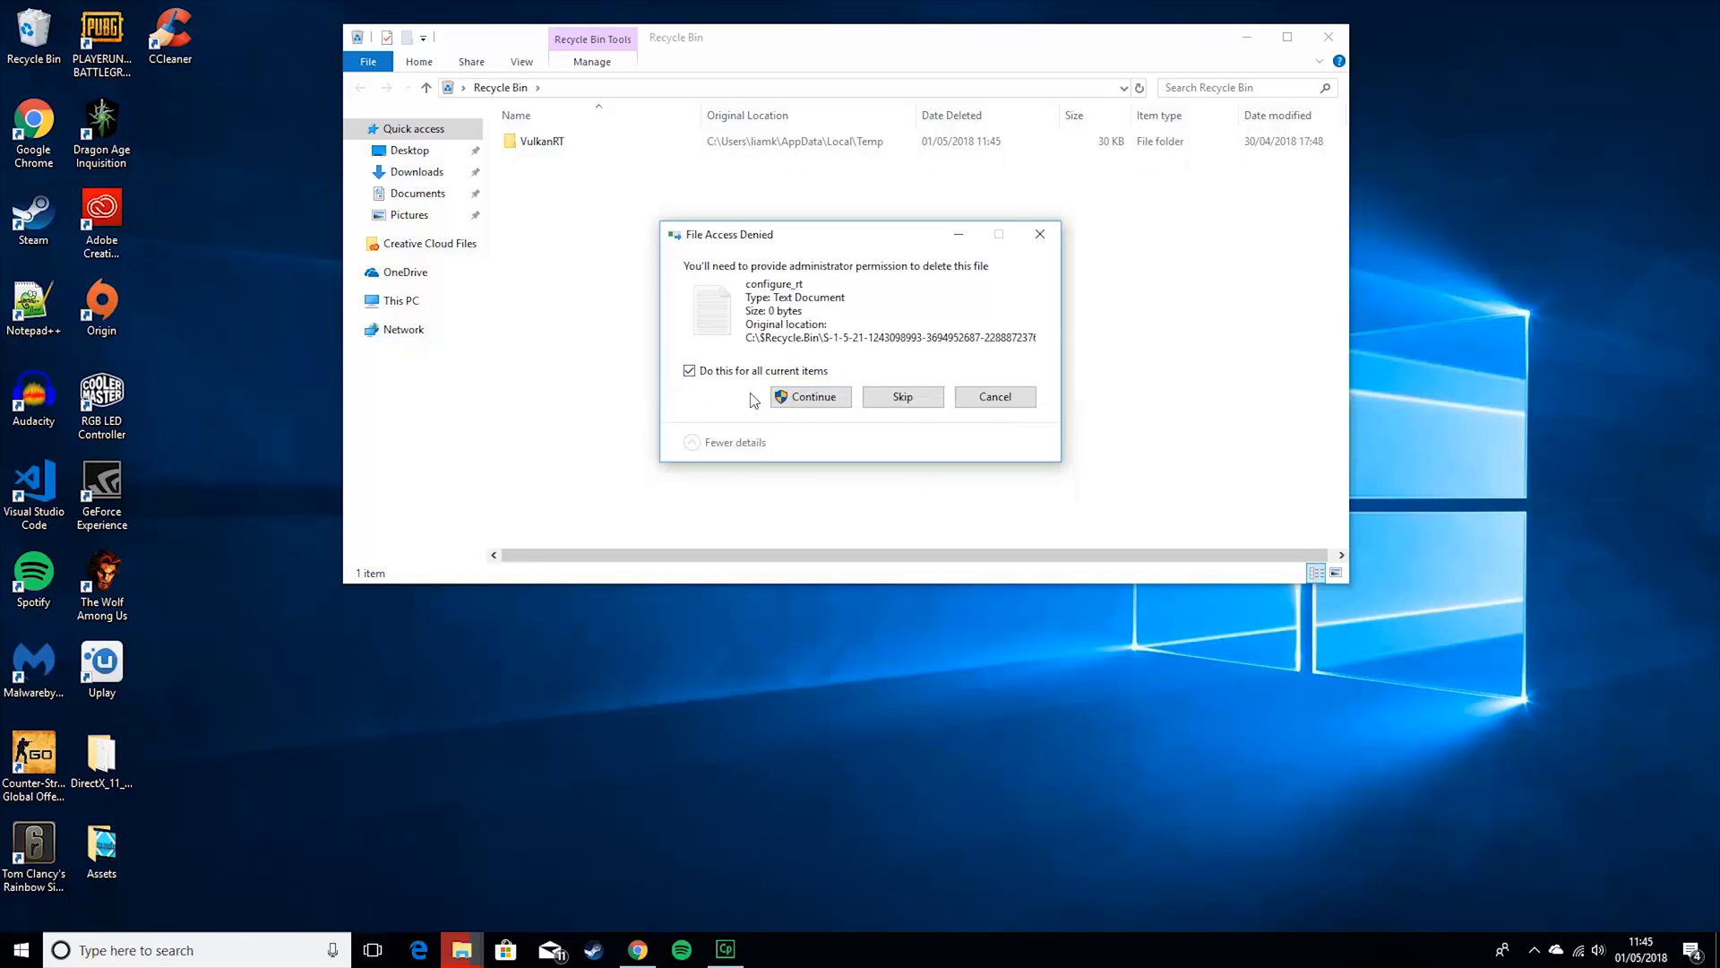
pyautogui.click(780, 397)
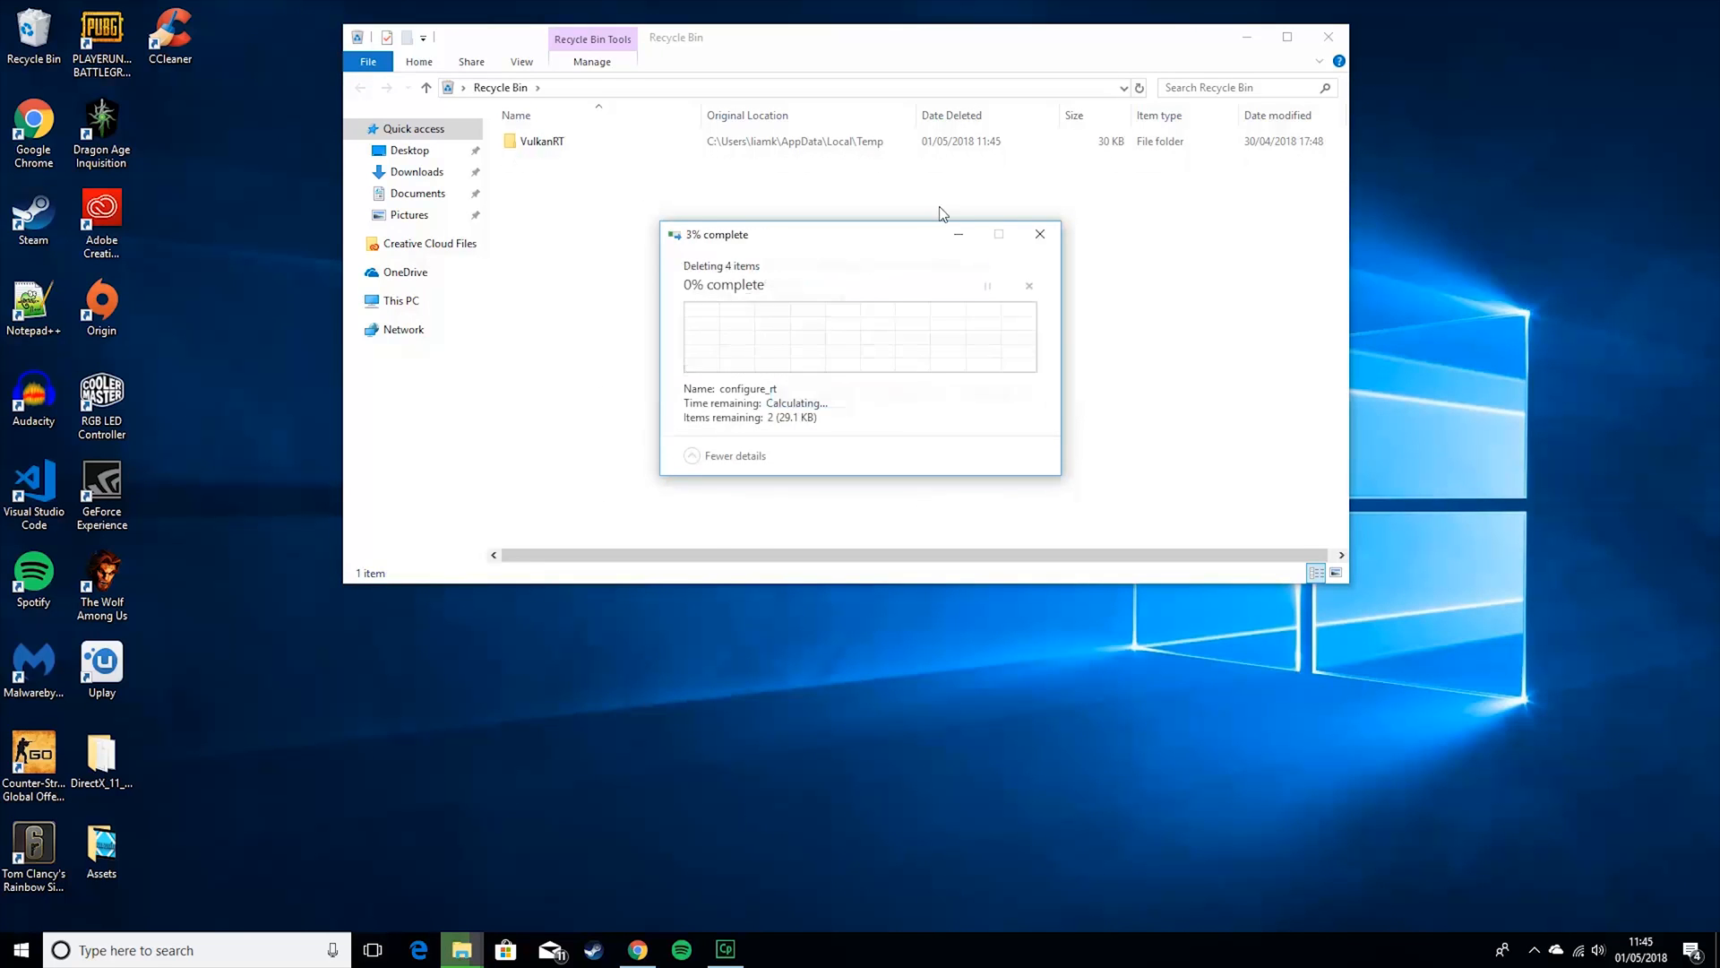
pyautogui.click(1315, 41)
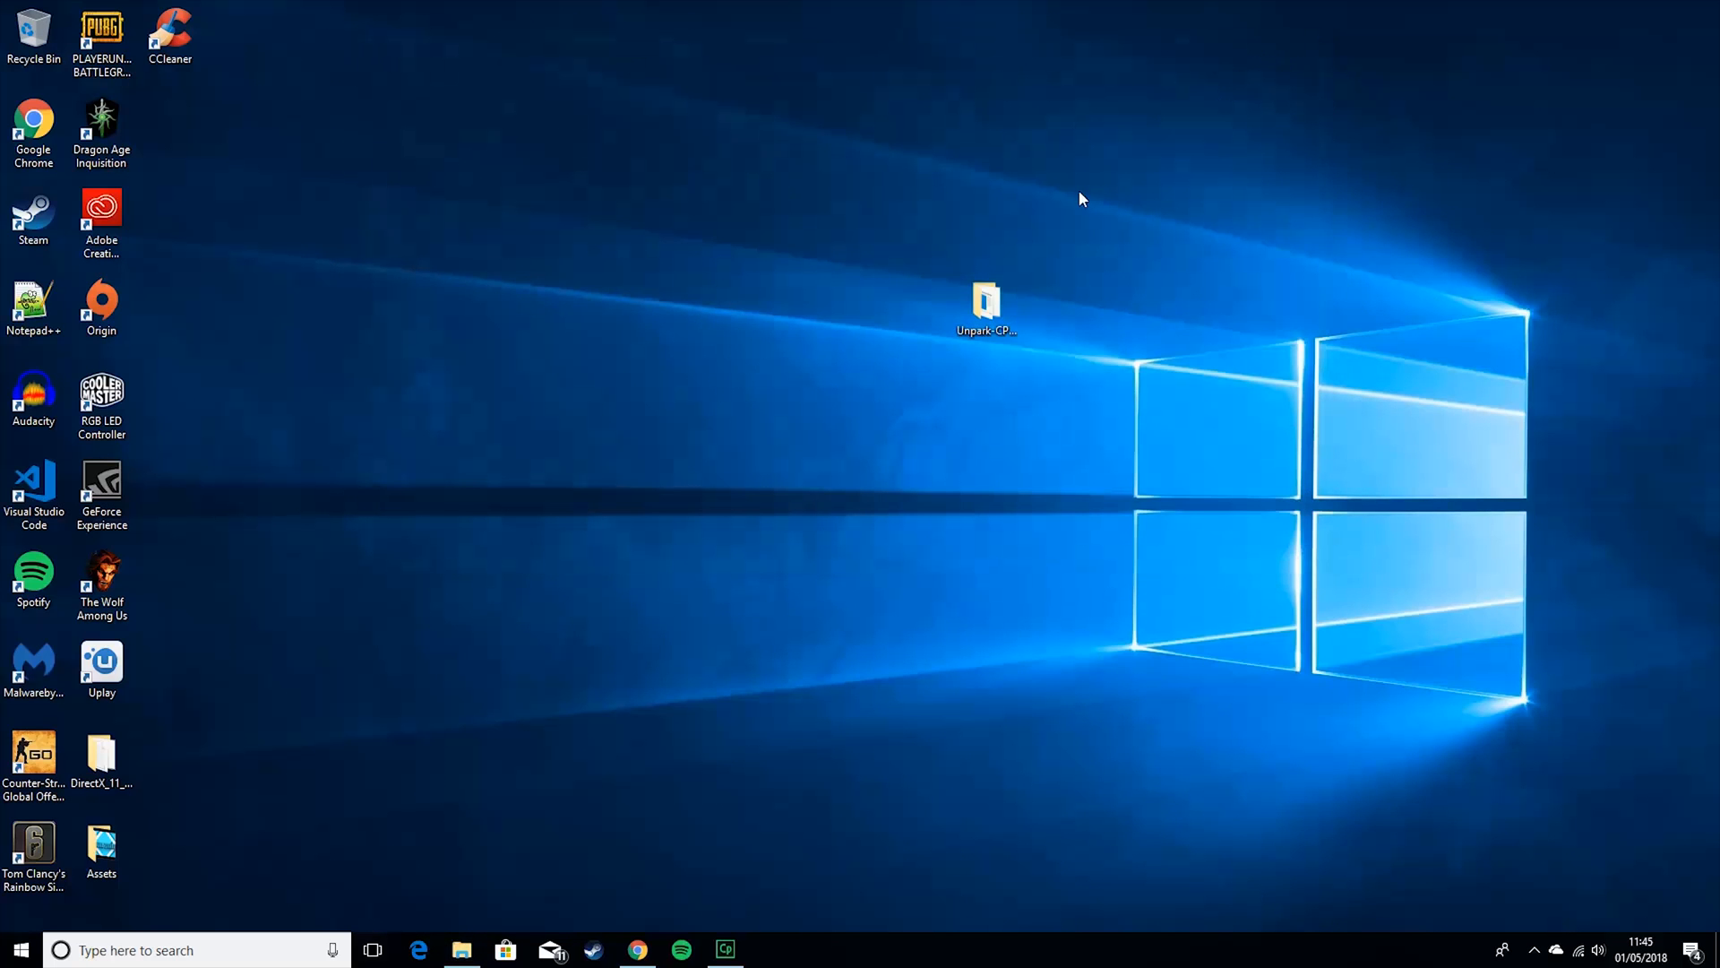
# Open the properties of the Windows (C:) drive from This PC and start Disk Clean-up for it
pyautogui.click(461, 950)
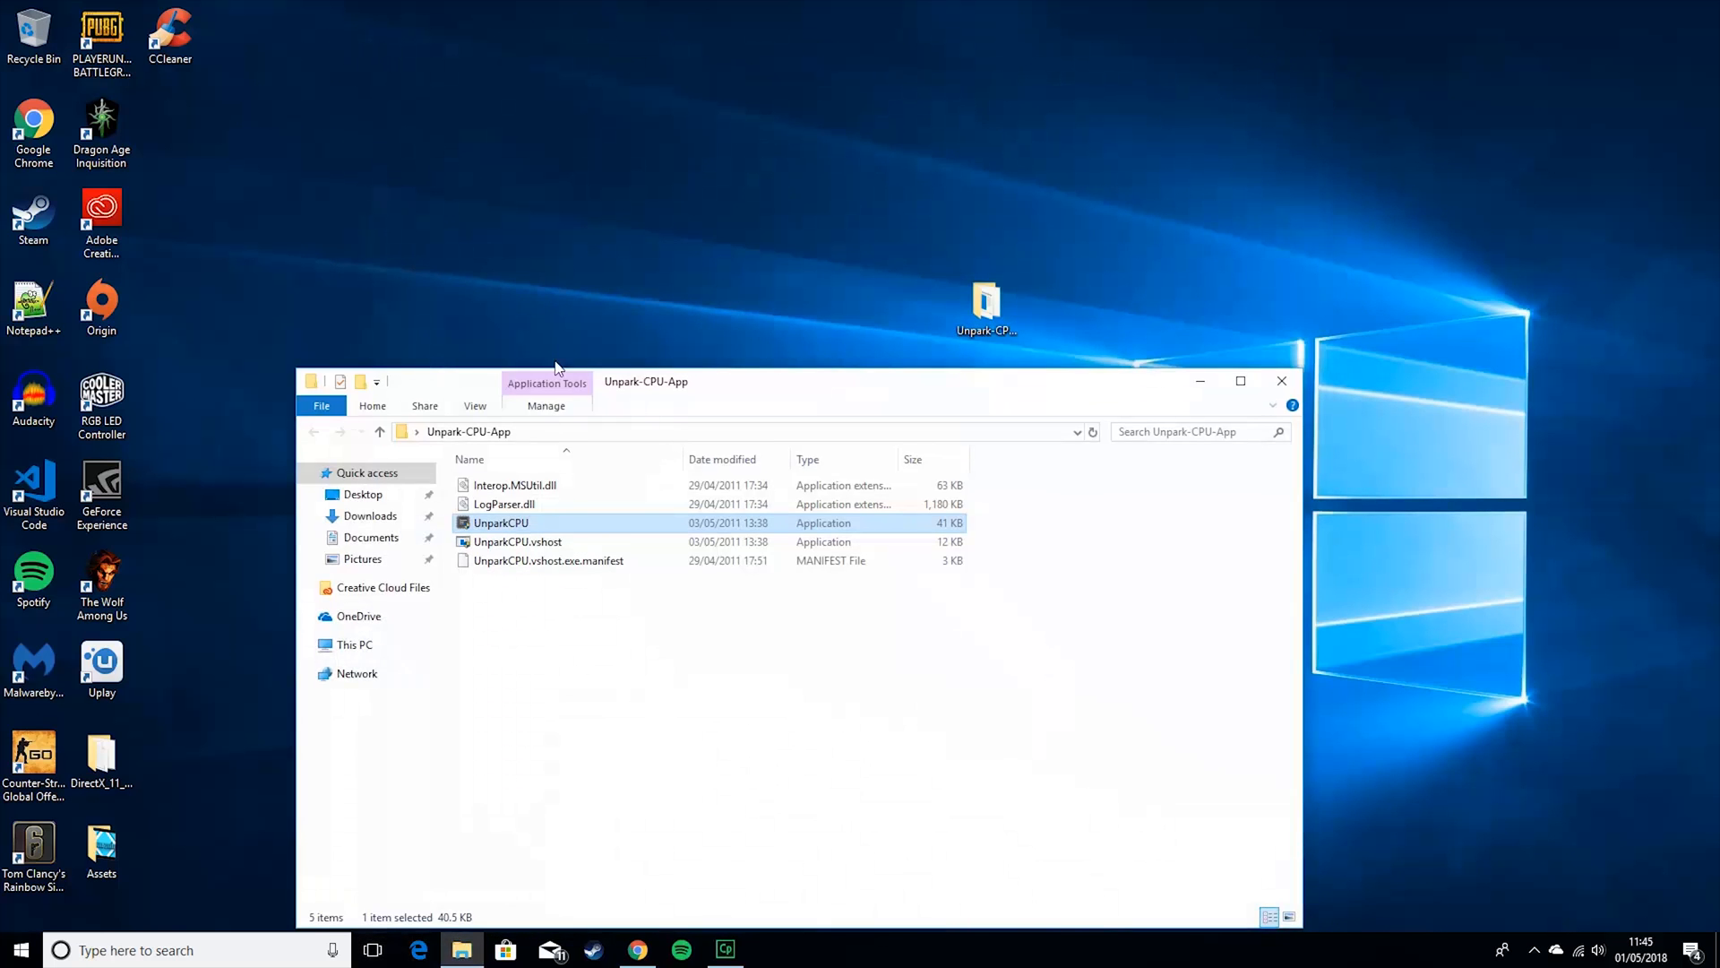
pyautogui.click(354, 645)
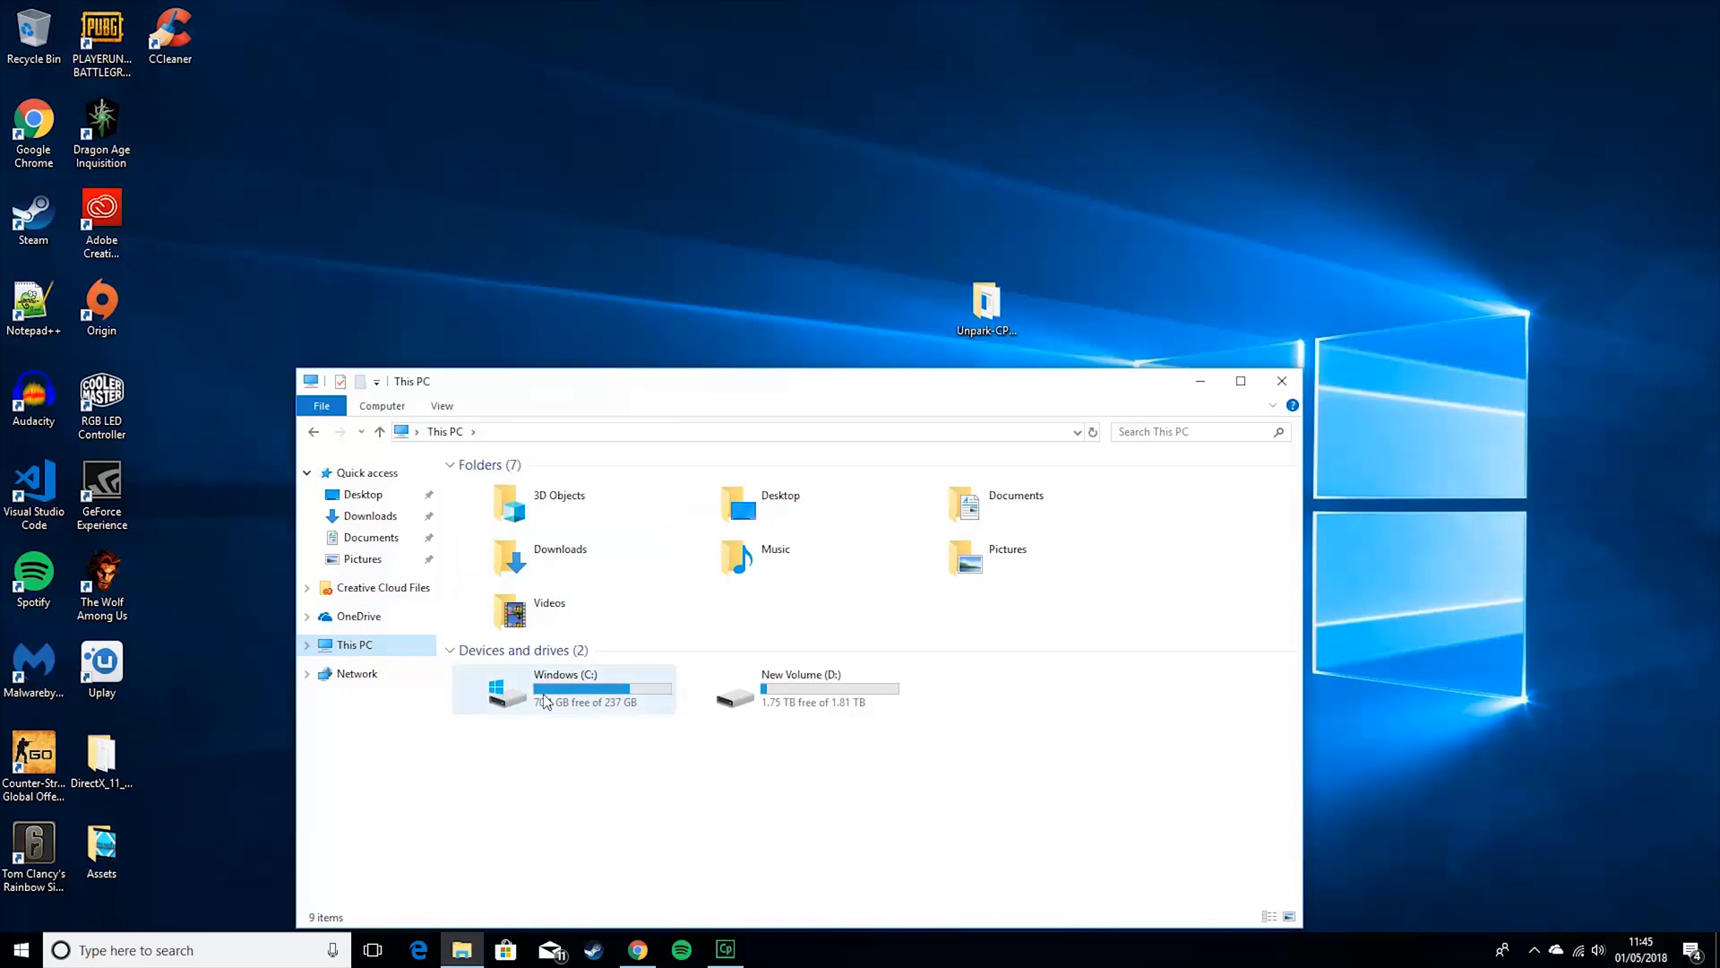
pyautogui.moveTo(574, 391); pyautogui.dragTo(596, 24)
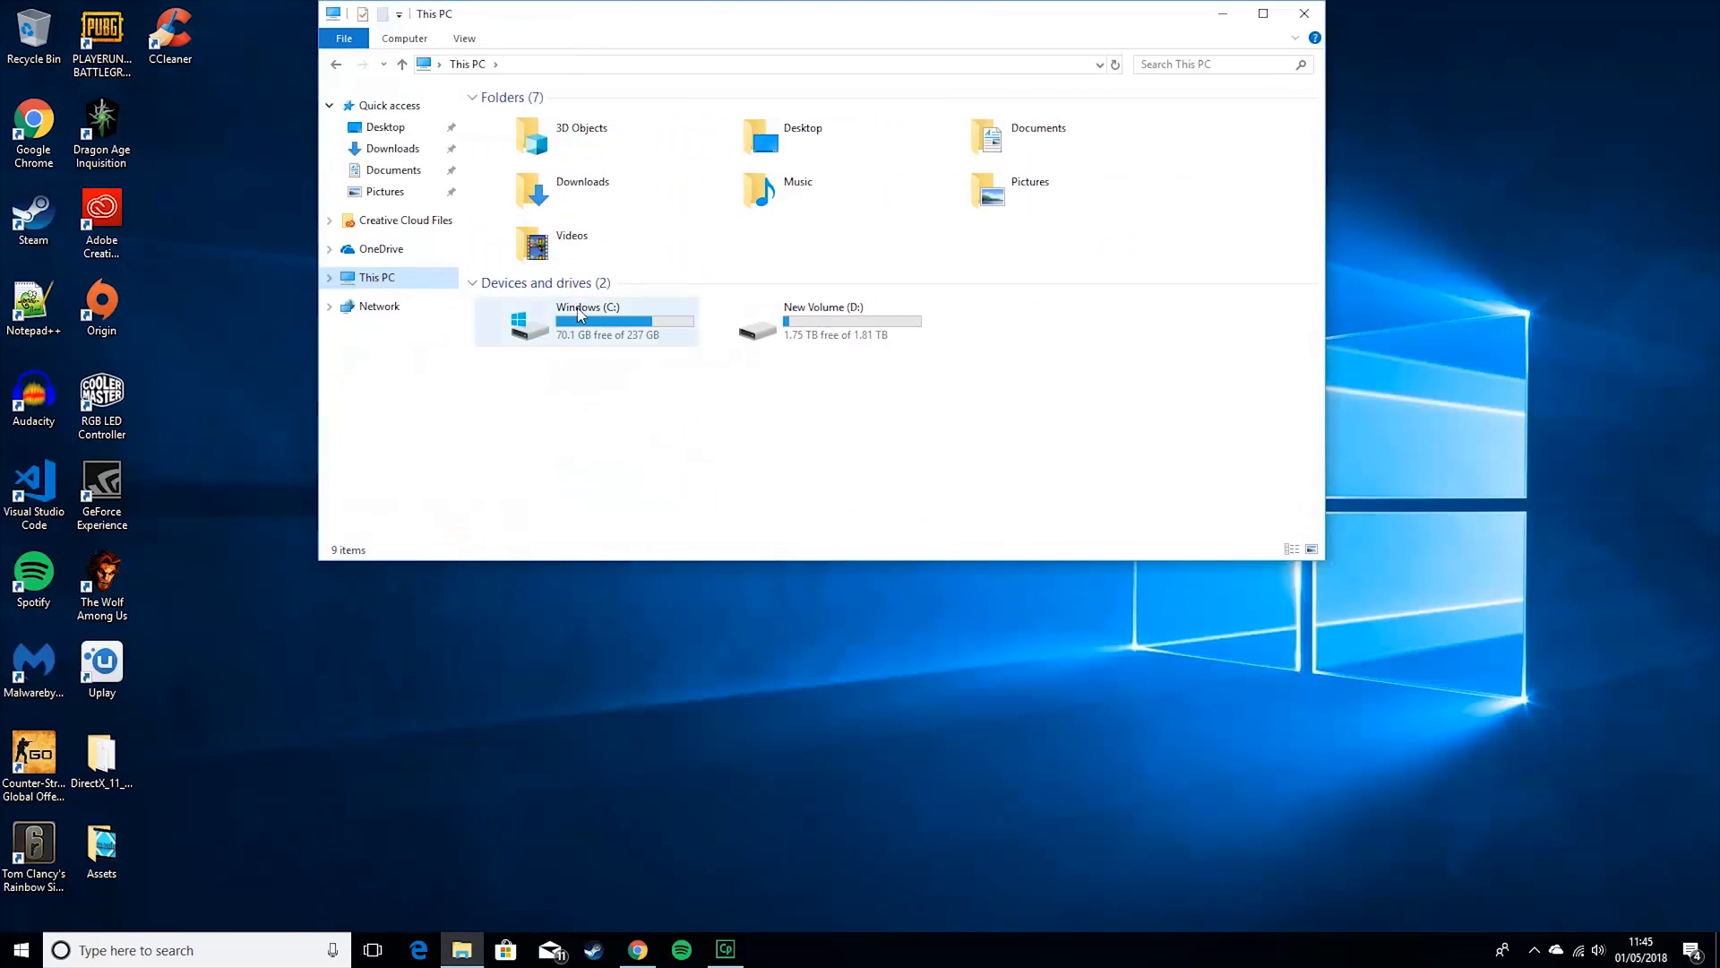
pyautogui.rightClick(571, 327)
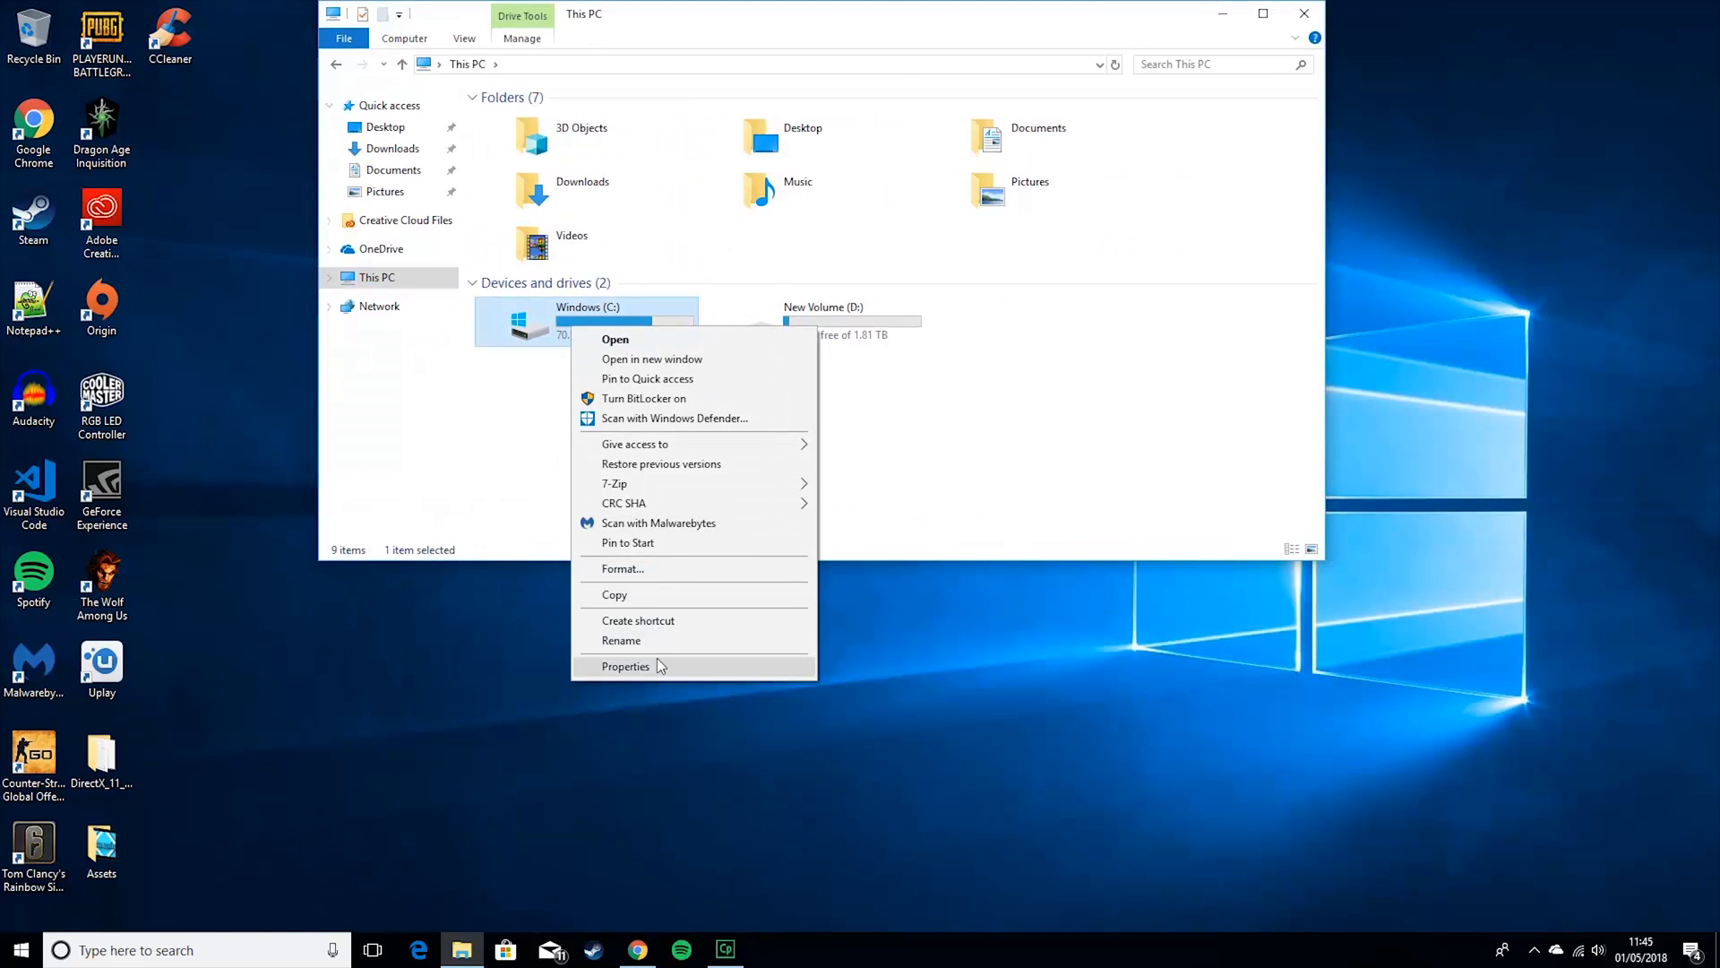
pyautogui.click(631, 663)
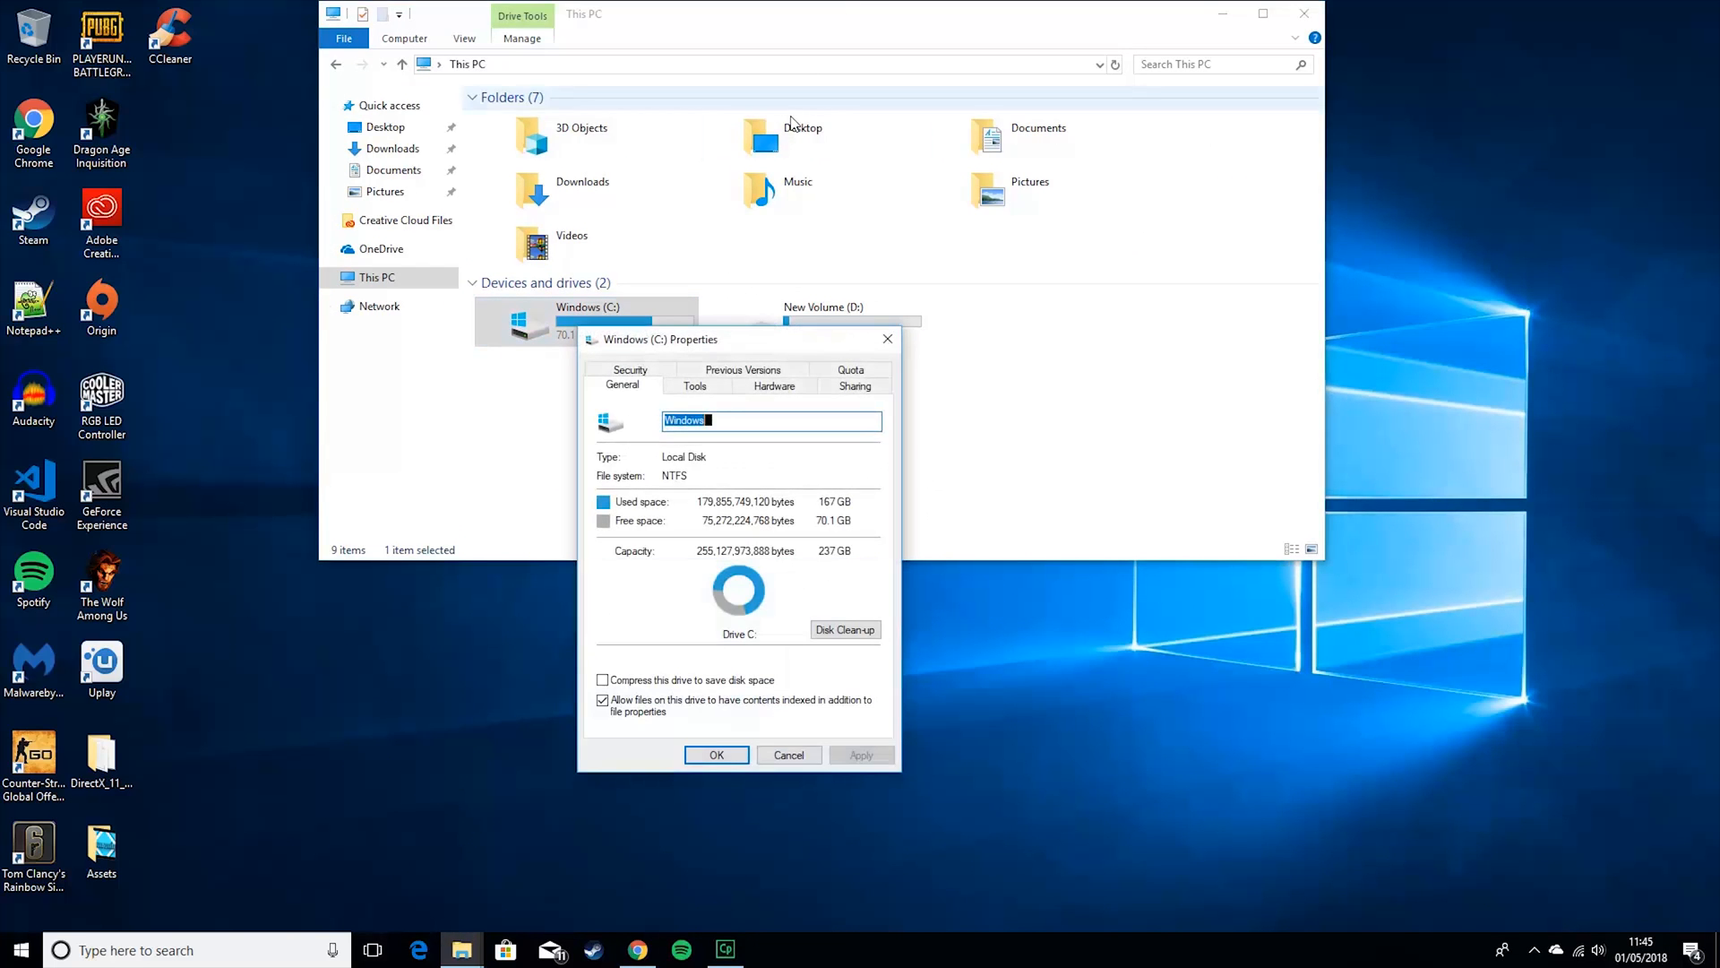
pyautogui.click(845, 629)
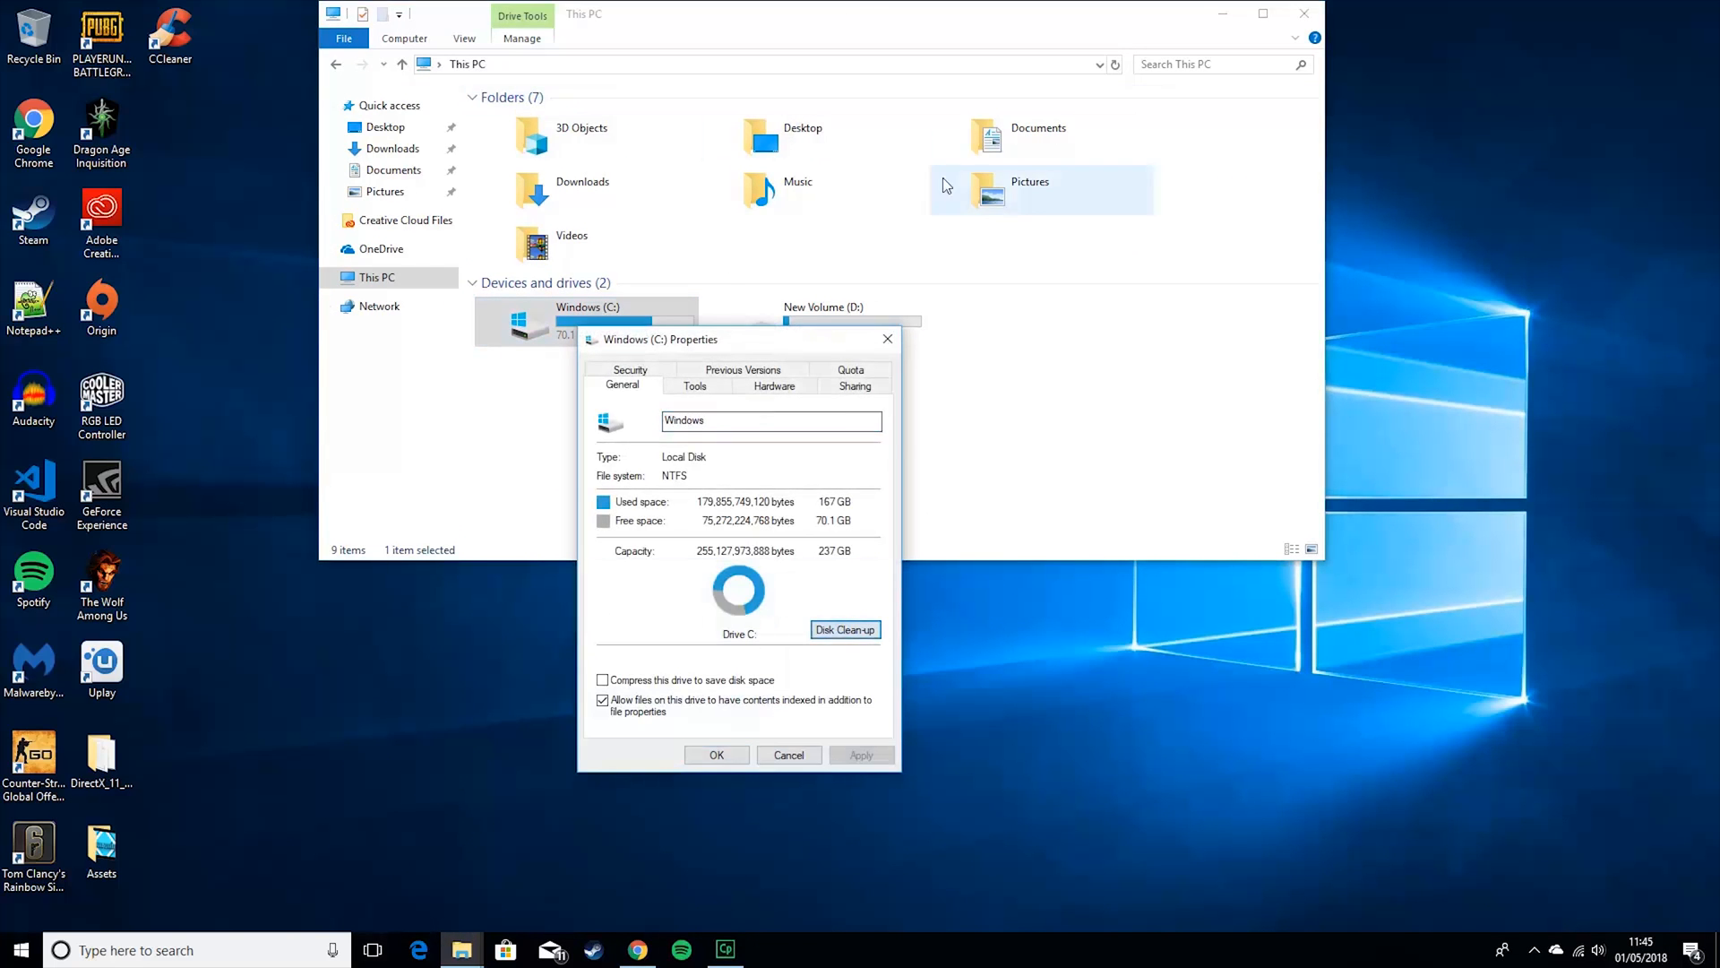
# Add DirectX Shader Cache, Delivery Optimisation Files, Recycle Bin and Temporary files to the clean-up selection and permanently delete the selected files
pyautogui.click(236, 344)
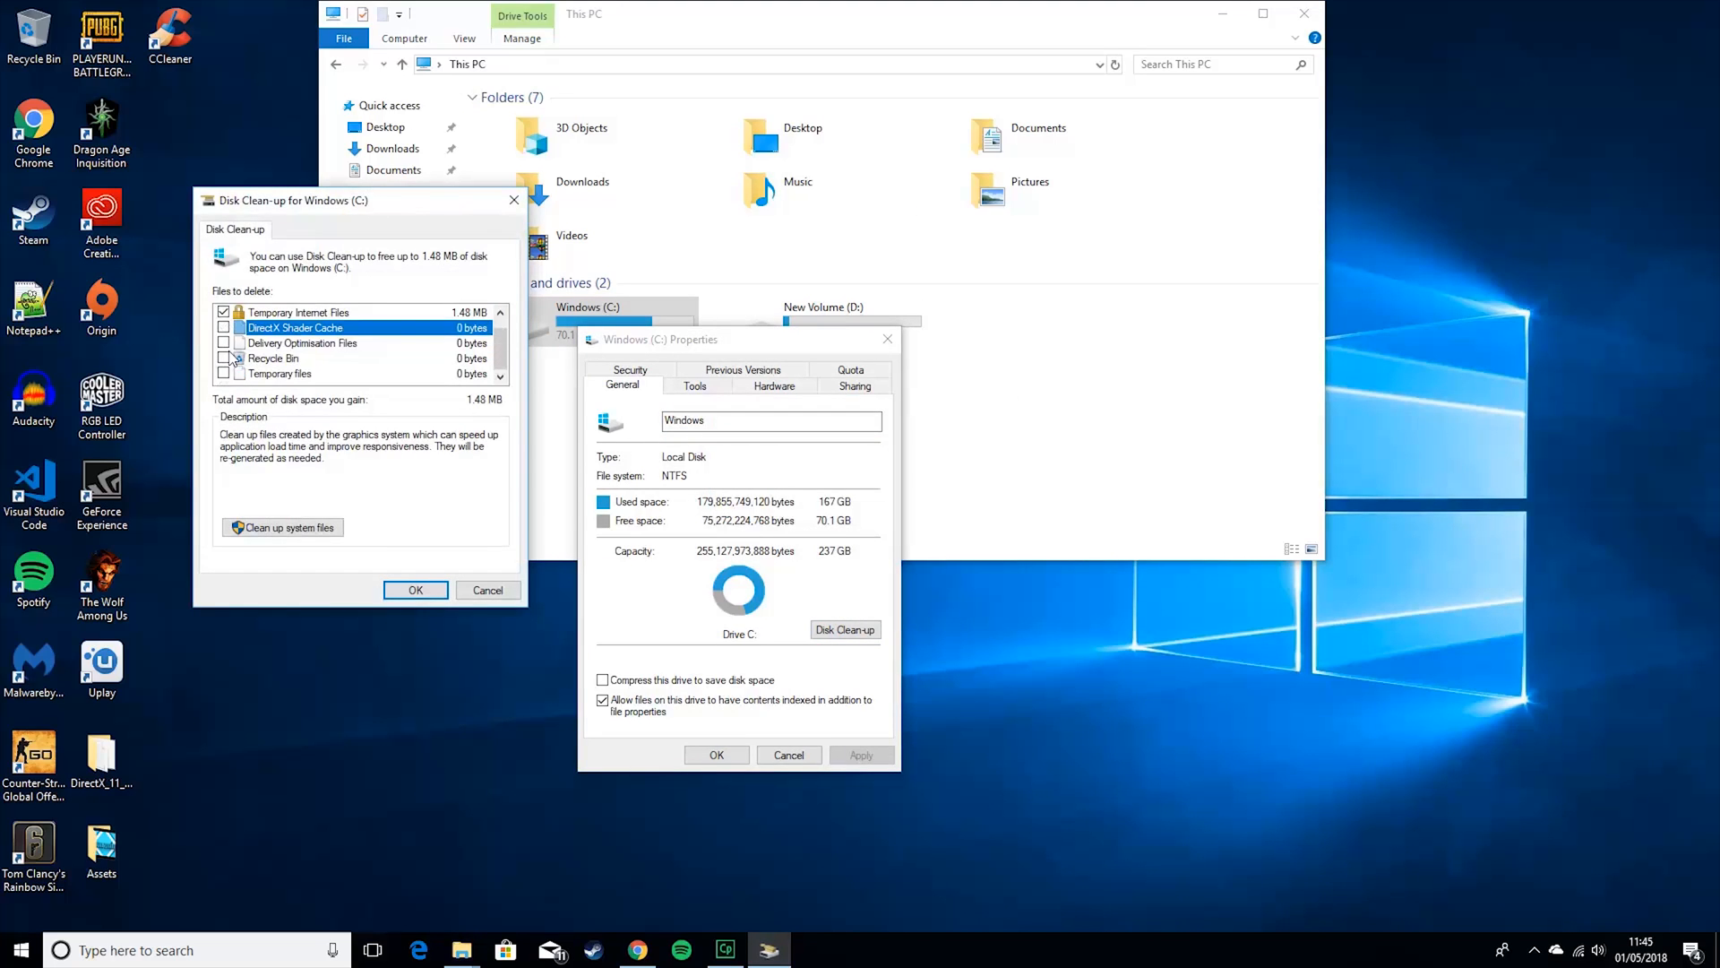
pyautogui.click(223, 342)
pyautogui.scroll(-1, 251, 380)
pyautogui.click(224, 345)
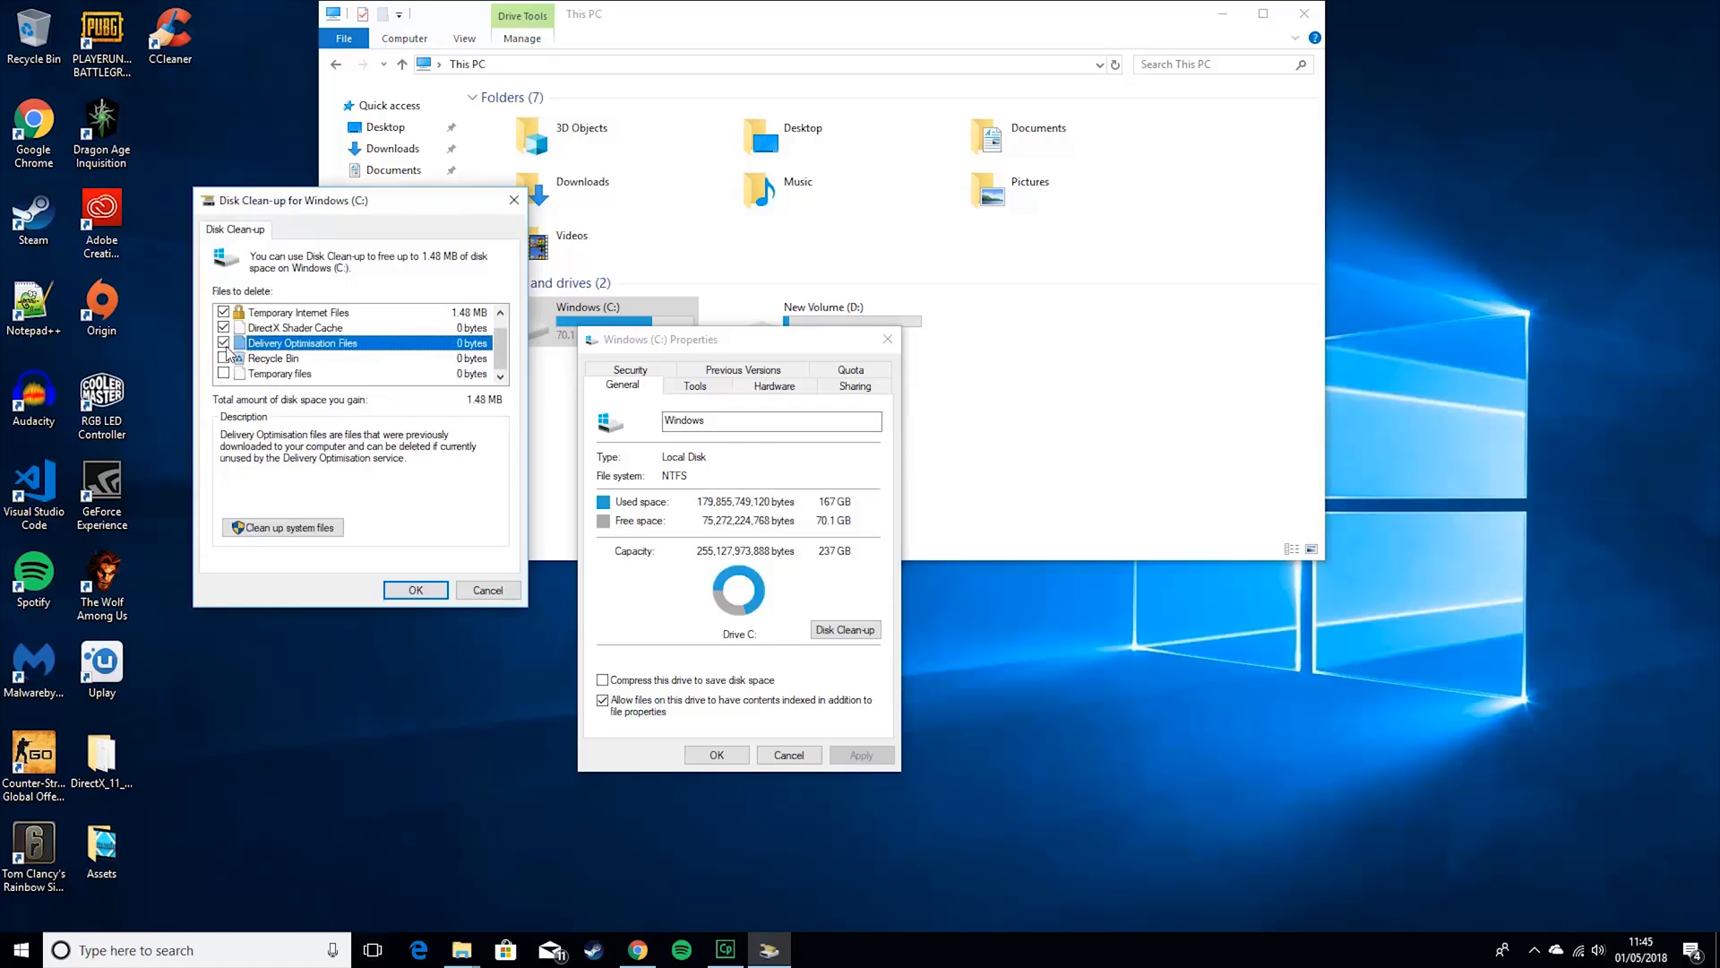
pyautogui.click(223, 374)
pyautogui.scroll(1, 484, 360)
pyautogui.scroll(-1, 457, 337)
pyautogui.click(414, 590)
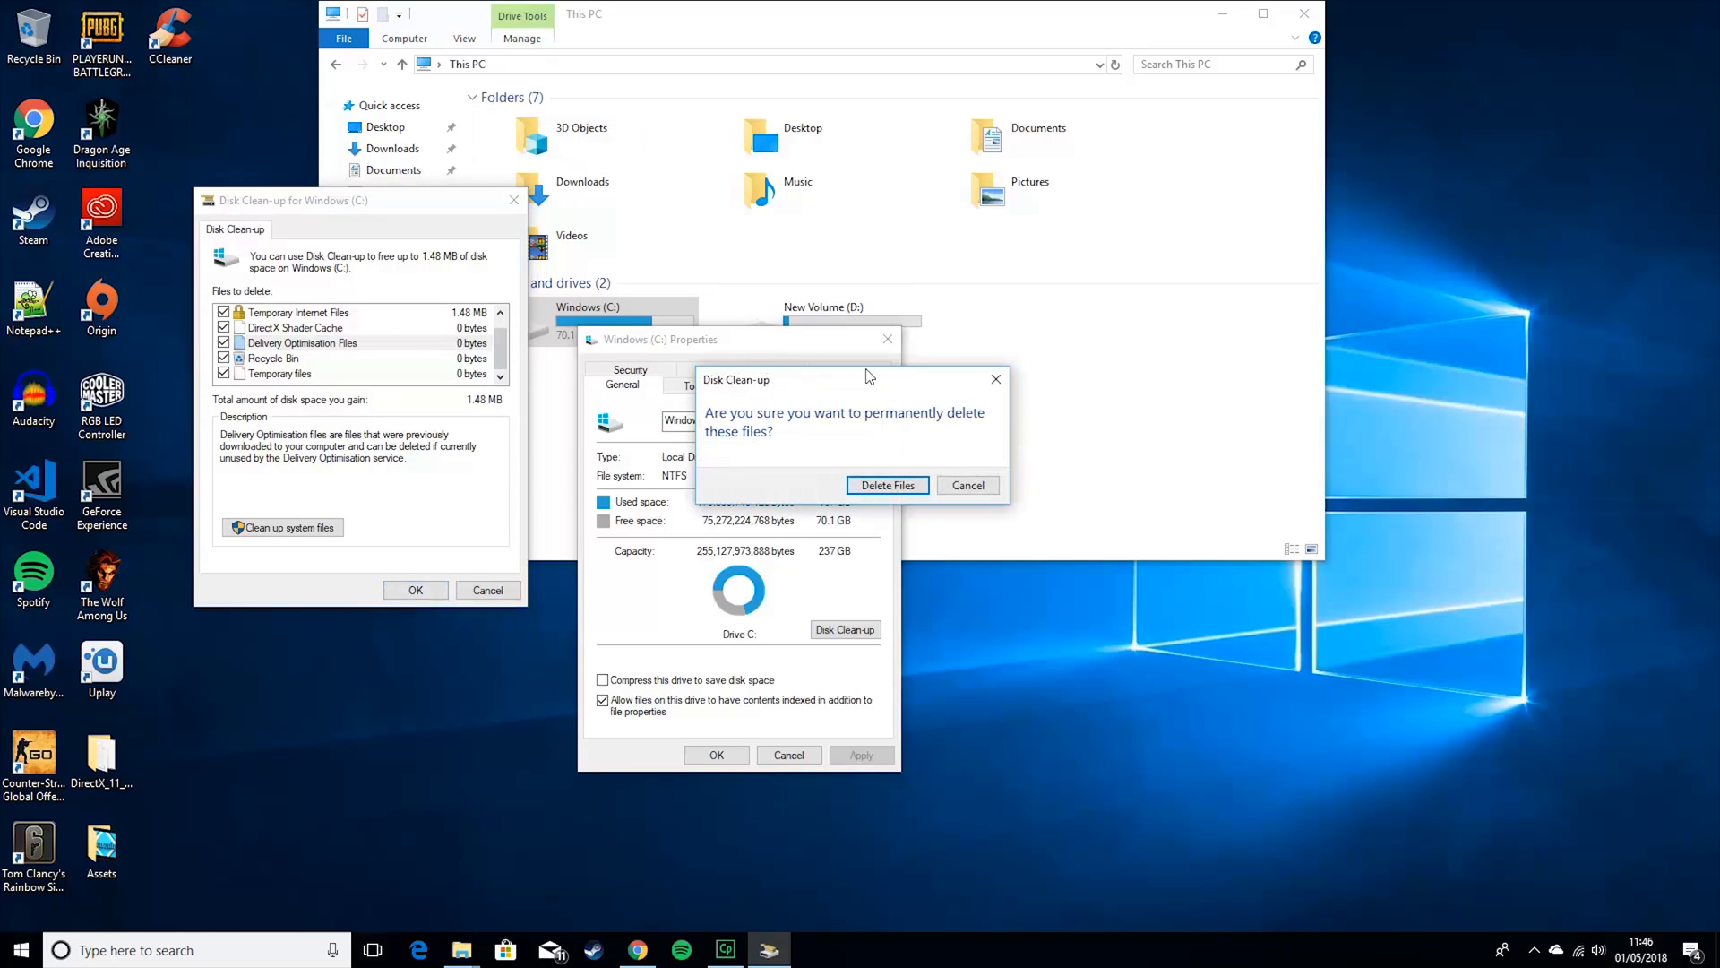
pyautogui.click(875, 484)
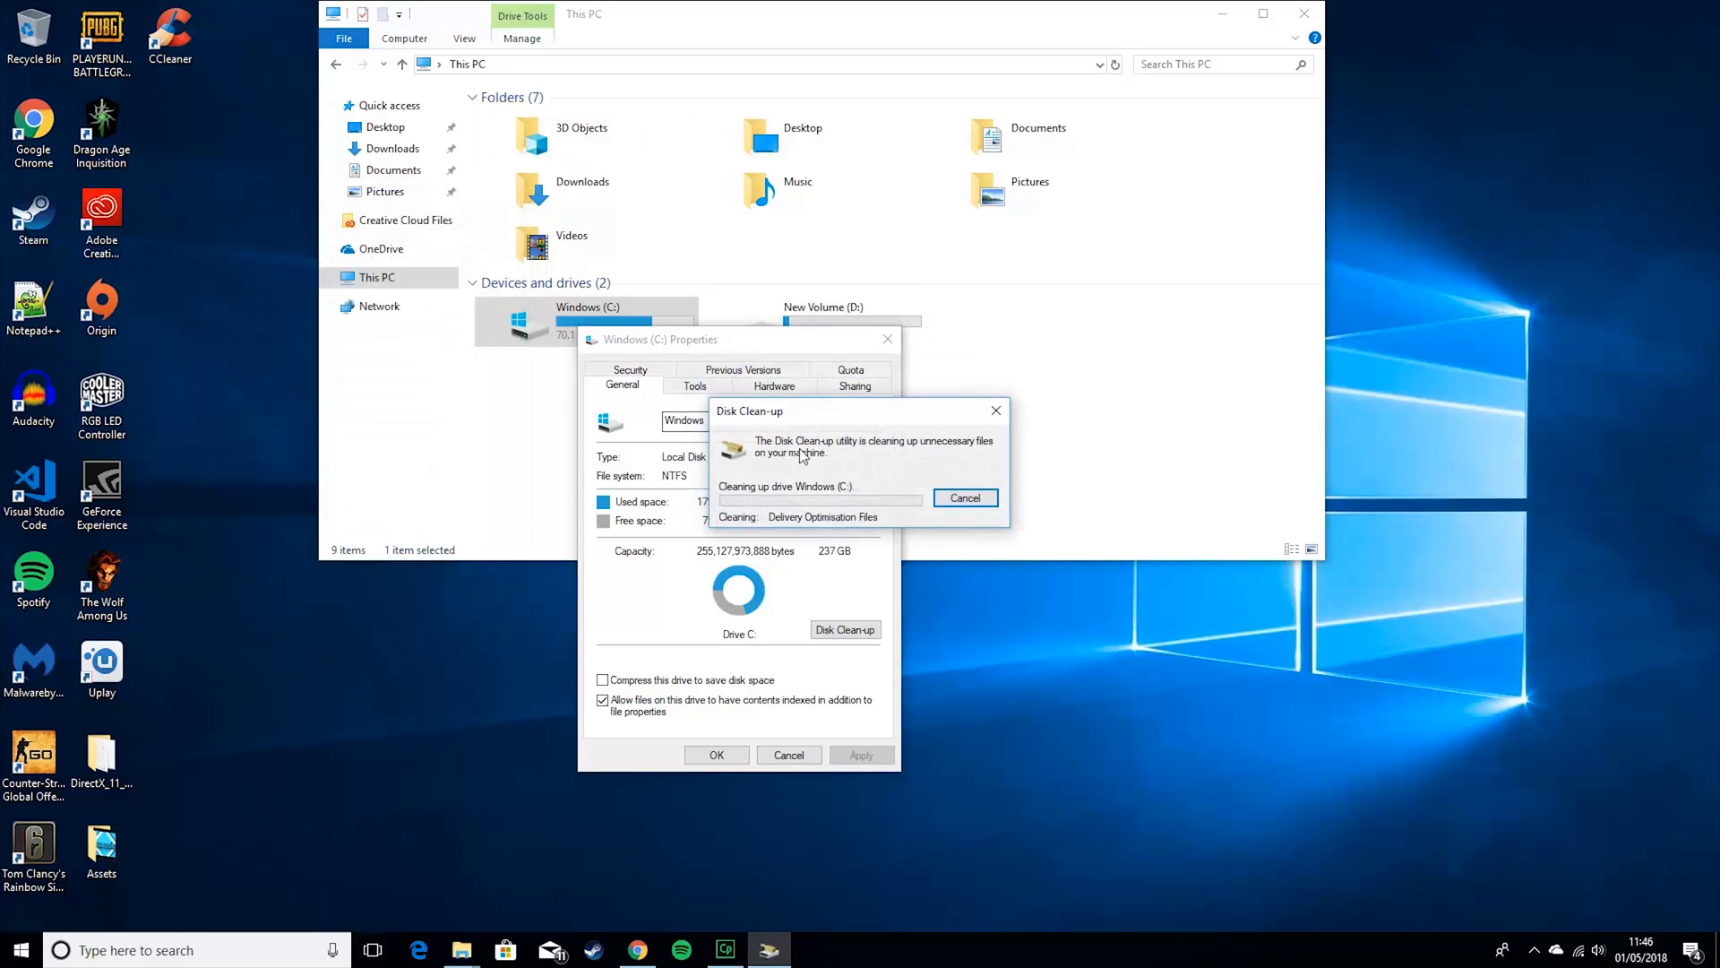
pyautogui.moveTo(804, 422); pyautogui.dragTo(1085, 448)
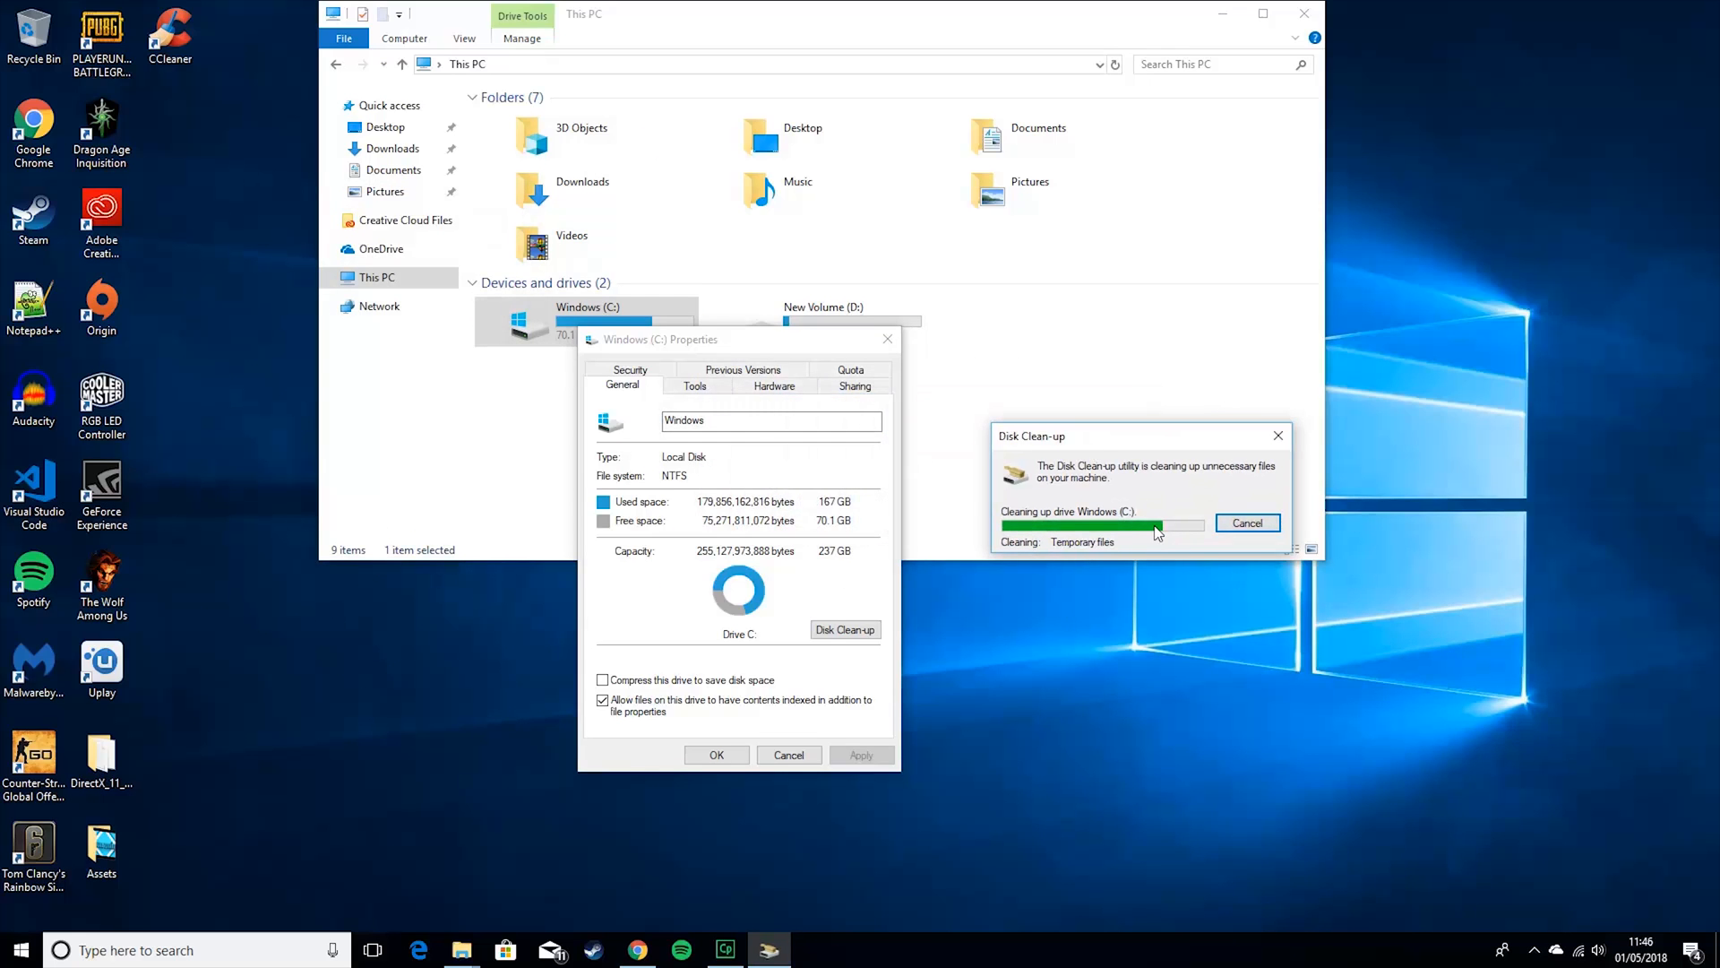
# Scan the Windows (C:) drive for file system errors and close the error-checking report
pyautogui.click(698, 394)
pyautogui.click(817, 468)
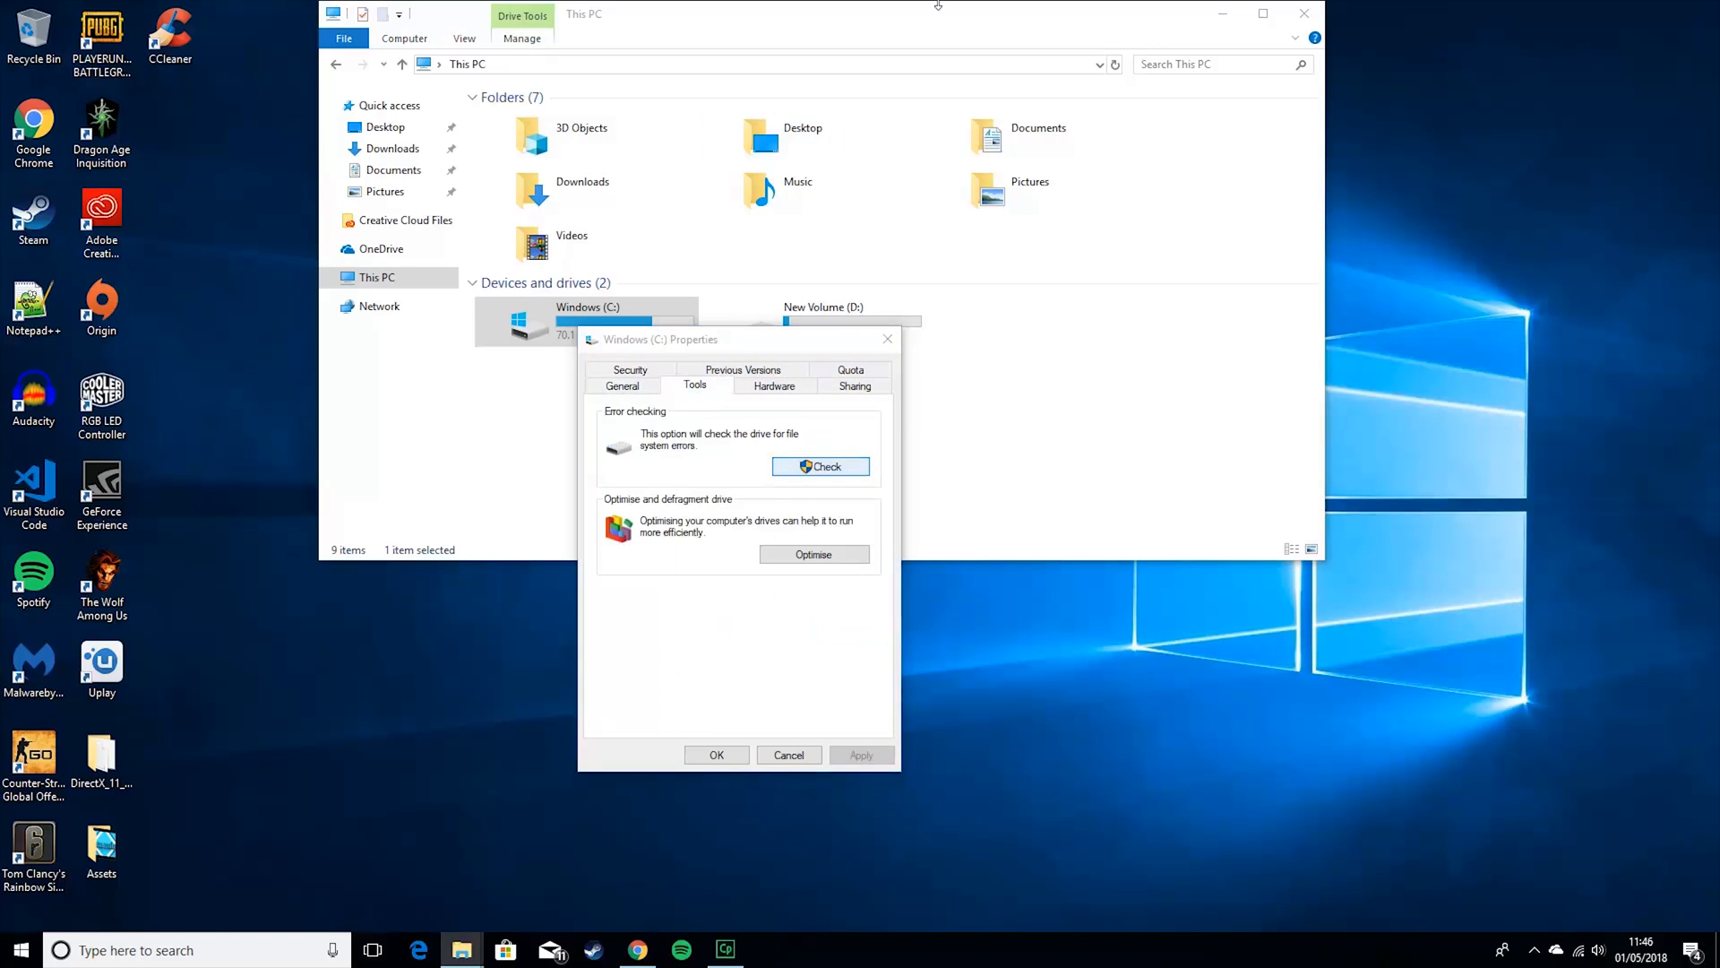
pyautogui.click(758, 479)
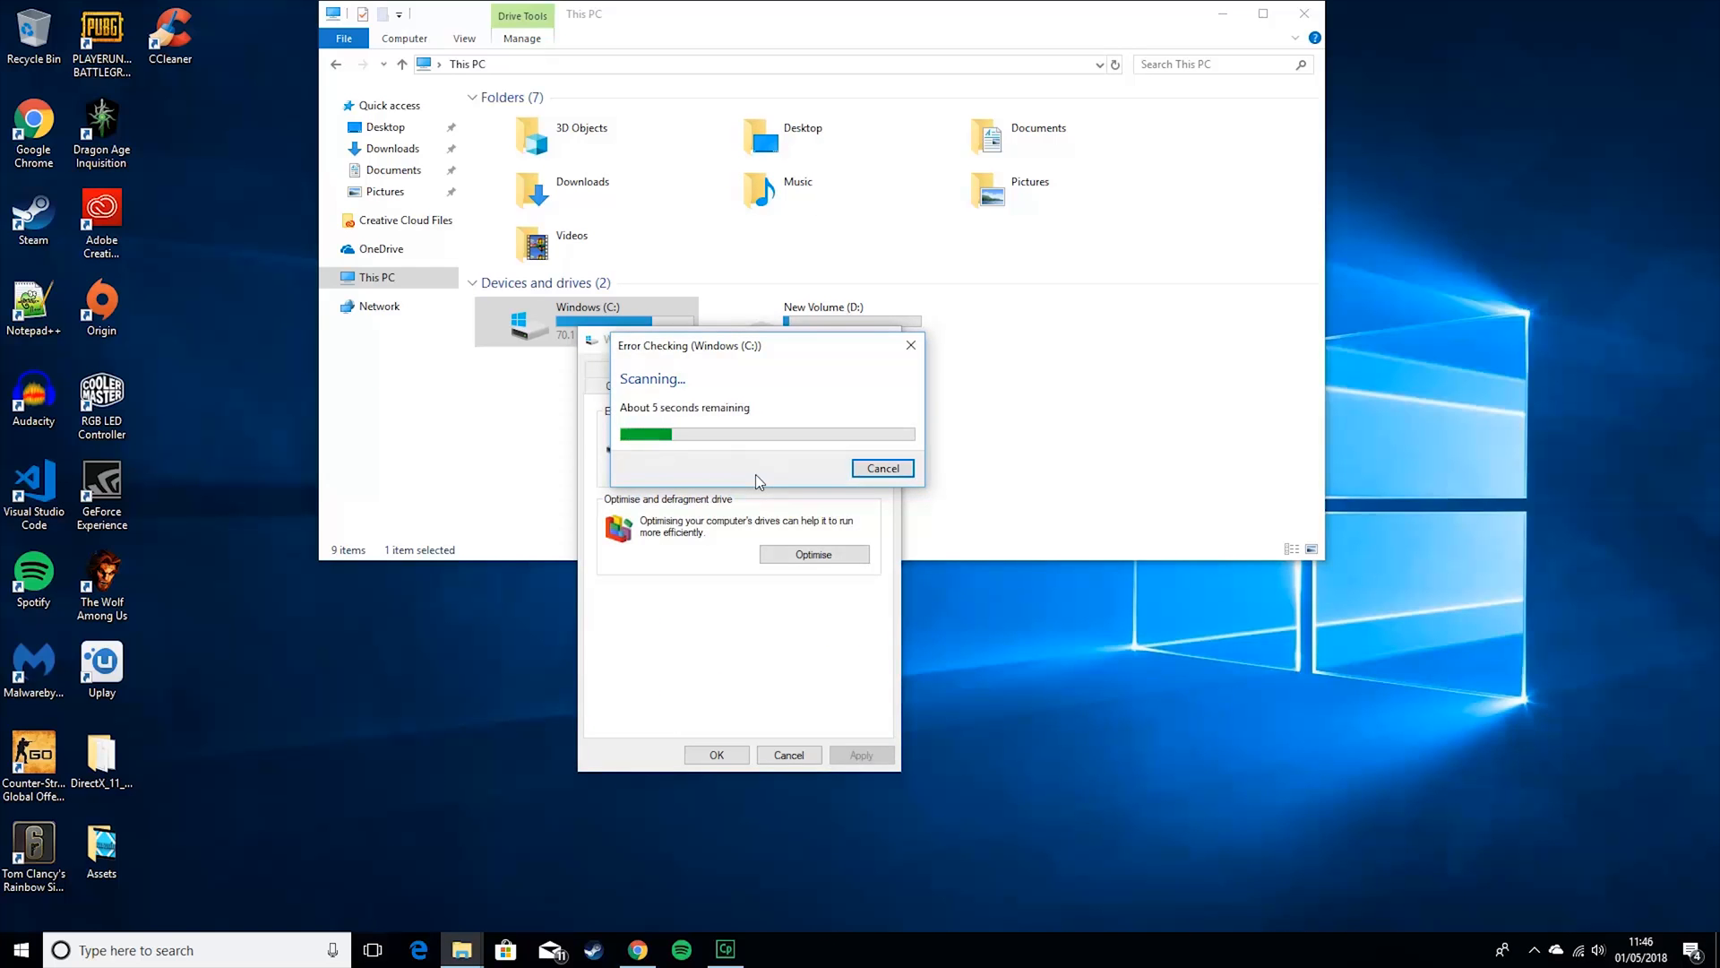
pyautogui.moveTo(682, 350); pyautogui.dragTo(965, 431)
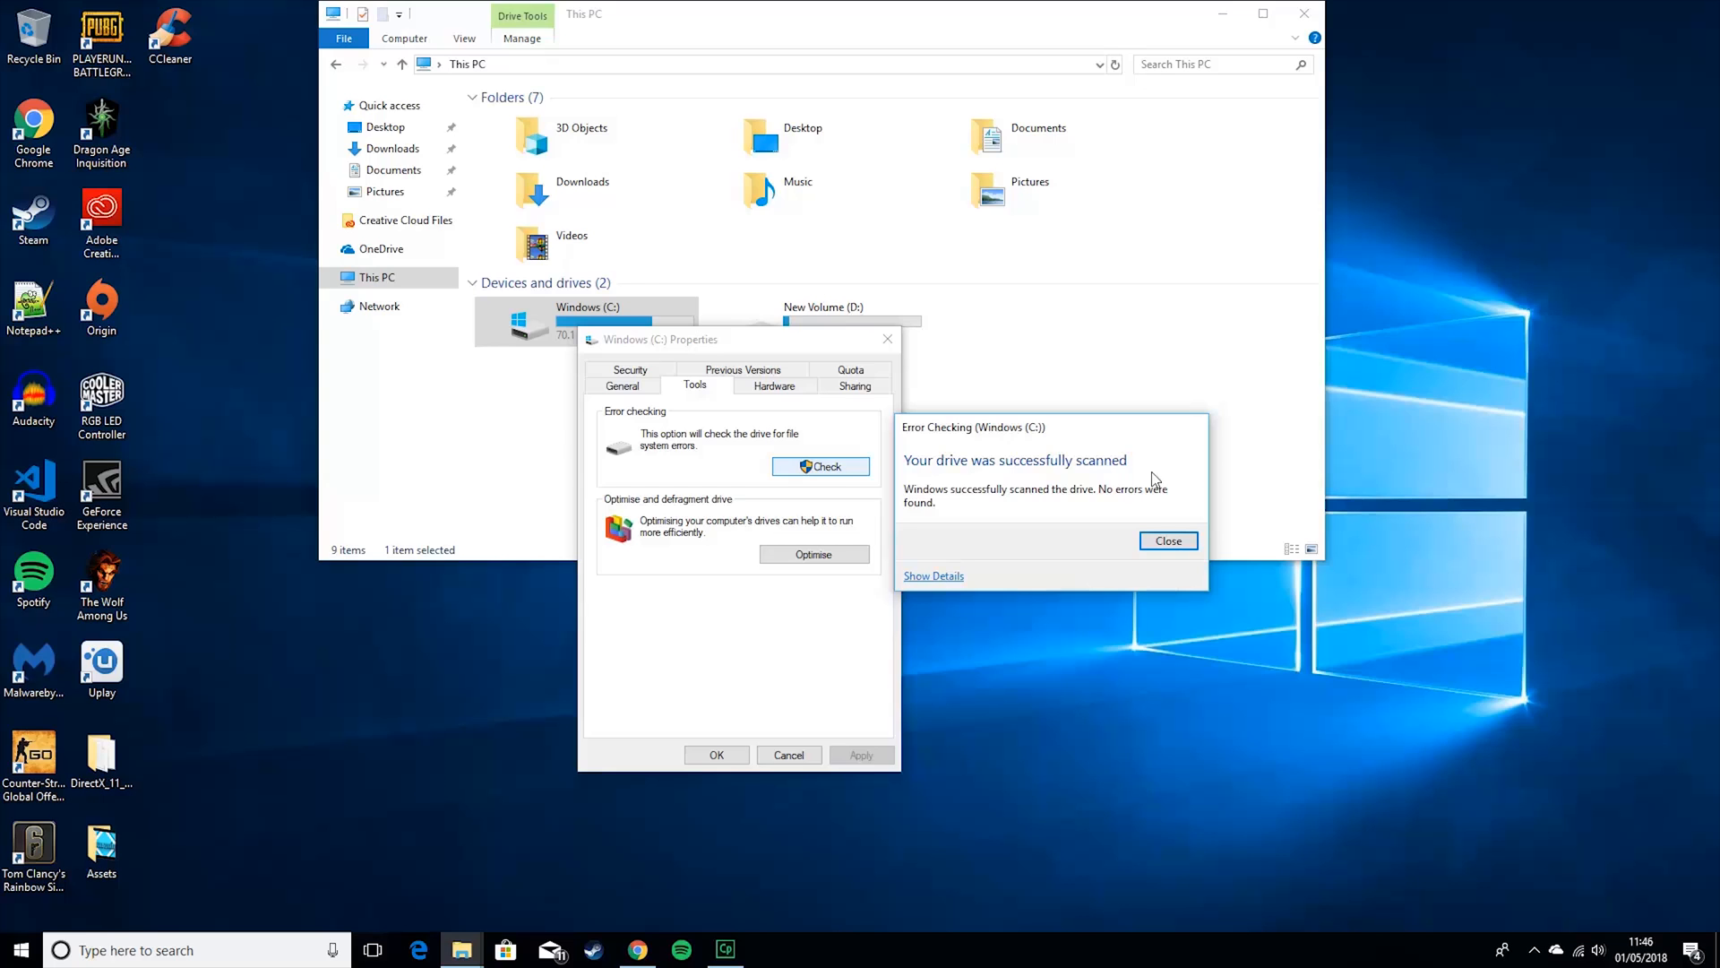
pyautogui.click(1168, 540)
# Optimise the New Volume (D:) hard disk in Optimise Drives and close that window
pyautogui.click(814, 554)
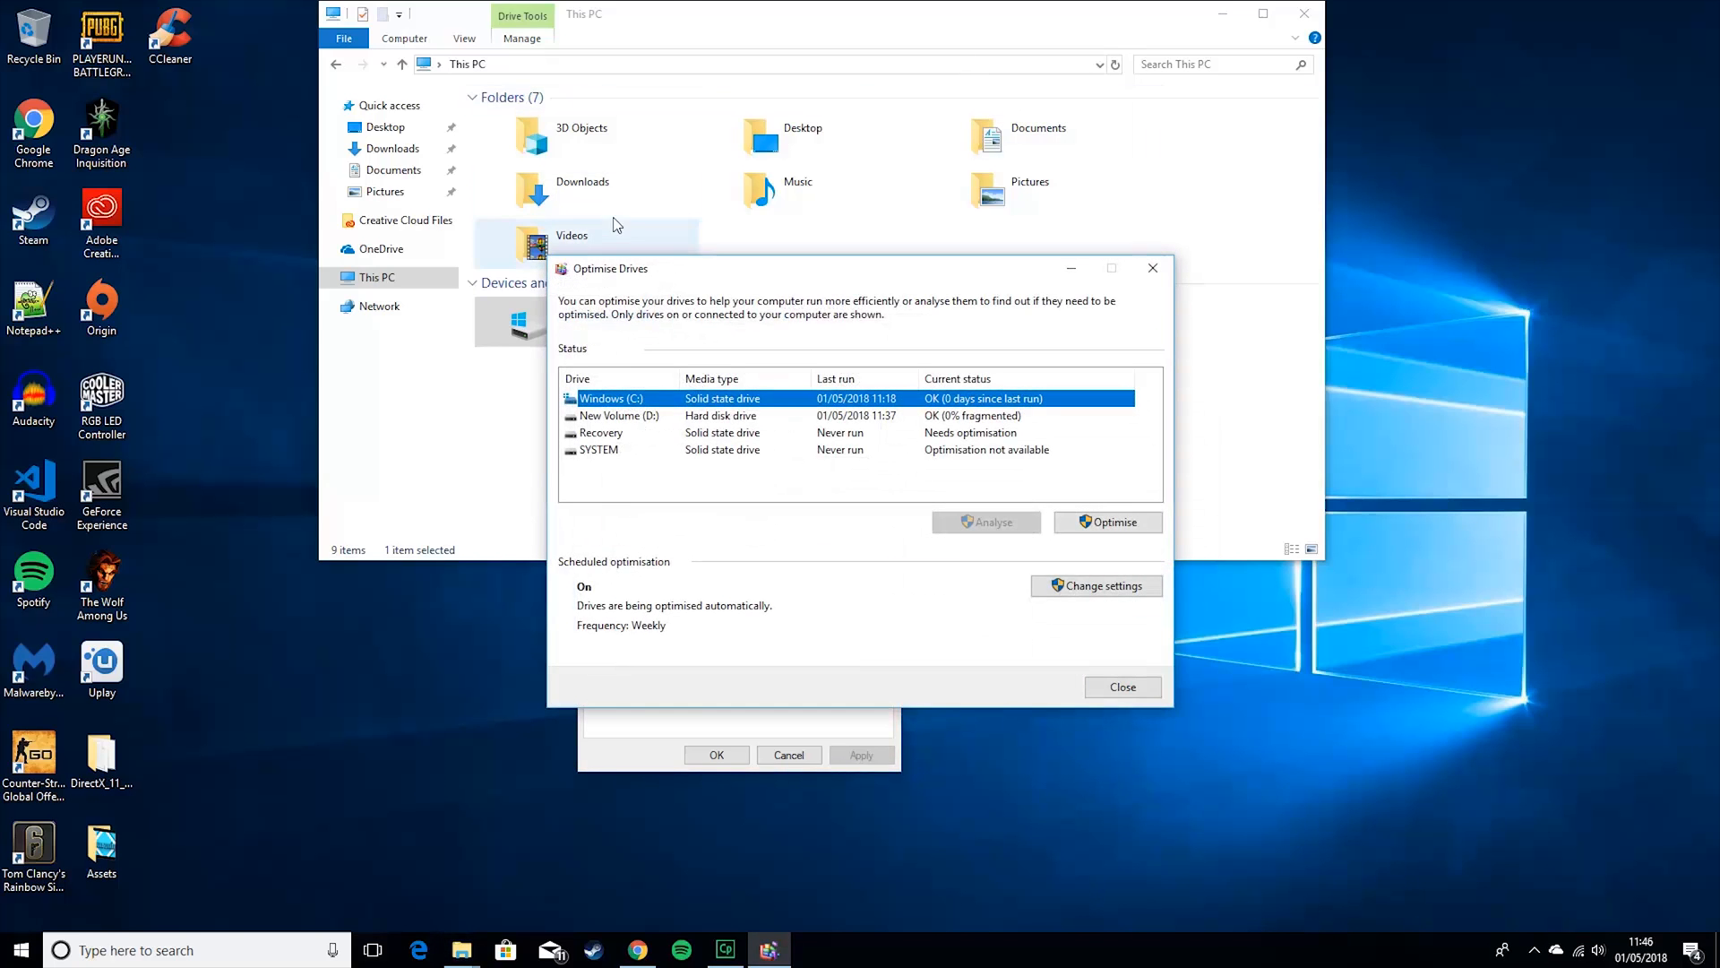
pyautogui.click(776, 417)
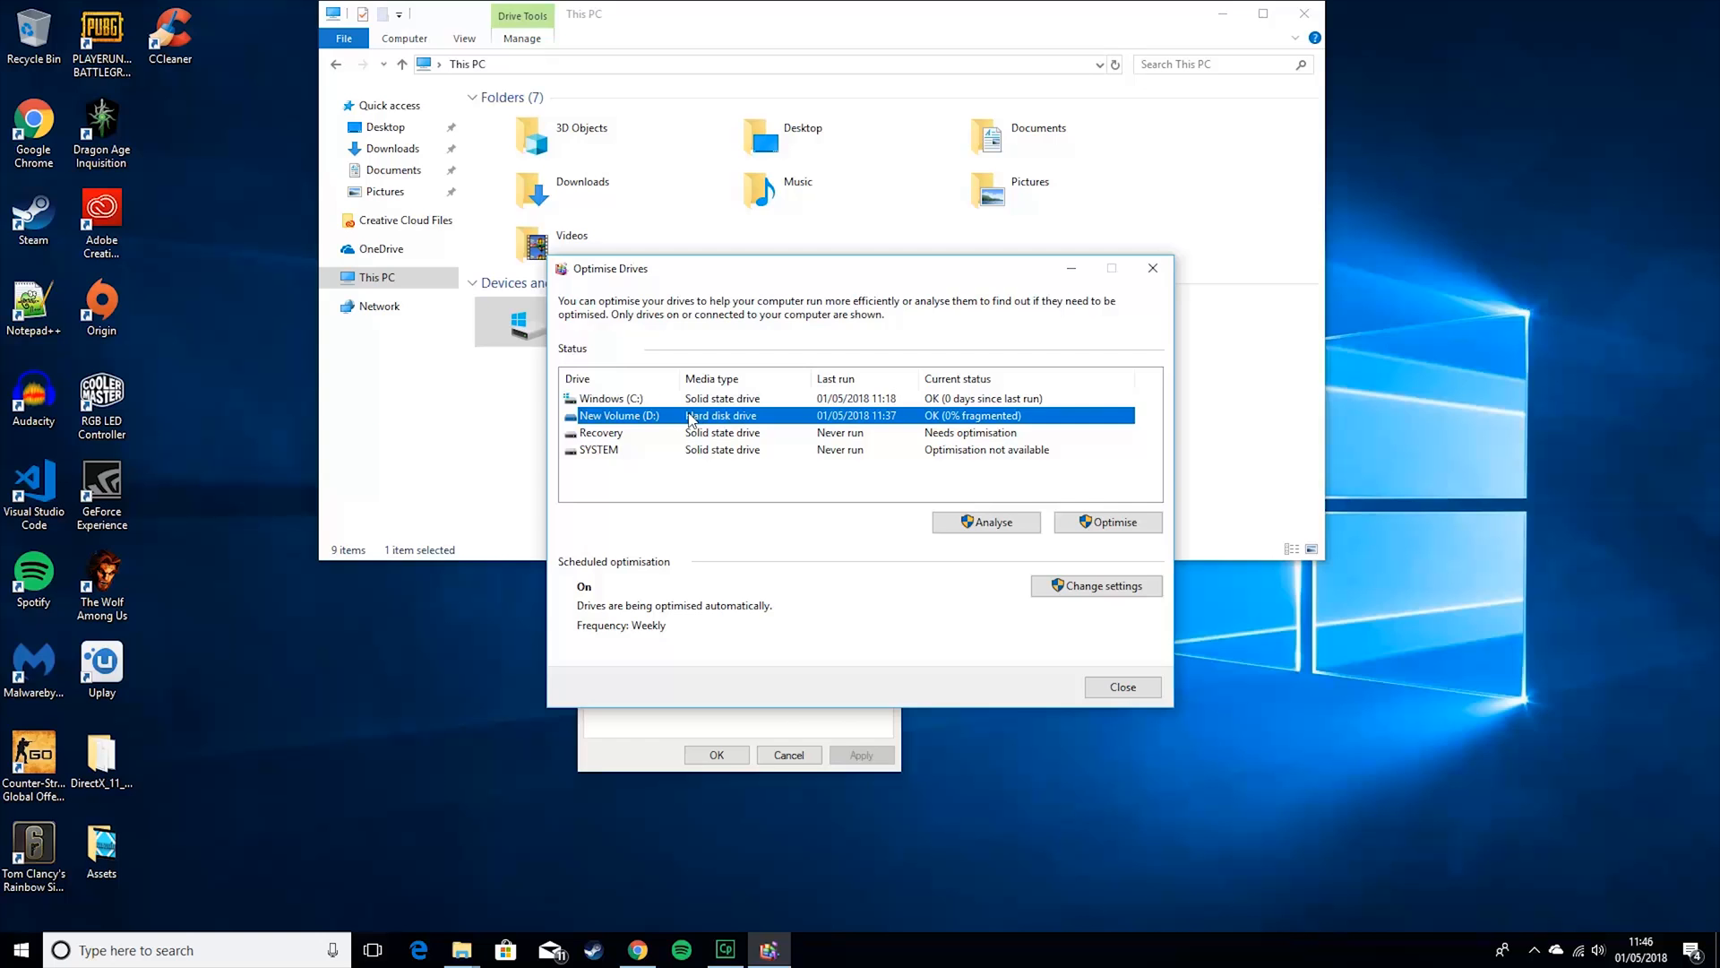
pyautogui.click(1102, 524)
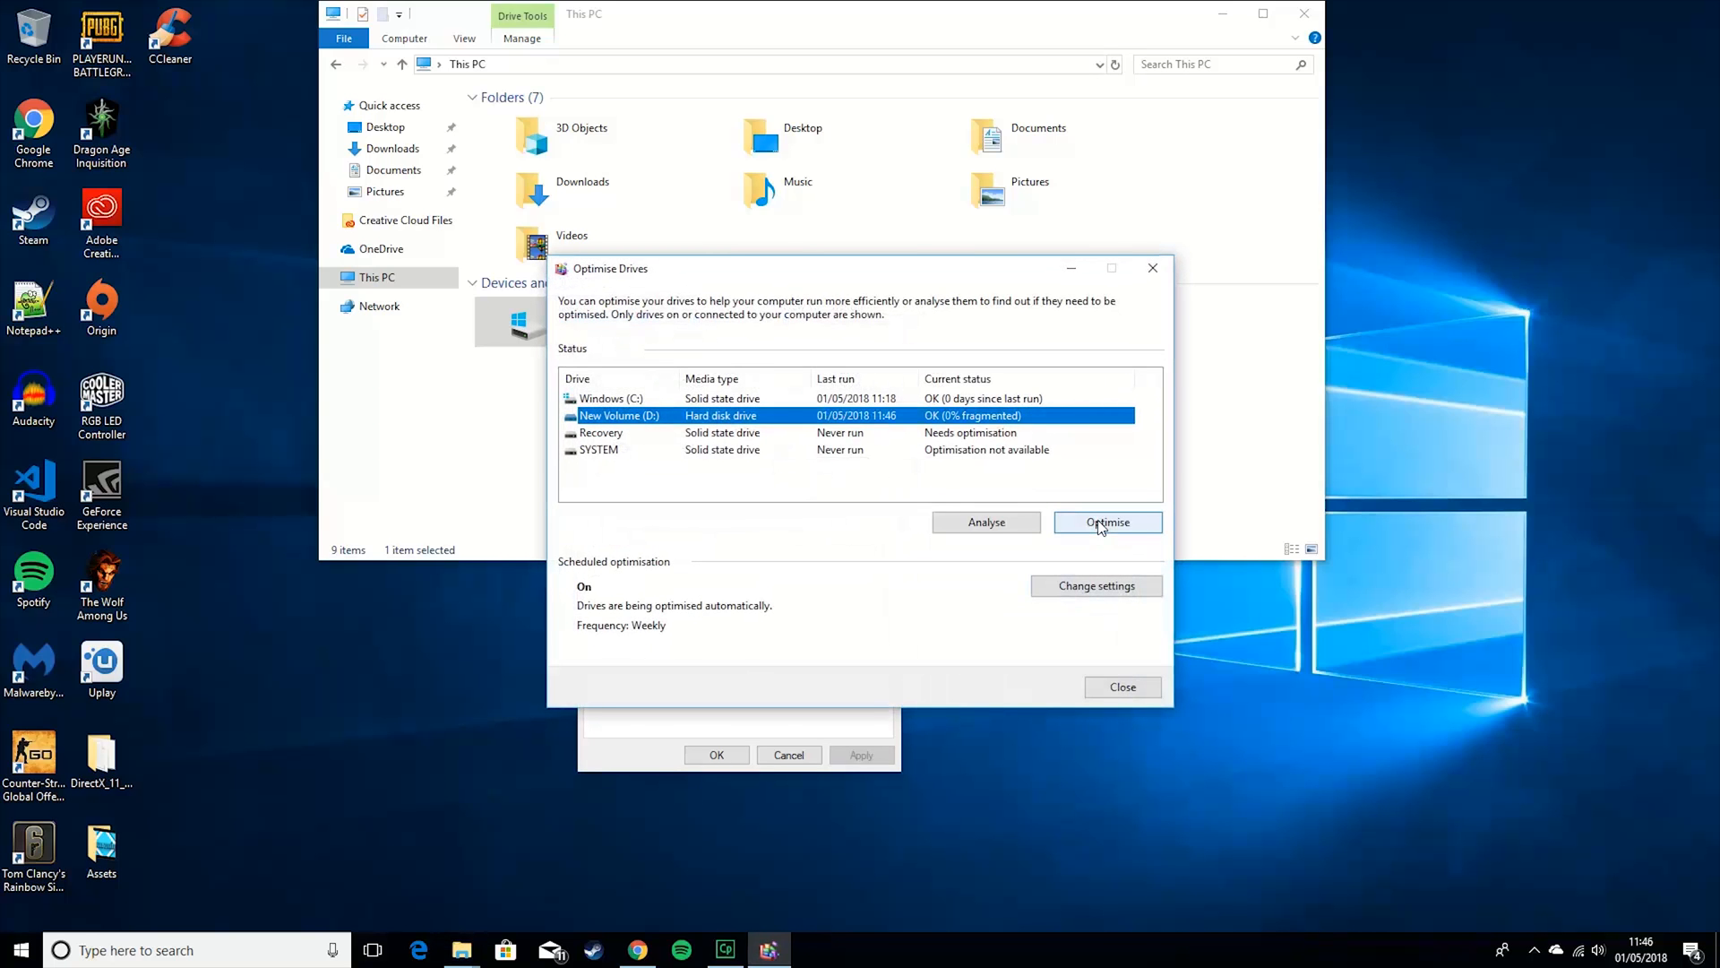
pyautogui.click(1122, 687)
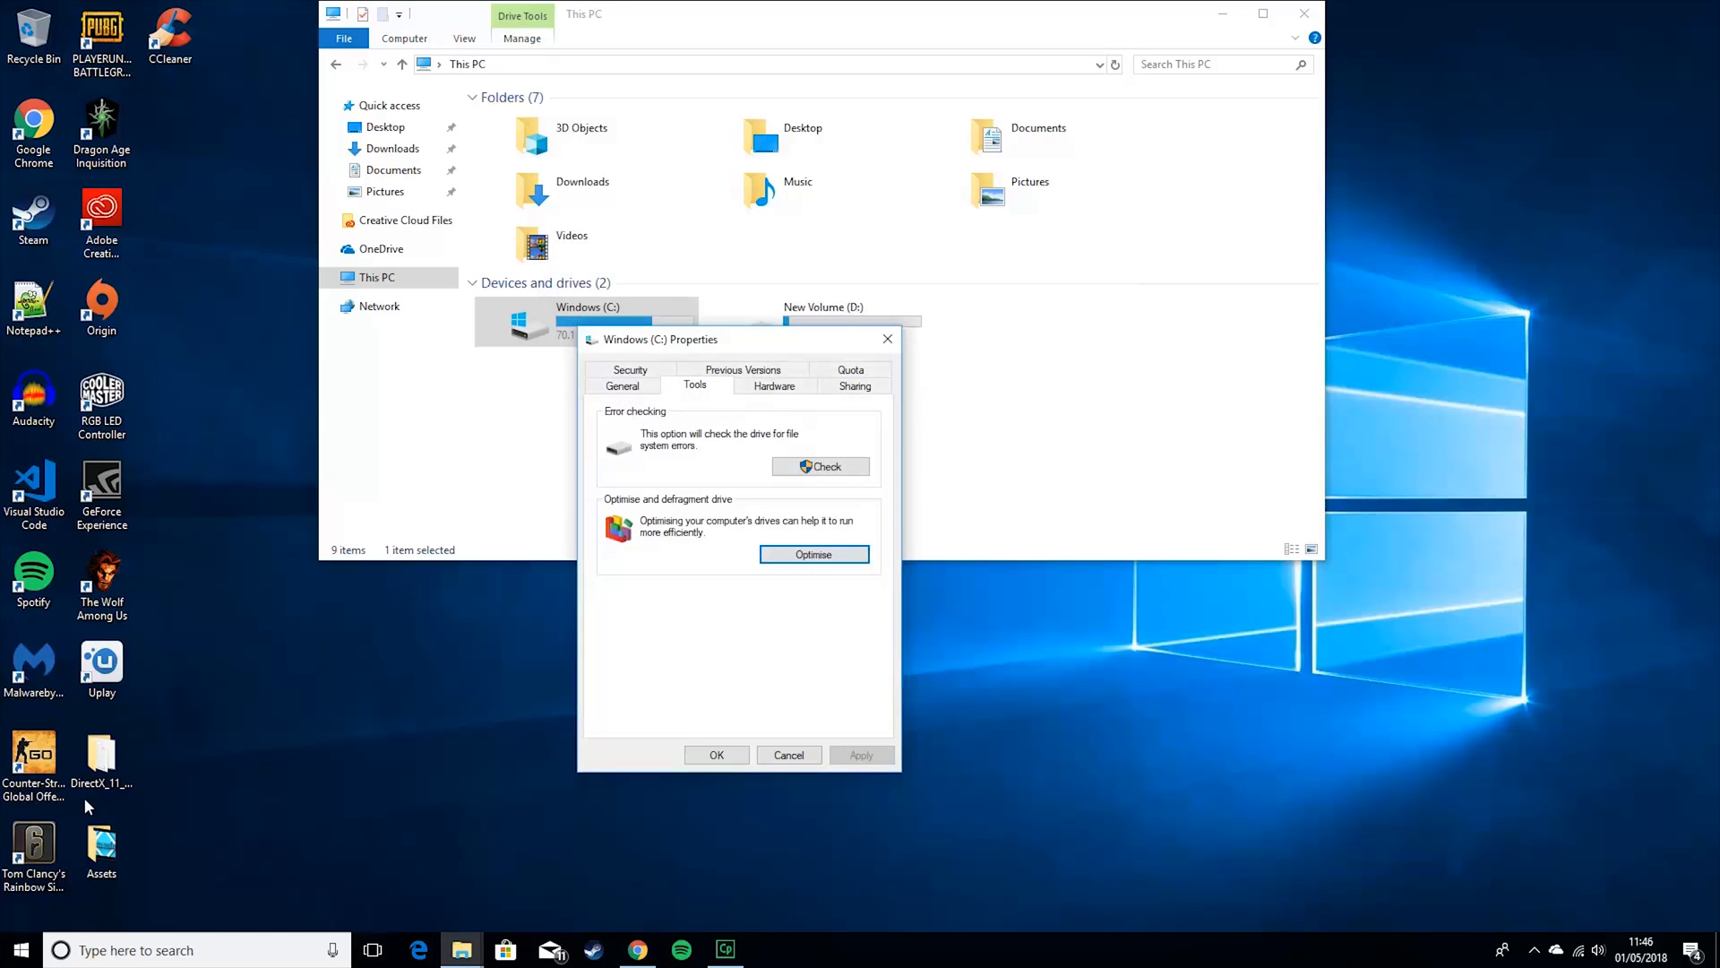
# Open Control Panel, search it for "power" and open Power Options to view the power plans
pyautogui.click(182, 957)
pyautogui.write('contro')
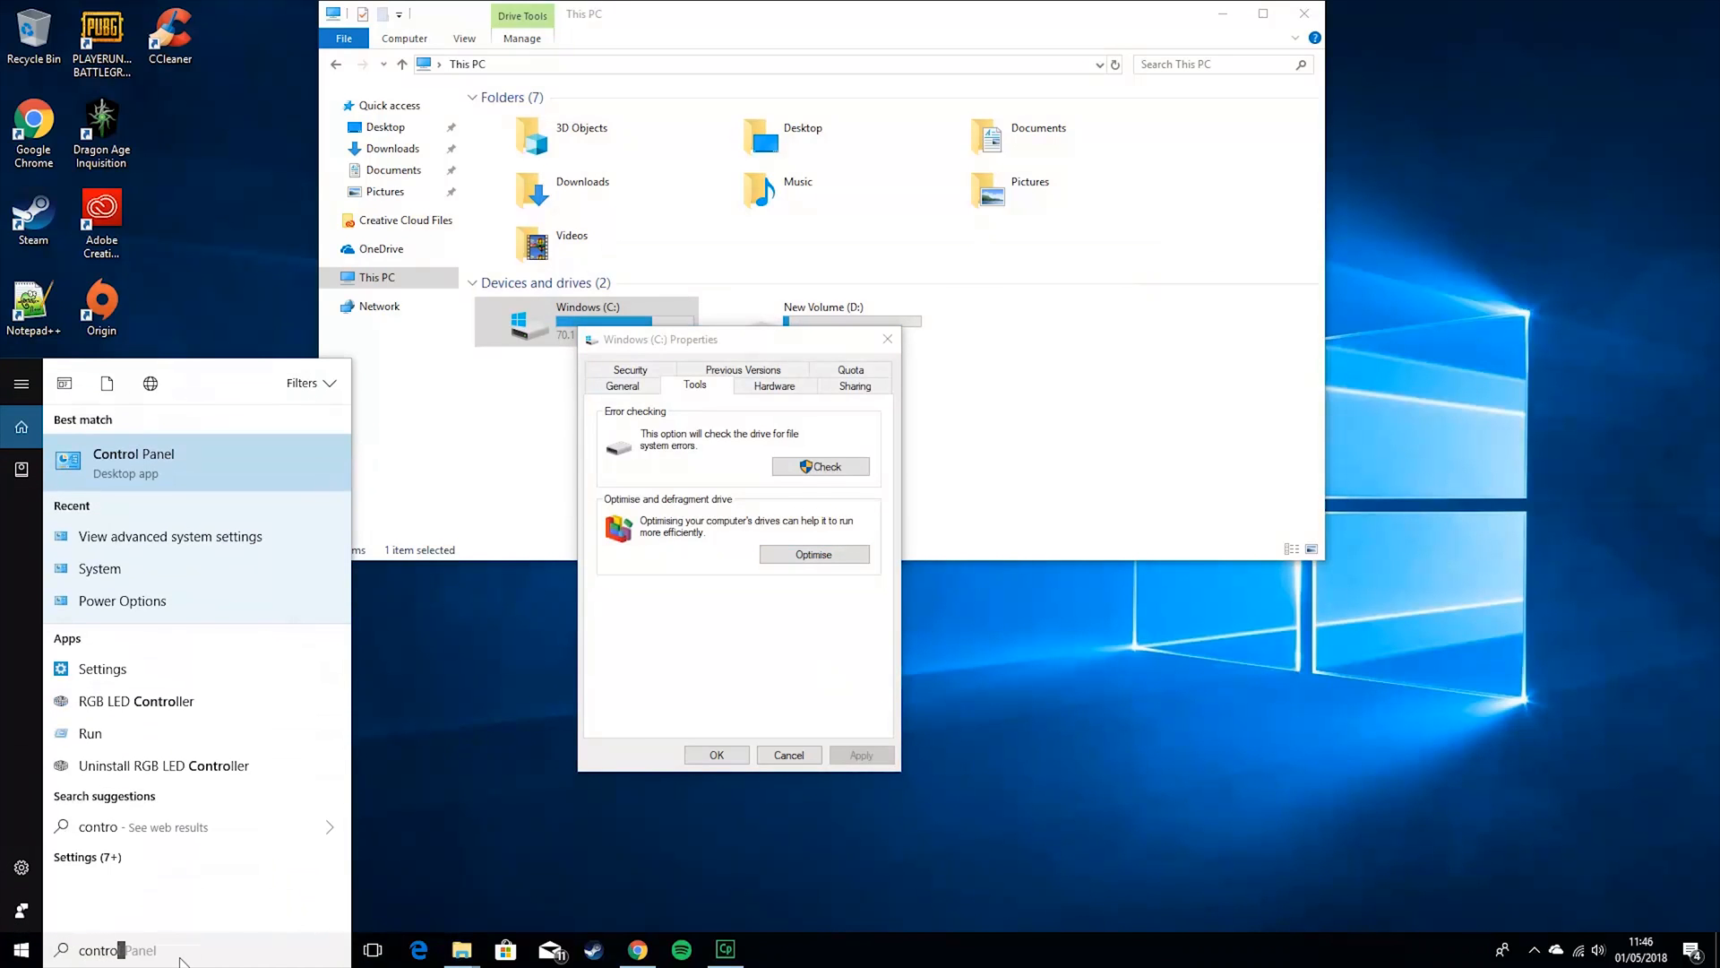
pyautogui.press('Return')
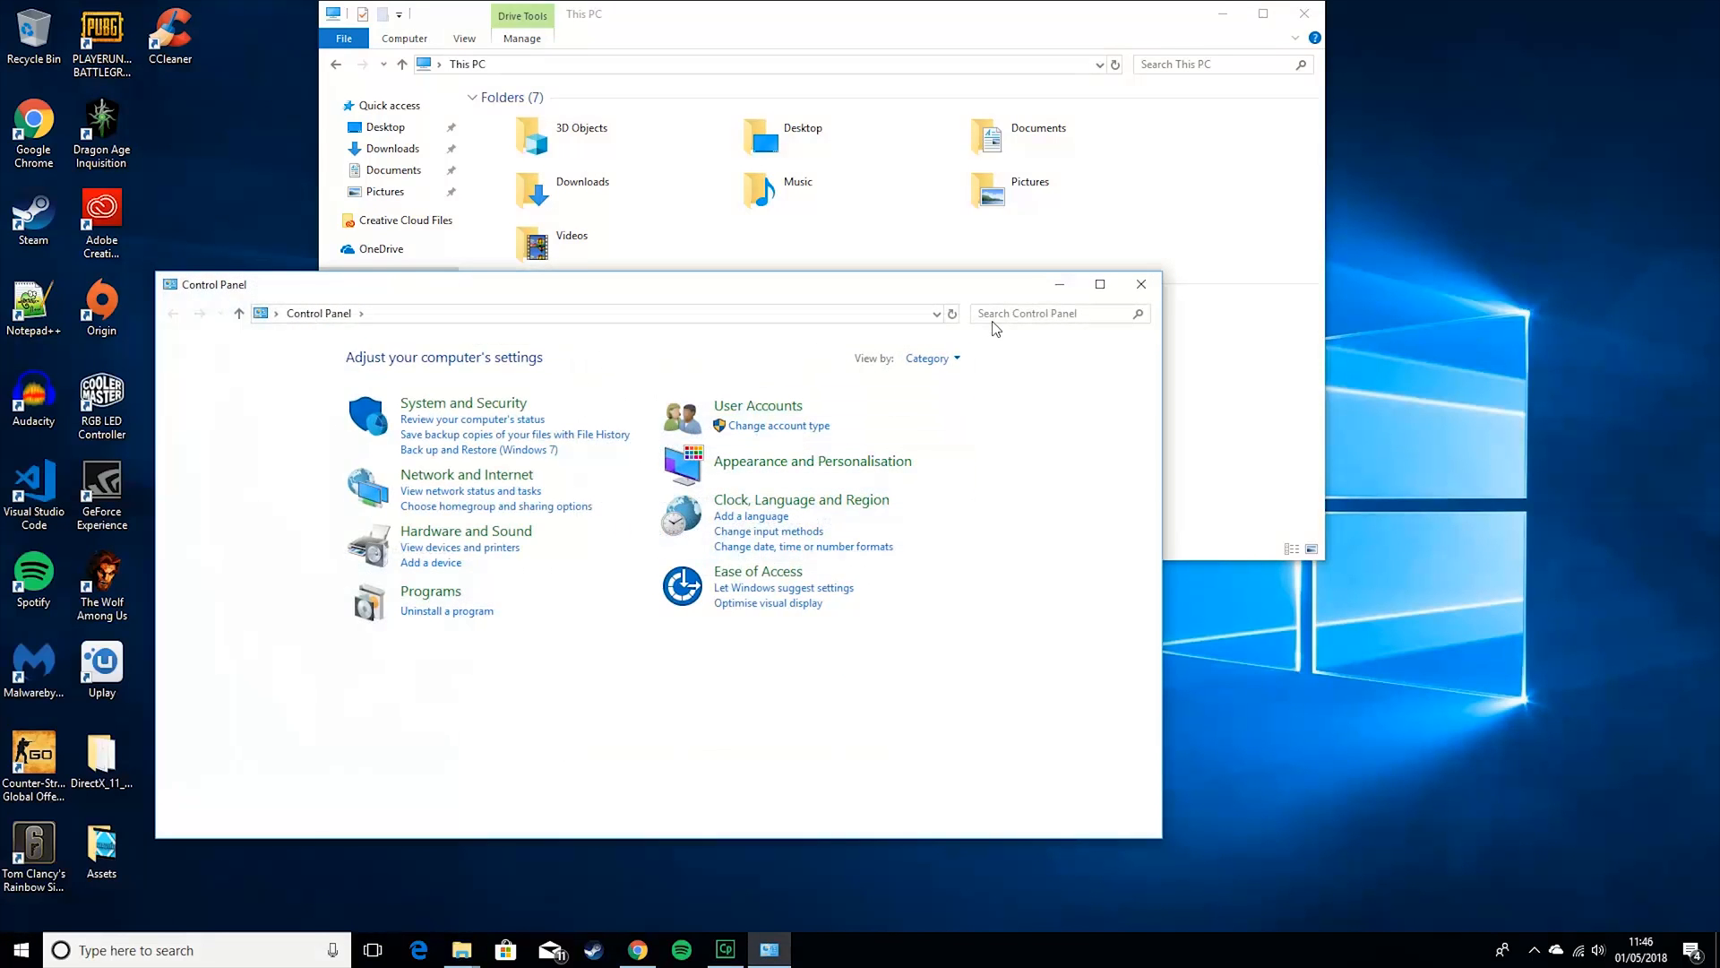
pyautogui.write('power')
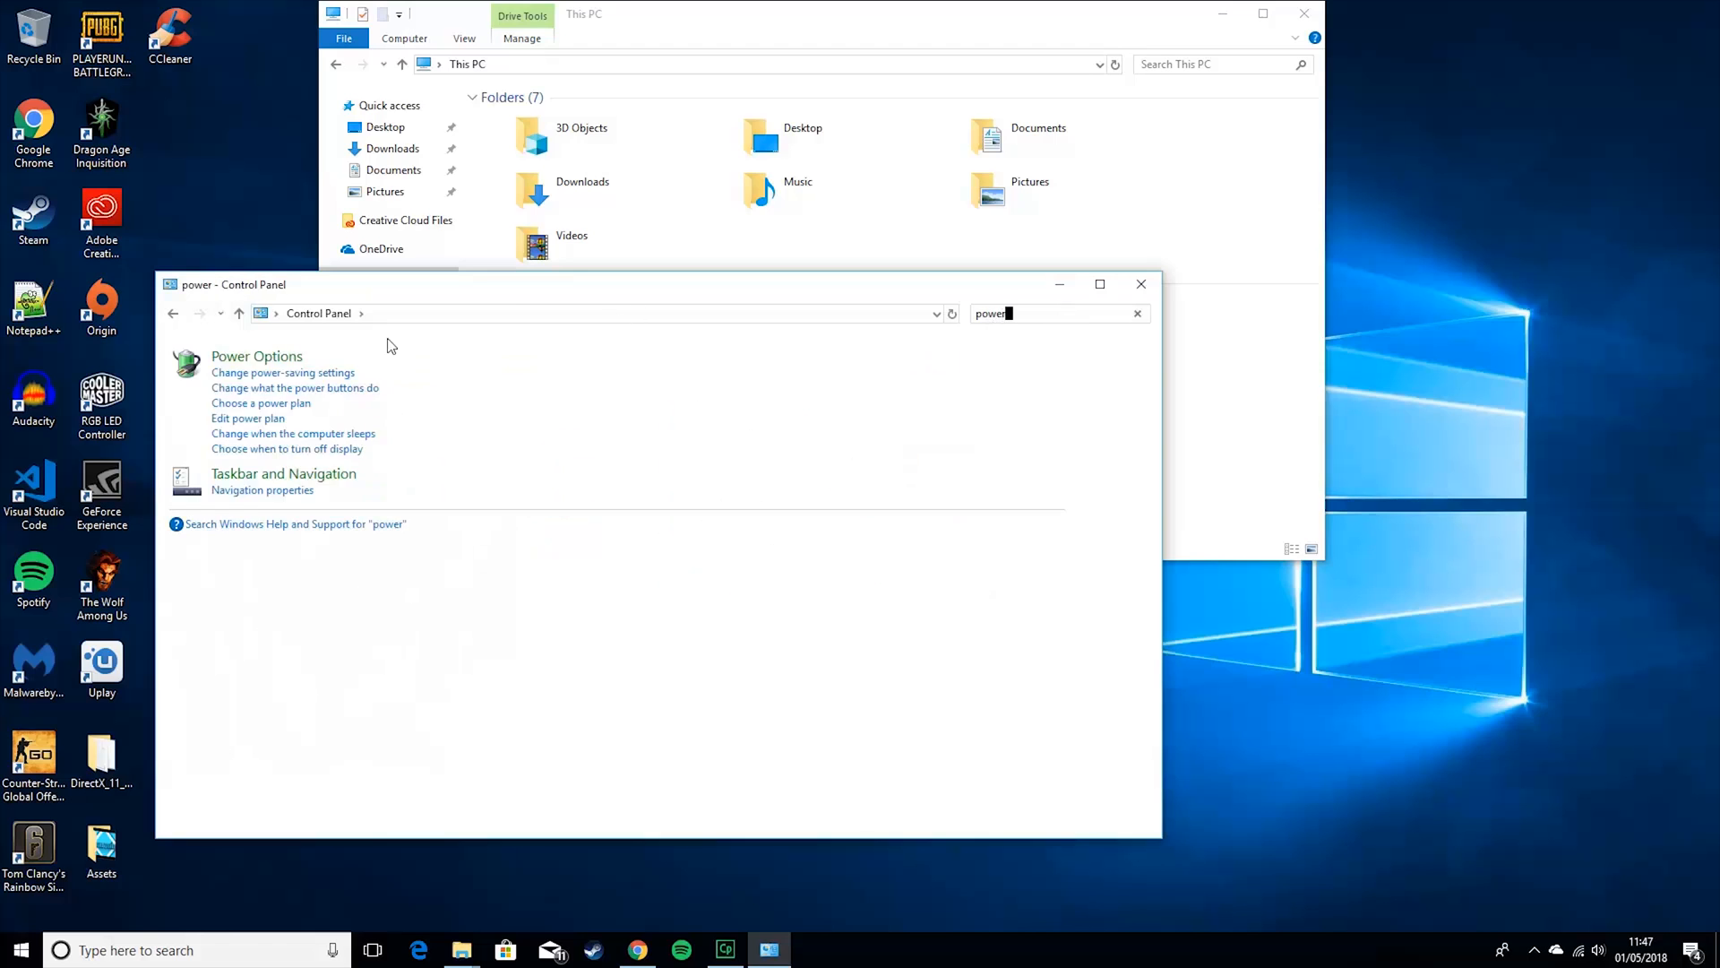
pyautogui.click(216, 358)
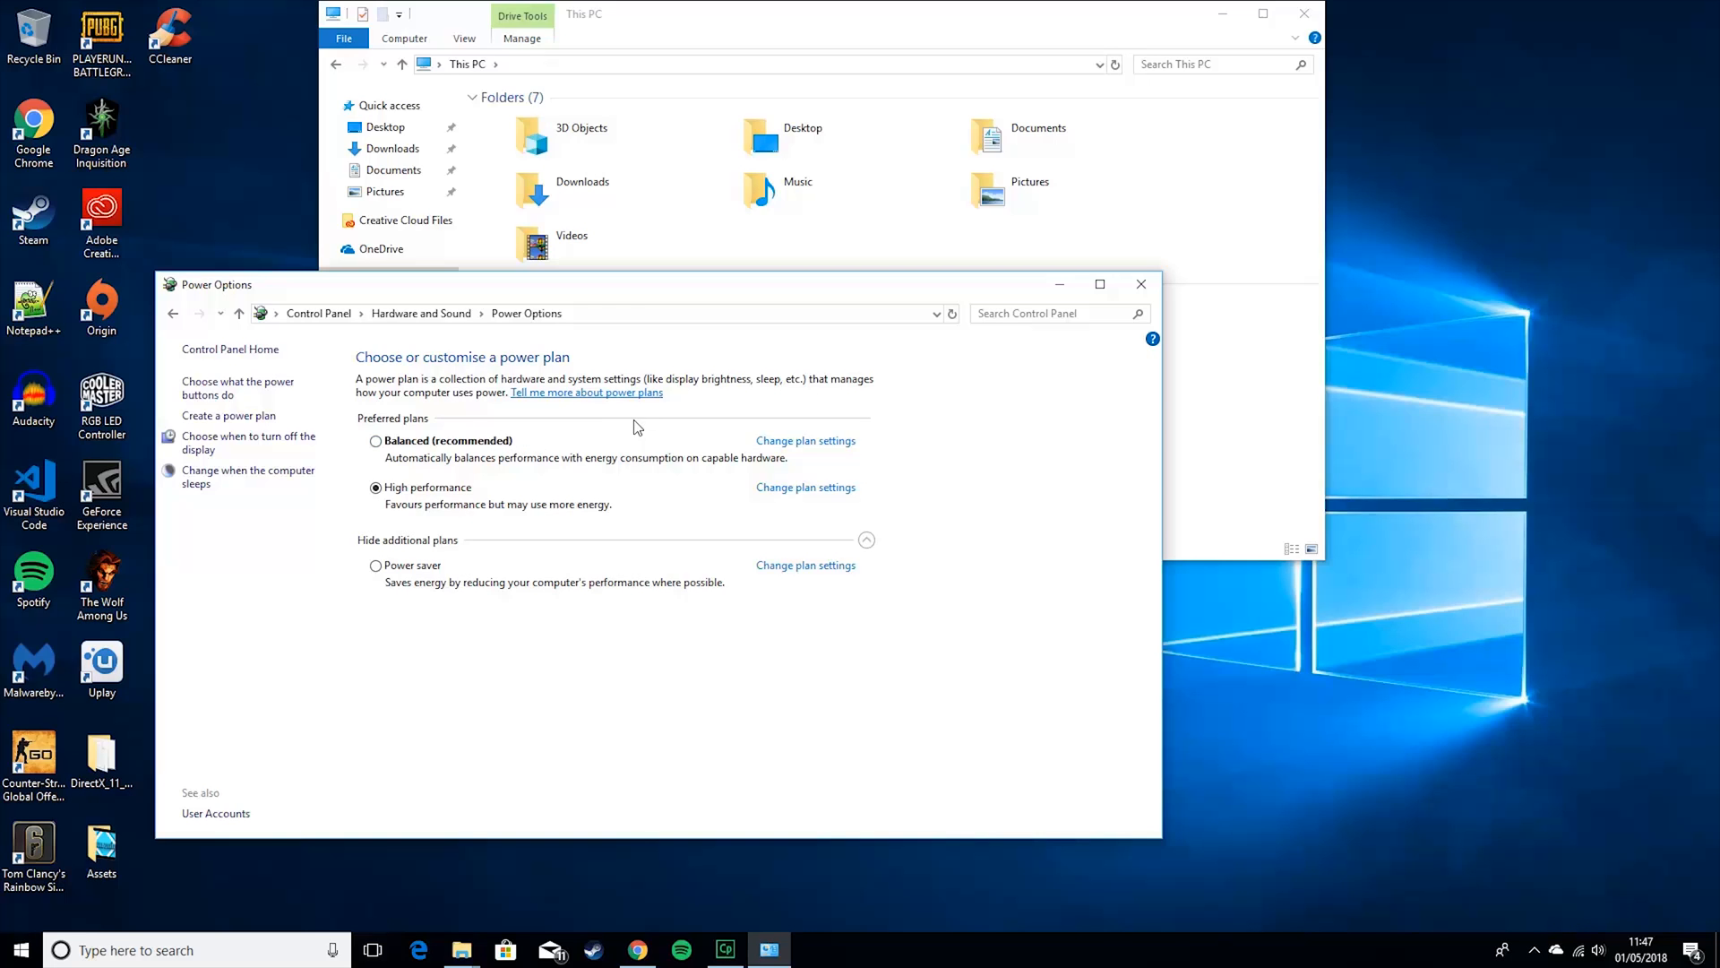
# Search Control Panel for "advanced", open the advanced system settings and bring up the Performance settings
pyautogui.click(1021, 315)
pyautogui.write('adavnc')
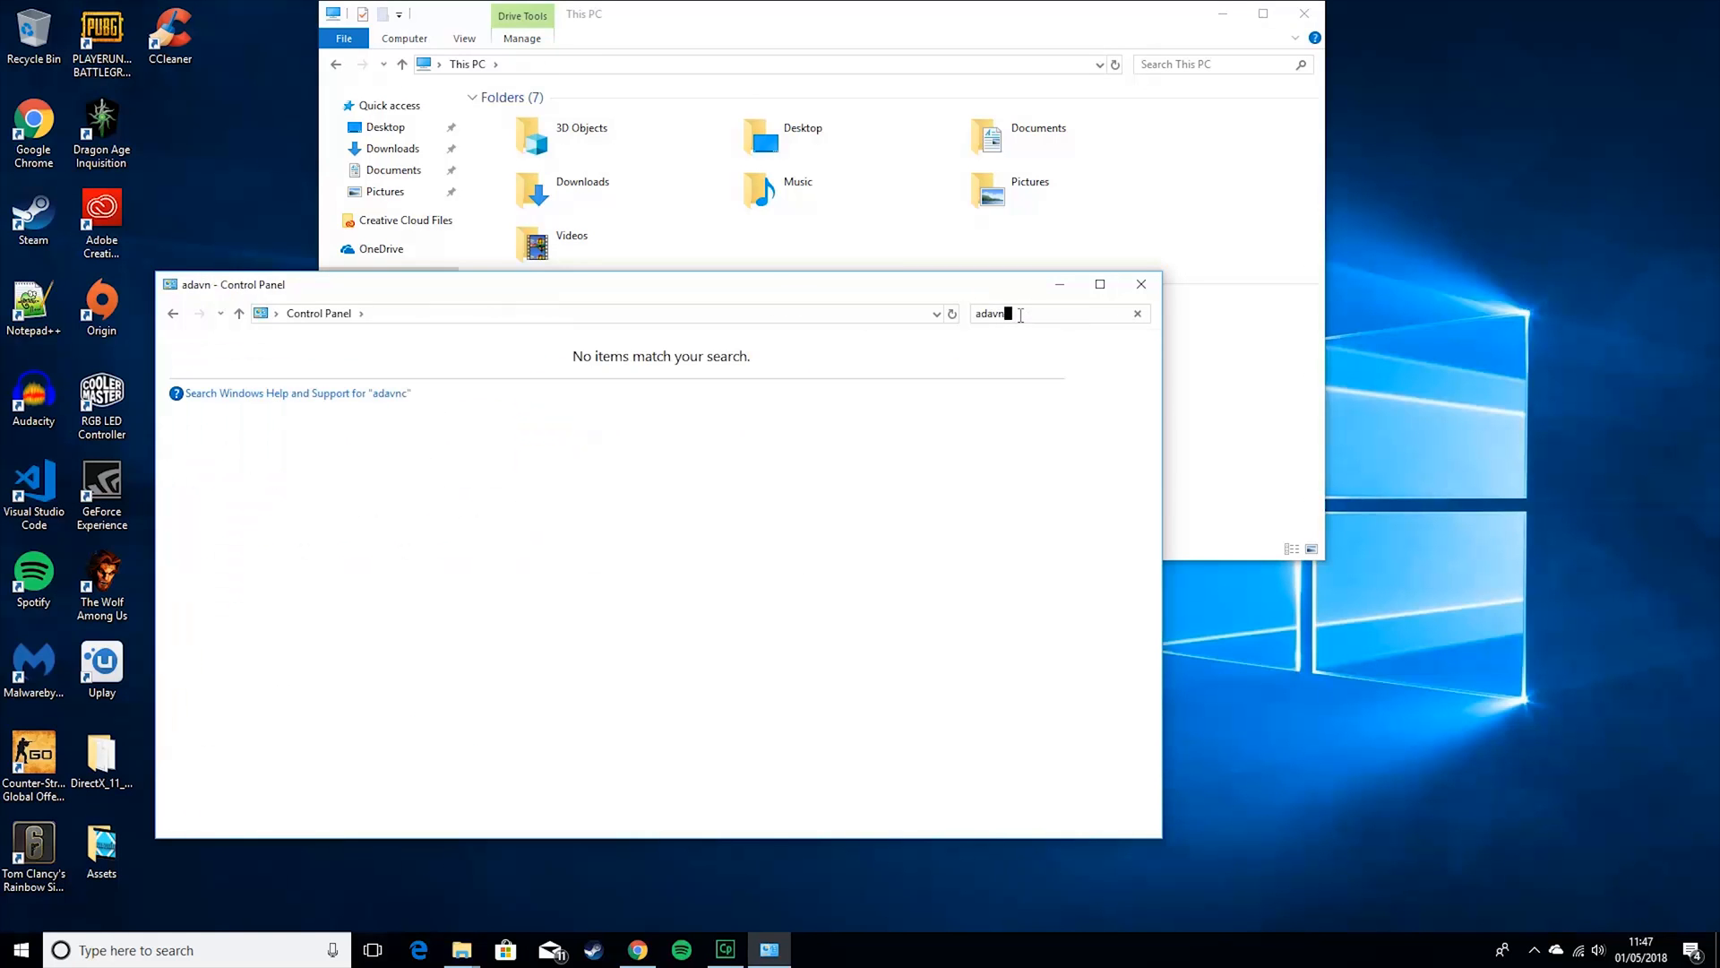
pyautogui.press('BackSpace')
pyautogui.press('BackSpace')
pyautogui.press('BackSpace')
pyautogui.press('BackSpace')
pyautogui.write('a')
pyautogui.press('BackSpace')
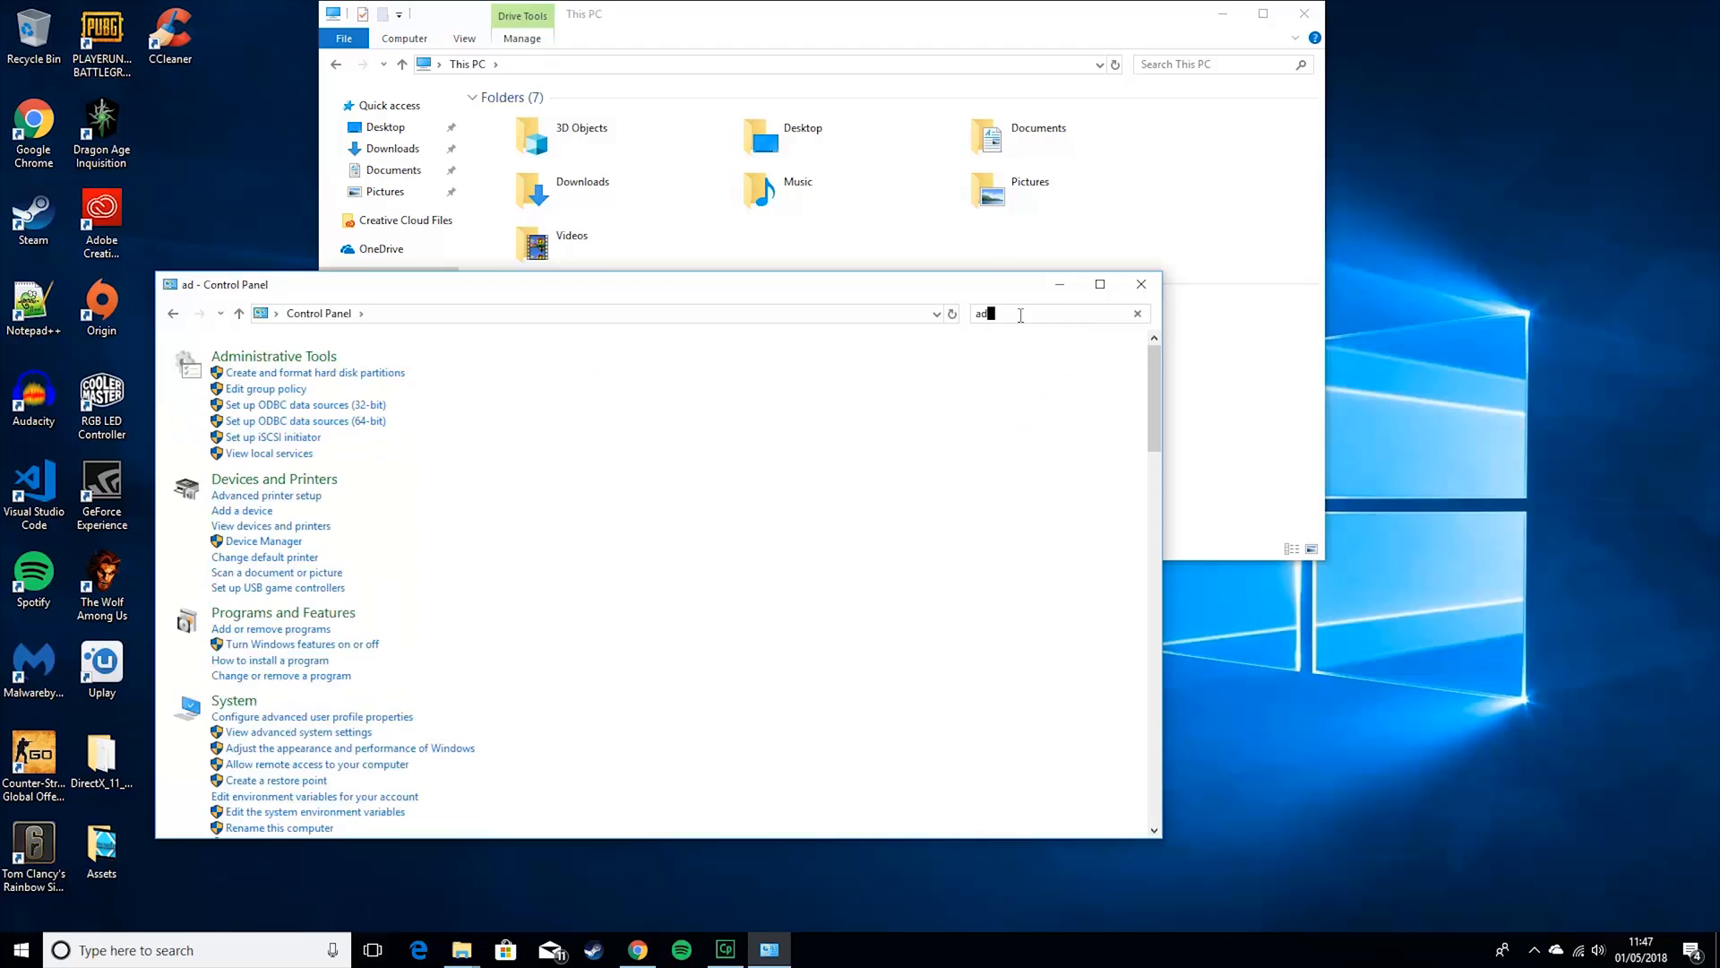
pyautogui.write('vanced')
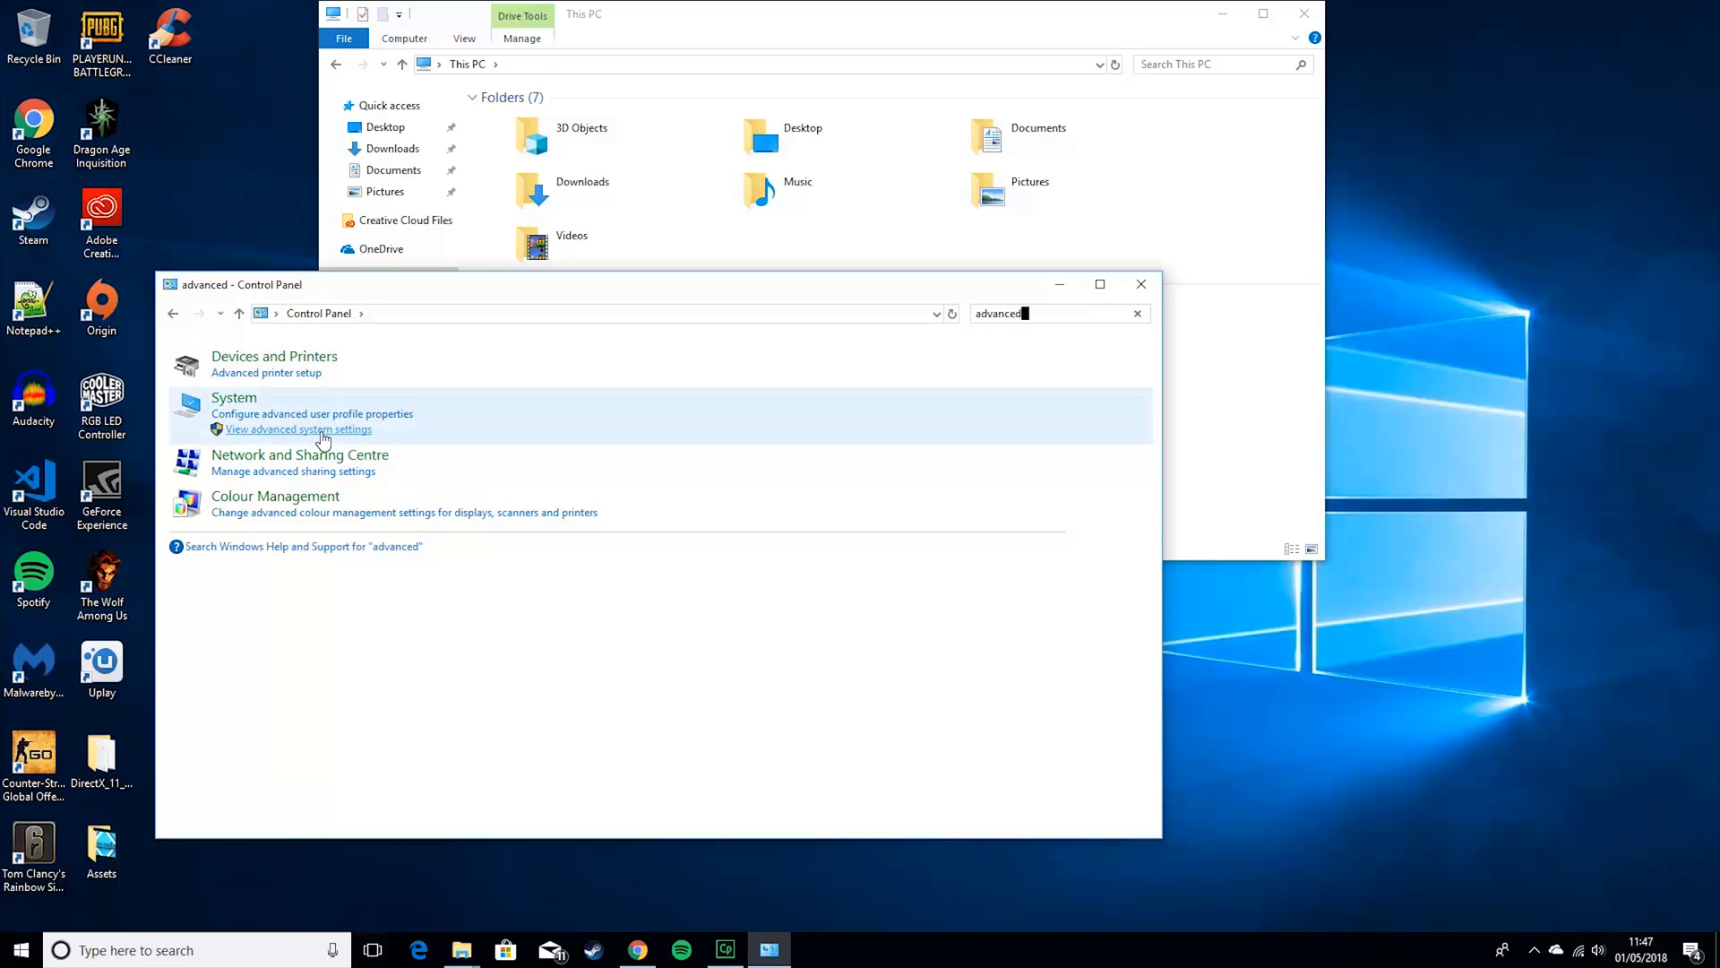
pyautogui.click(316, 432)
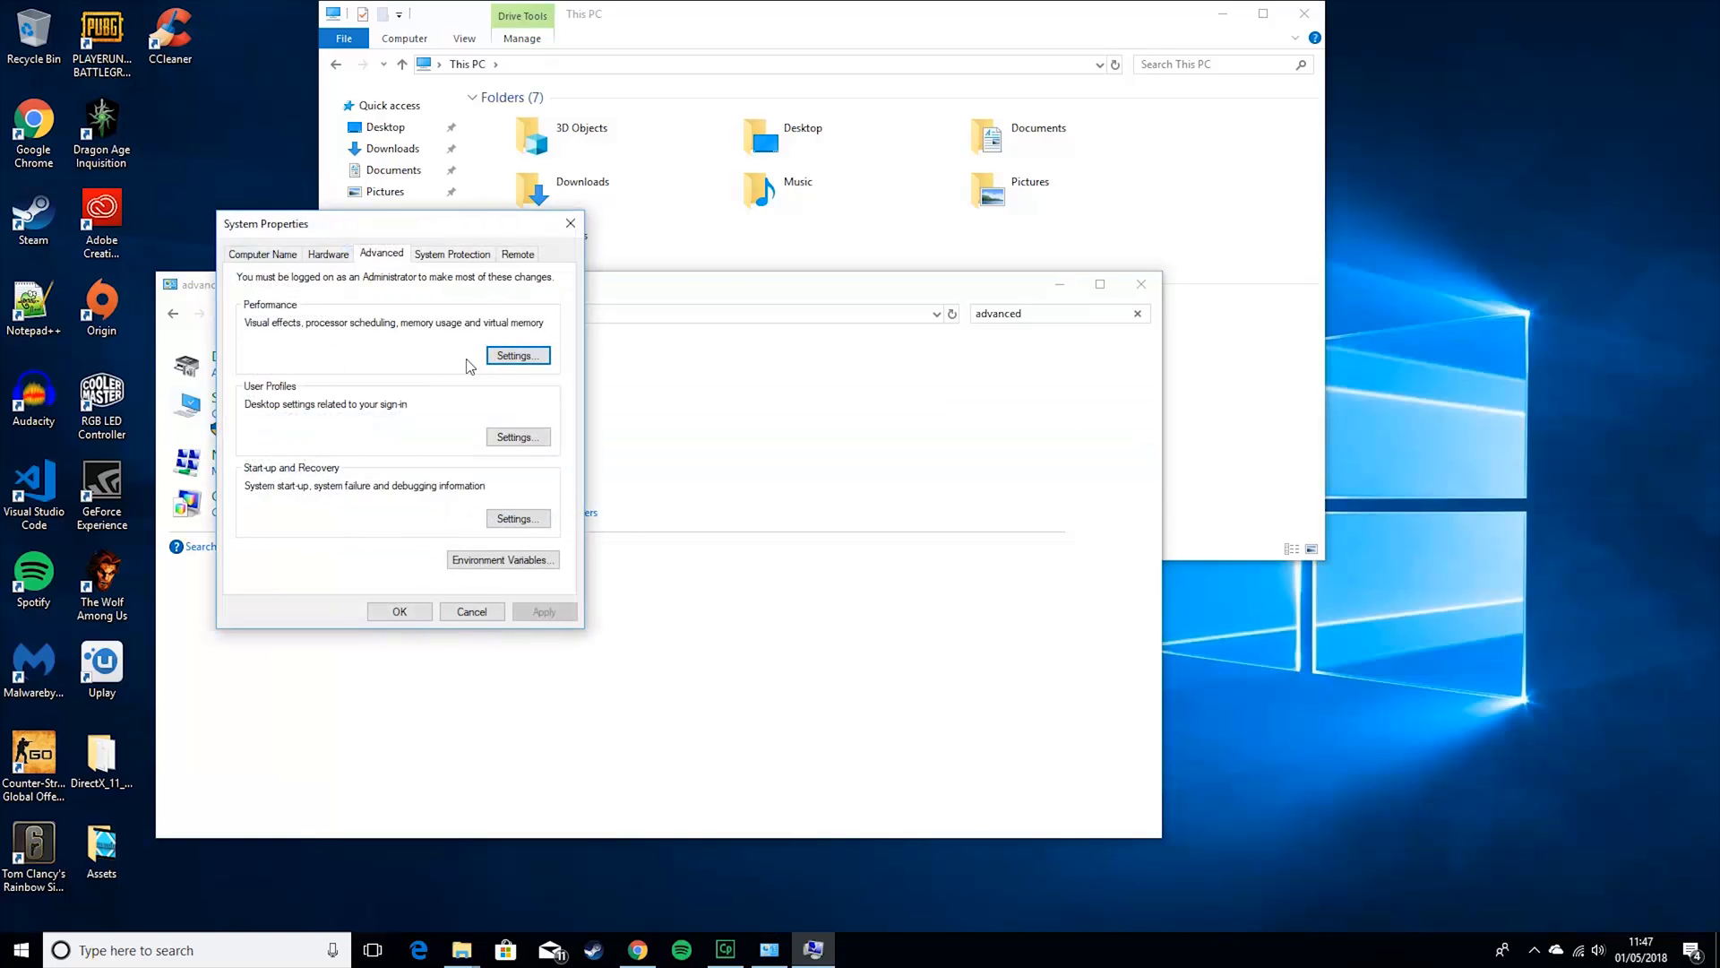
pyautogui.click(496, 359)
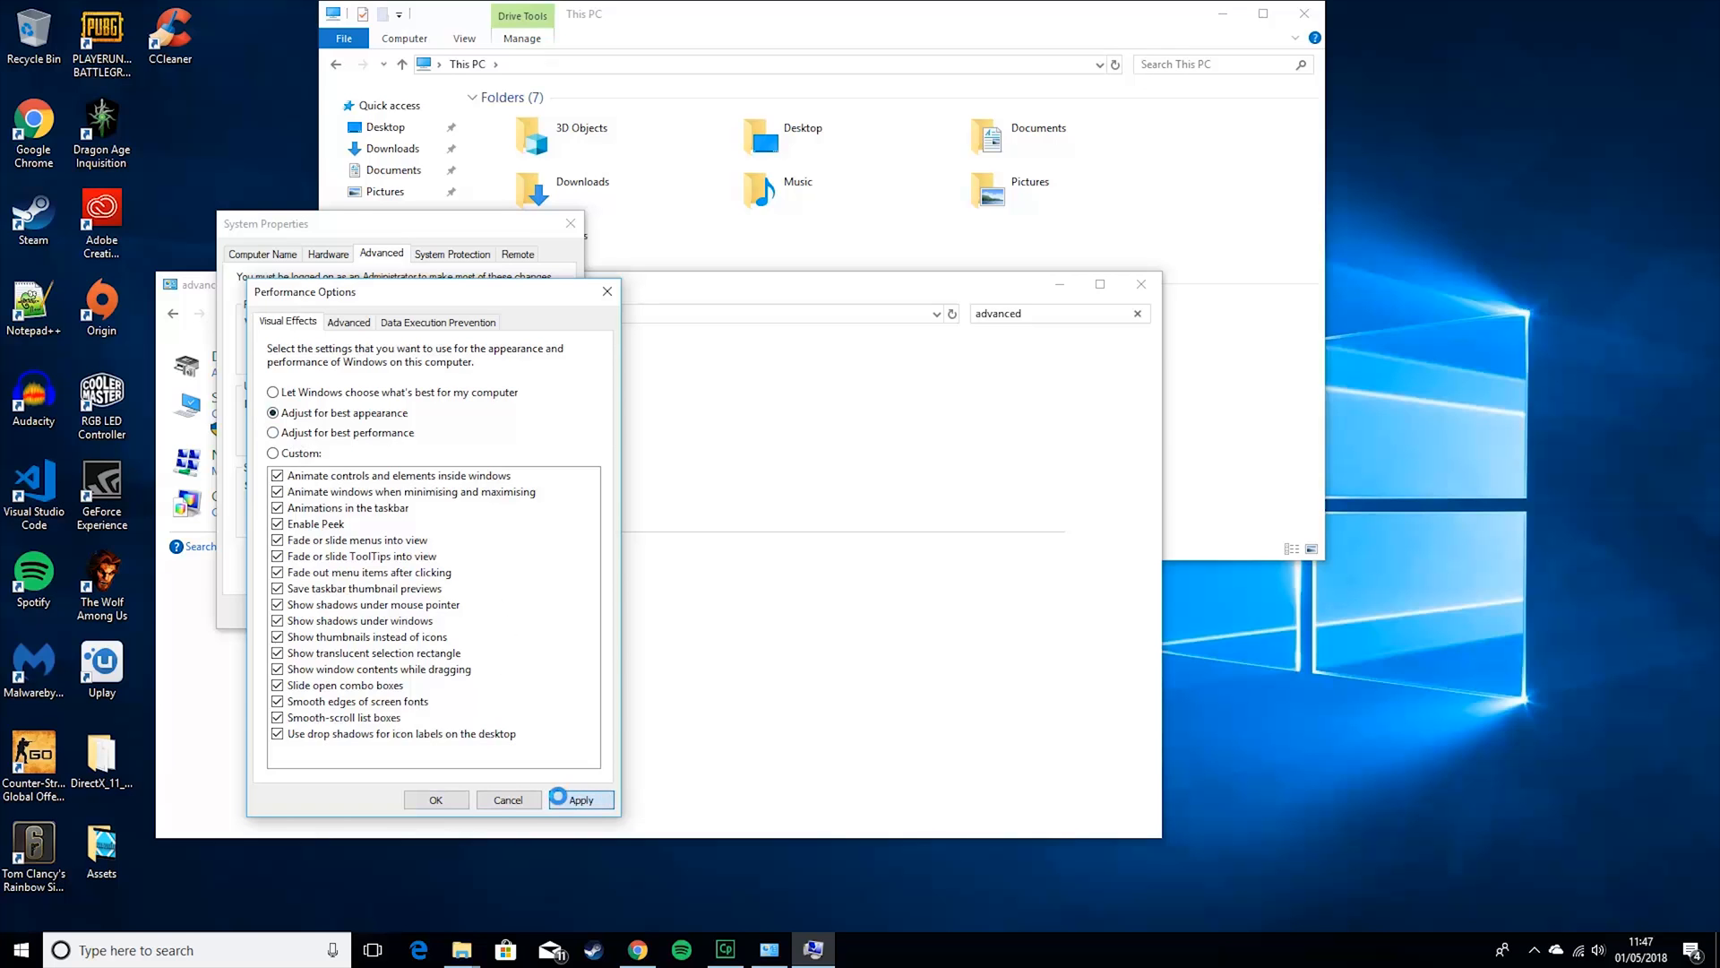
# Accept the visual effects adjusted for best appearance and close System Properties, Control Panel, This PC and the Windows (C:) Properties
pyautogui.click(436, 799)
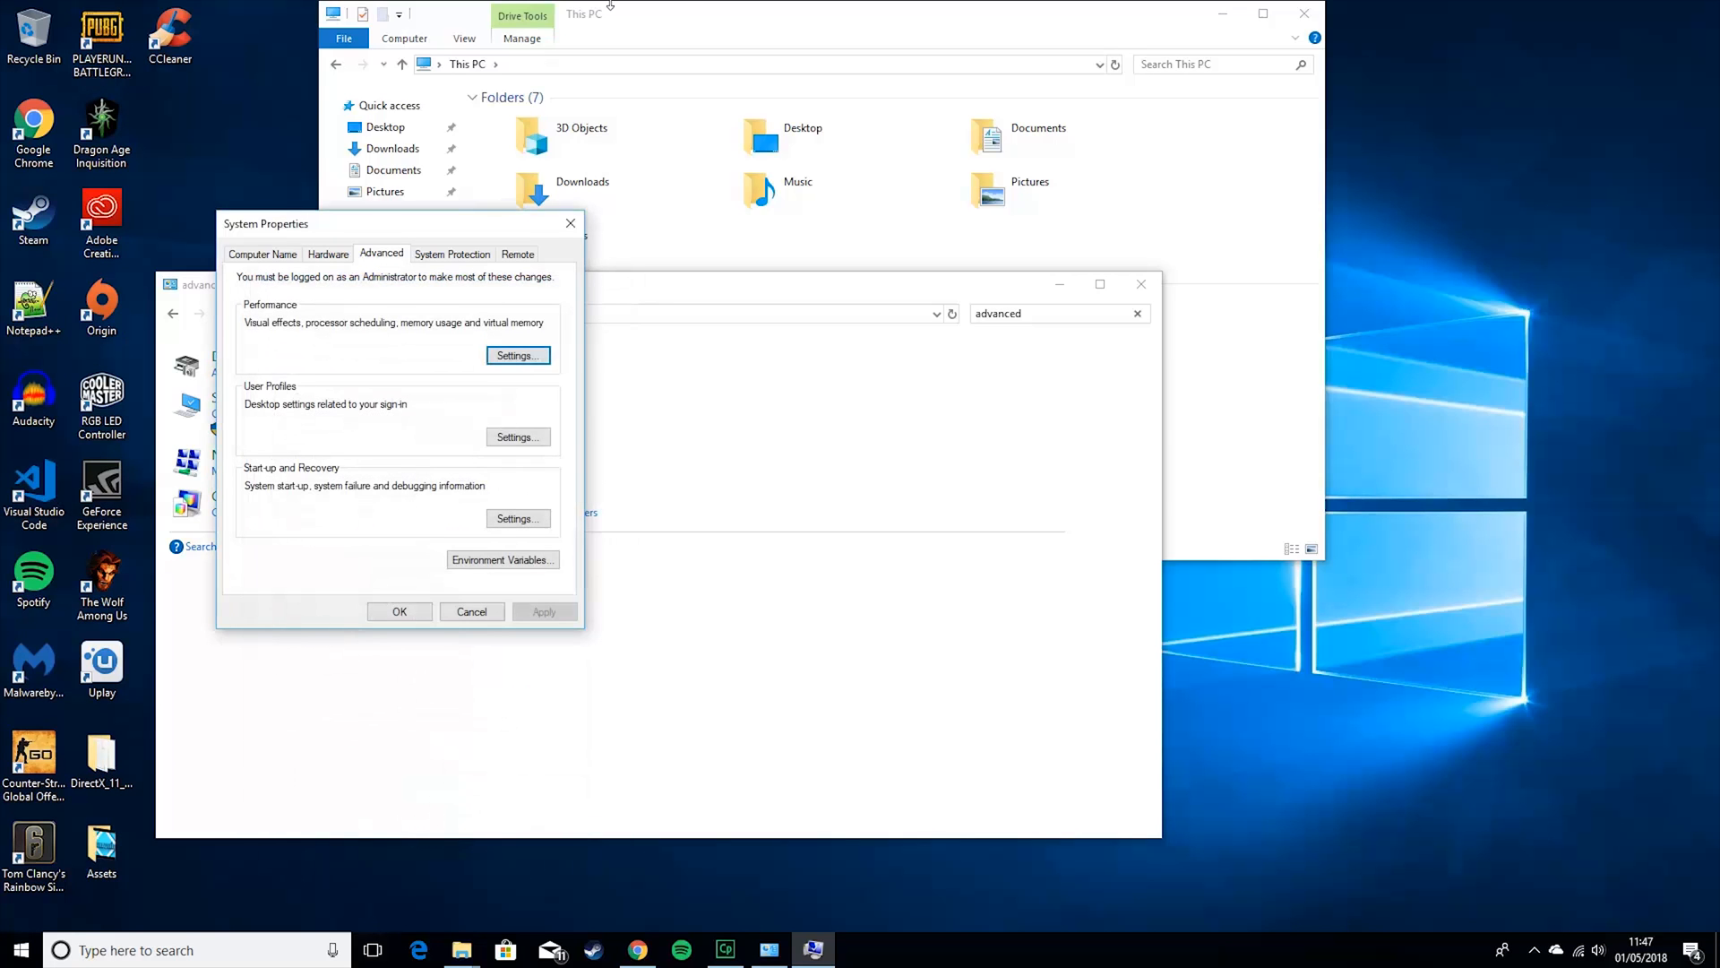
pyautogui.click(570, 223)
pyautogui.click(1141, 284)
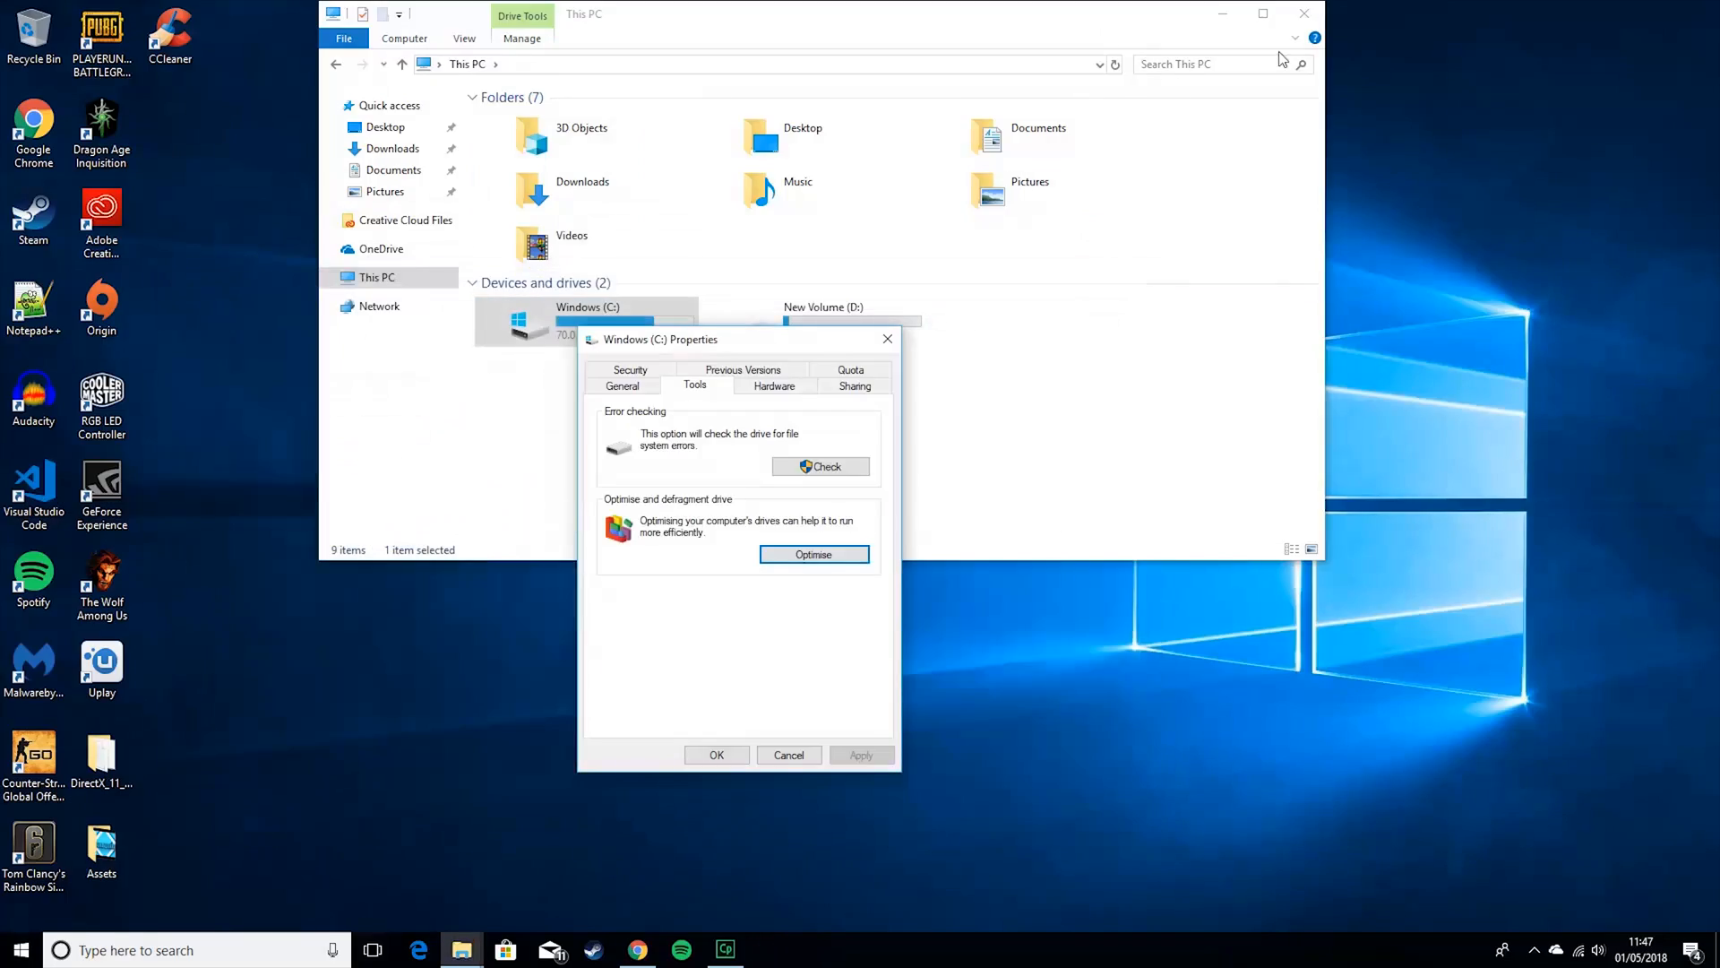
pyautogui.click(1305, 15)
pyautogui.click(888, 340)
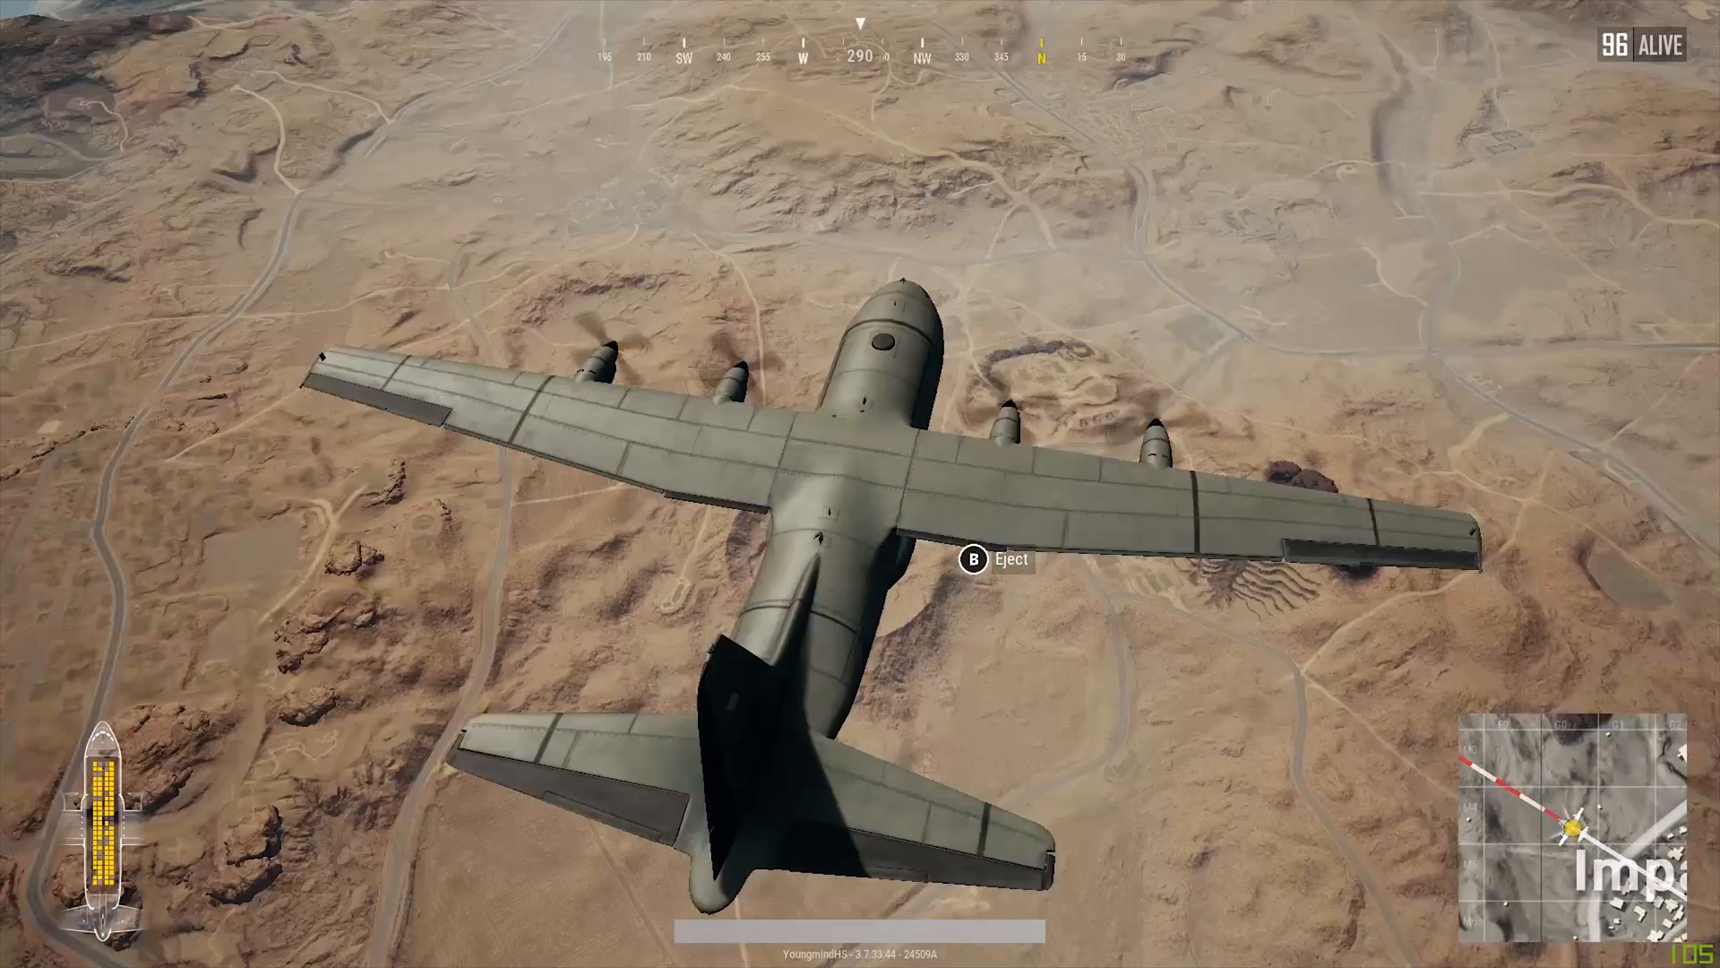
pyautogui.press('b')
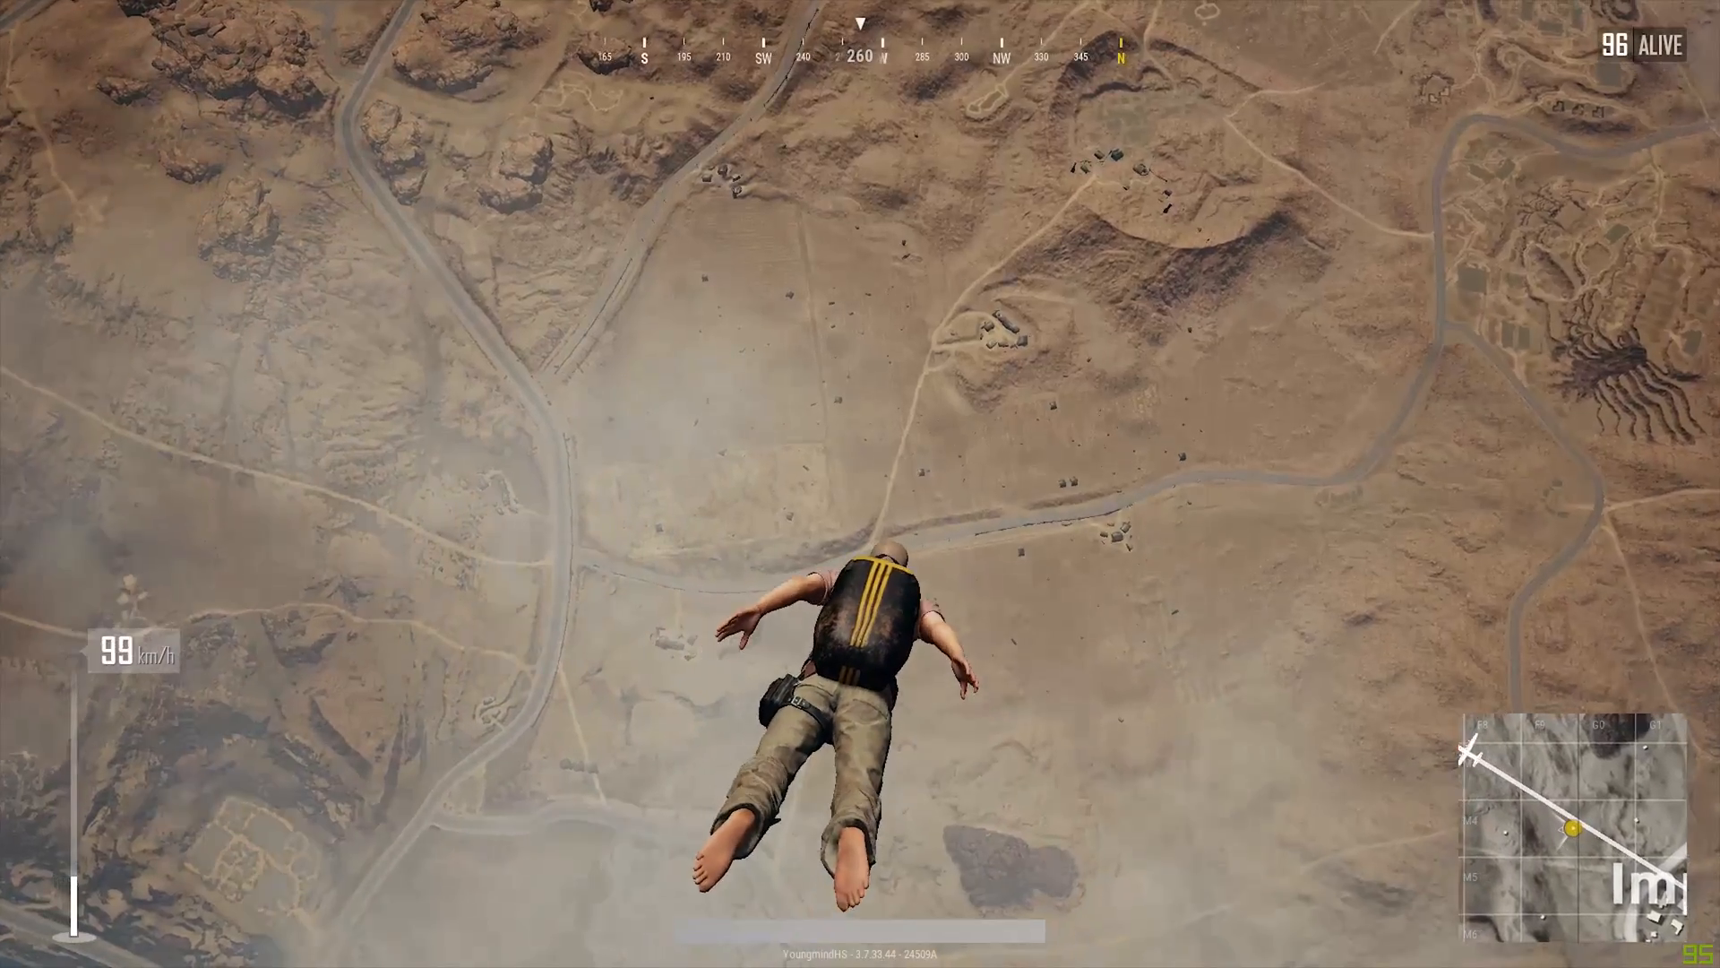
pyautogui.press('m')
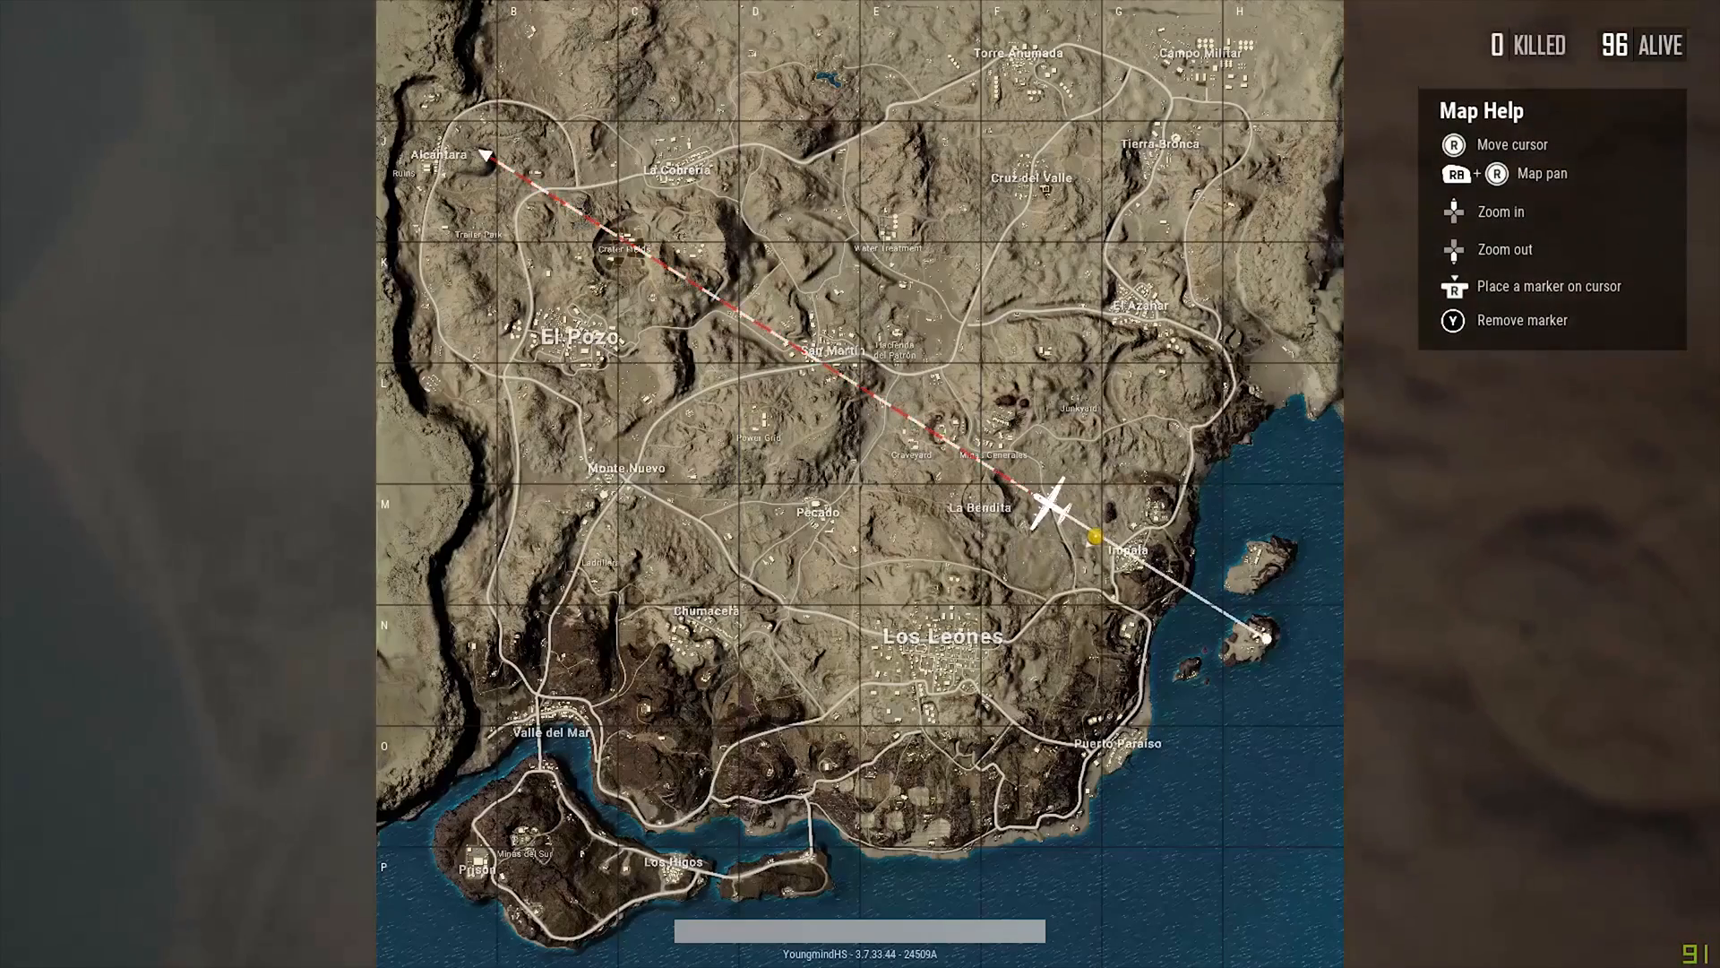
pyautogui.press('m')
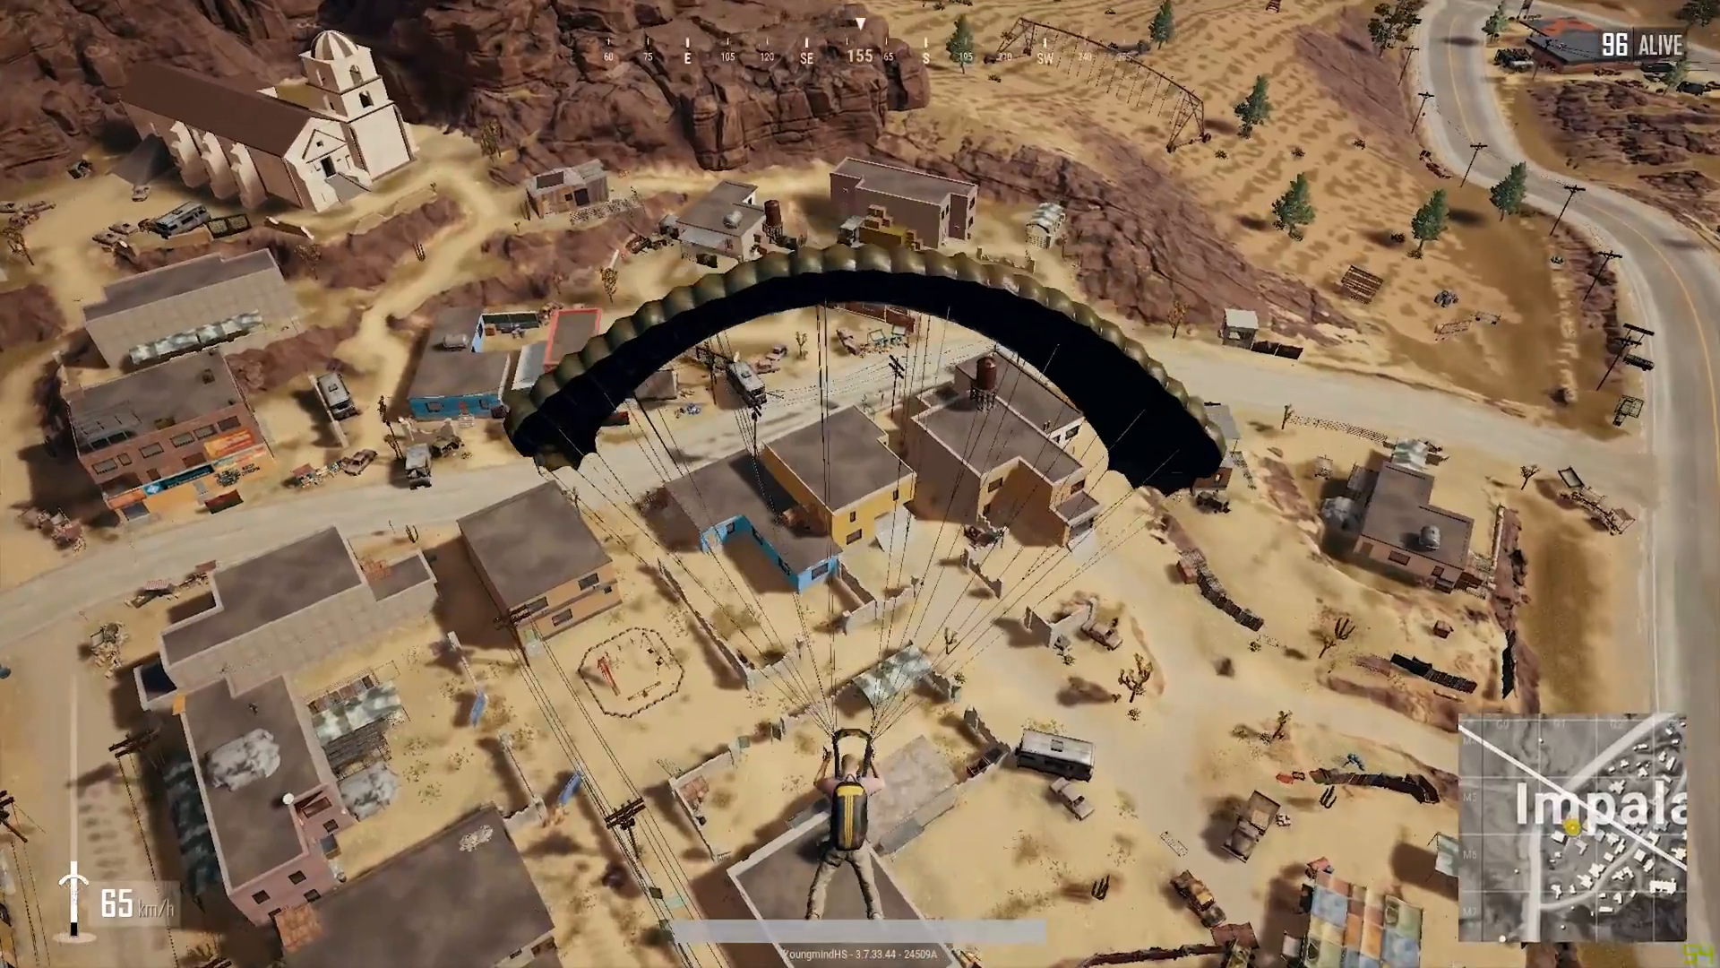
pyautogui.press('s')
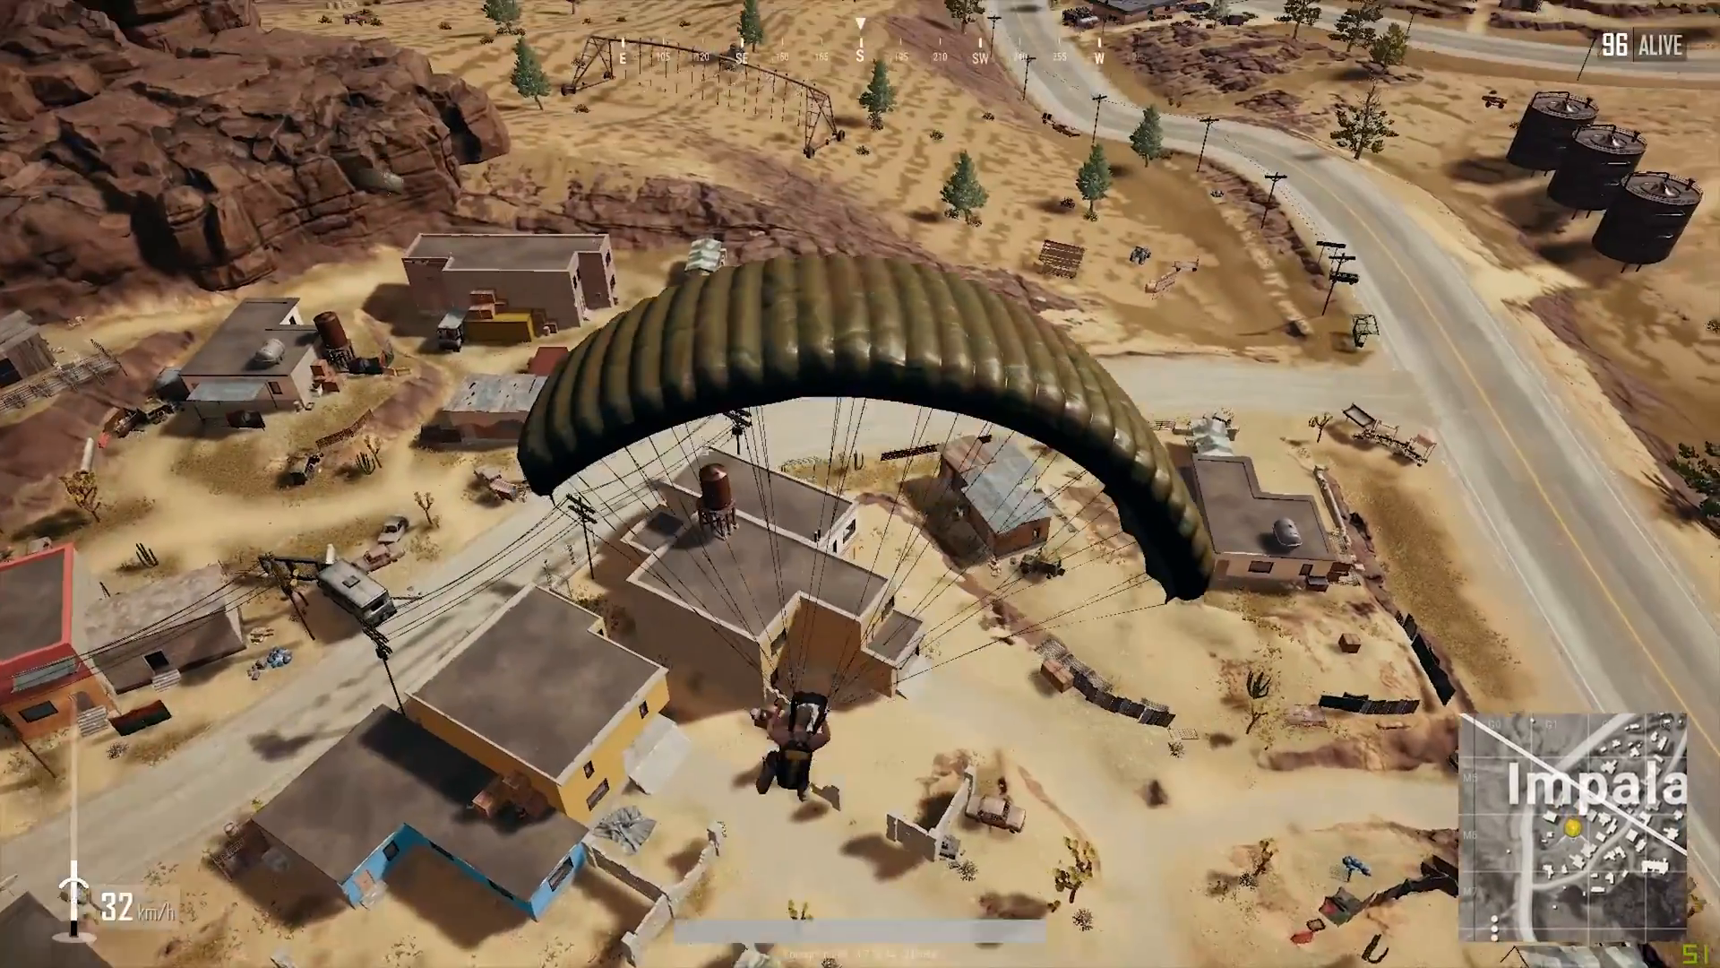
pyautogui.press('a')
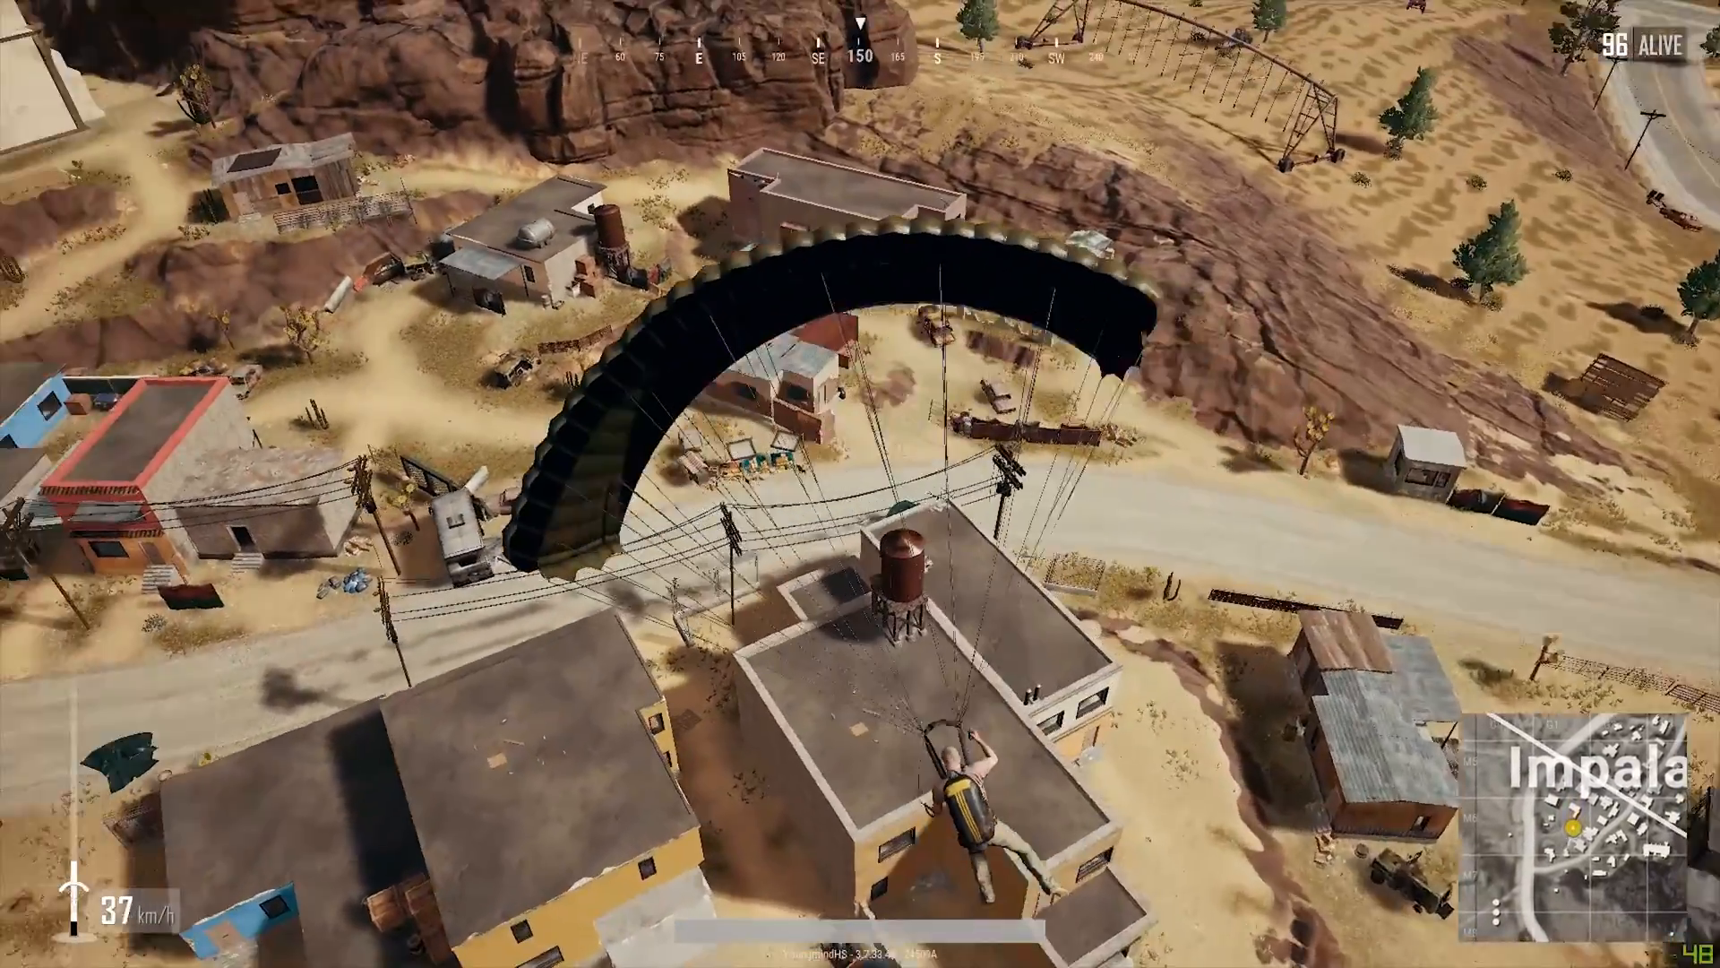
pyautogui.press('a')
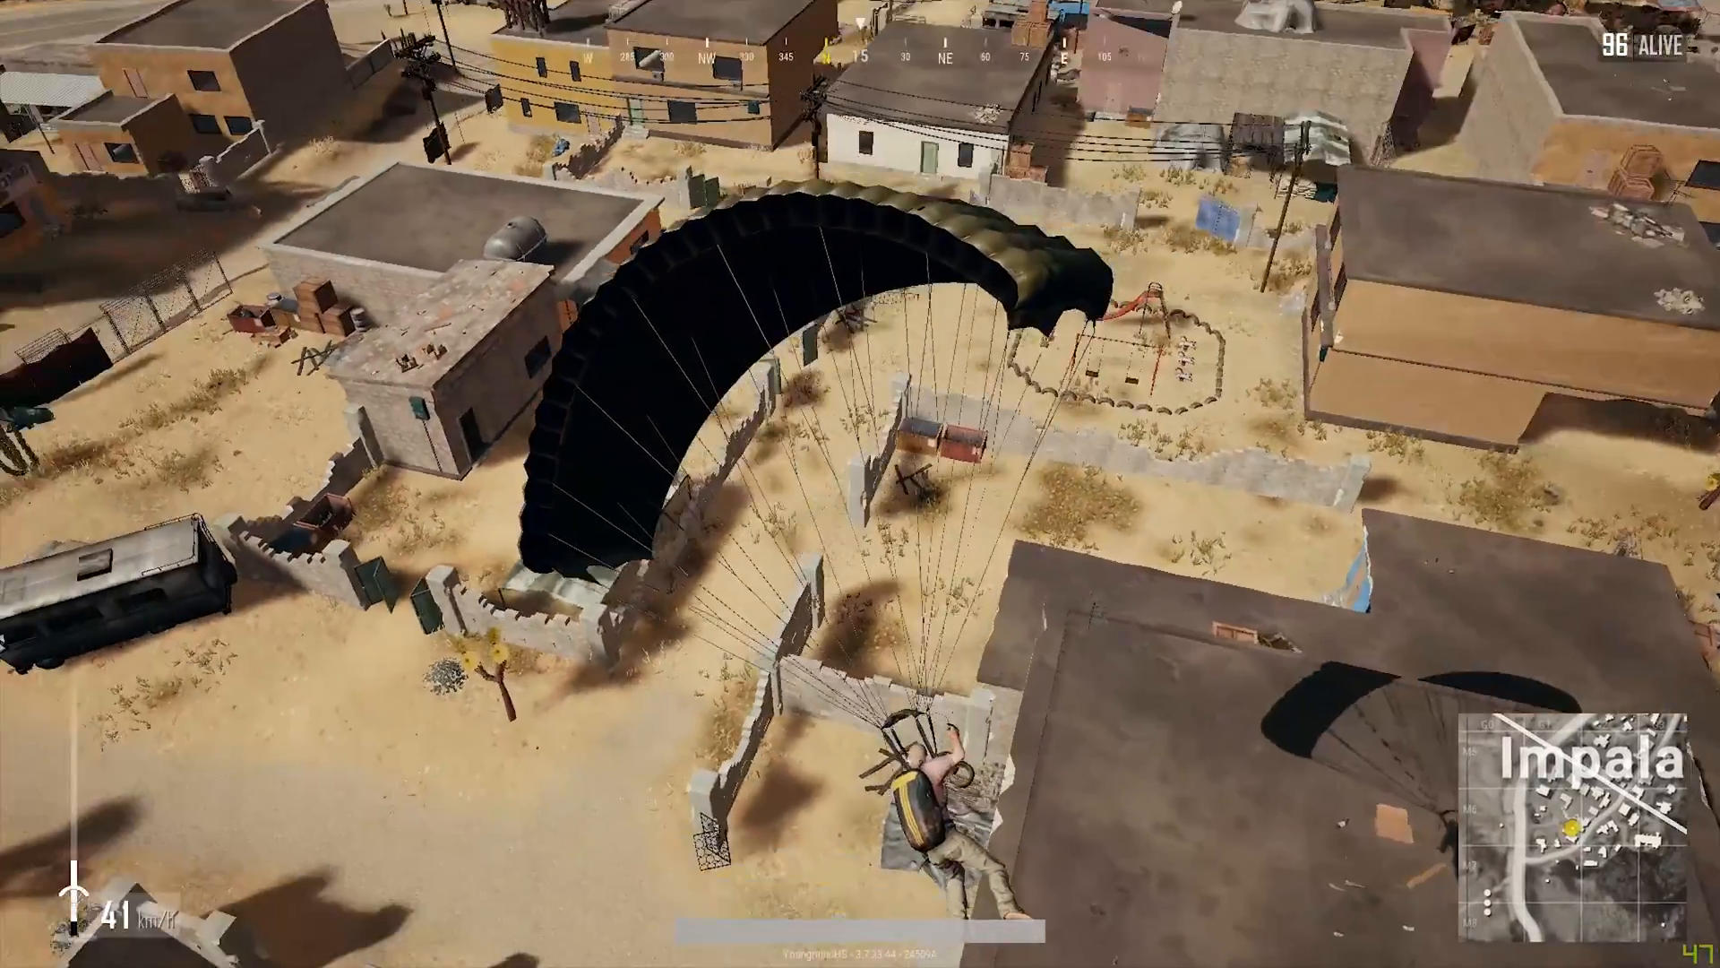
pyautogui.press('w')
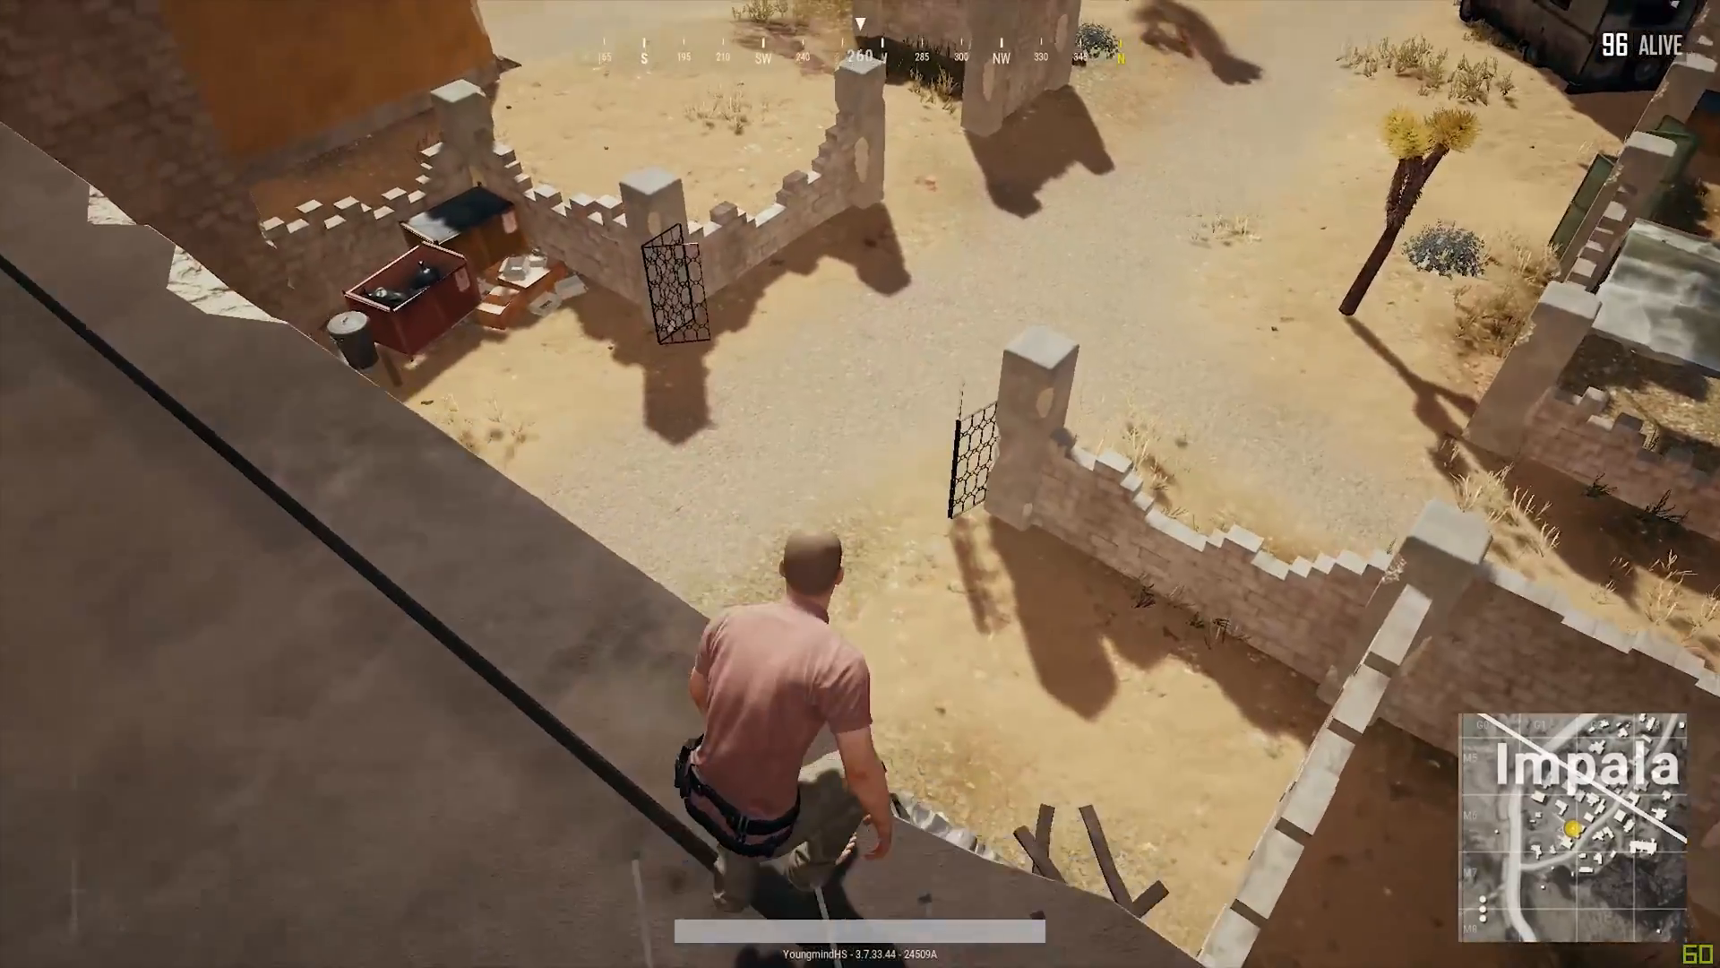
pyautogui.press('w')
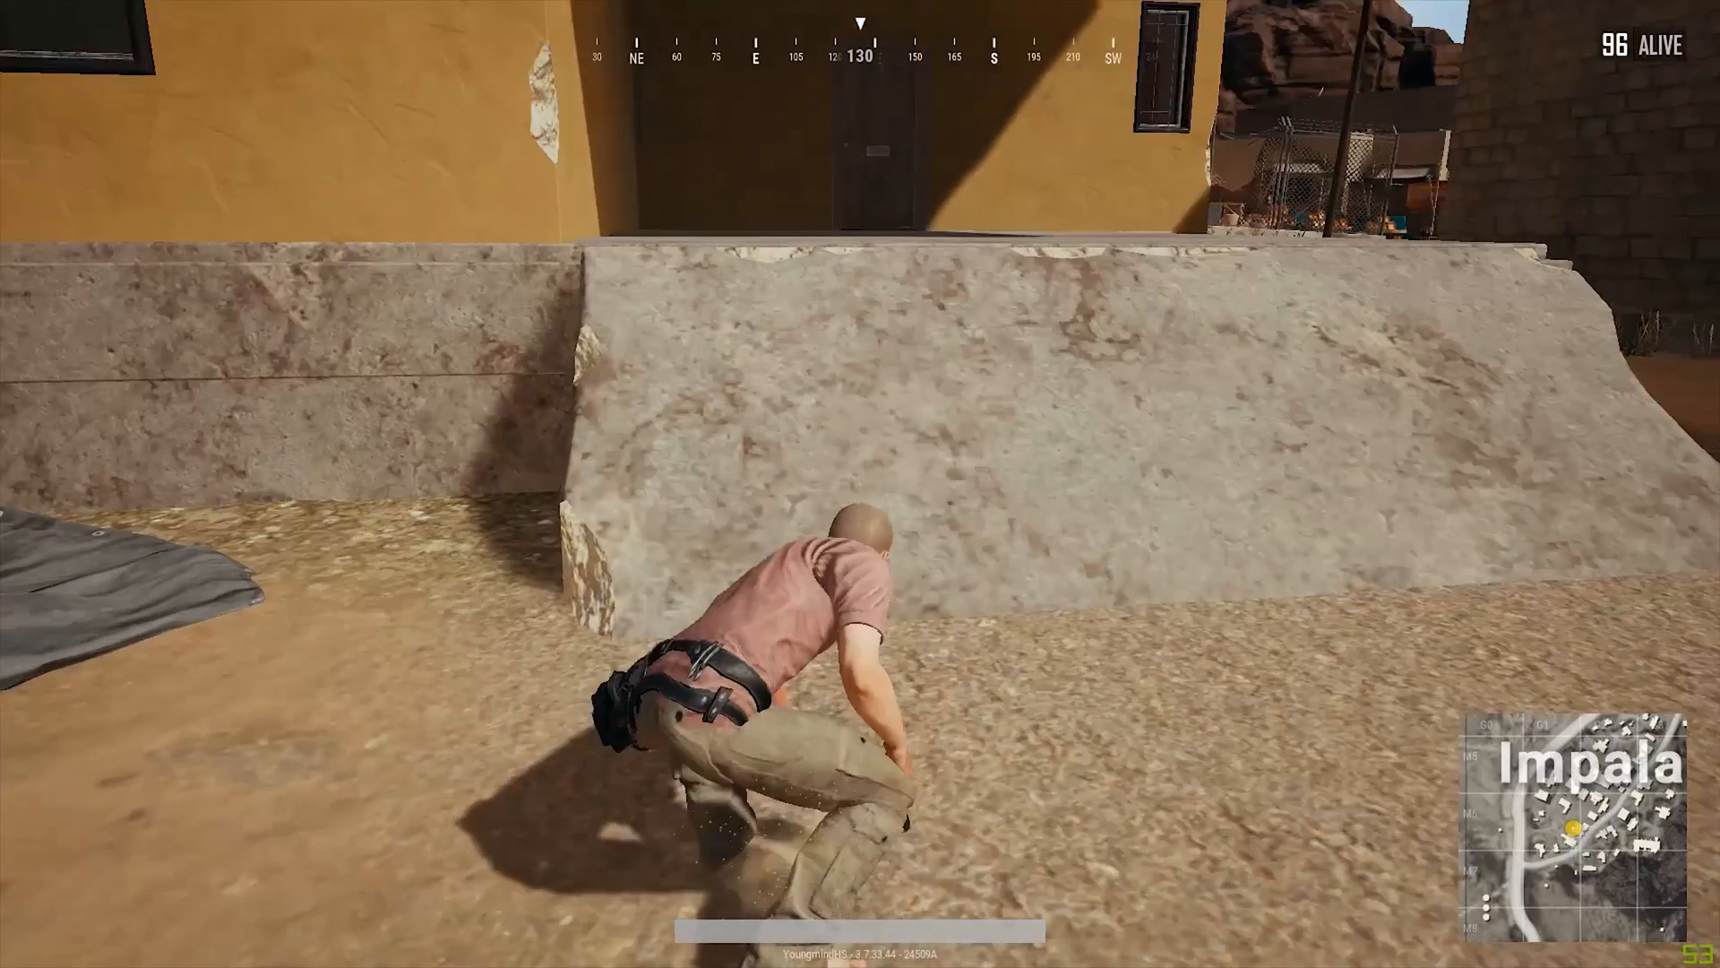
pyautogui.press('space')
pyautogui.press('w')
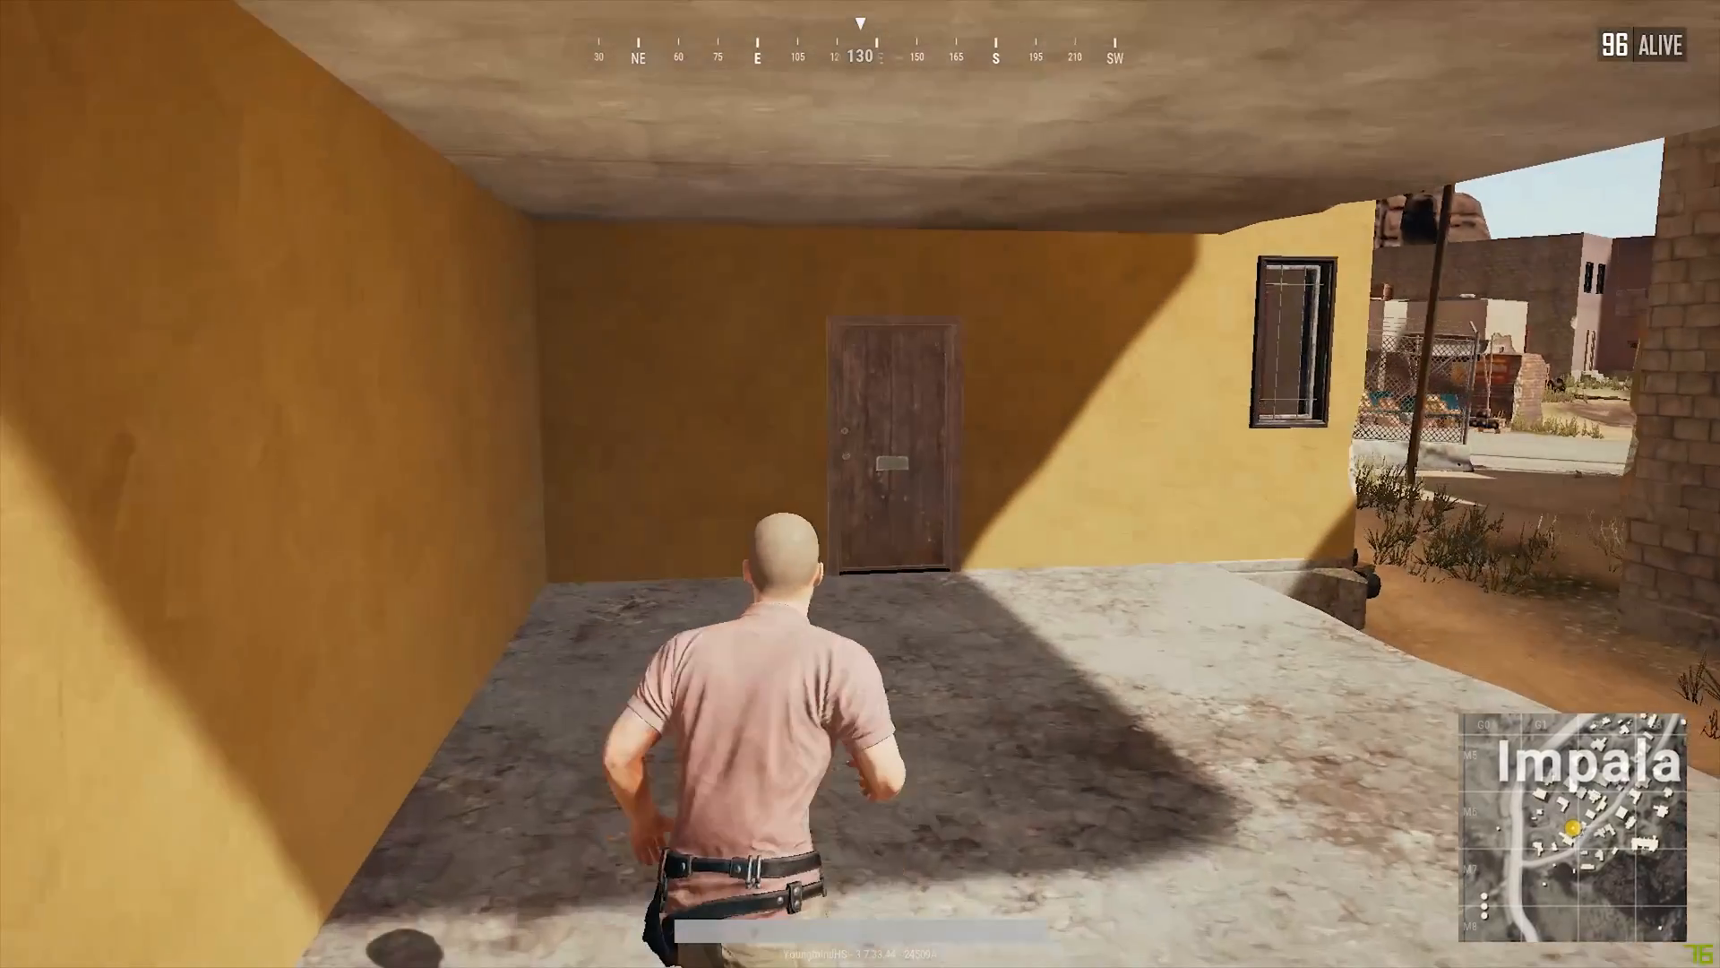
pyautogui.press('f')
pyautogui.press('w')
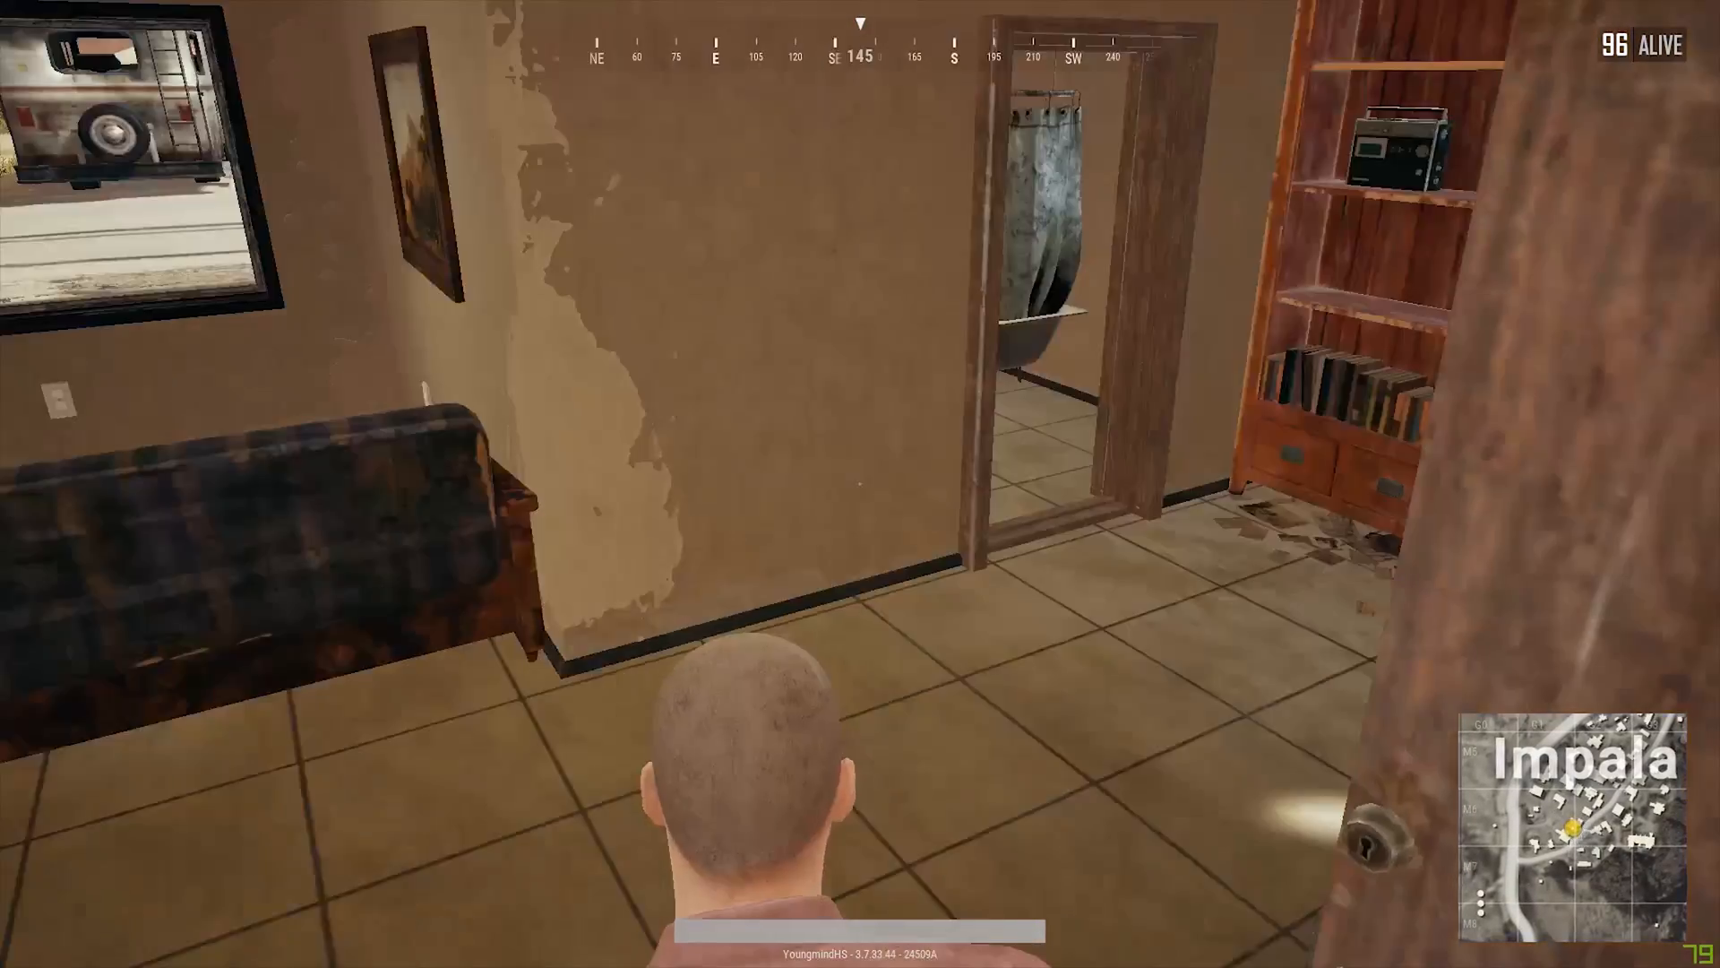
pyautogui.press('w')
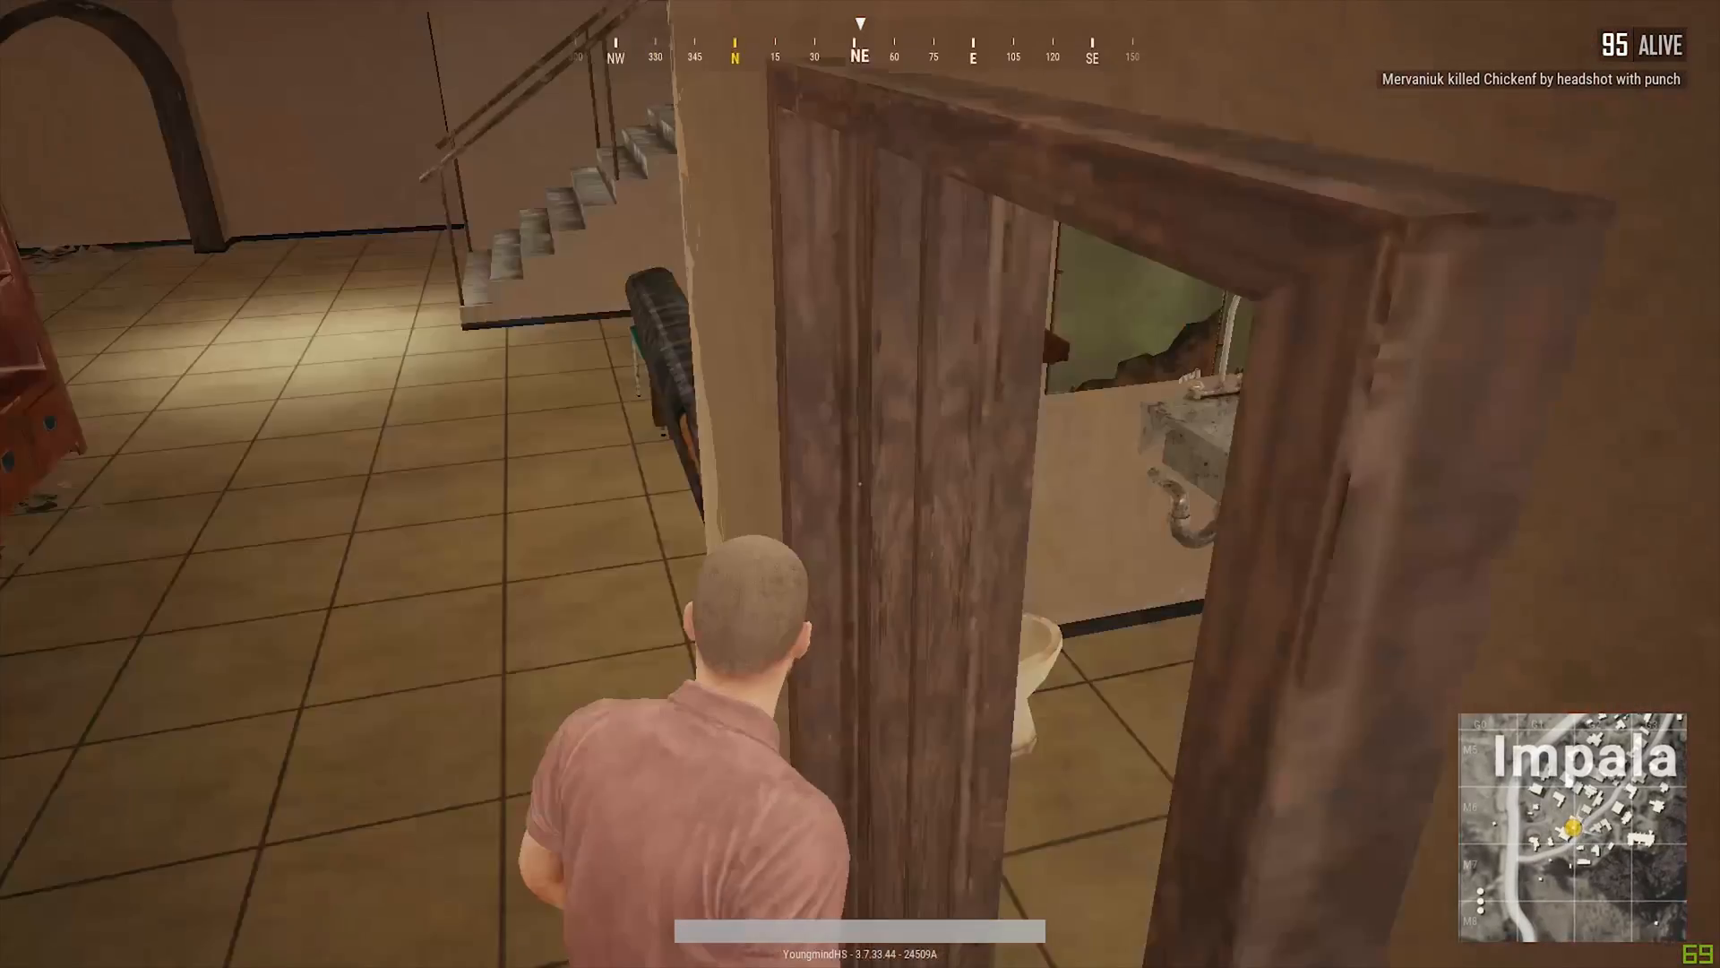
pyautogui.press('w')
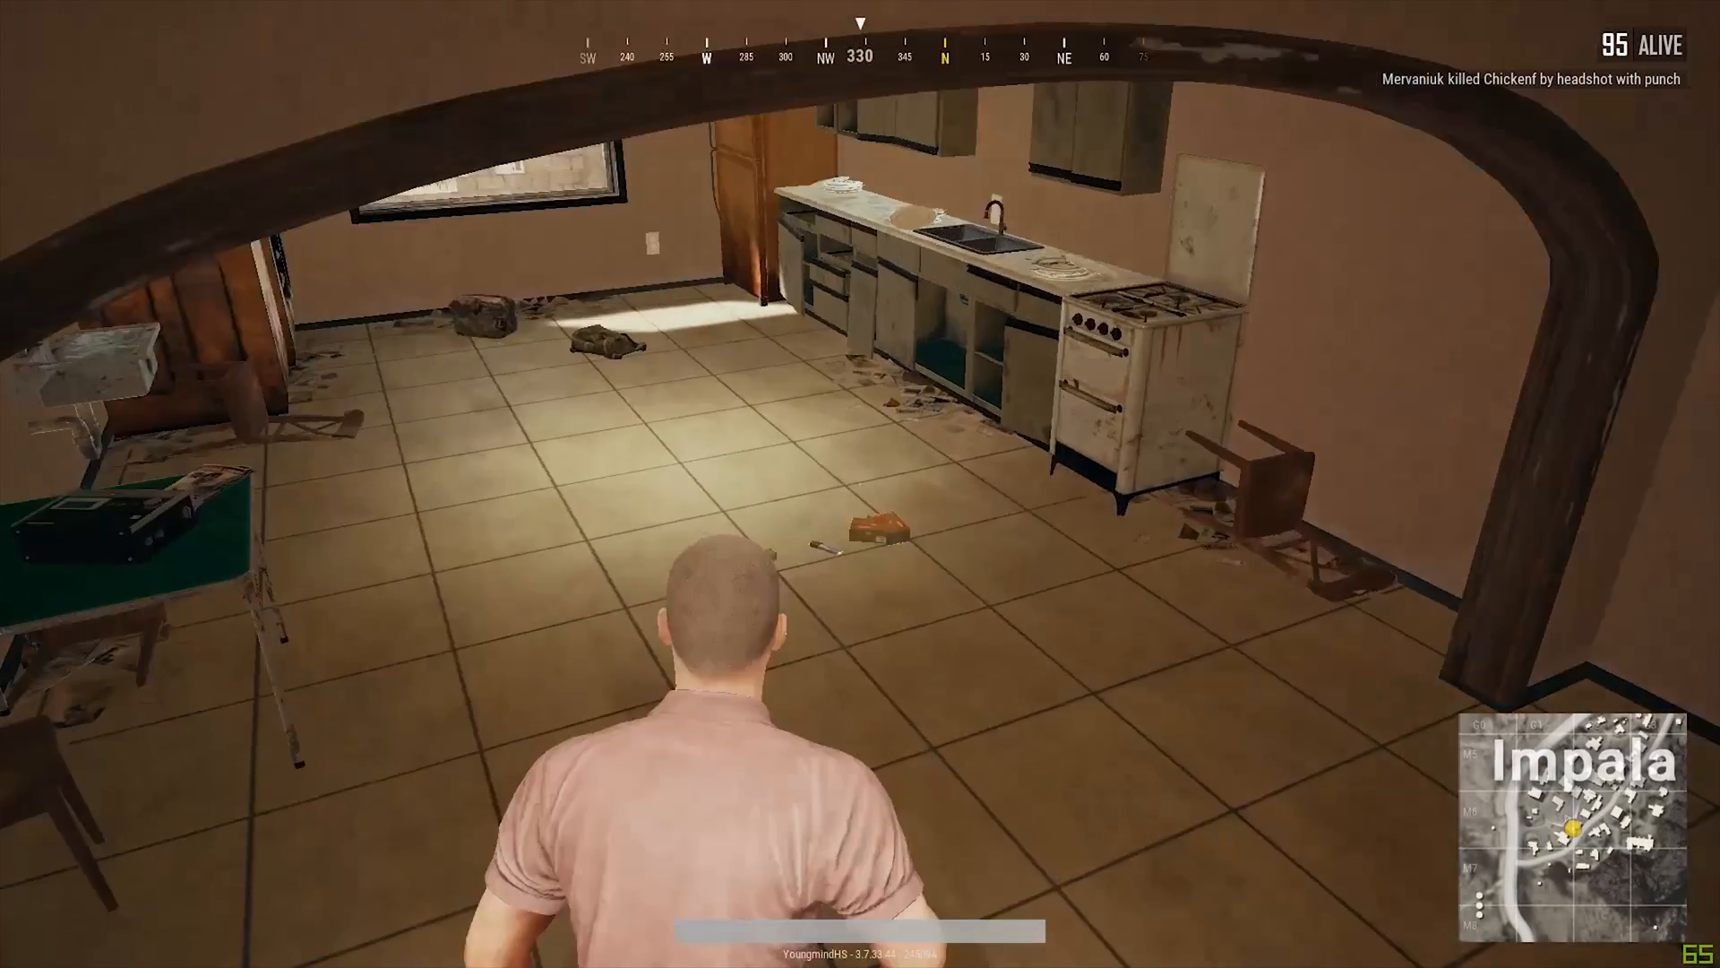
pyautogui.press('x')
pyautogui.press('3')
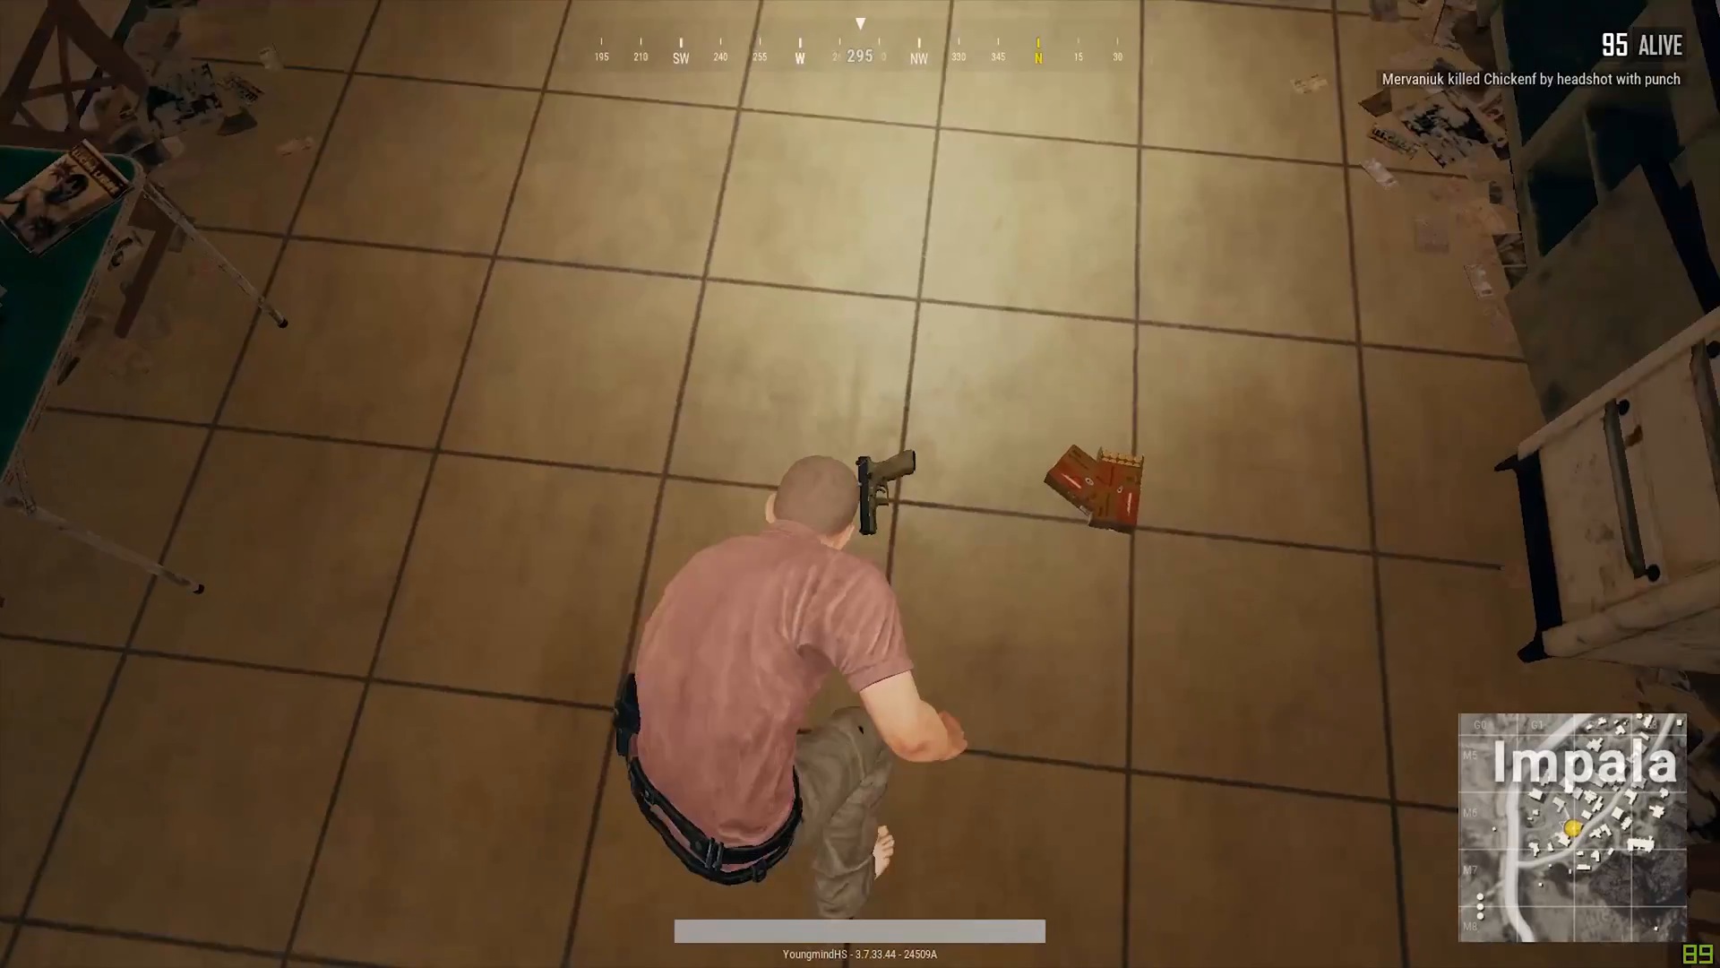
pyautogui.press('Tab')
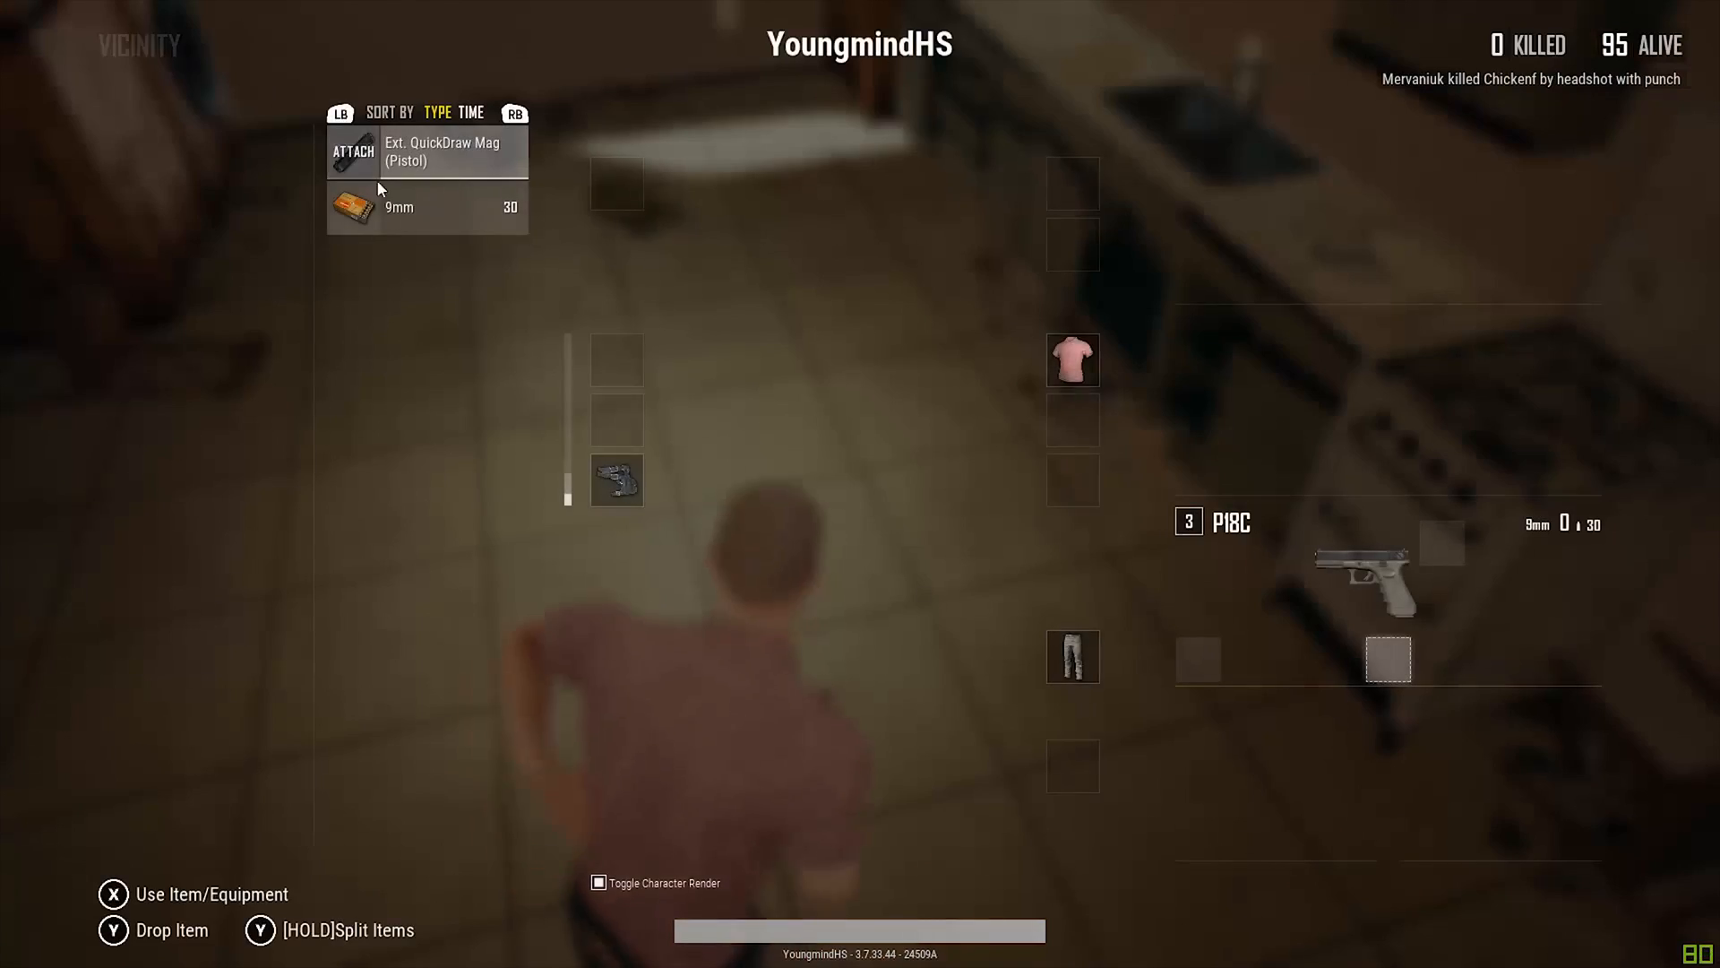
pyautogui.press('Tab')
pyautogui.press('w')
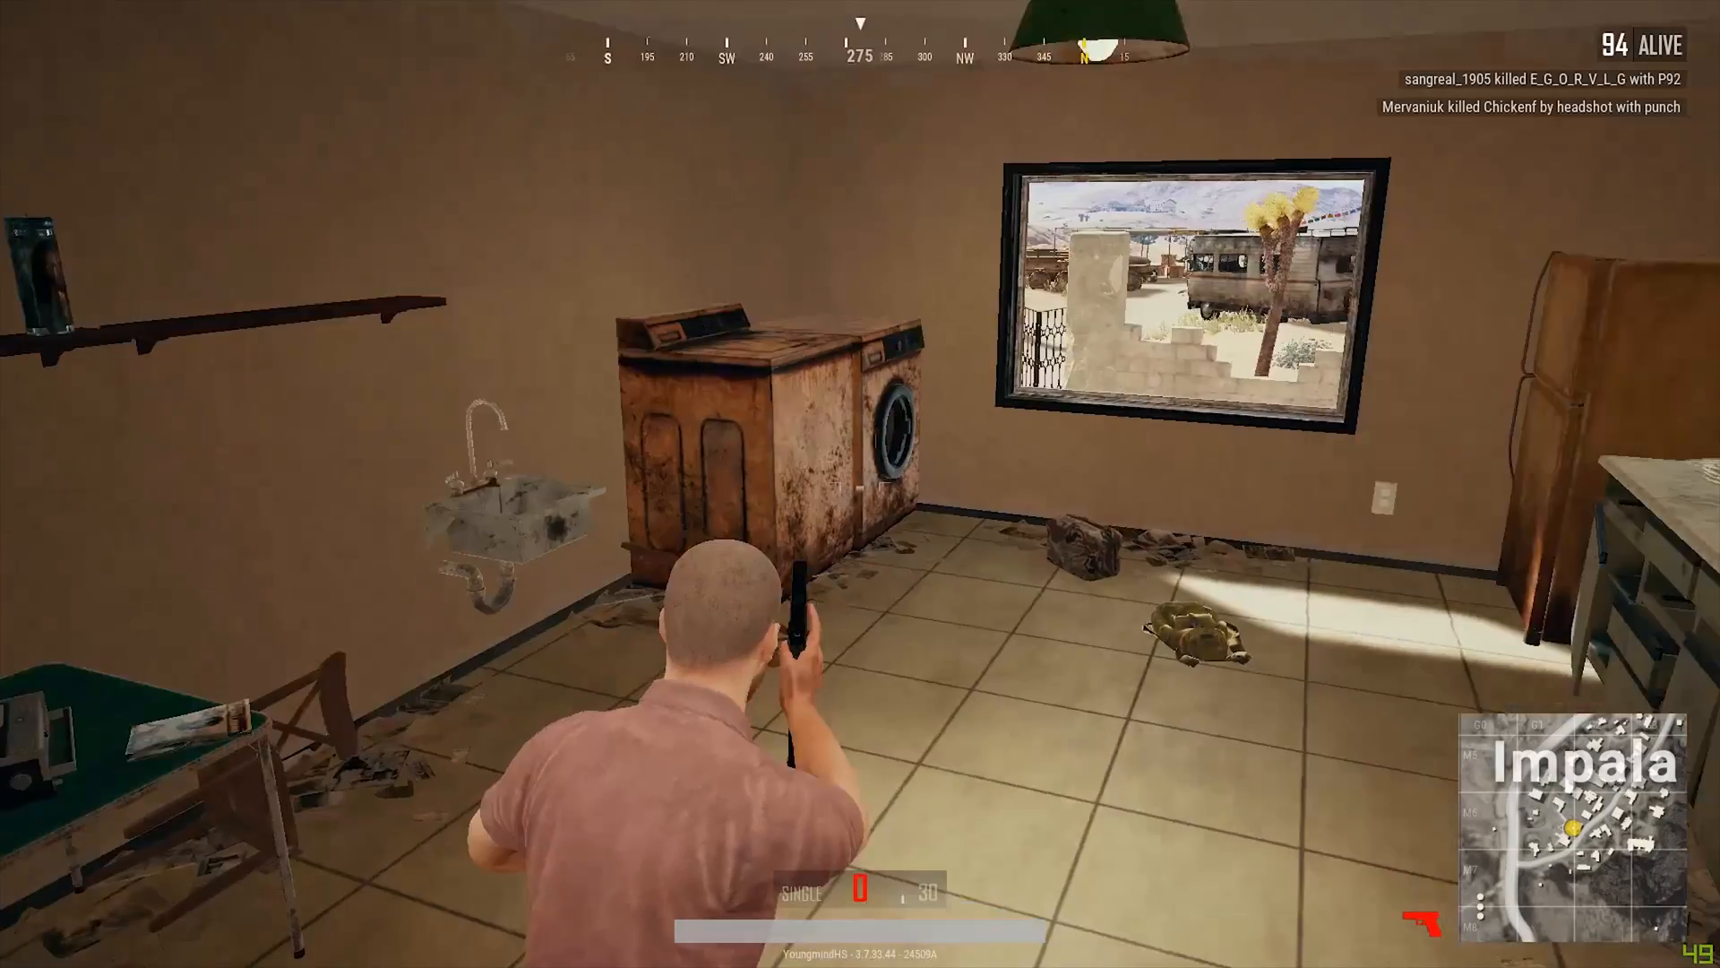
pyautogui.press('x')
pyautogui.press('x')
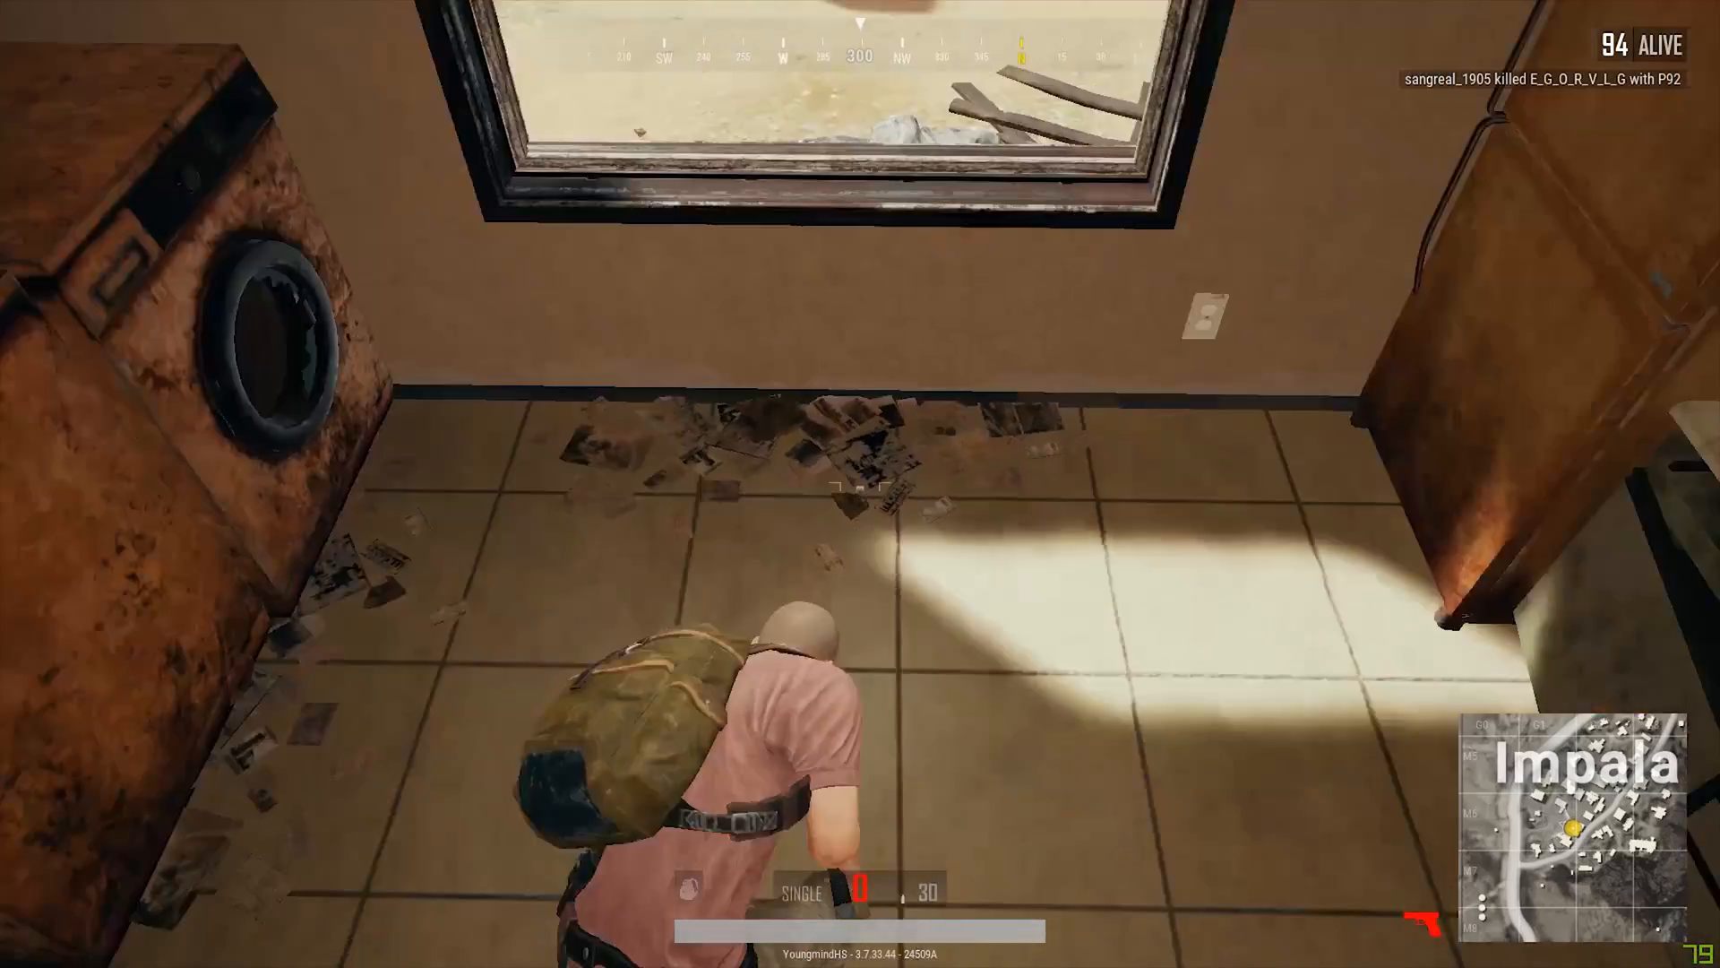
pyautogui.press('w')
pyautogui.press('w')
pyautogui.press('r')
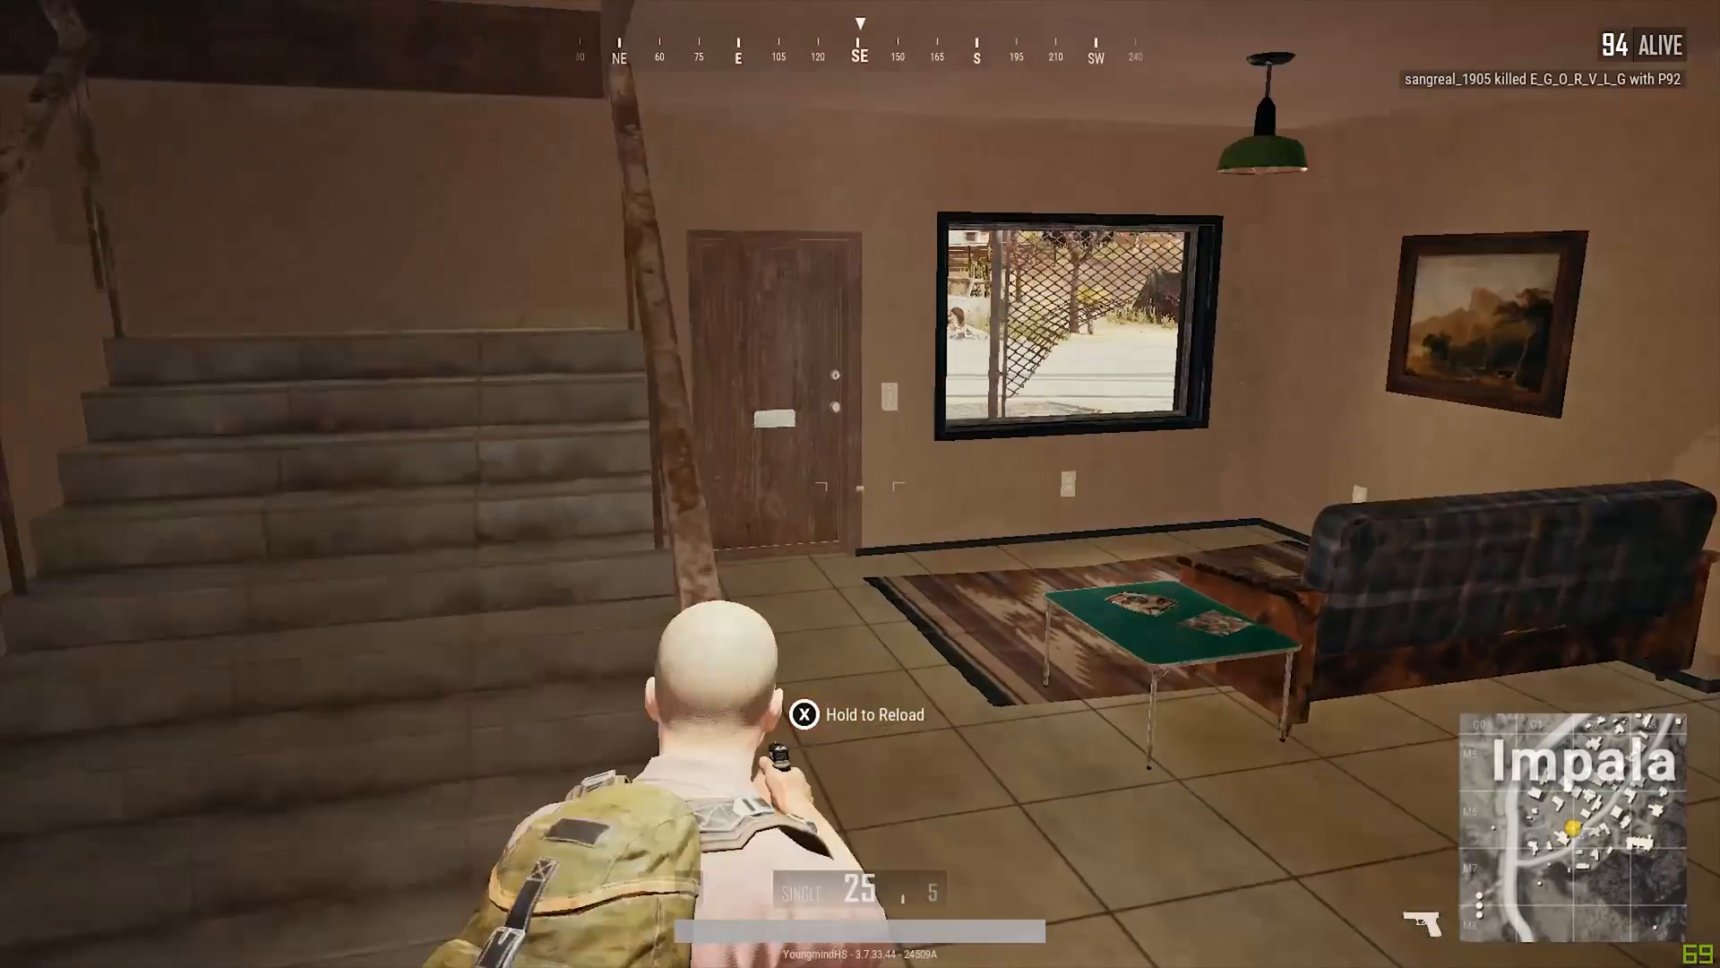
pyautogui.press('space')
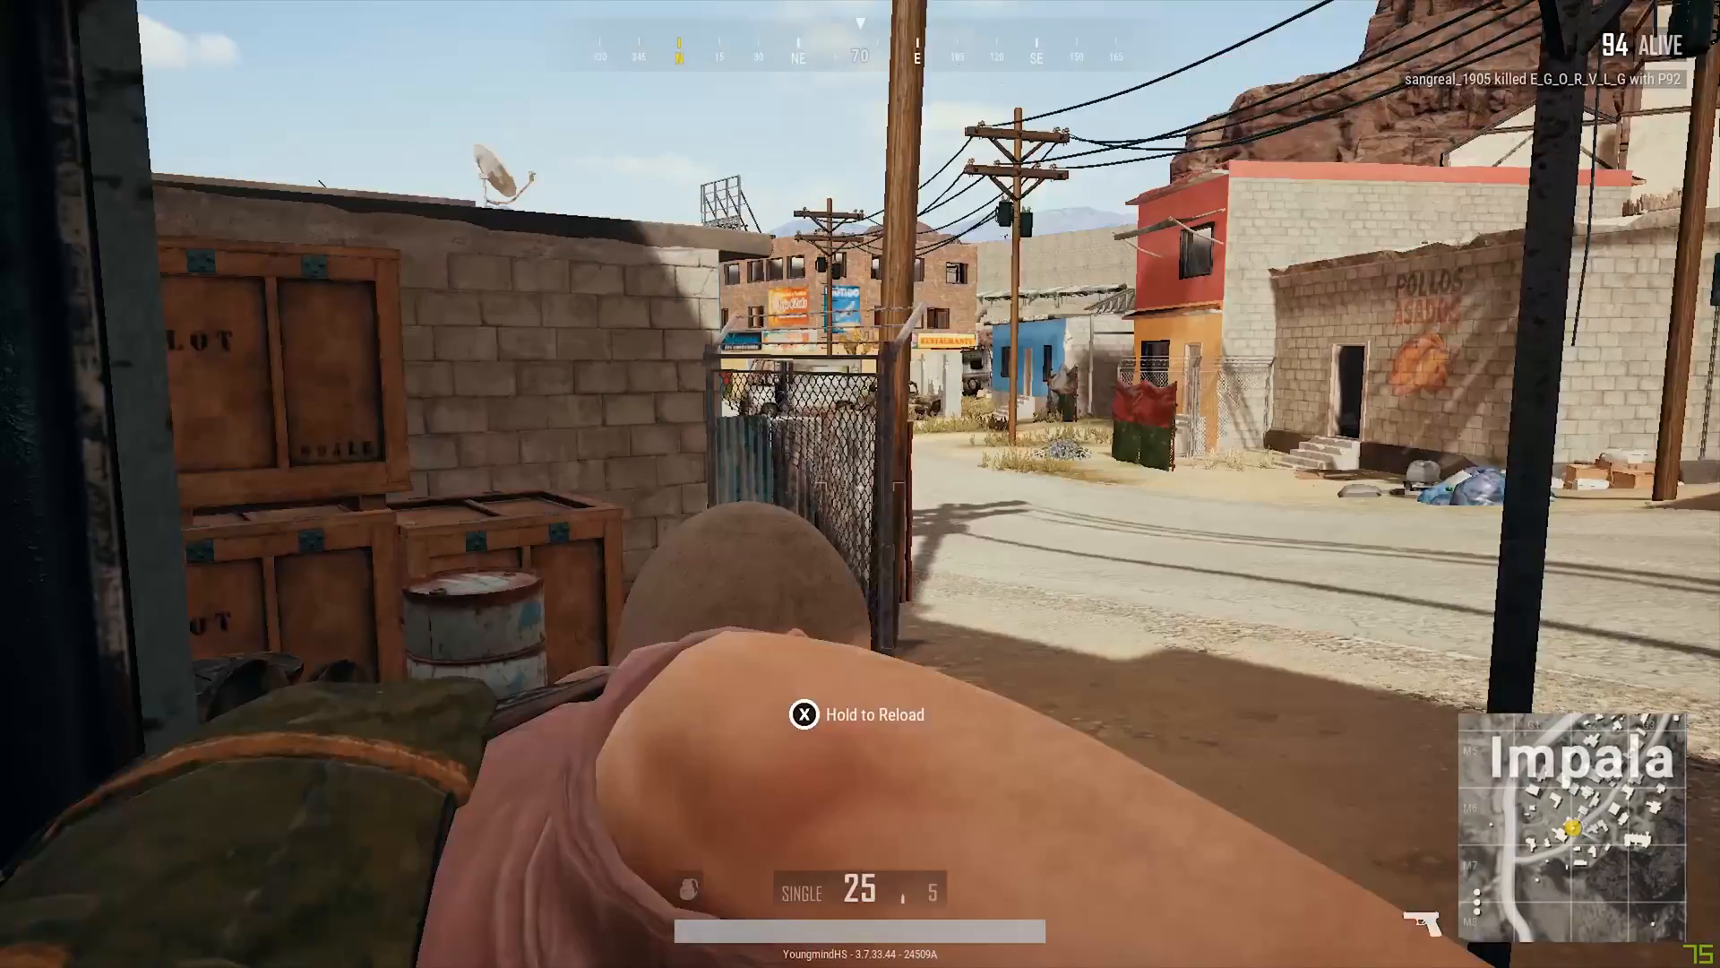
pyautogui.press('w')
pyautogui.press('w')
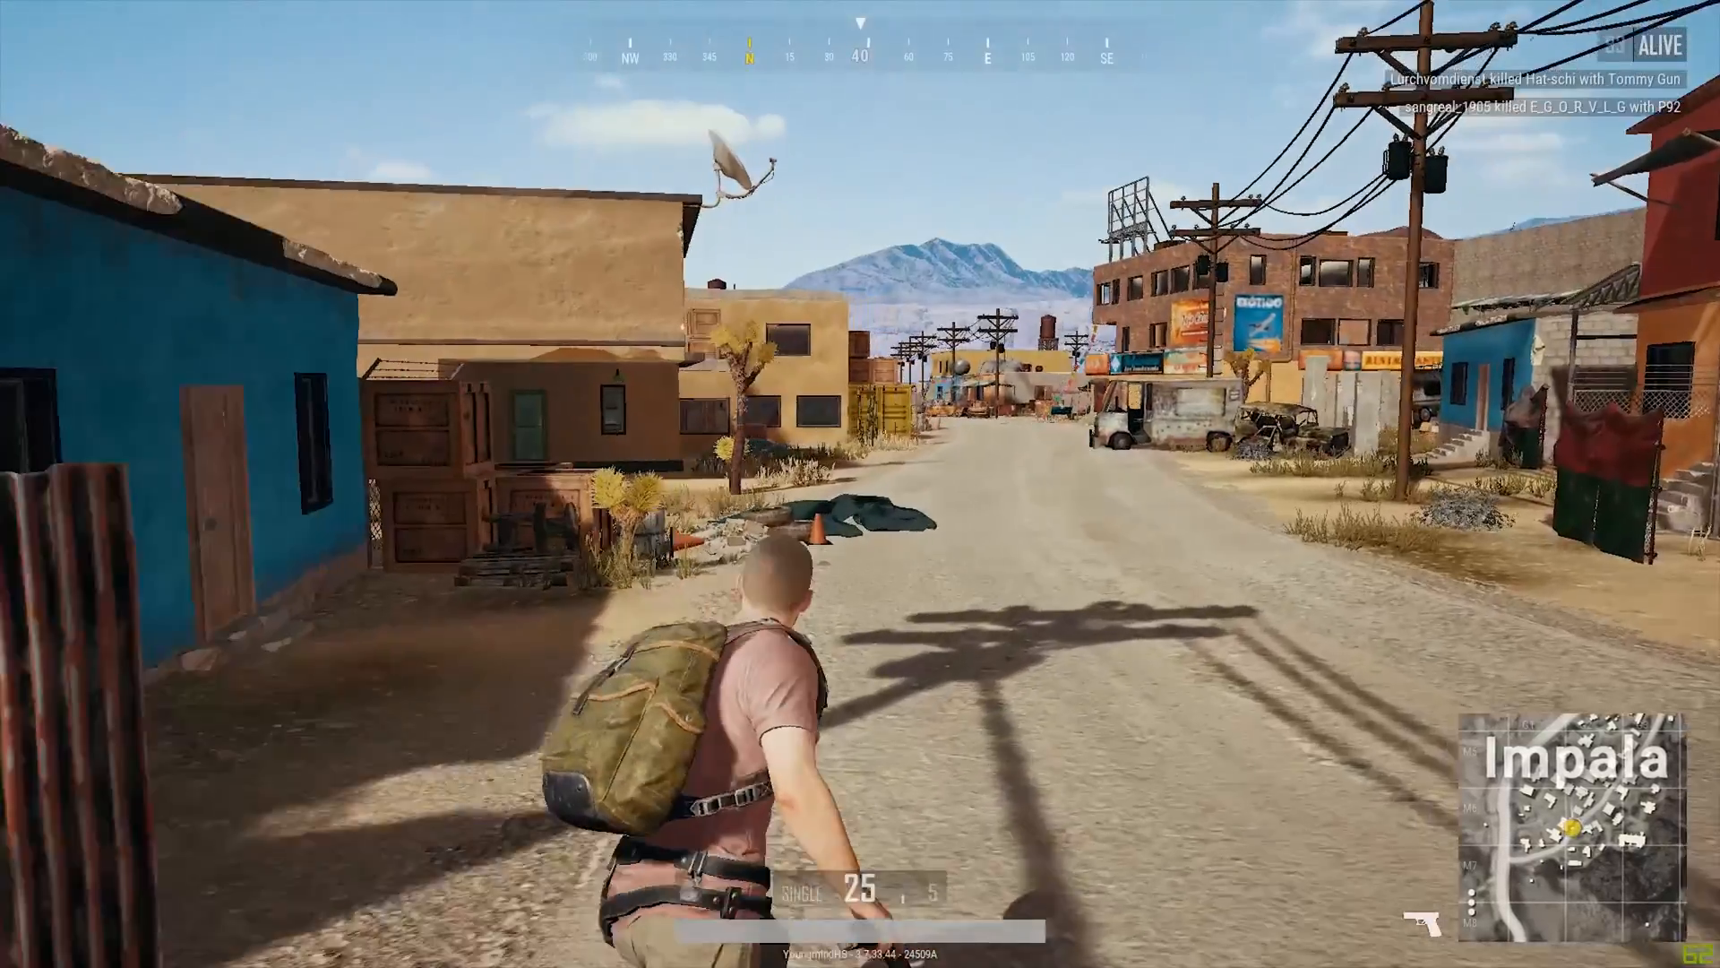
pyautogui.rightClick(860, 484)
pyautogui.rightClick(860, 483)
pyautogui.press('w')
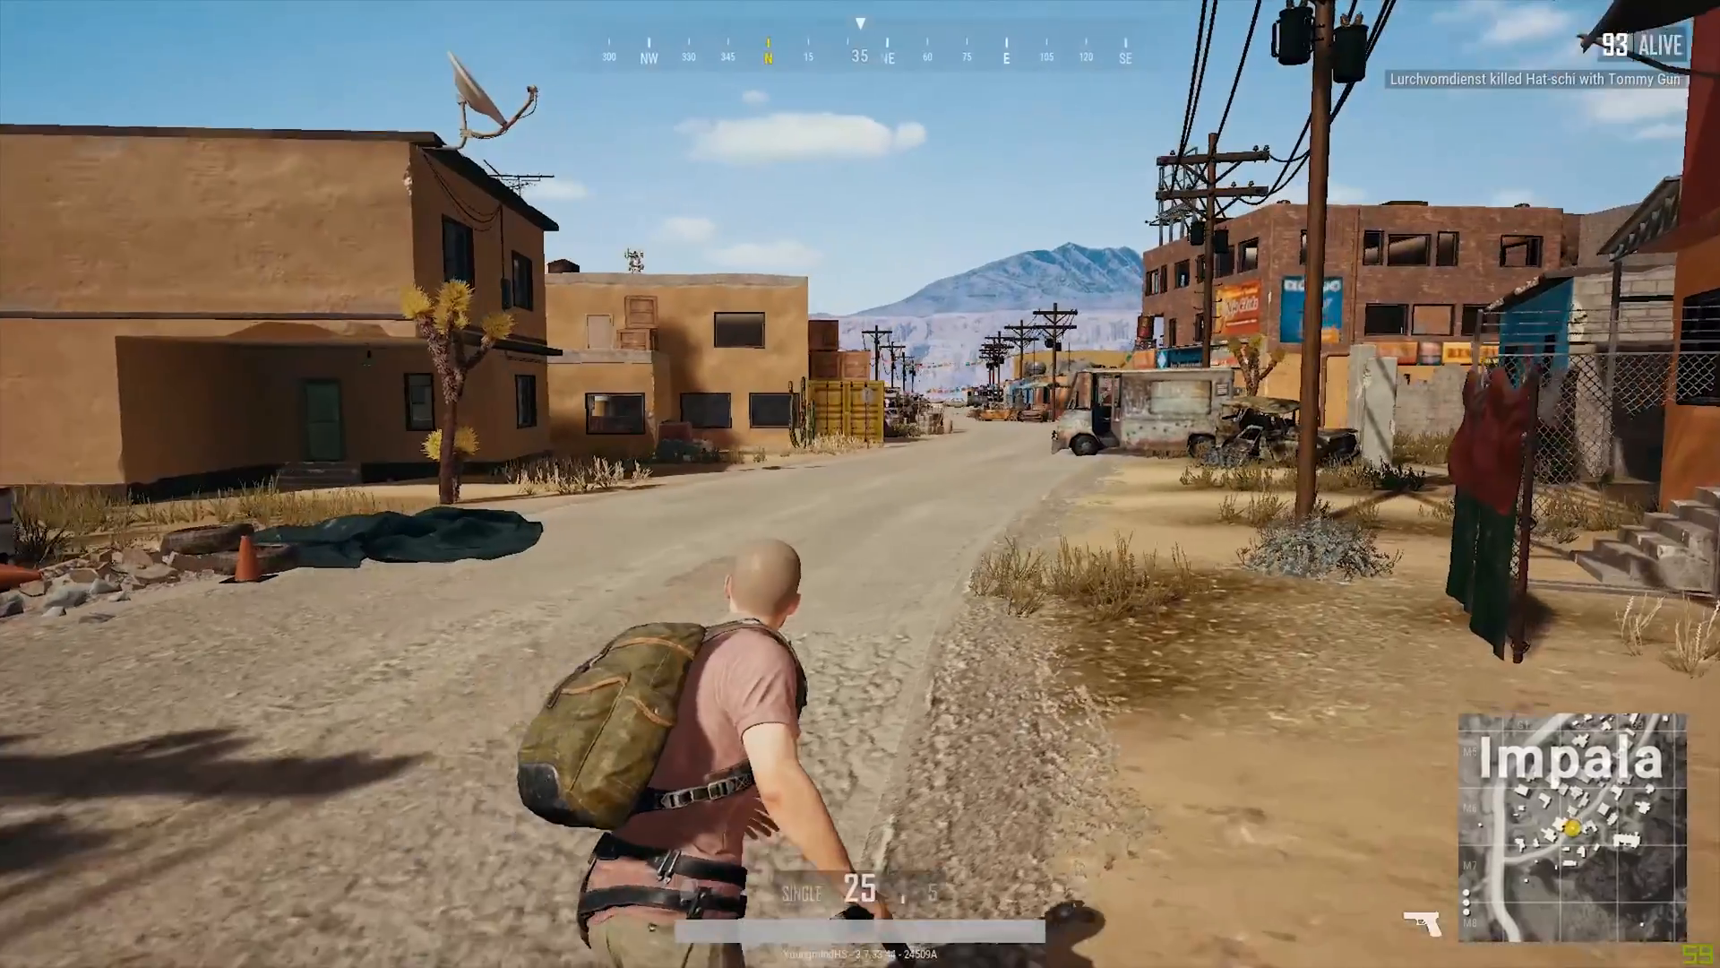
pyautogui.press('w')
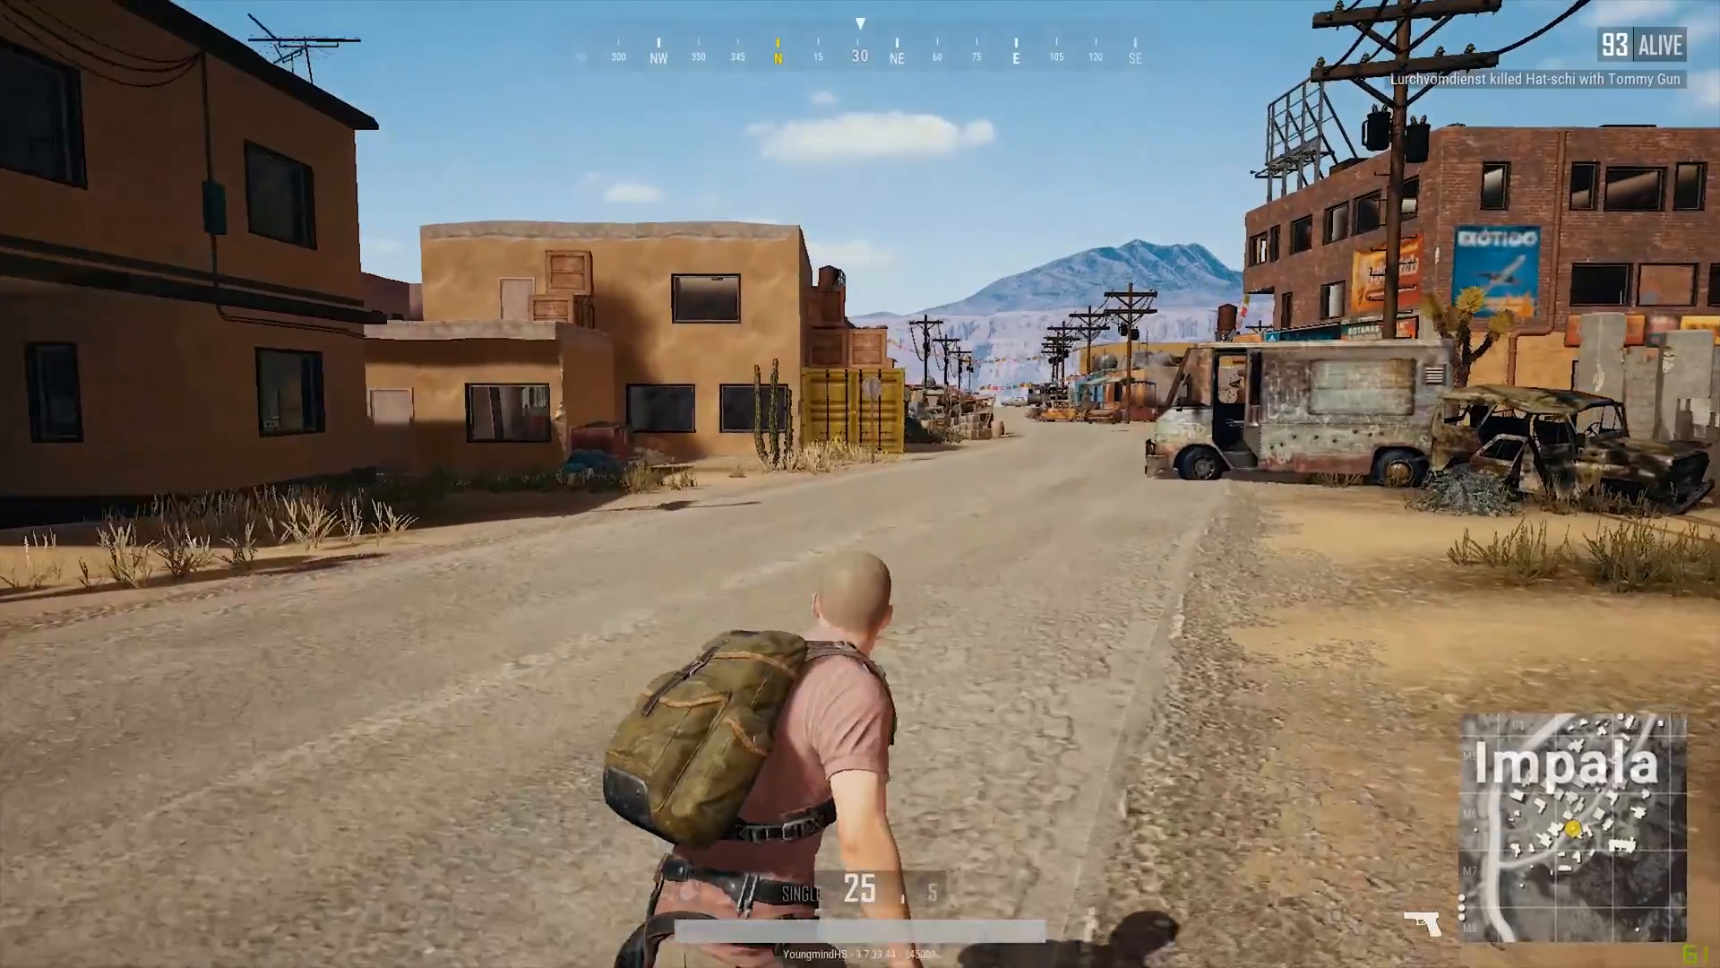
pyautogui.press('w')
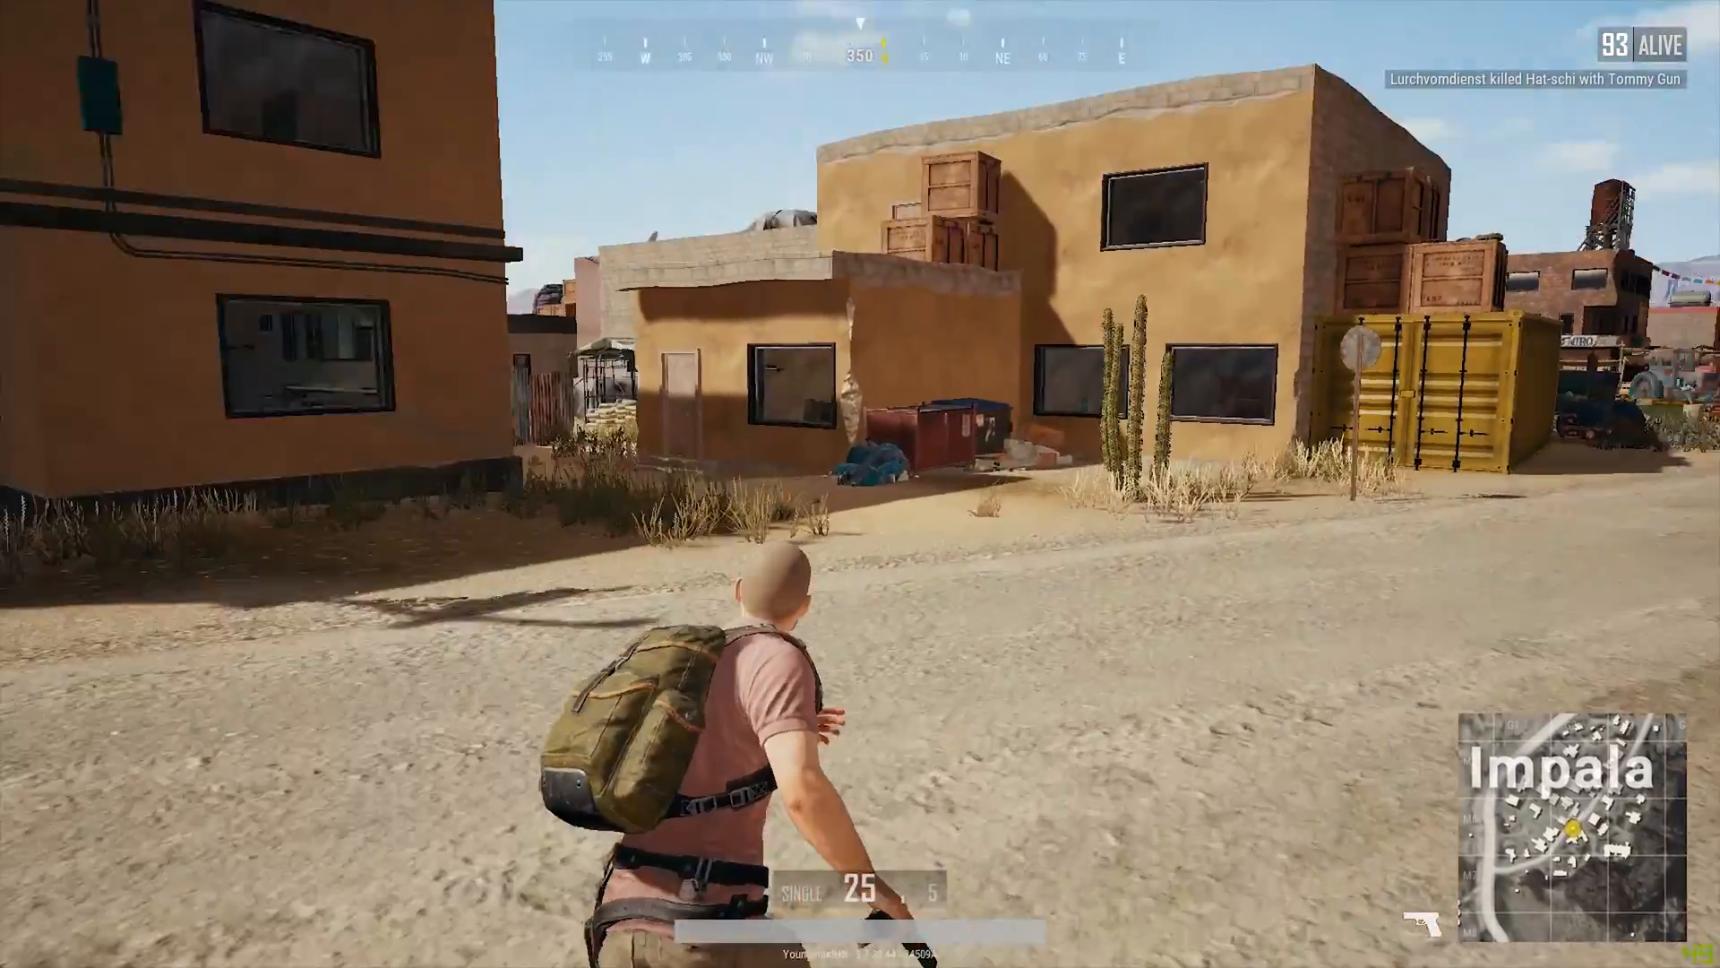
pyautogui.press('w')
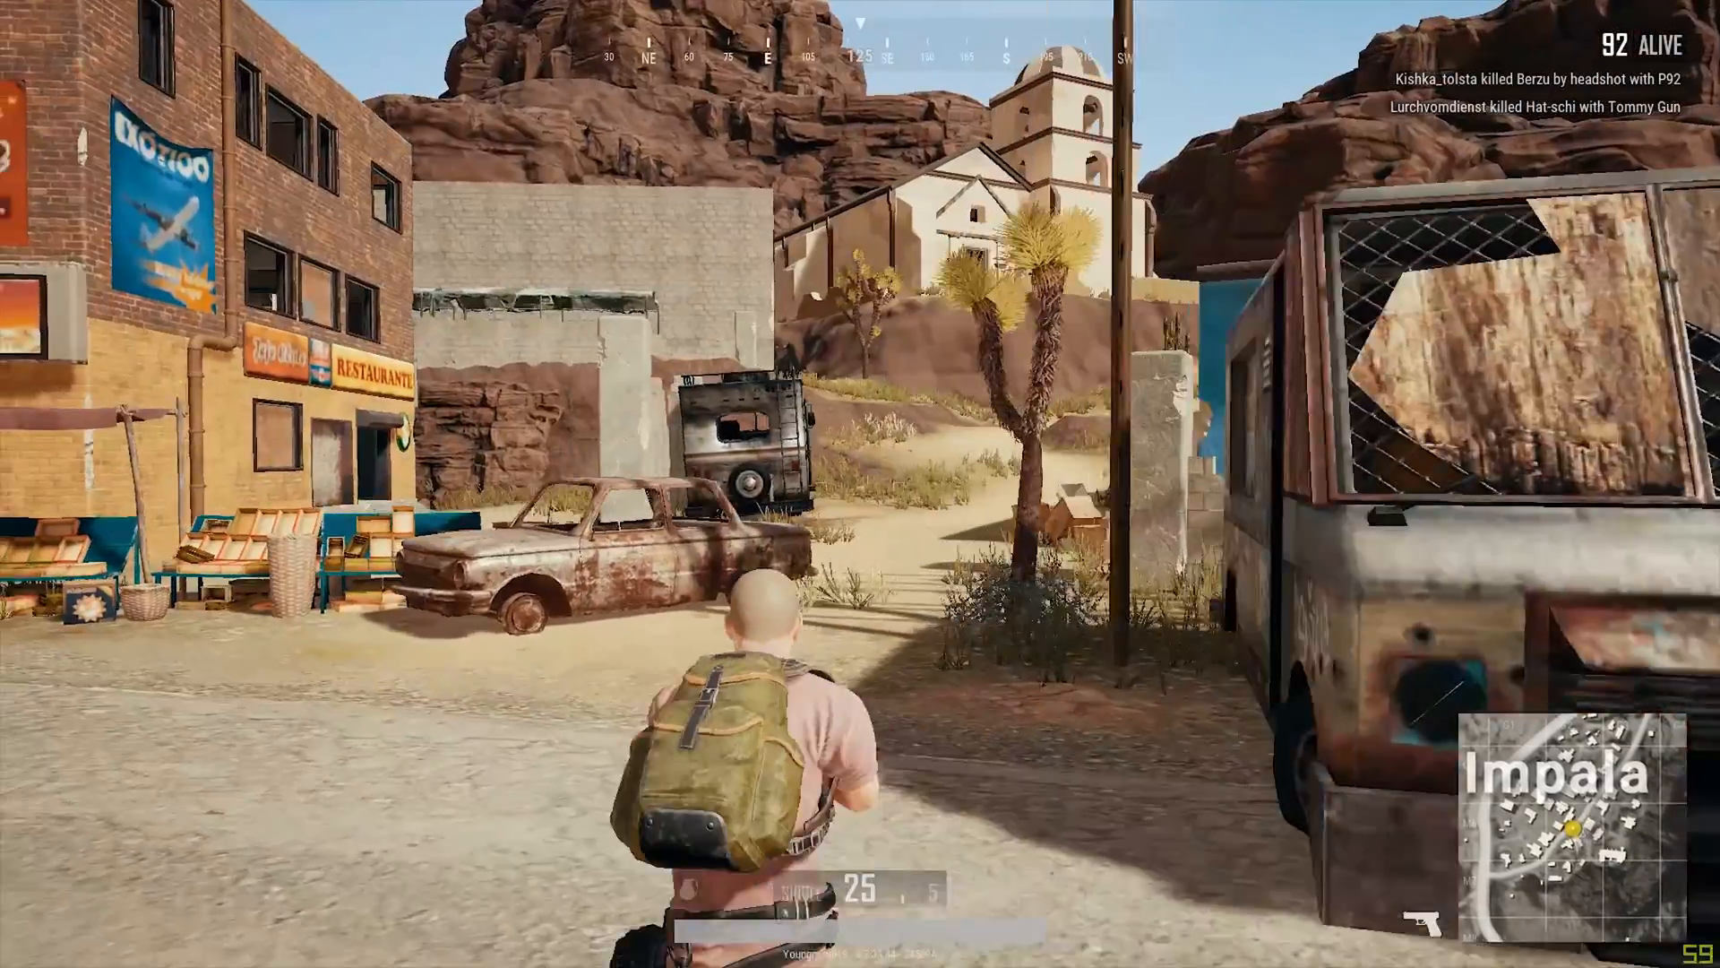
pyautogui.press('w')
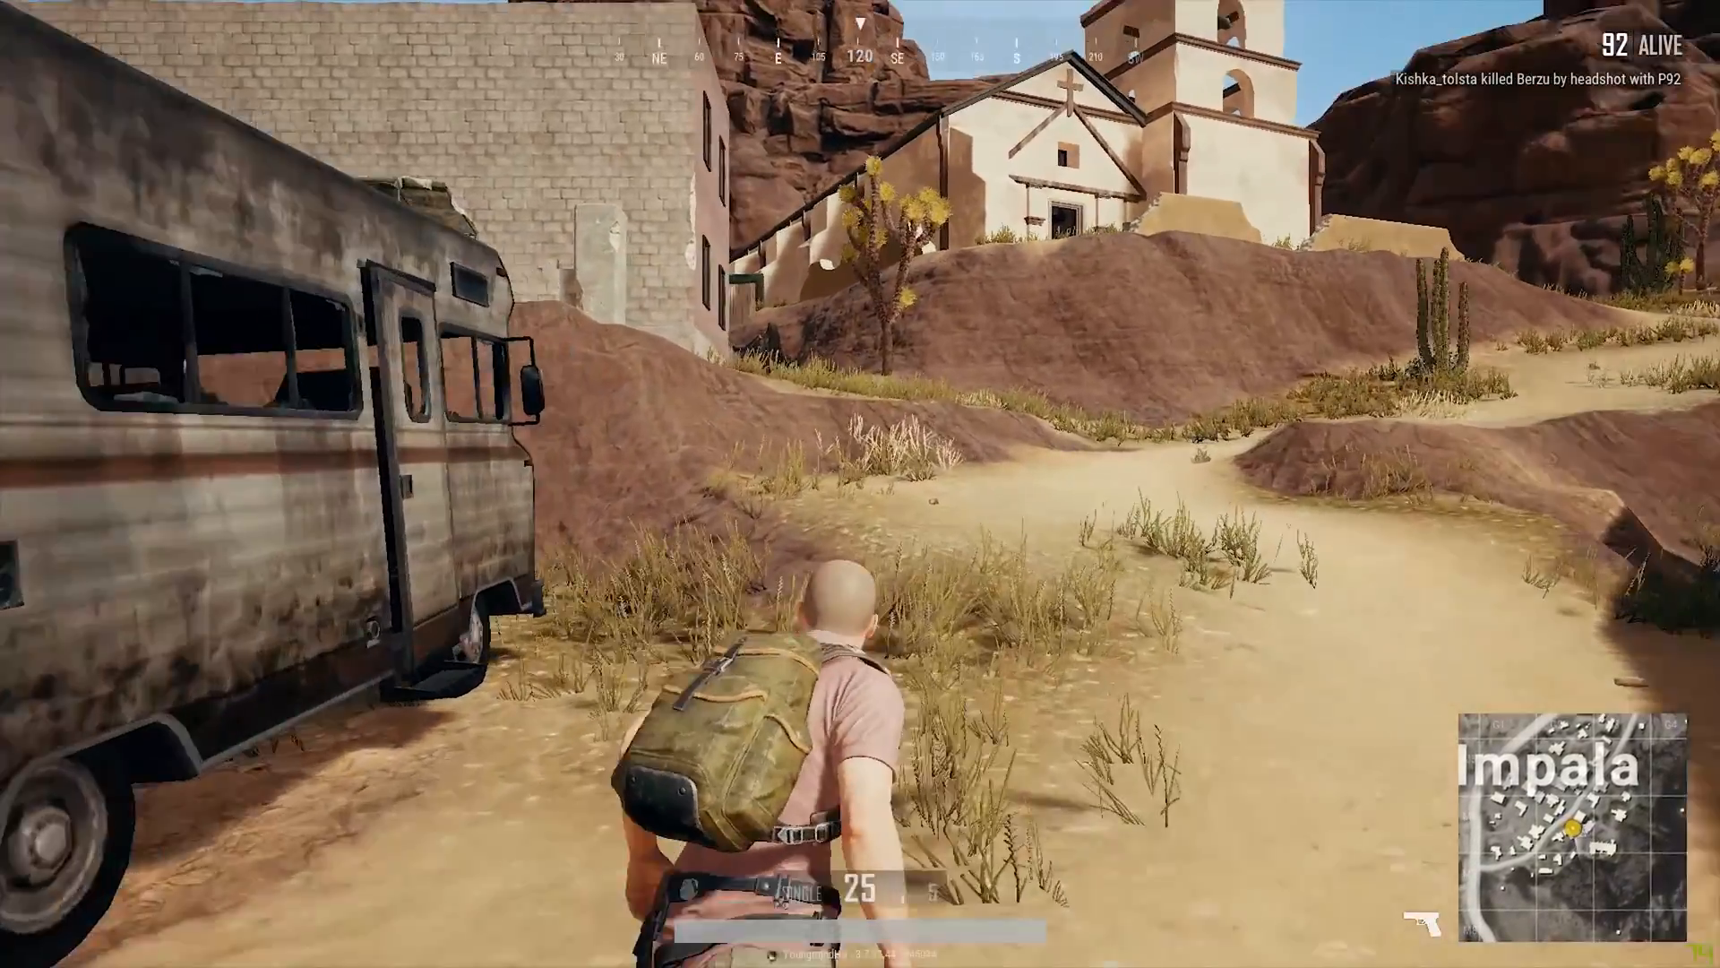
pyautogui.press('w')
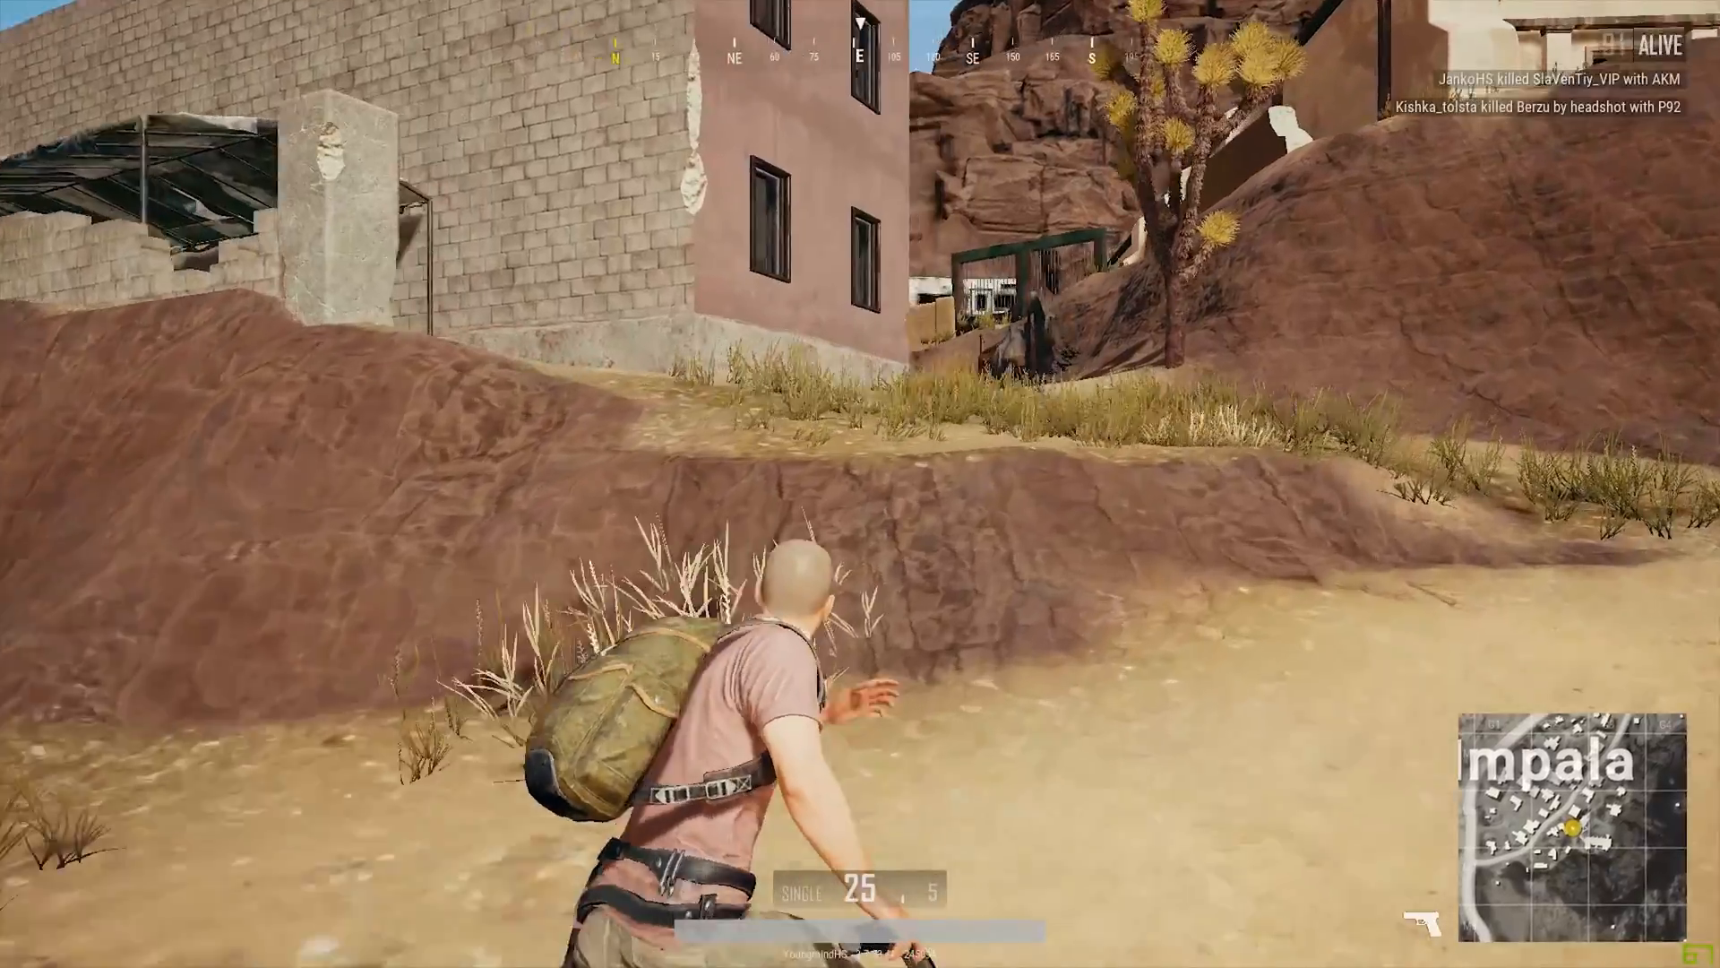
pyautogui.press('w')
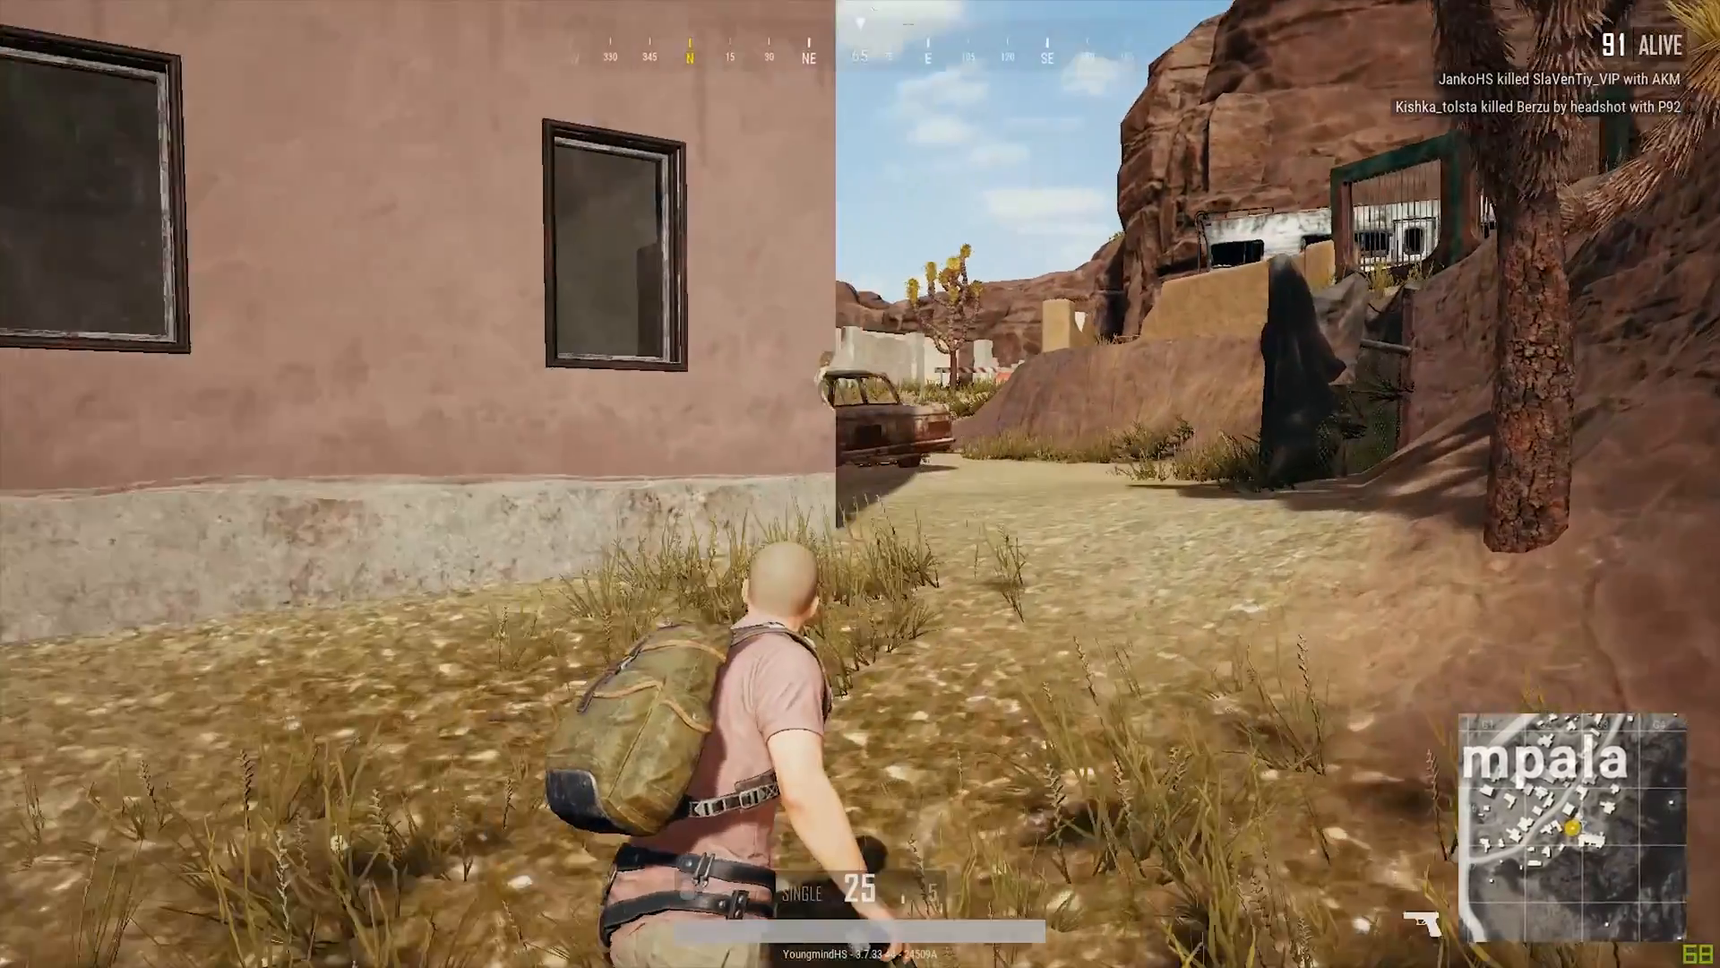
pyautogui.press('w')
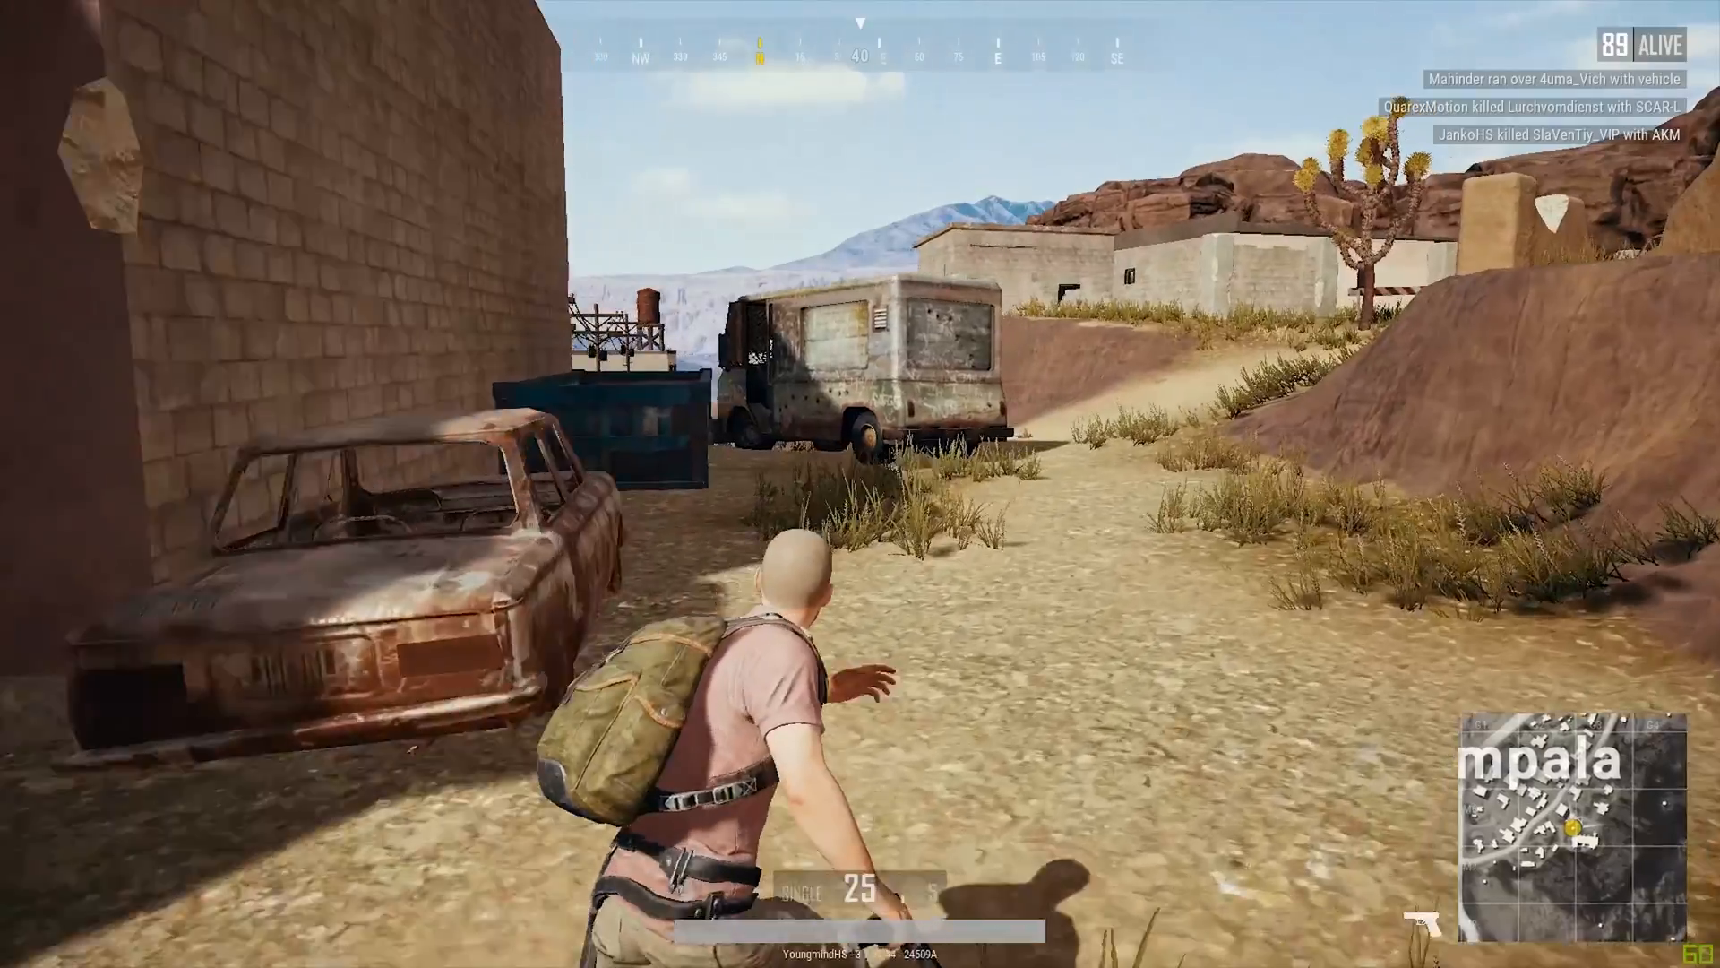
pyautogui.press('w')
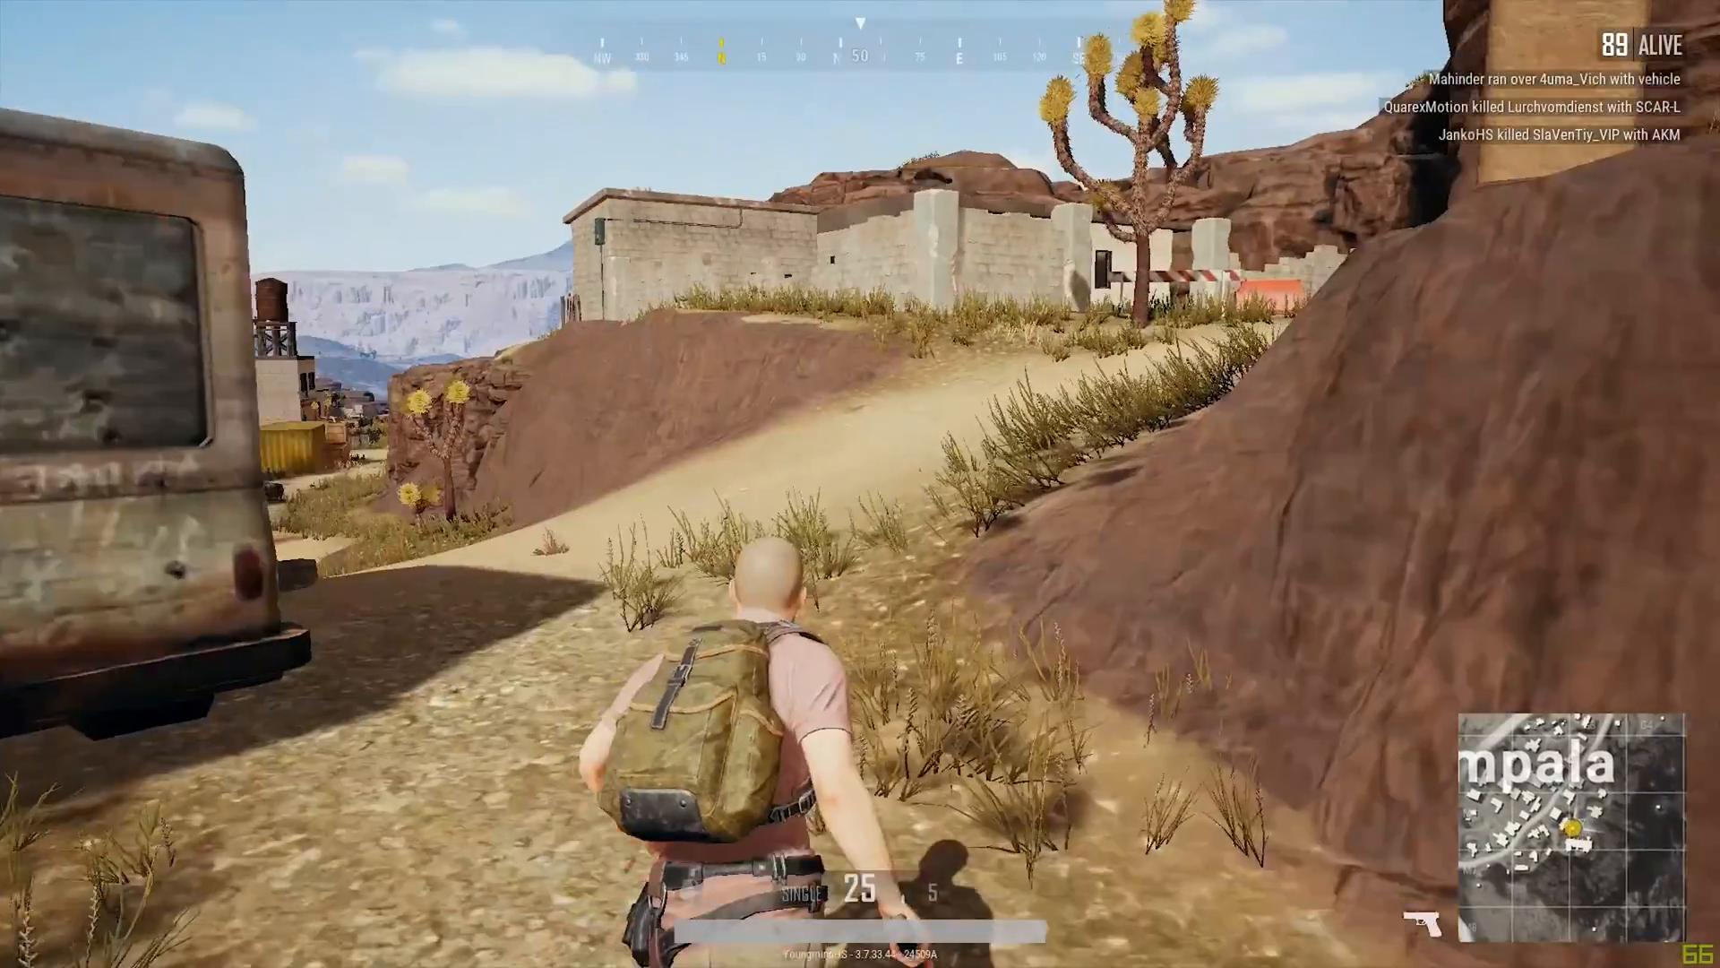
pyautogui.press('w')
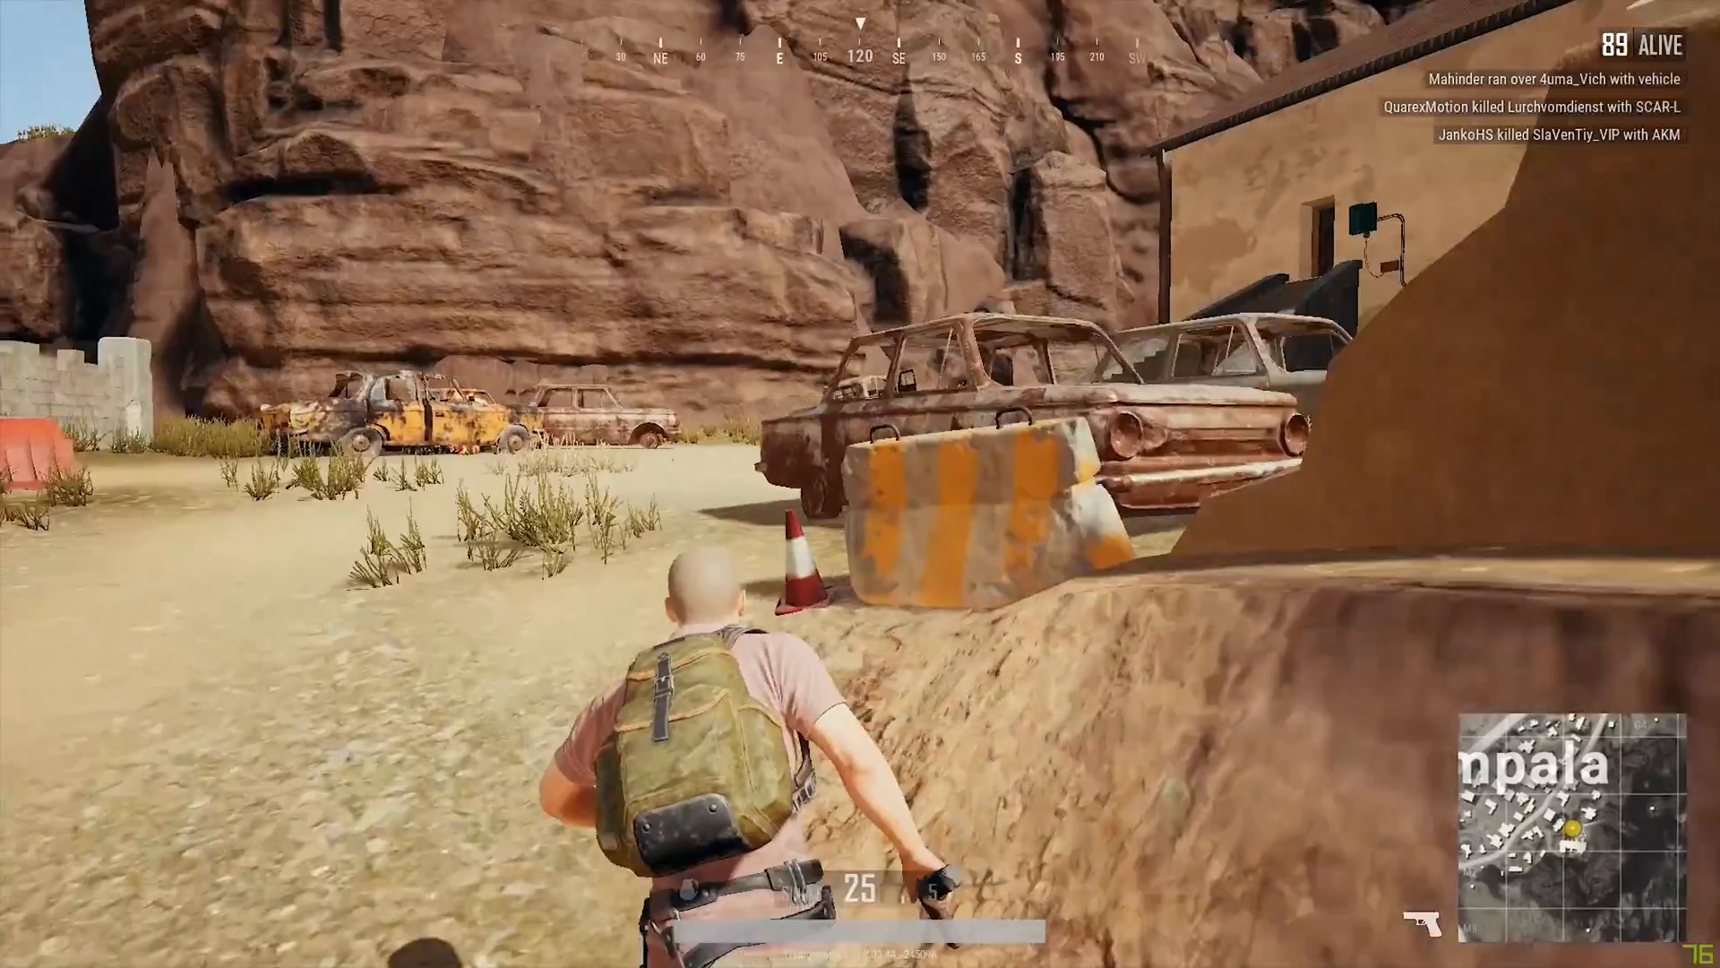
pyautogui.press('w')
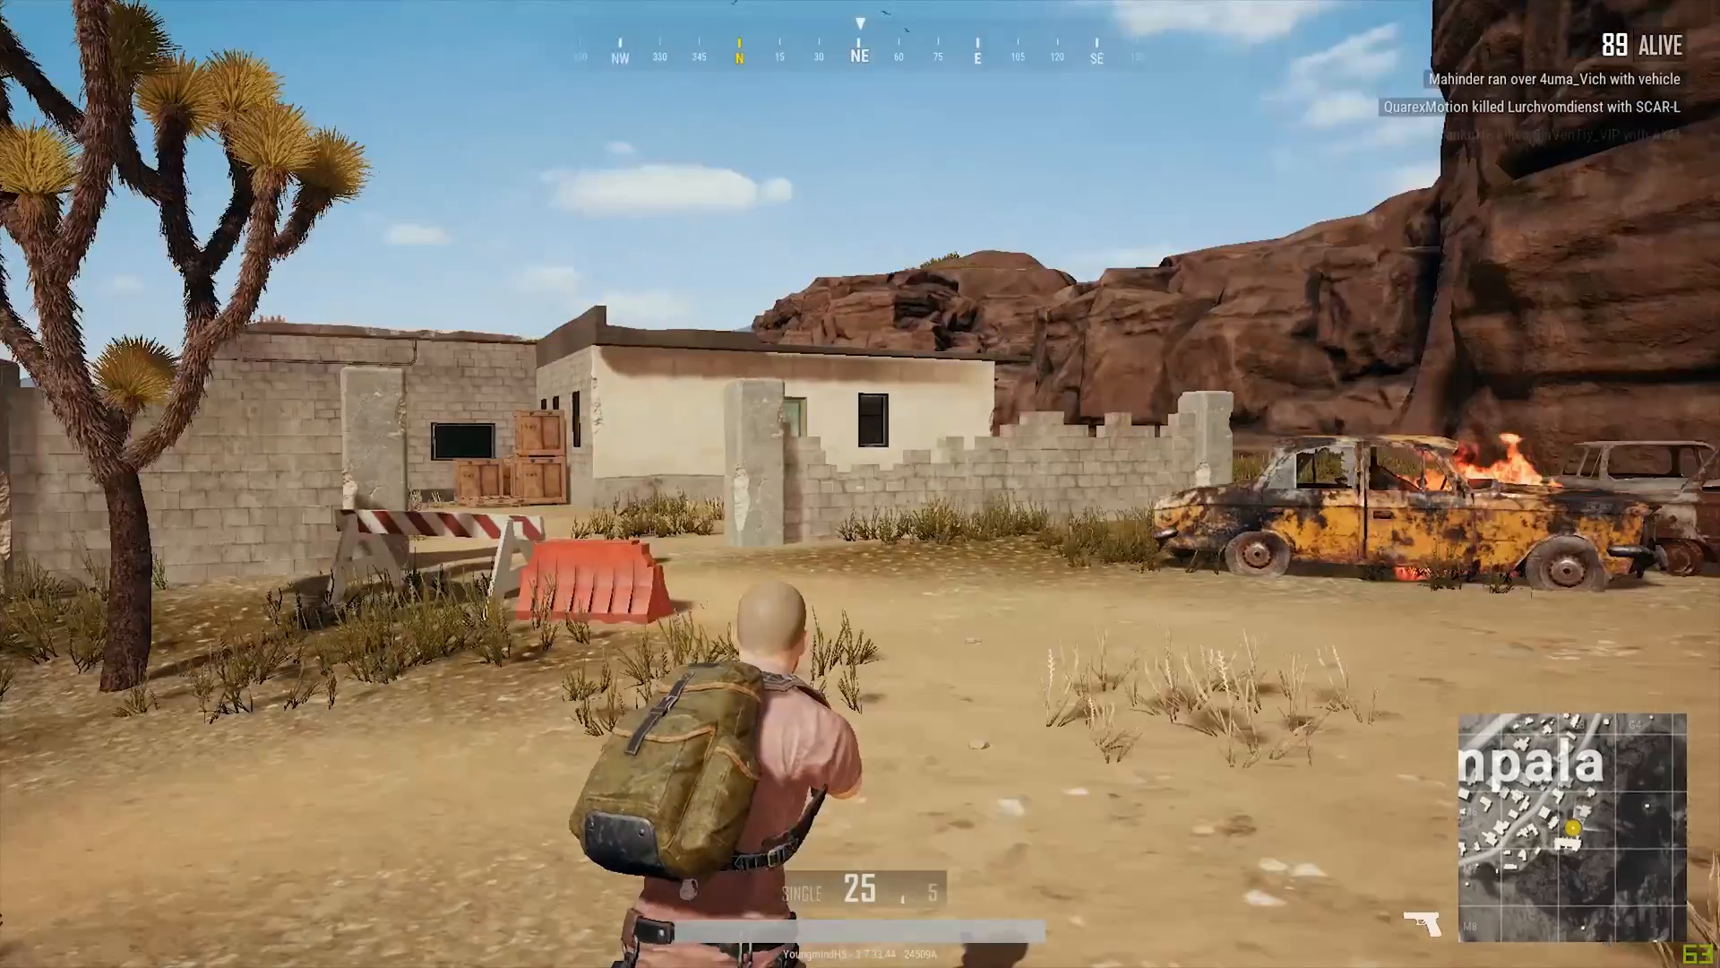
pyautogui.rightClick(860, 484)
pyautogui.rightClick(860, 483)
pyautogui.press('w')
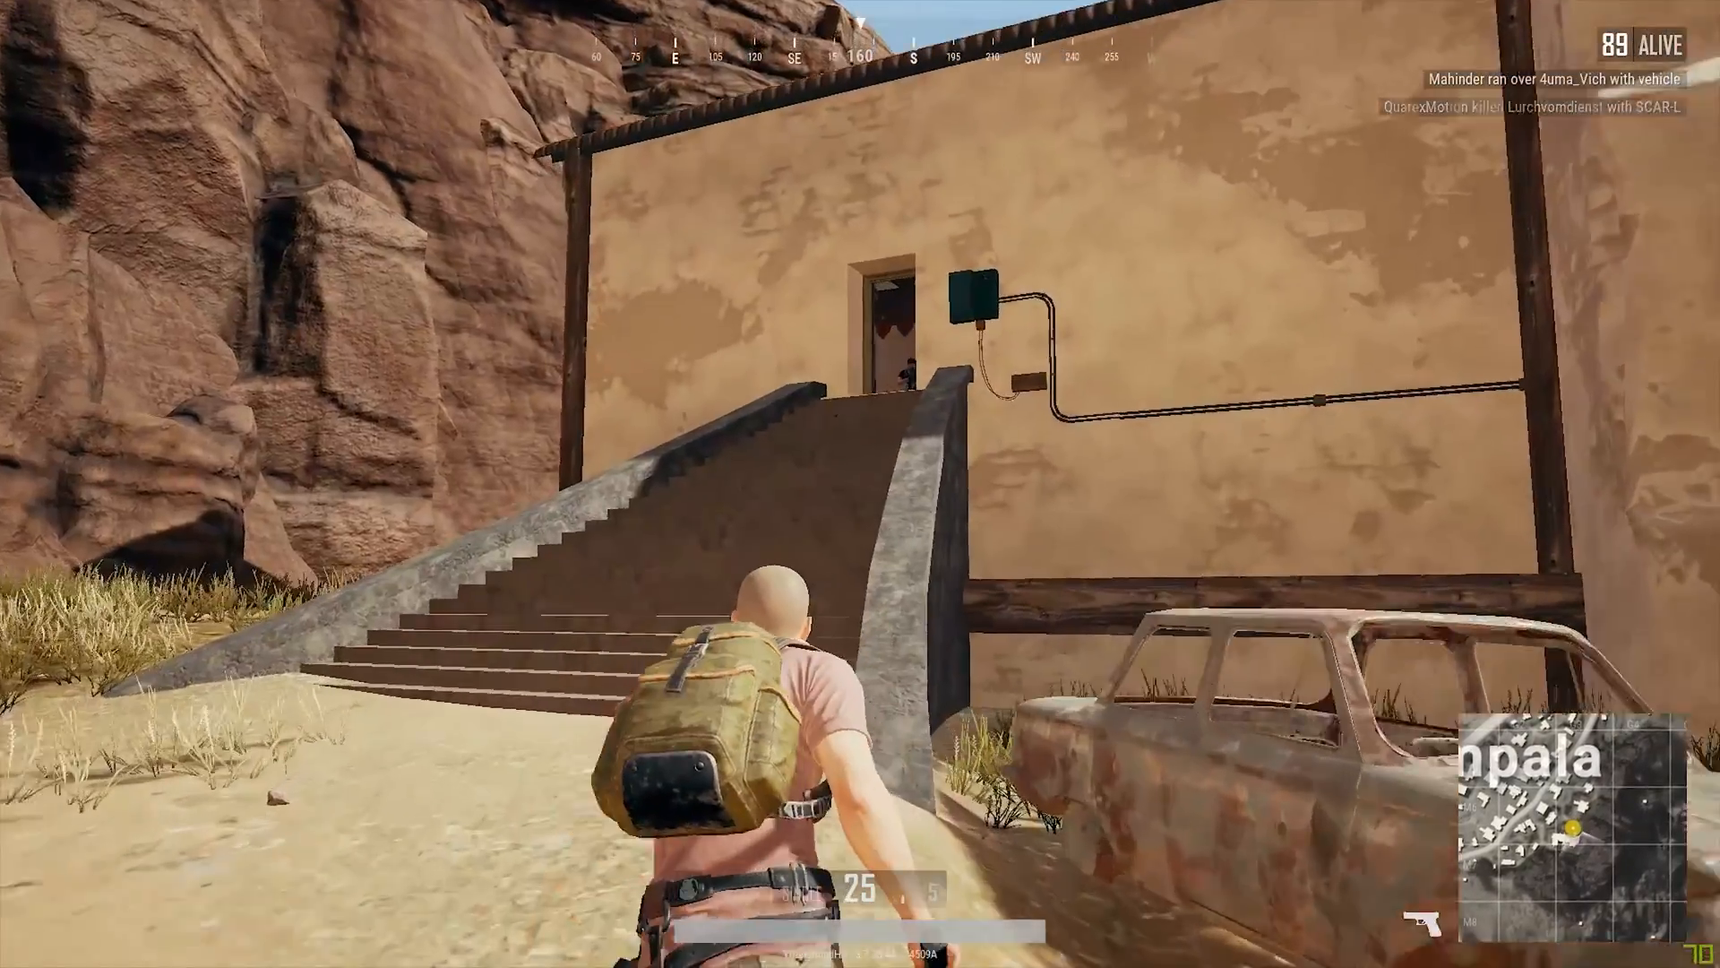
pyautogui.rightClick(860, 484)
pyautogui.click(860, 483)
pyautogui.click(860, 484)
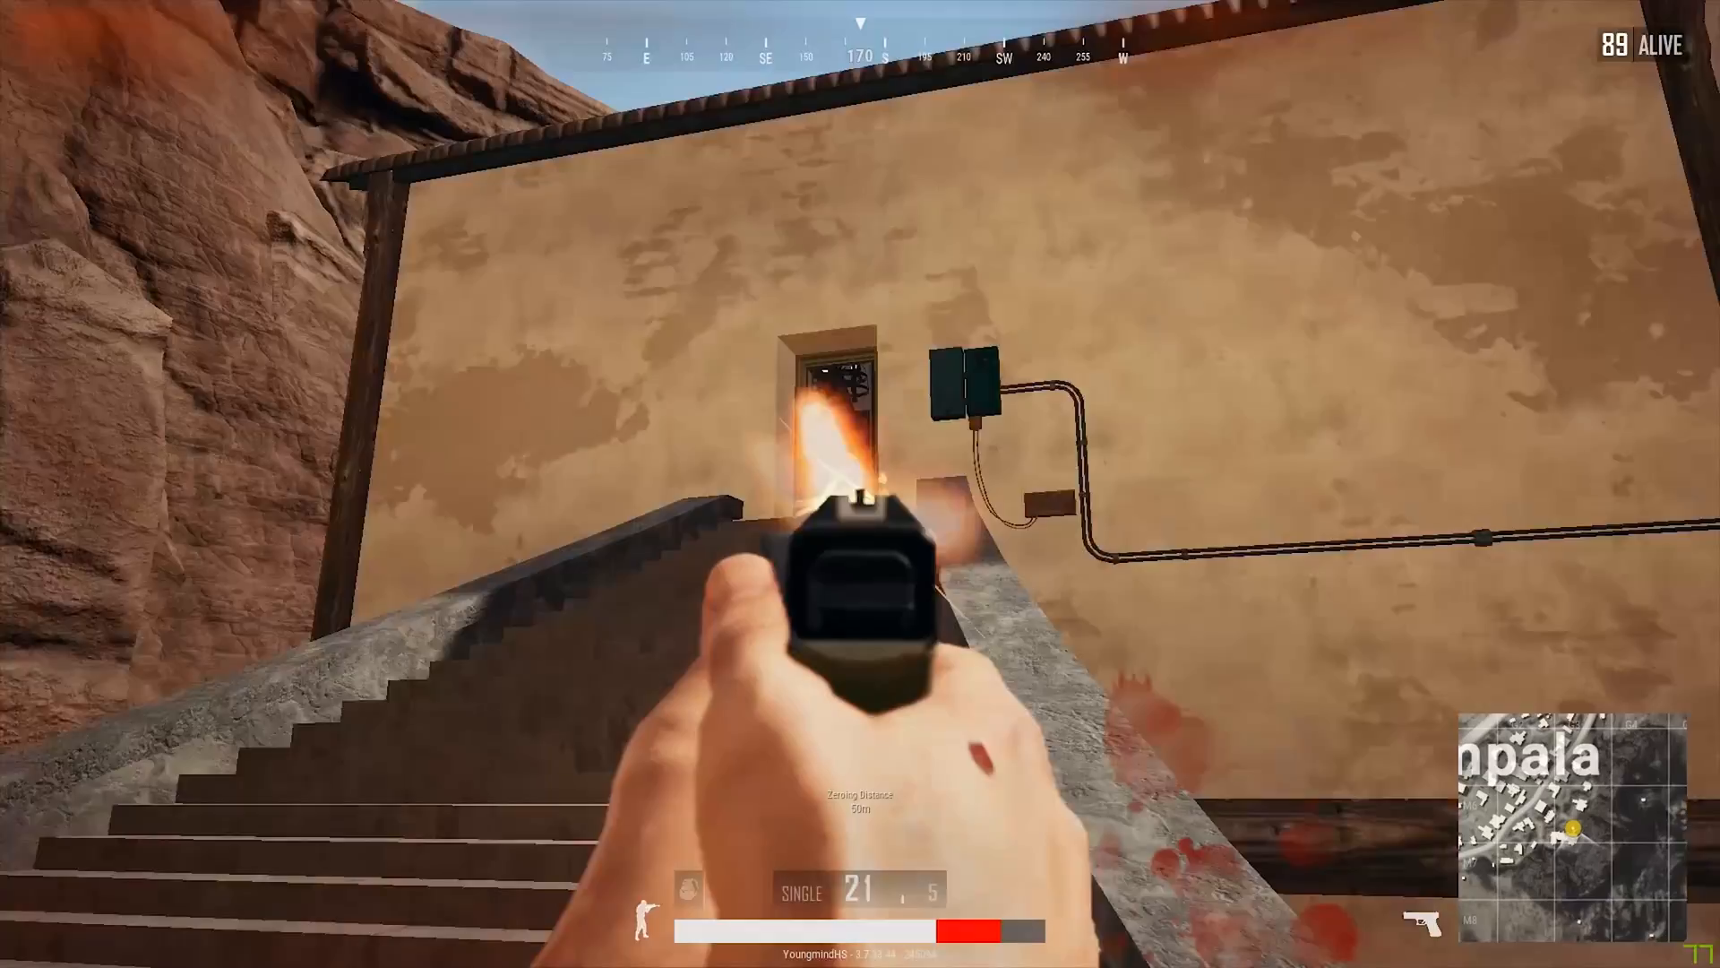
pyautogui.click(860, 484)
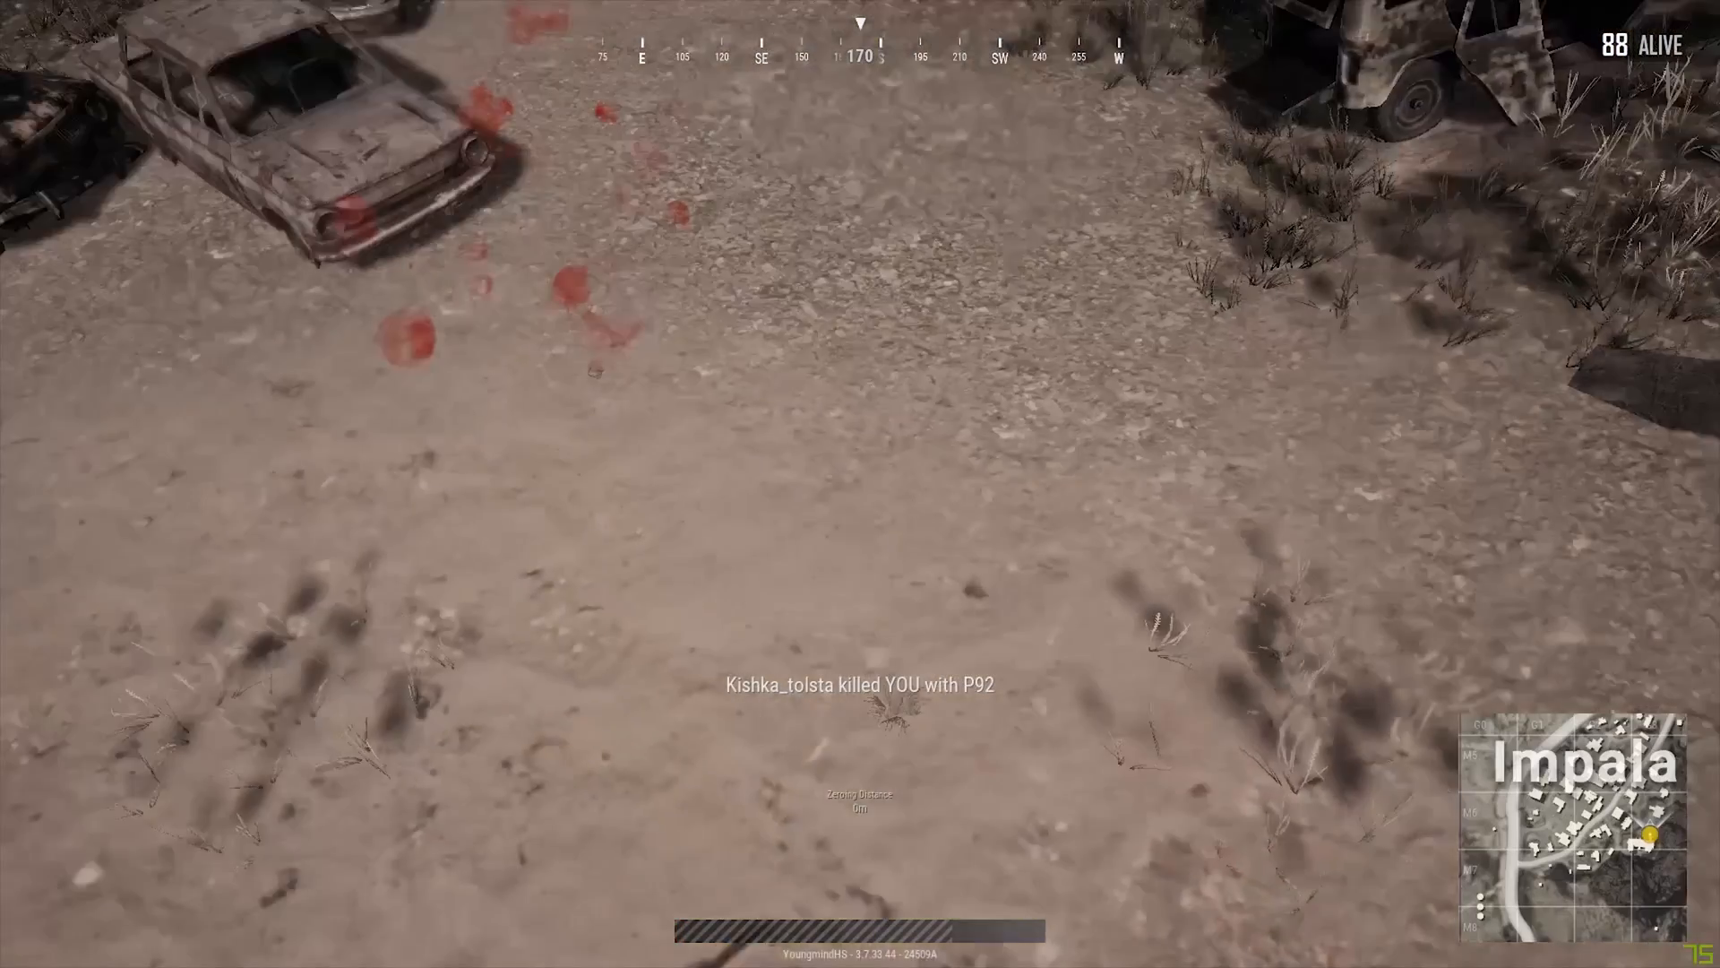